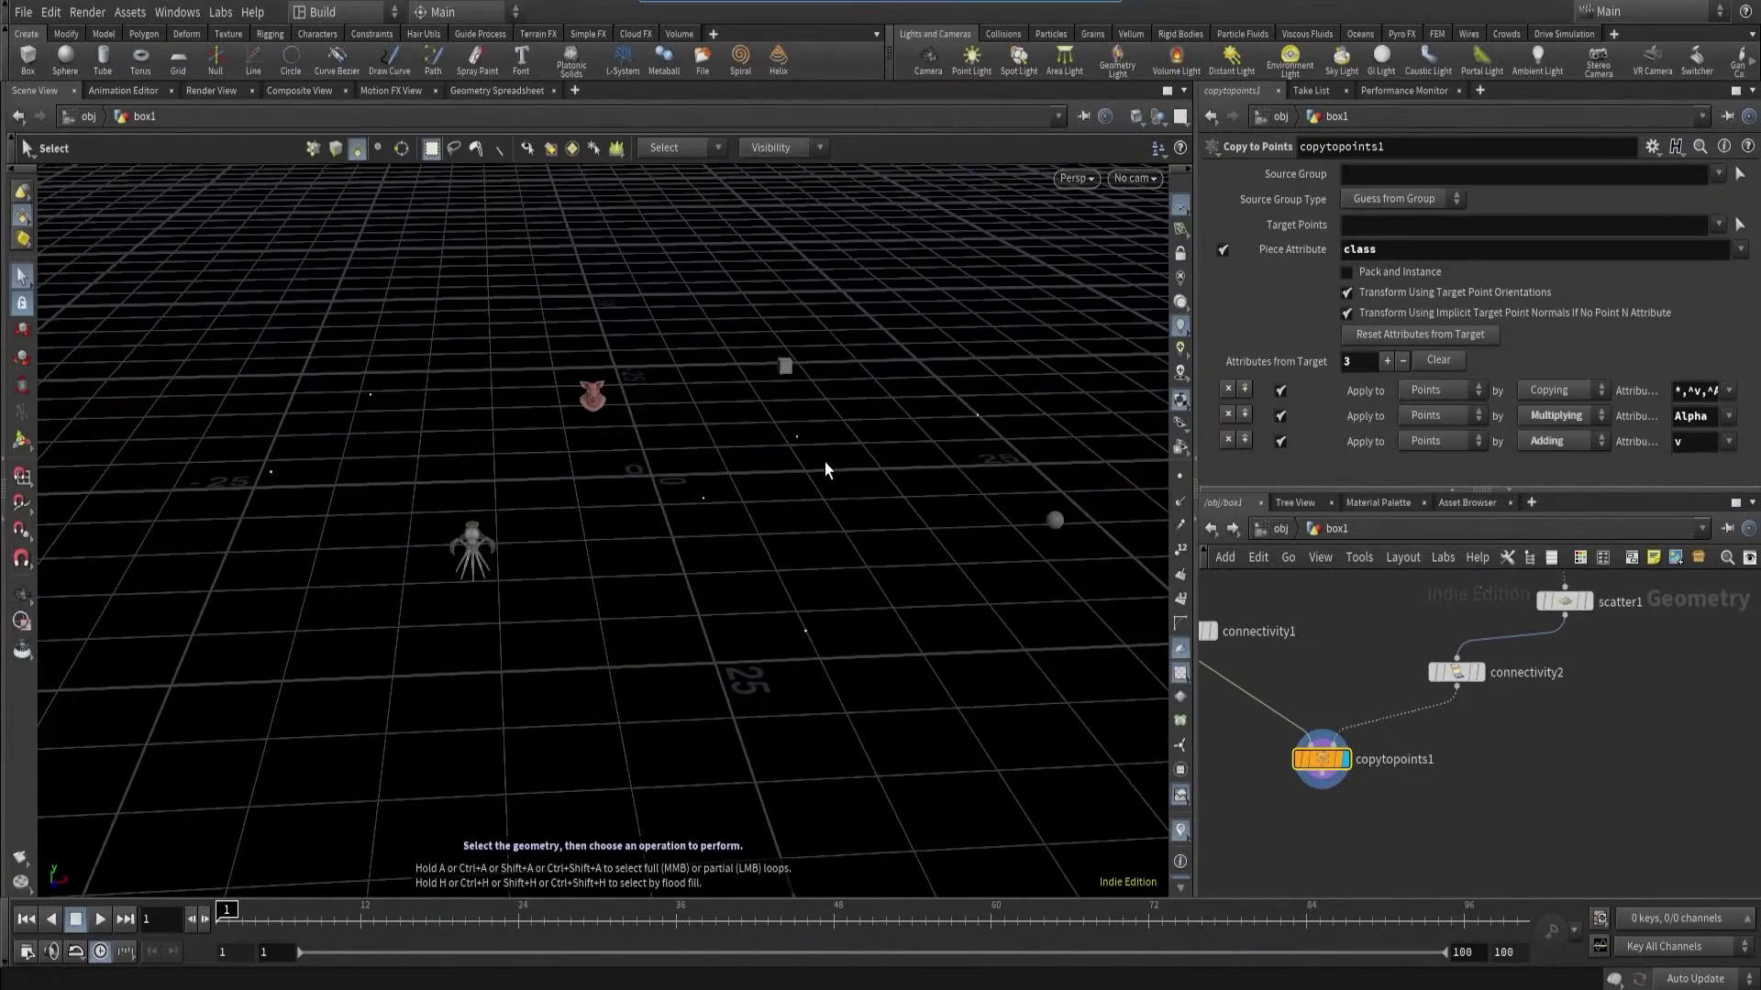
left_click(1456, 672)
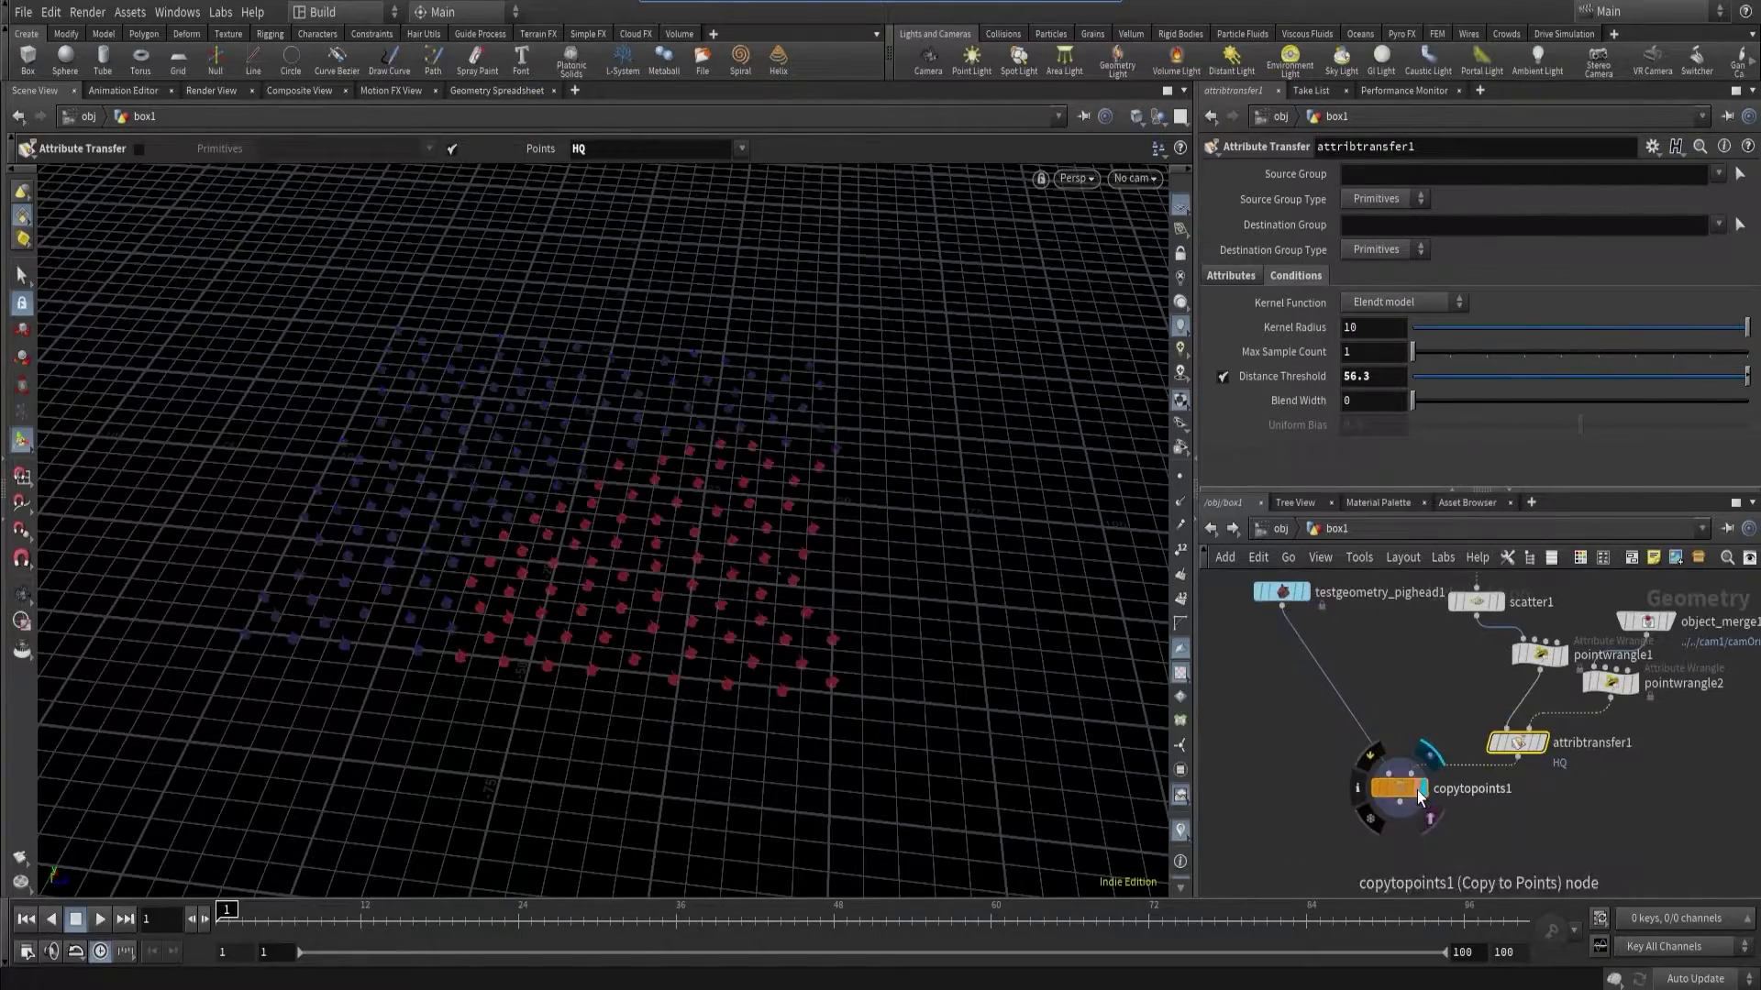
left_click(1417, 790)
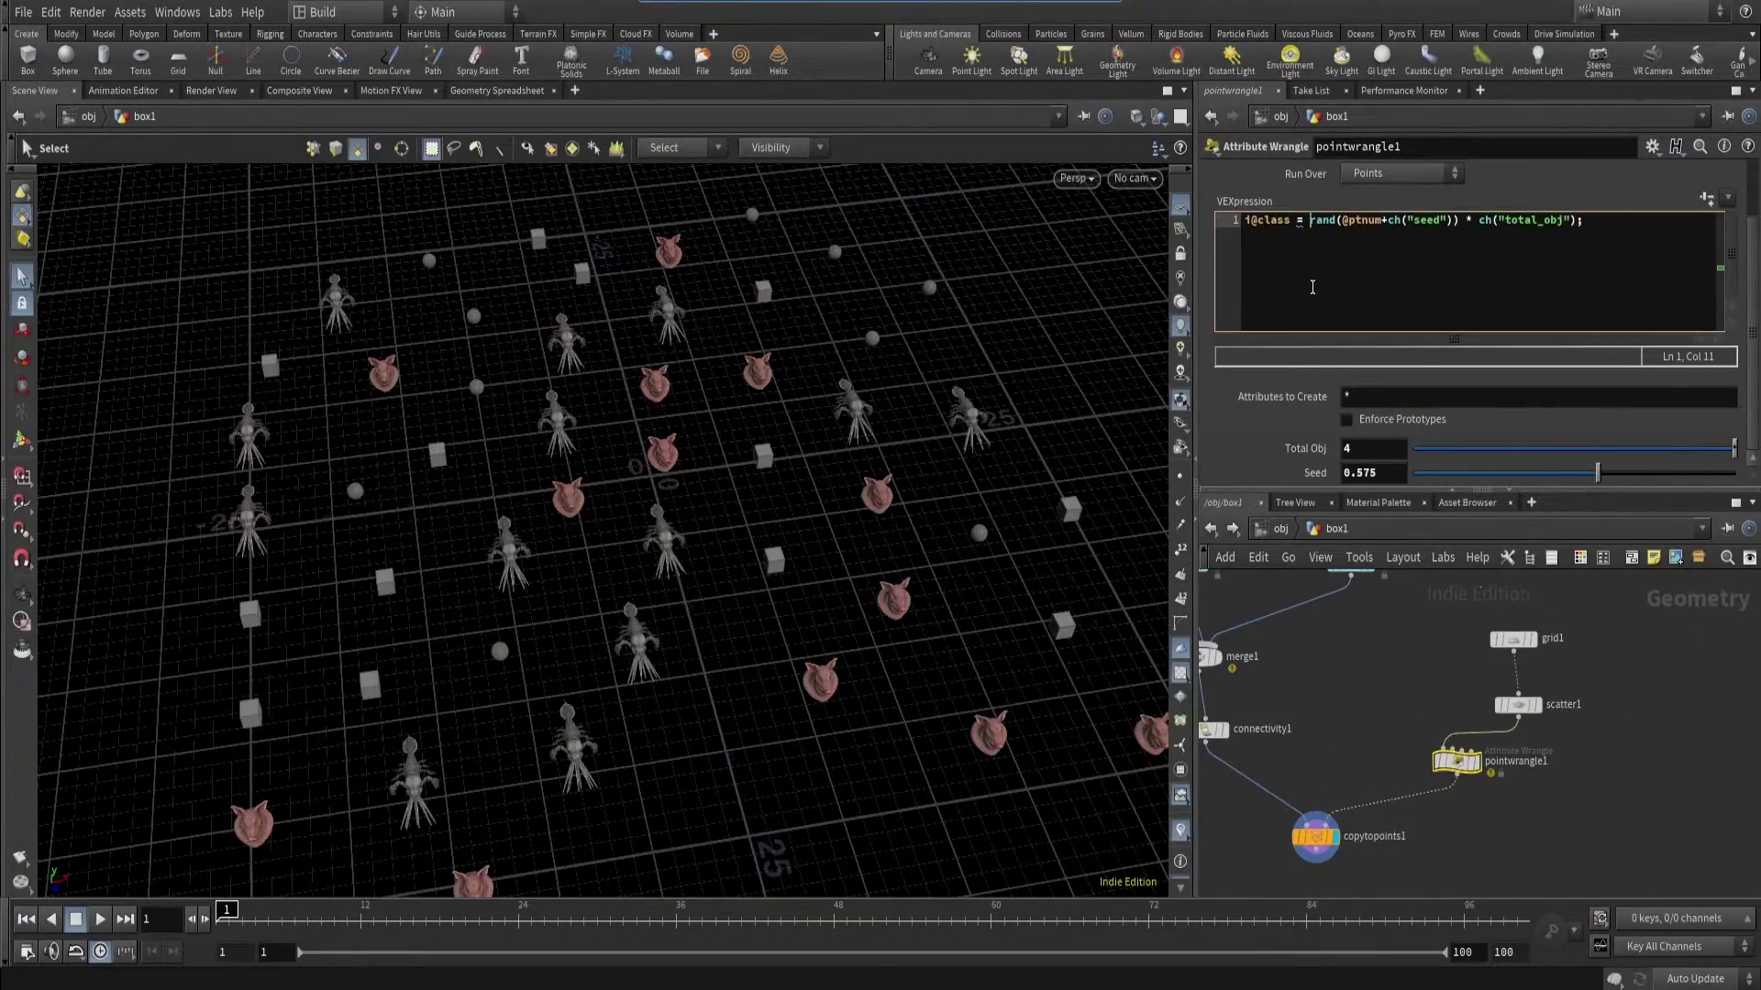
key("w")
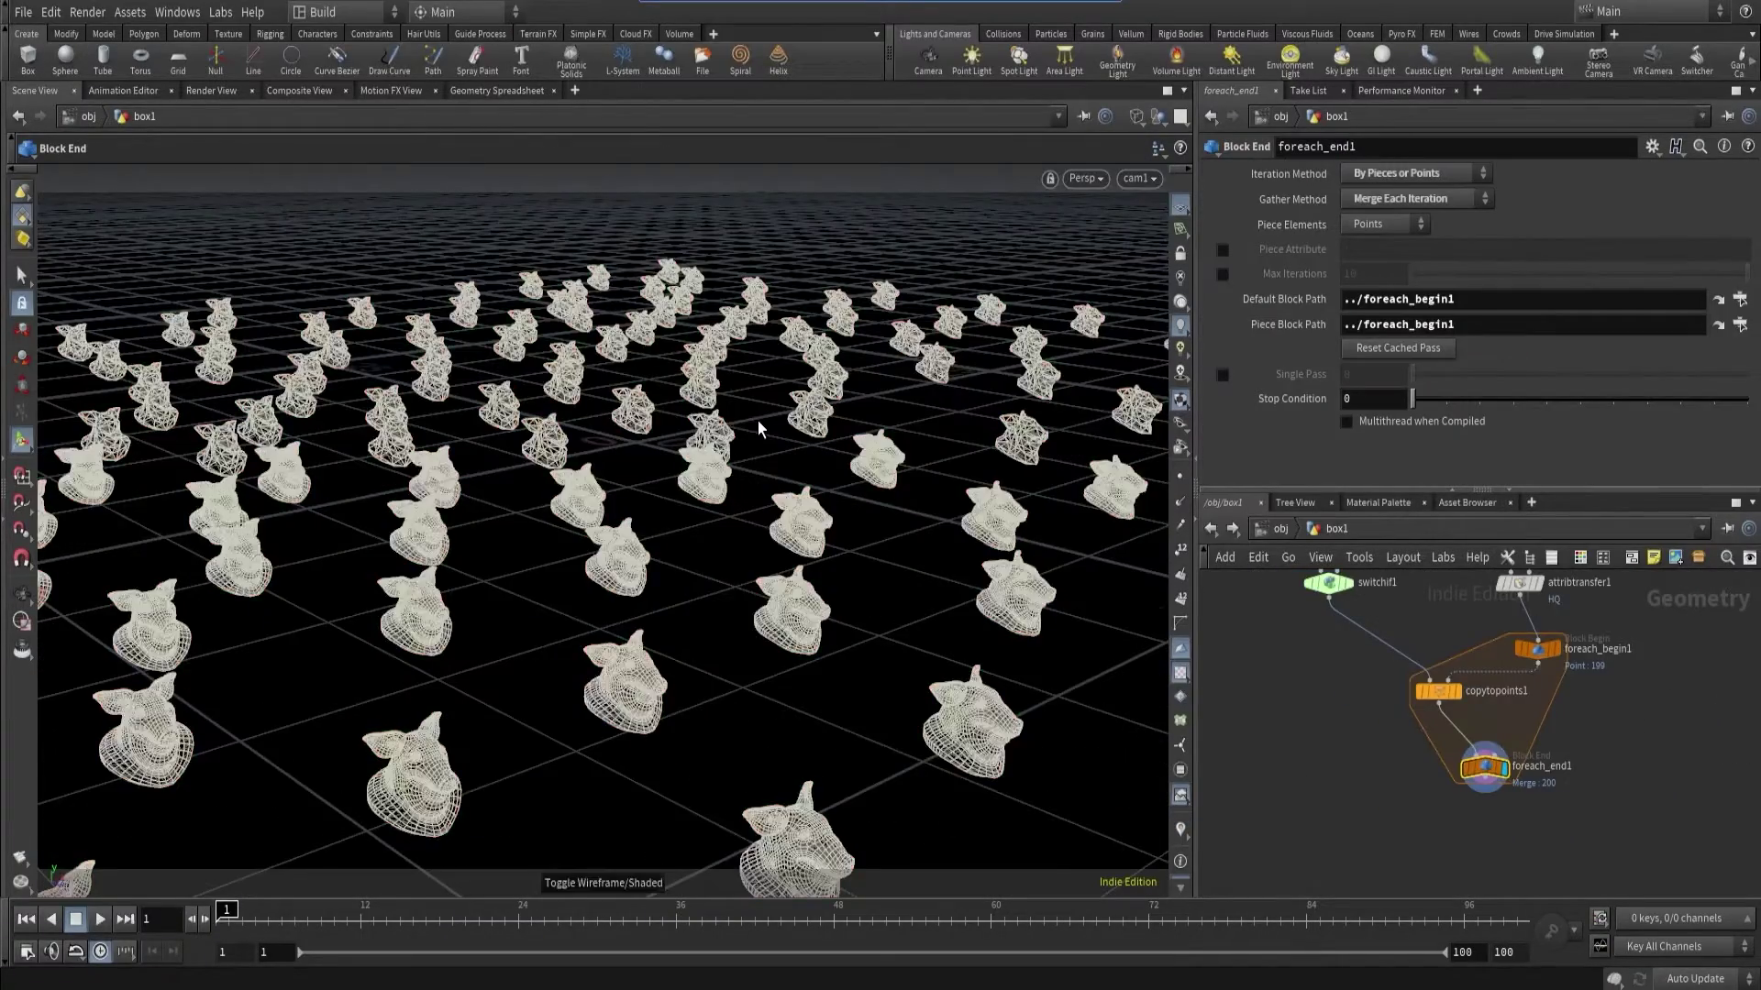
key("w")
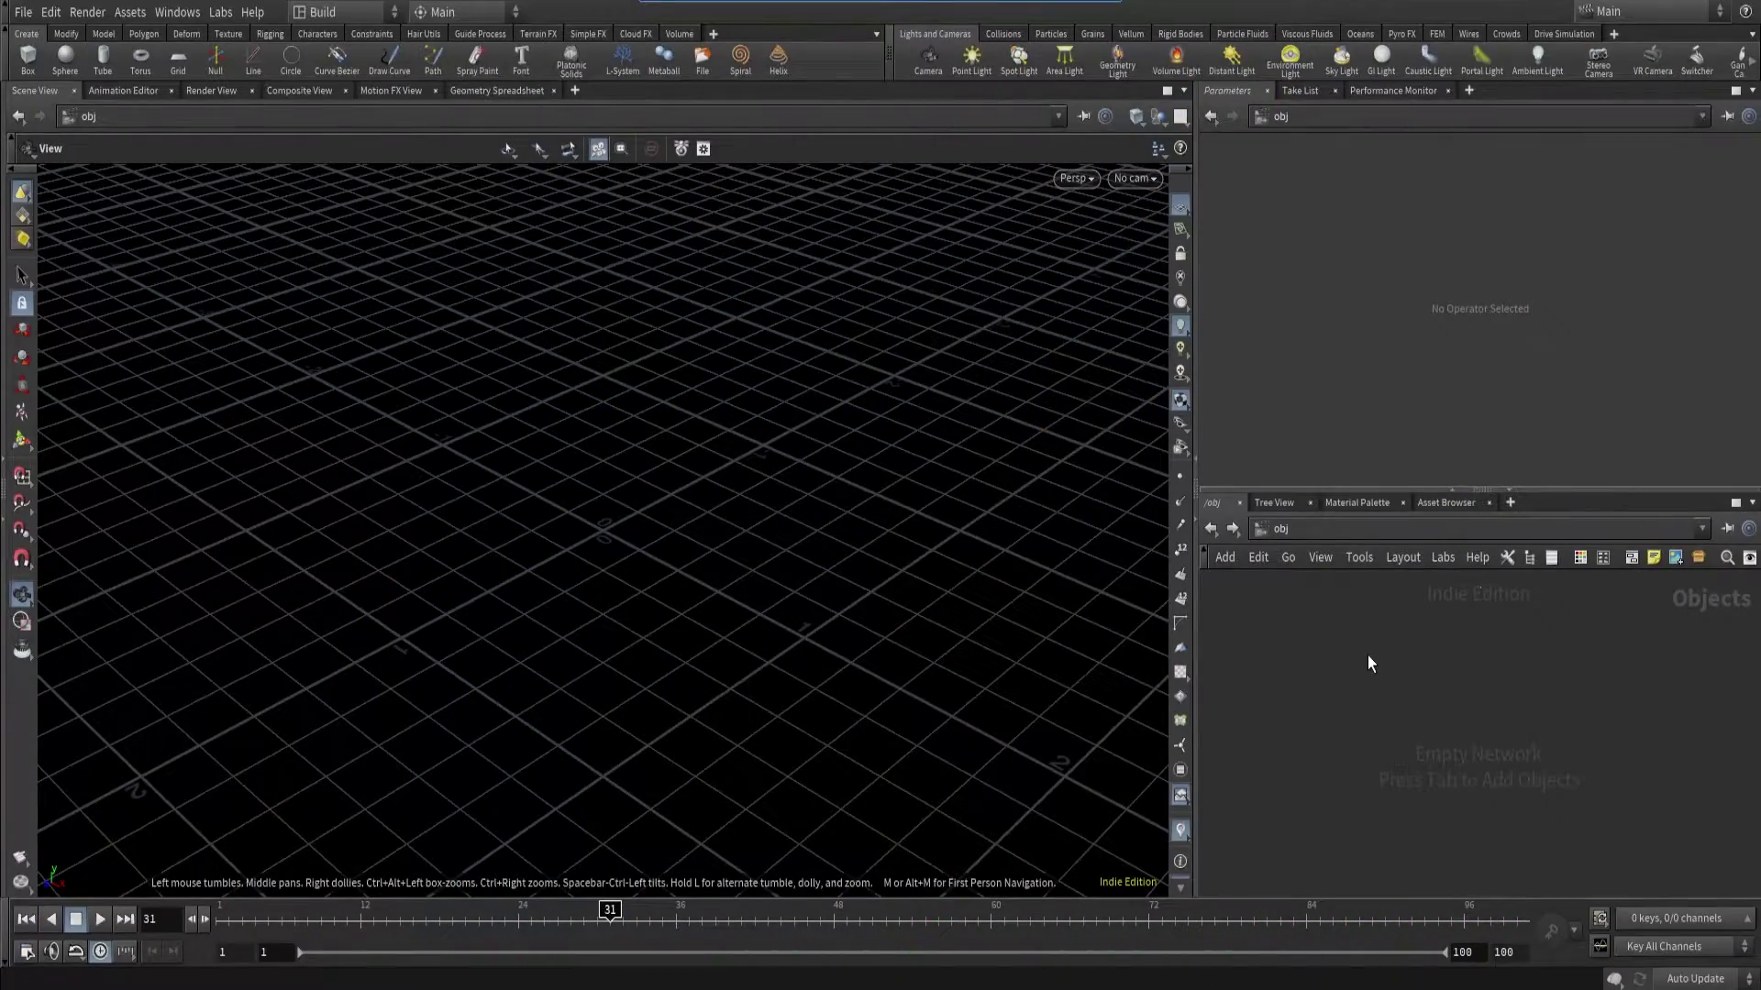
- Create a box object, enter its network, and add a sphere and a squab test geometry beside the box
key("Tab")
type("box")
key("Return")
left_click(1367, 656)
key("Tab")
type("sphere")
key("Return")
left_click(1427, 692)
key("Tab")
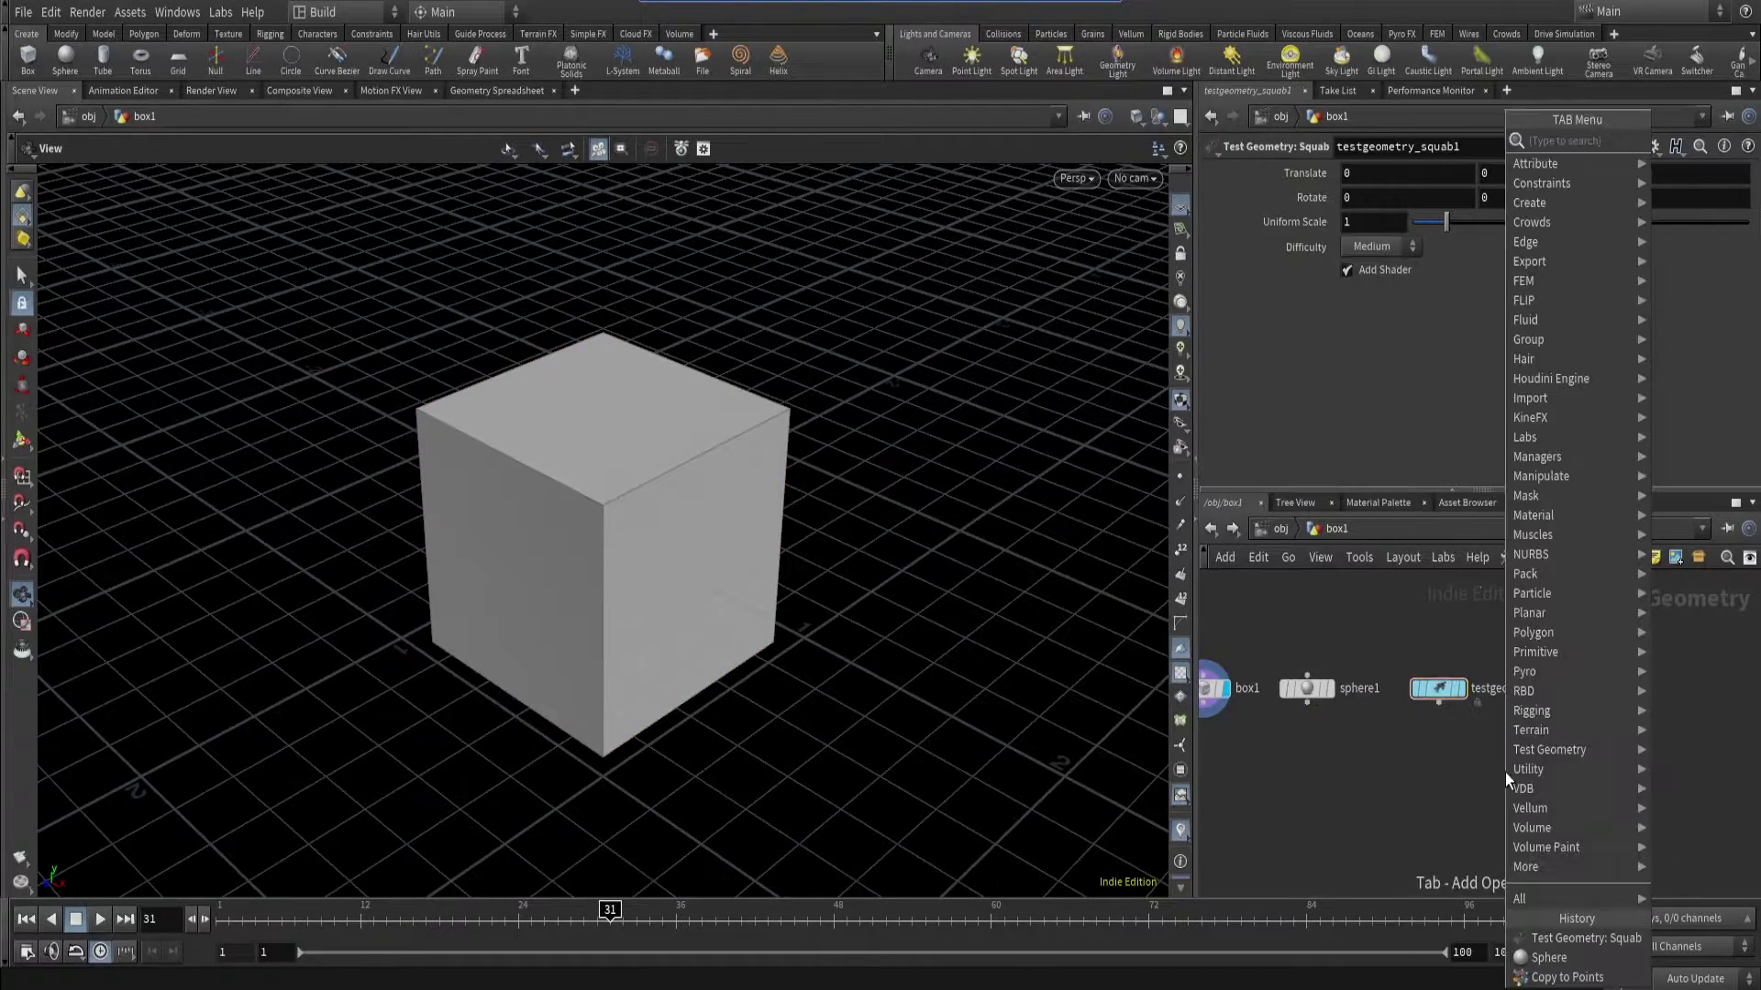
- Add a pig head test geometry and combine the box, sphere, squab and pig head in a Merge node, displaying the result
left_click(1485, 691)
key("Tab")
type("mer")
left_click(1358, 121)
left_click(1504, 739)
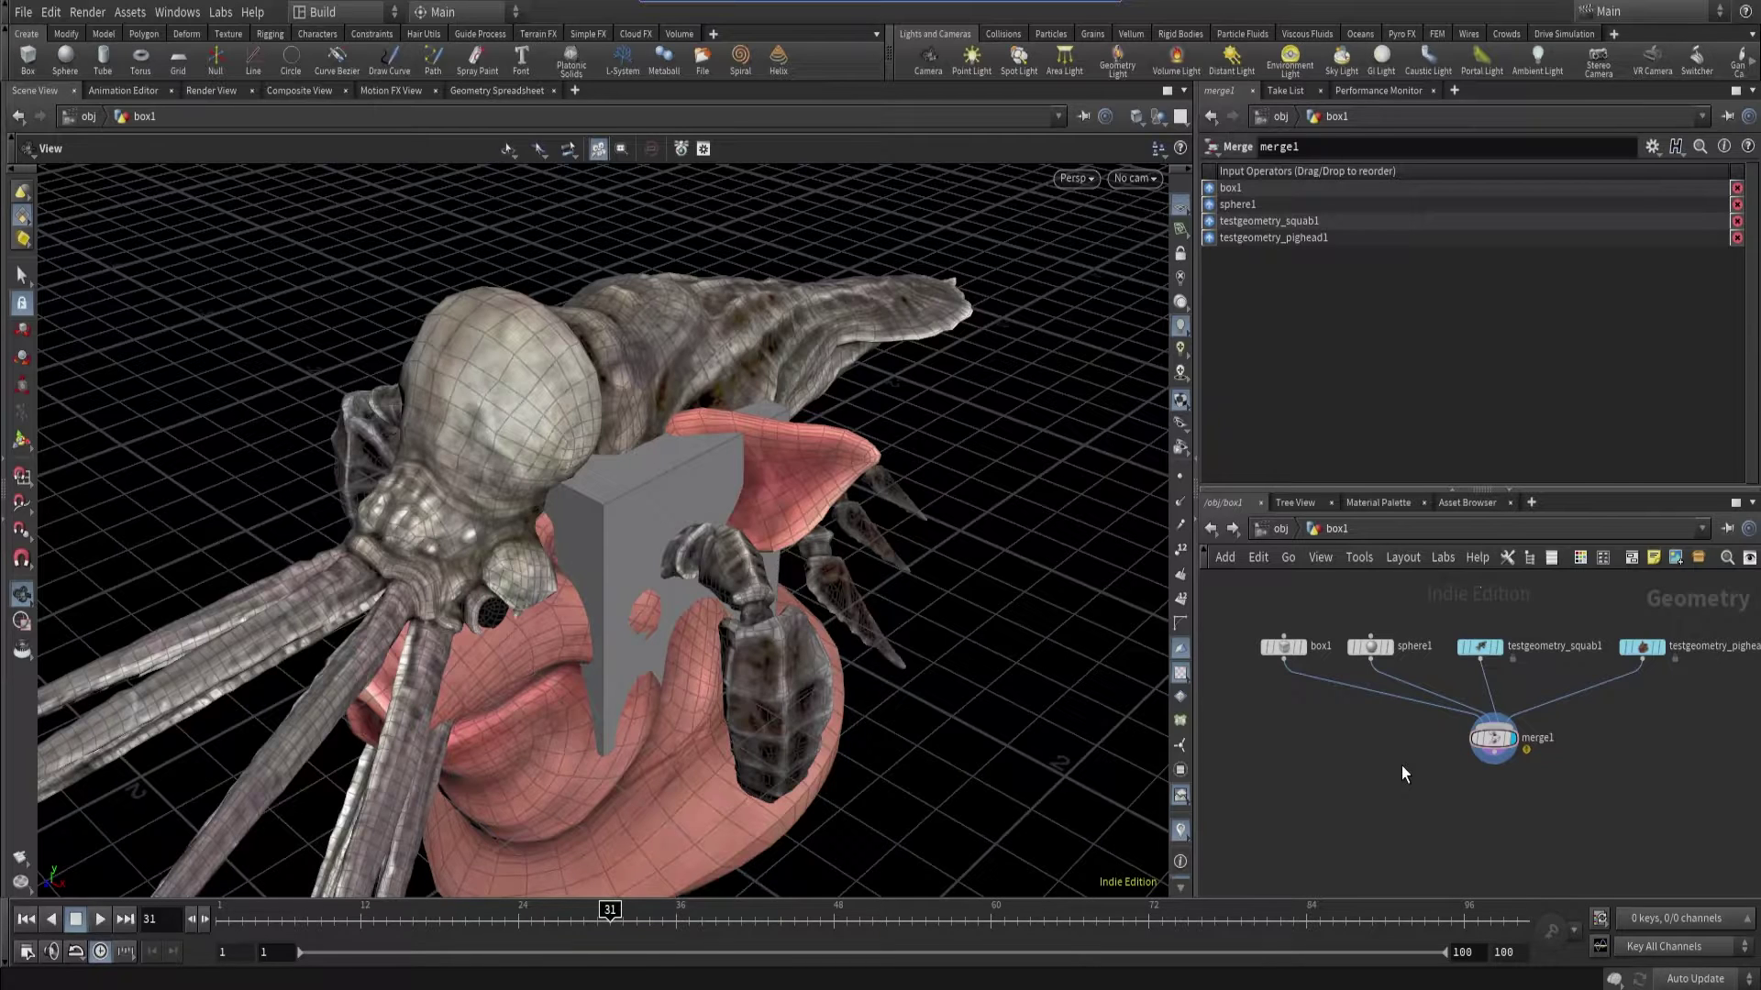
- Add a separate Grid node beside the merged geometry and set its size to 50 by 50
scroll(1622, 764, "down", 3)
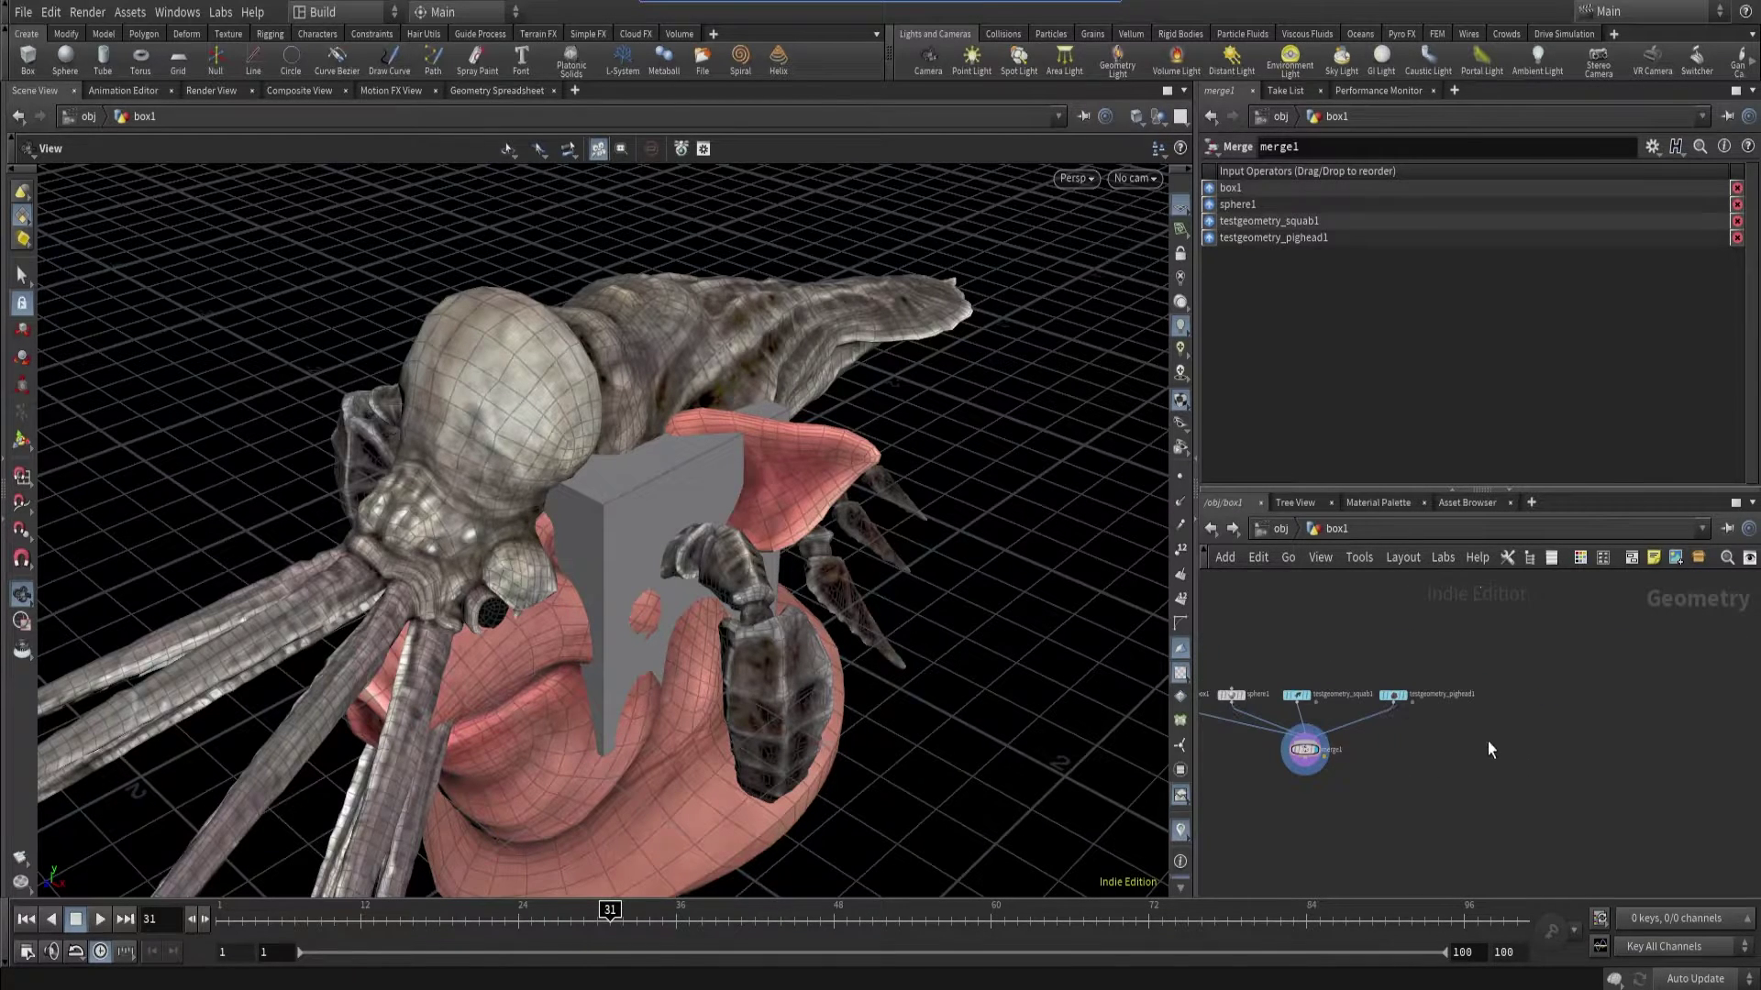
key("Tab")
type("grid")
key("Return")
left_click(1486, 739)
double_click(1398, 249)
type("50")
key("Tab")
type("50")
- Add a Scatter node below the grid, connect the grid to it and display the scattered points
key("Tab")
type("scatter")
key("Return")
left_click(1490, 775)
scroll(1481, 740, "up", 2)
left_click(1485, 732)
left_click(1487, 762)
scroll(1485, 752, "up", 2)
left_click(1518, 778)
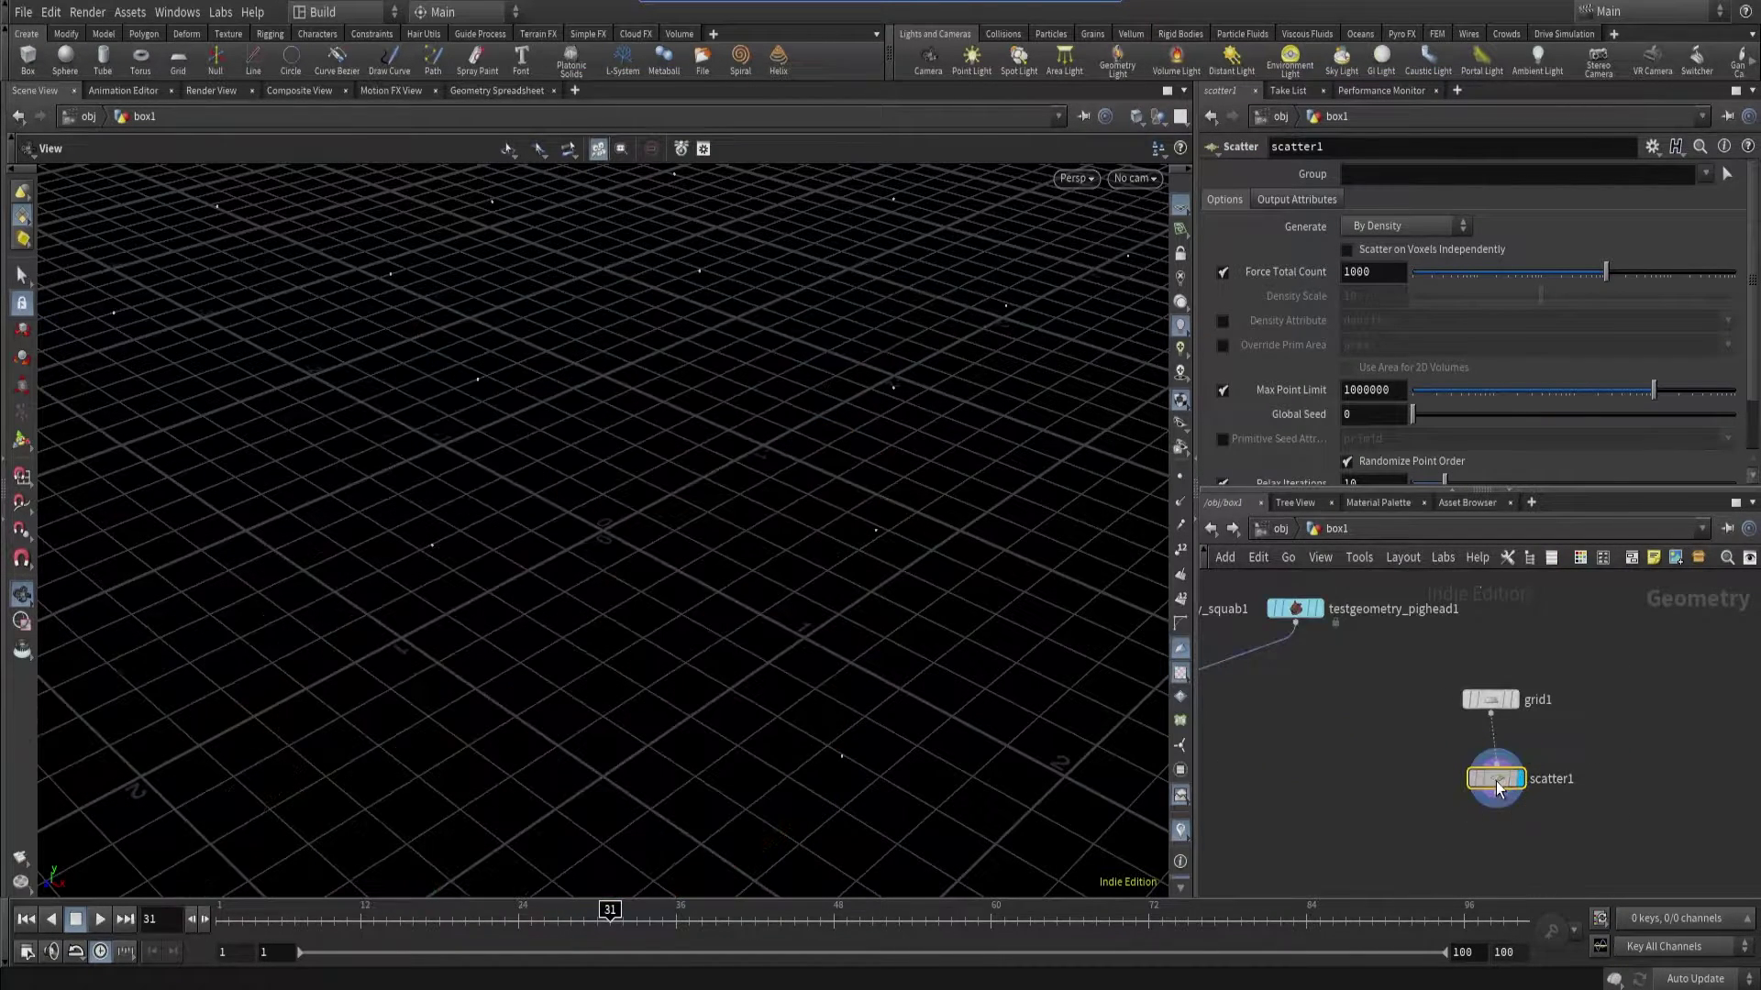
- Set the scatter's Force Total Count to 10 and return the timeline to frame 1
left_click(1379, 273)
double_click(1378, 274)
type("10")
key("Return")
scroll(1460, 757, "down", 4)
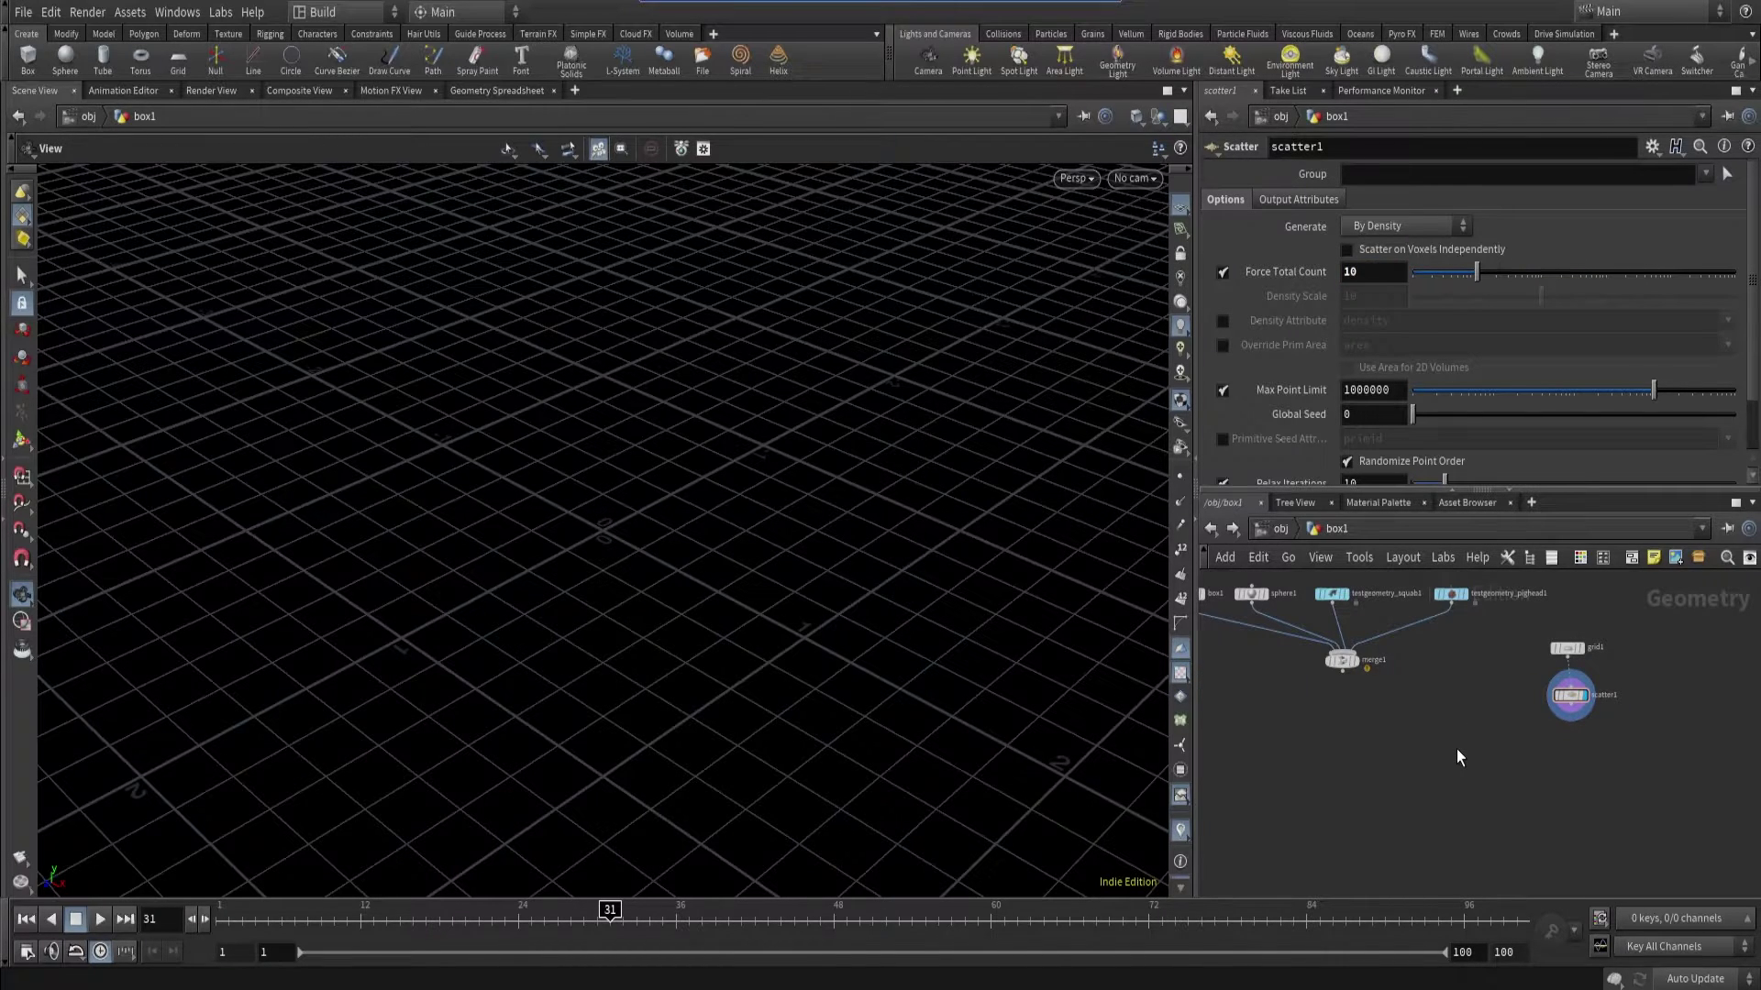
scroll(1372, 696, "up", 1)
key("ctrl+Up")
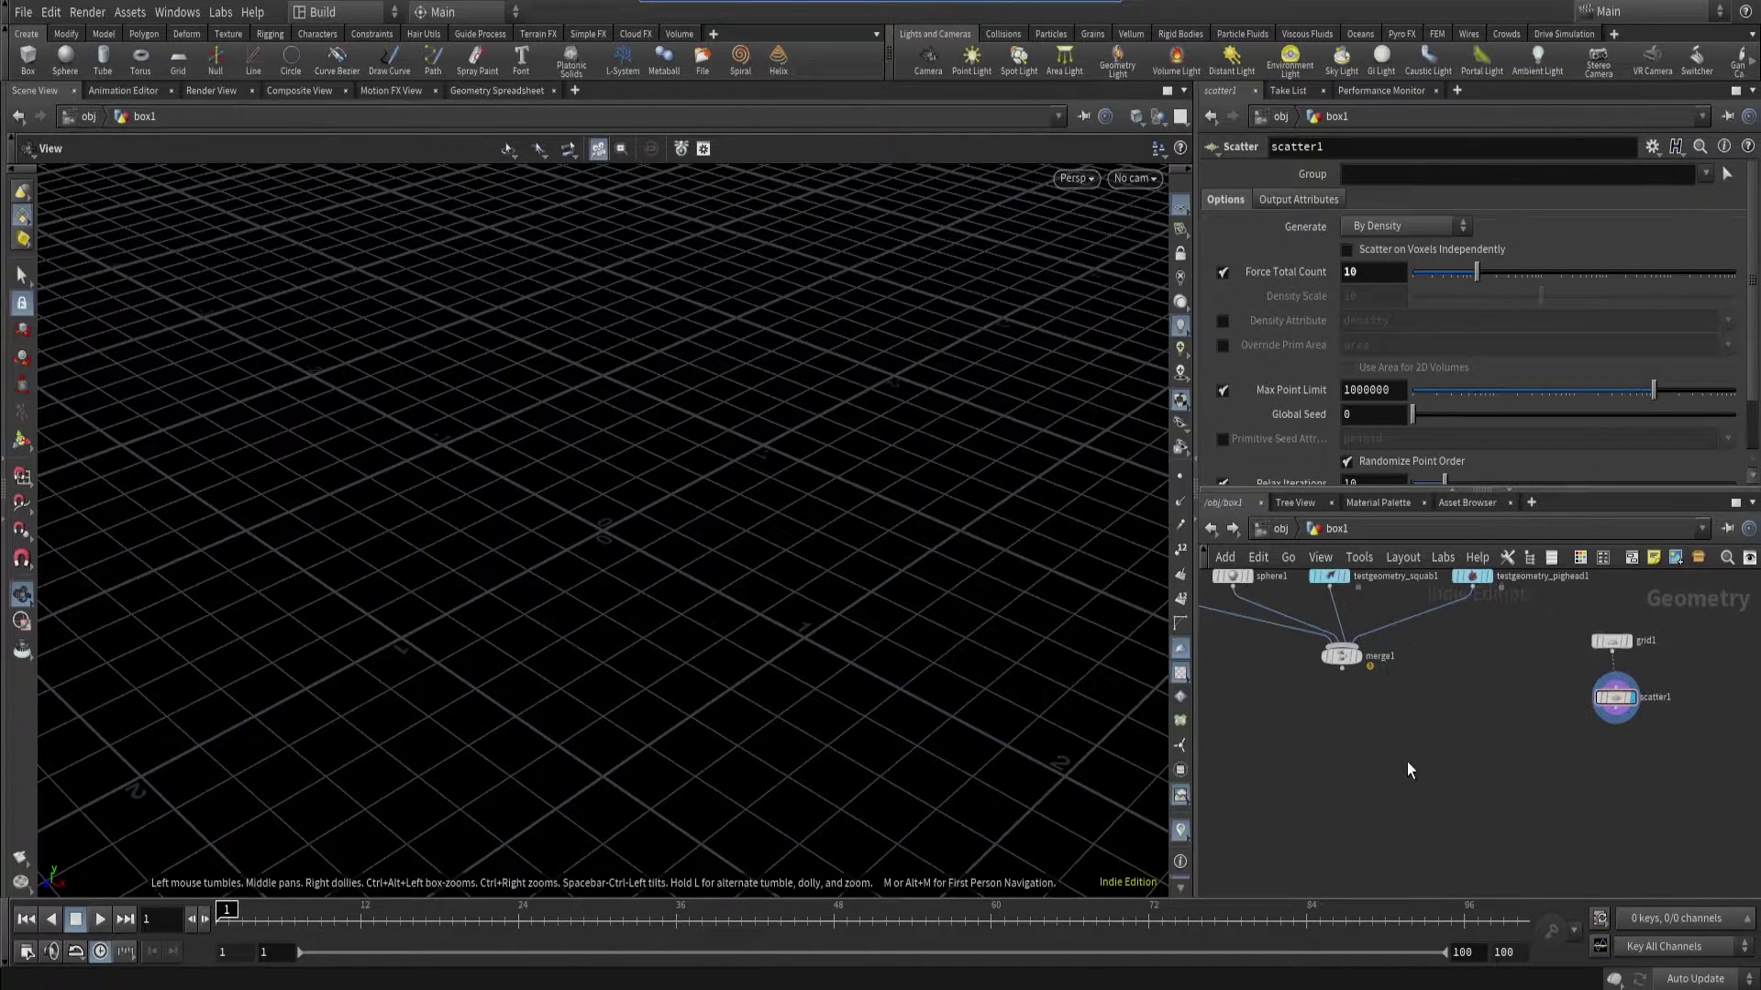
- Copy the merged geometry onto the scattered points with a displayed Copy to Points node, and enable its Piece Attribute
key("Tab")
type("copy")
left_click(1567, 121)
left_click(1447, 816)
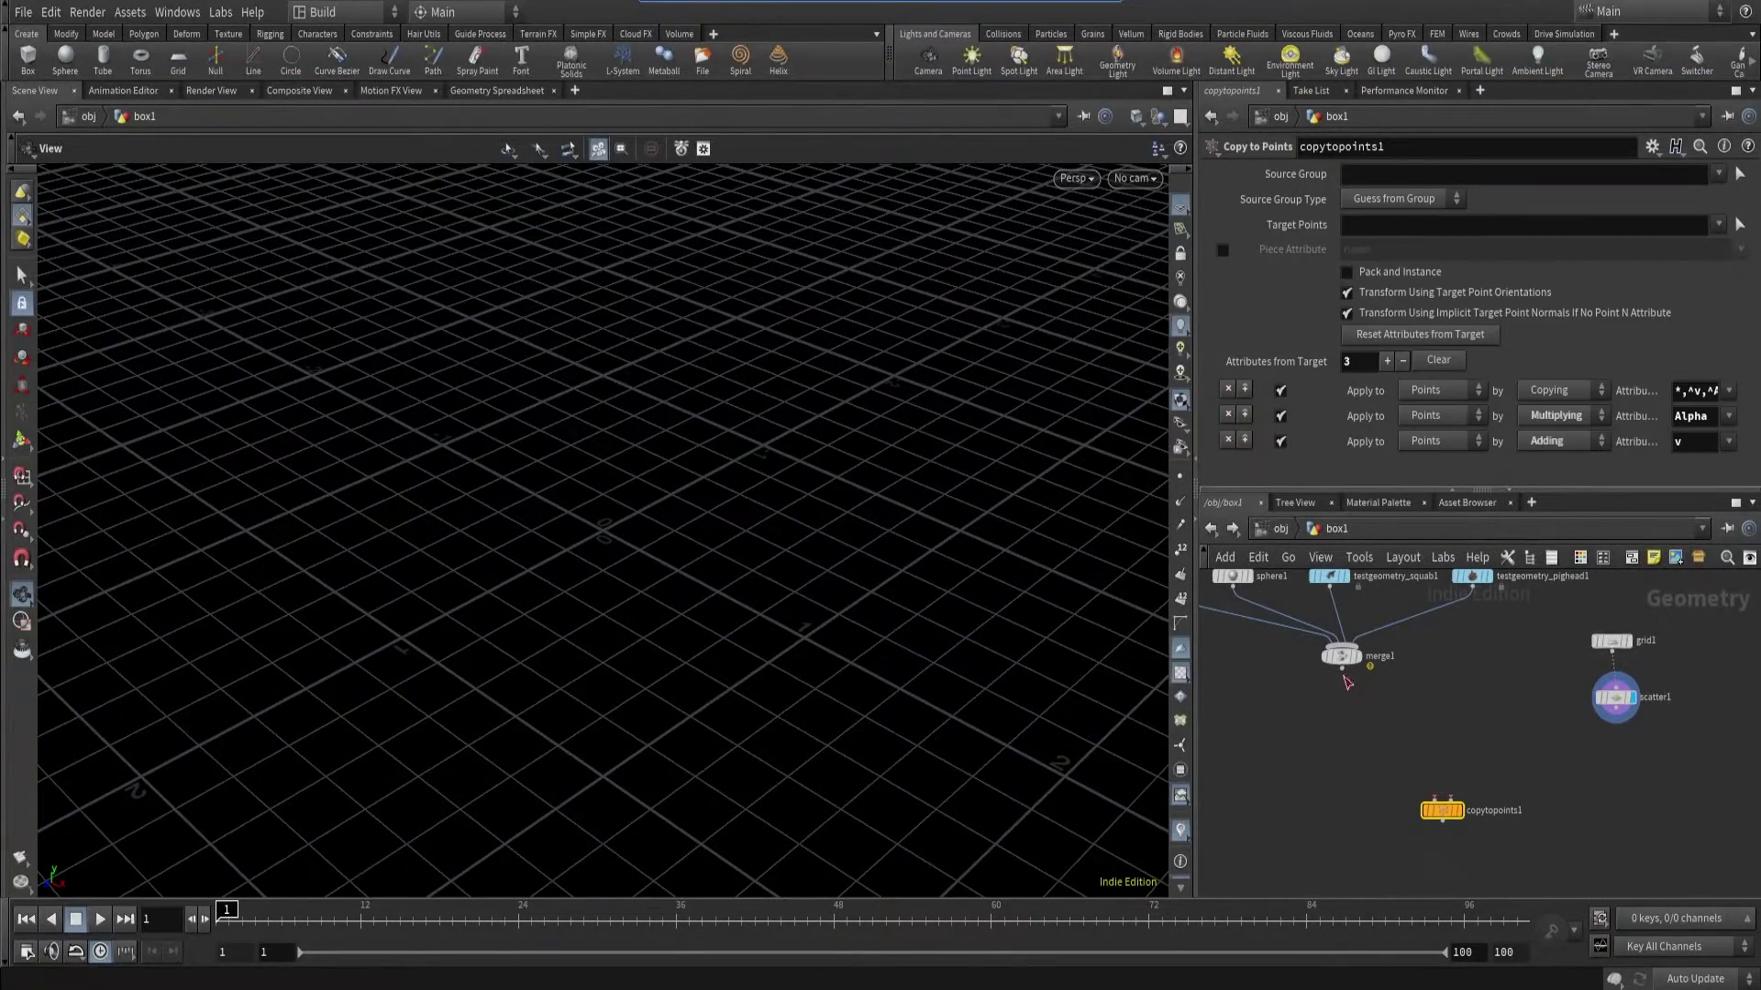
left_click(1460, 813)
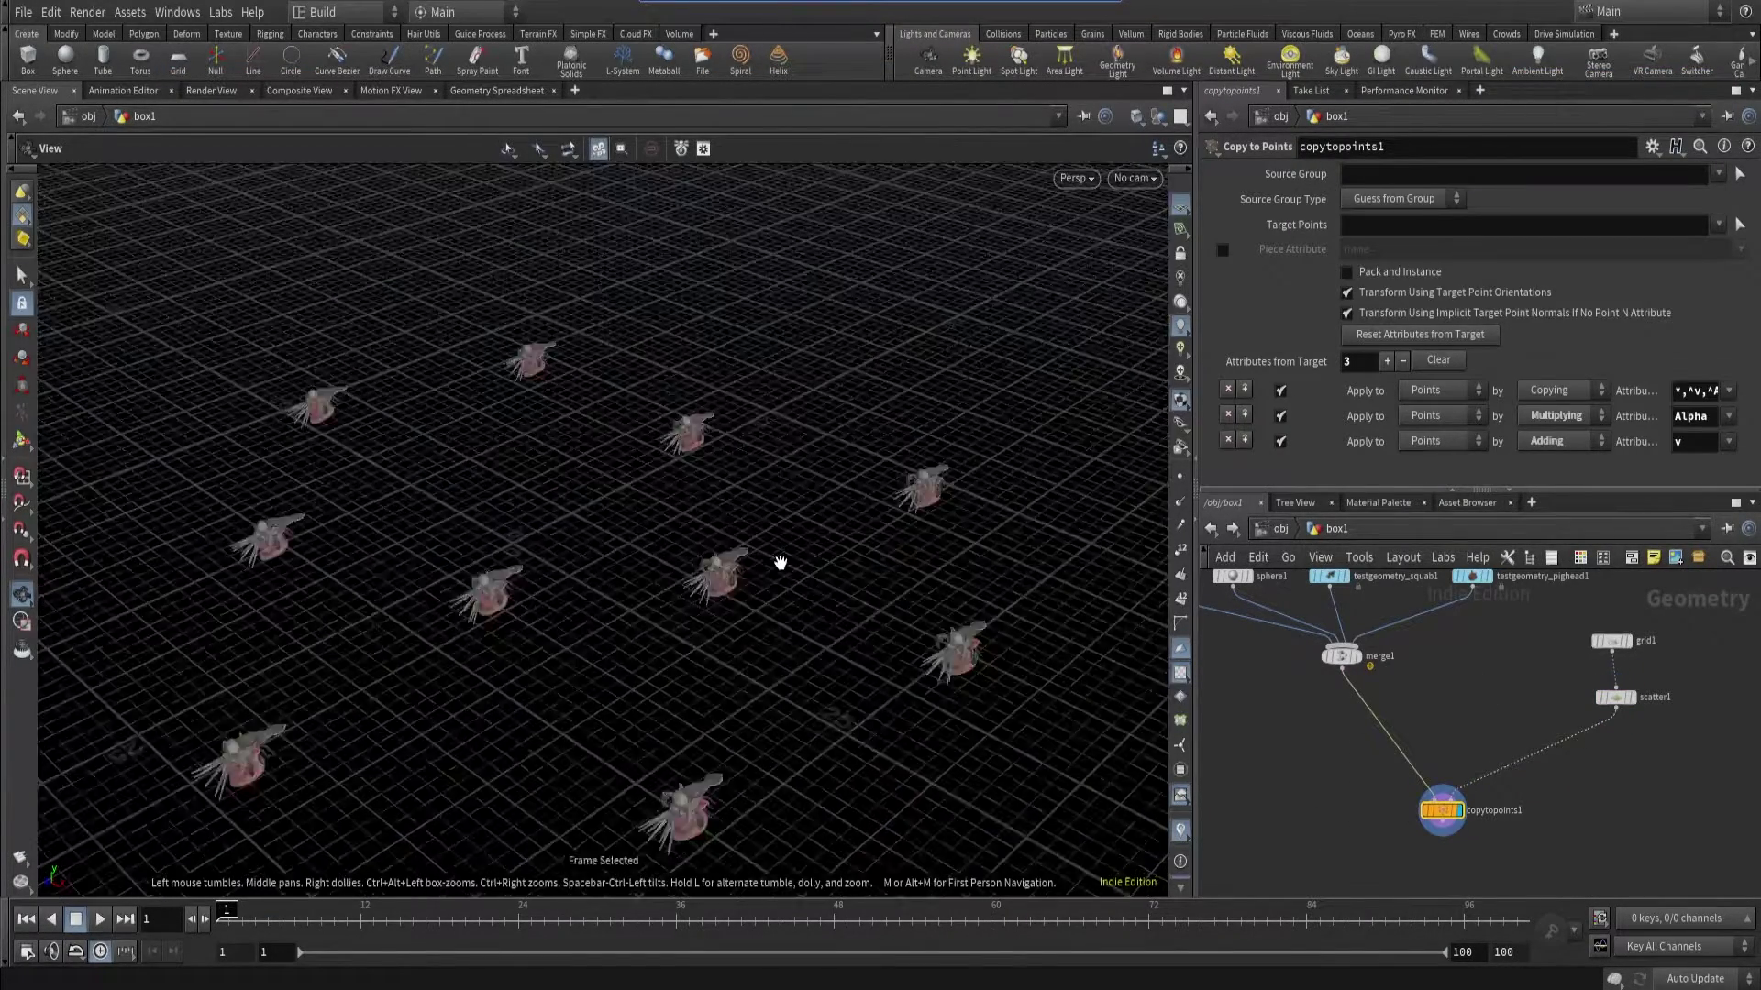
left_click_drag(746, 499, 782, 569)
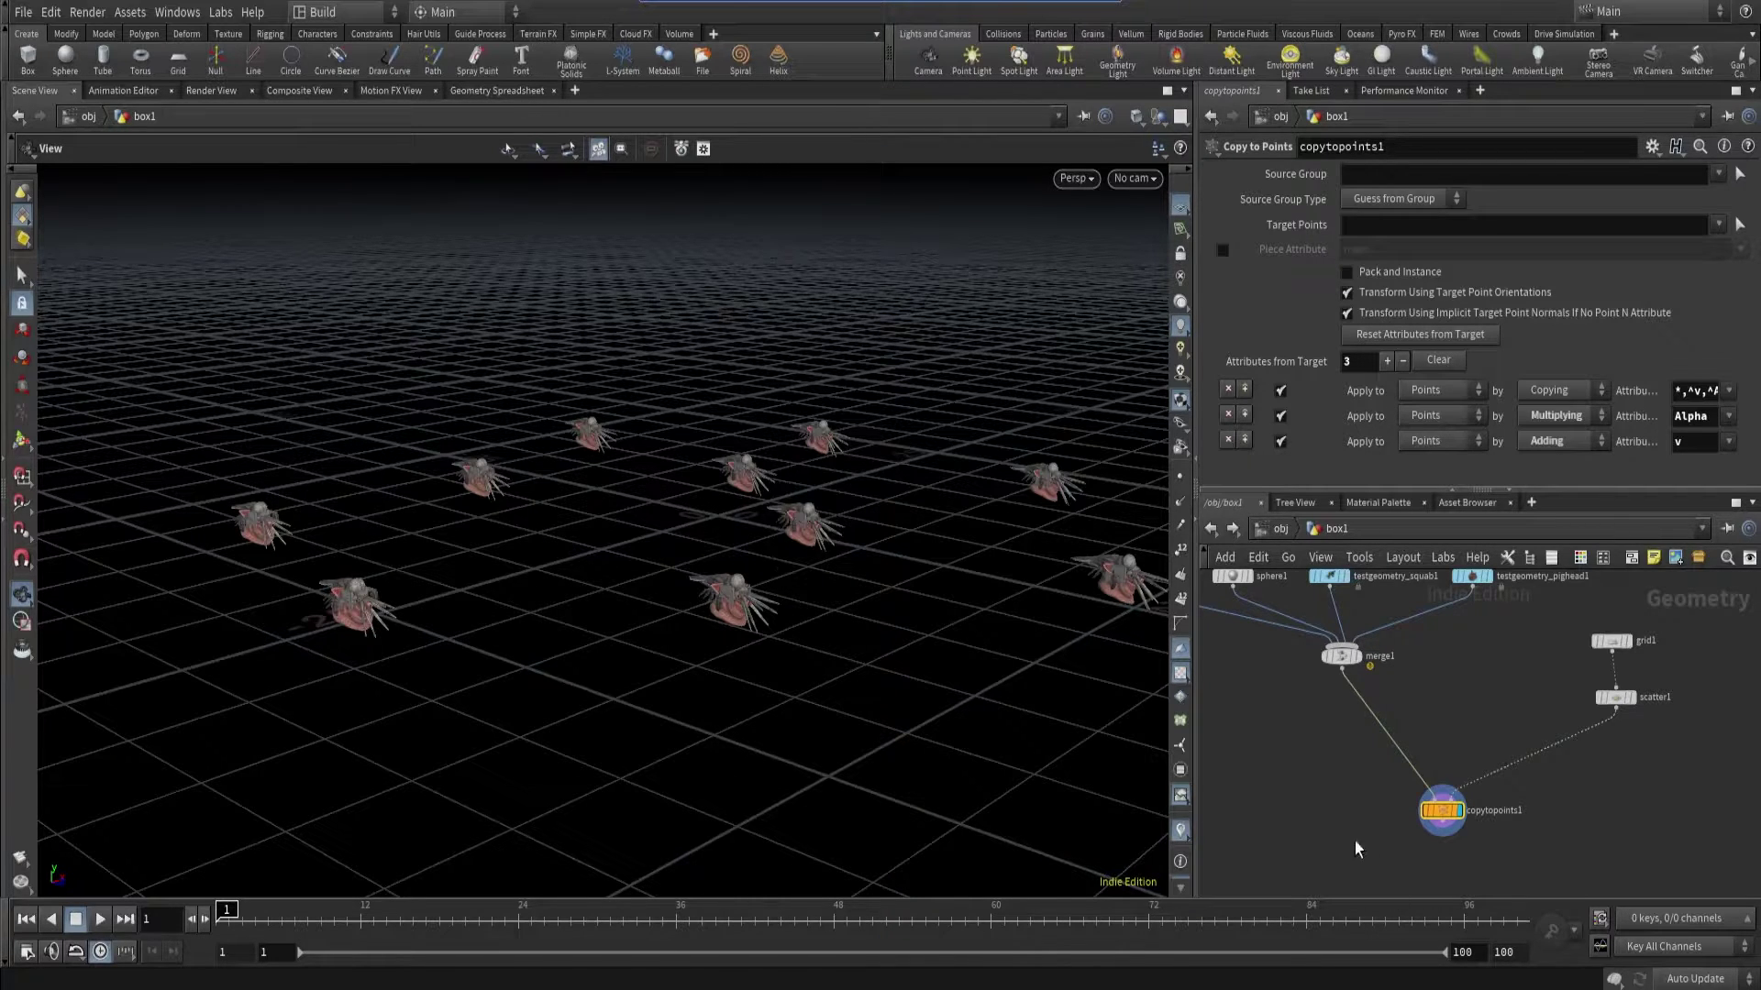
left_click(1223, 249)
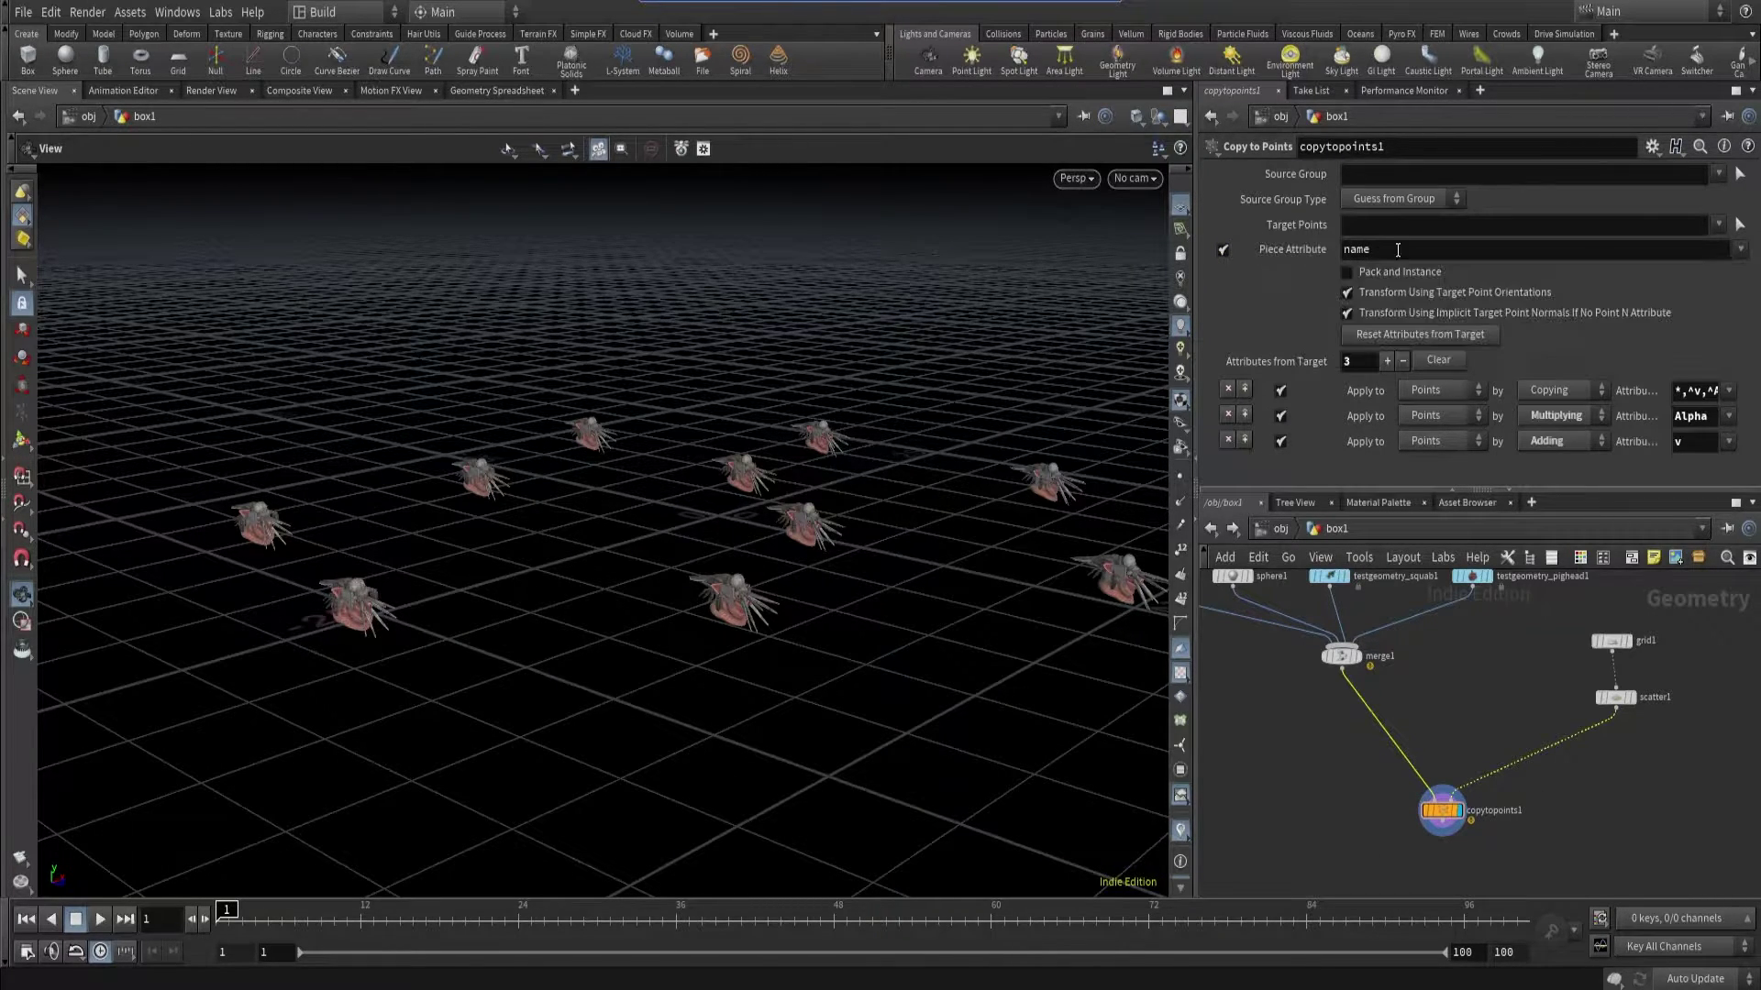
- Insert a Connectivity node between the merge and Copy to Points, and display it
left_click_drag(1275, 800, 1361, 659)
left_click(1361, 658)
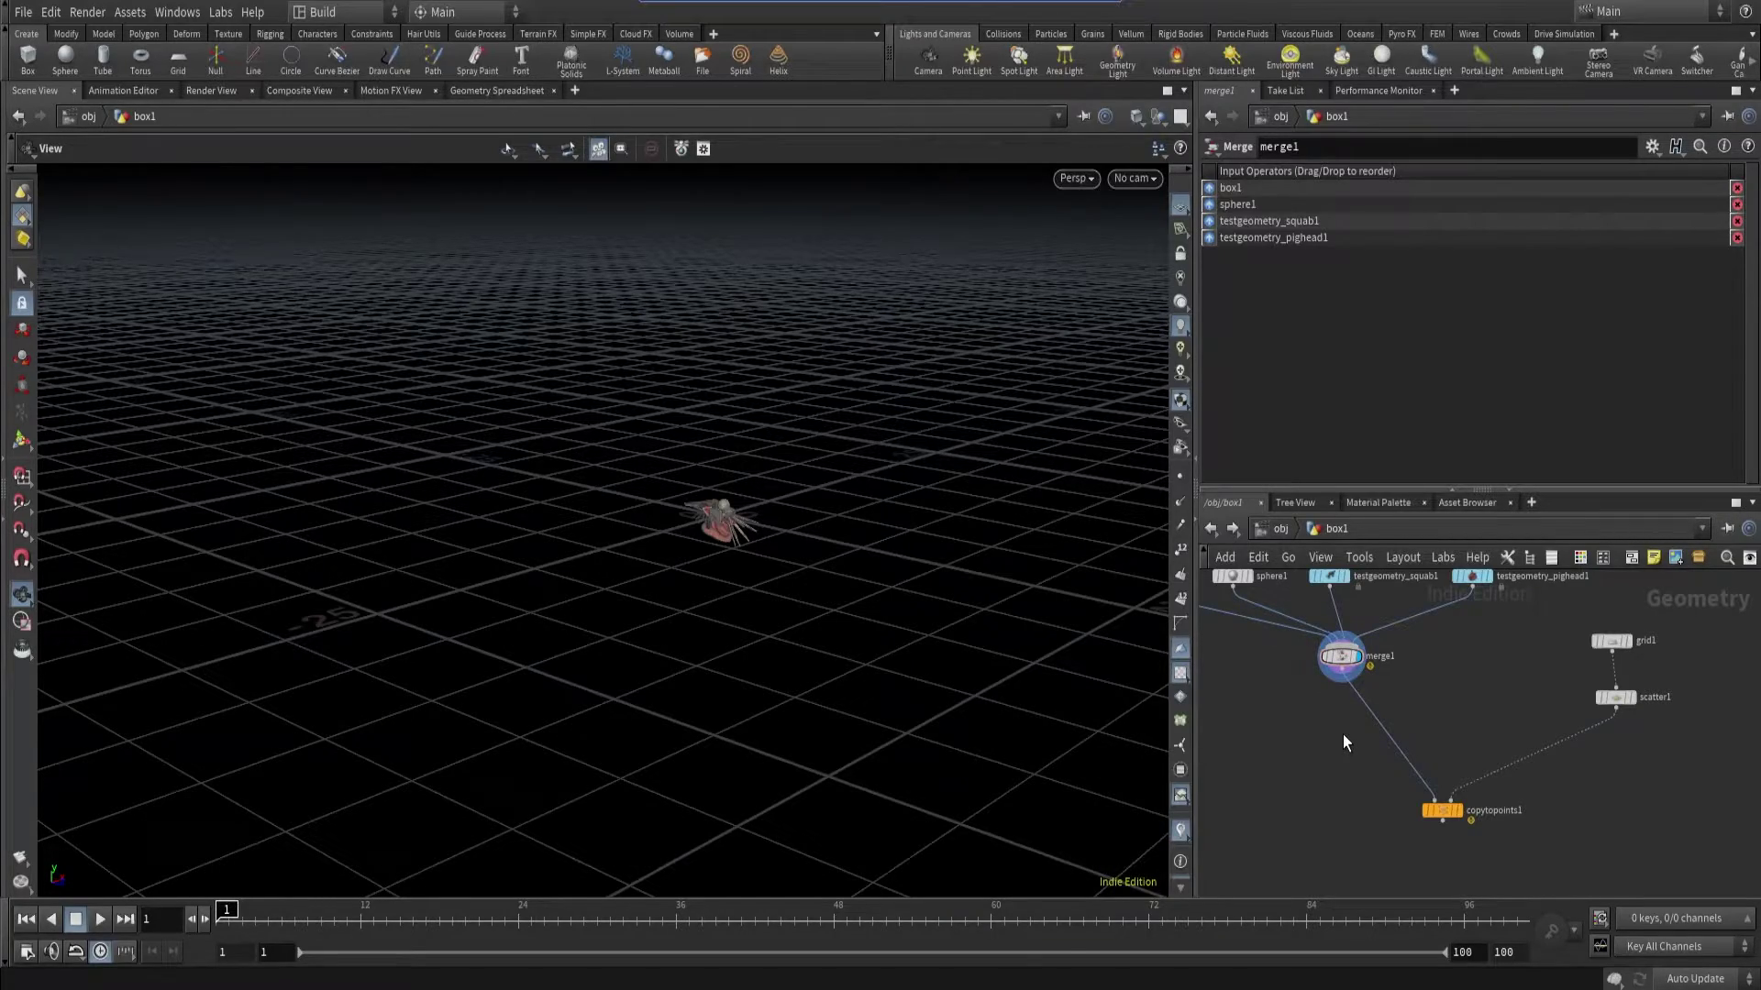
key("Tab")
type("conn")
key("Return")
left_click(1383, 717)
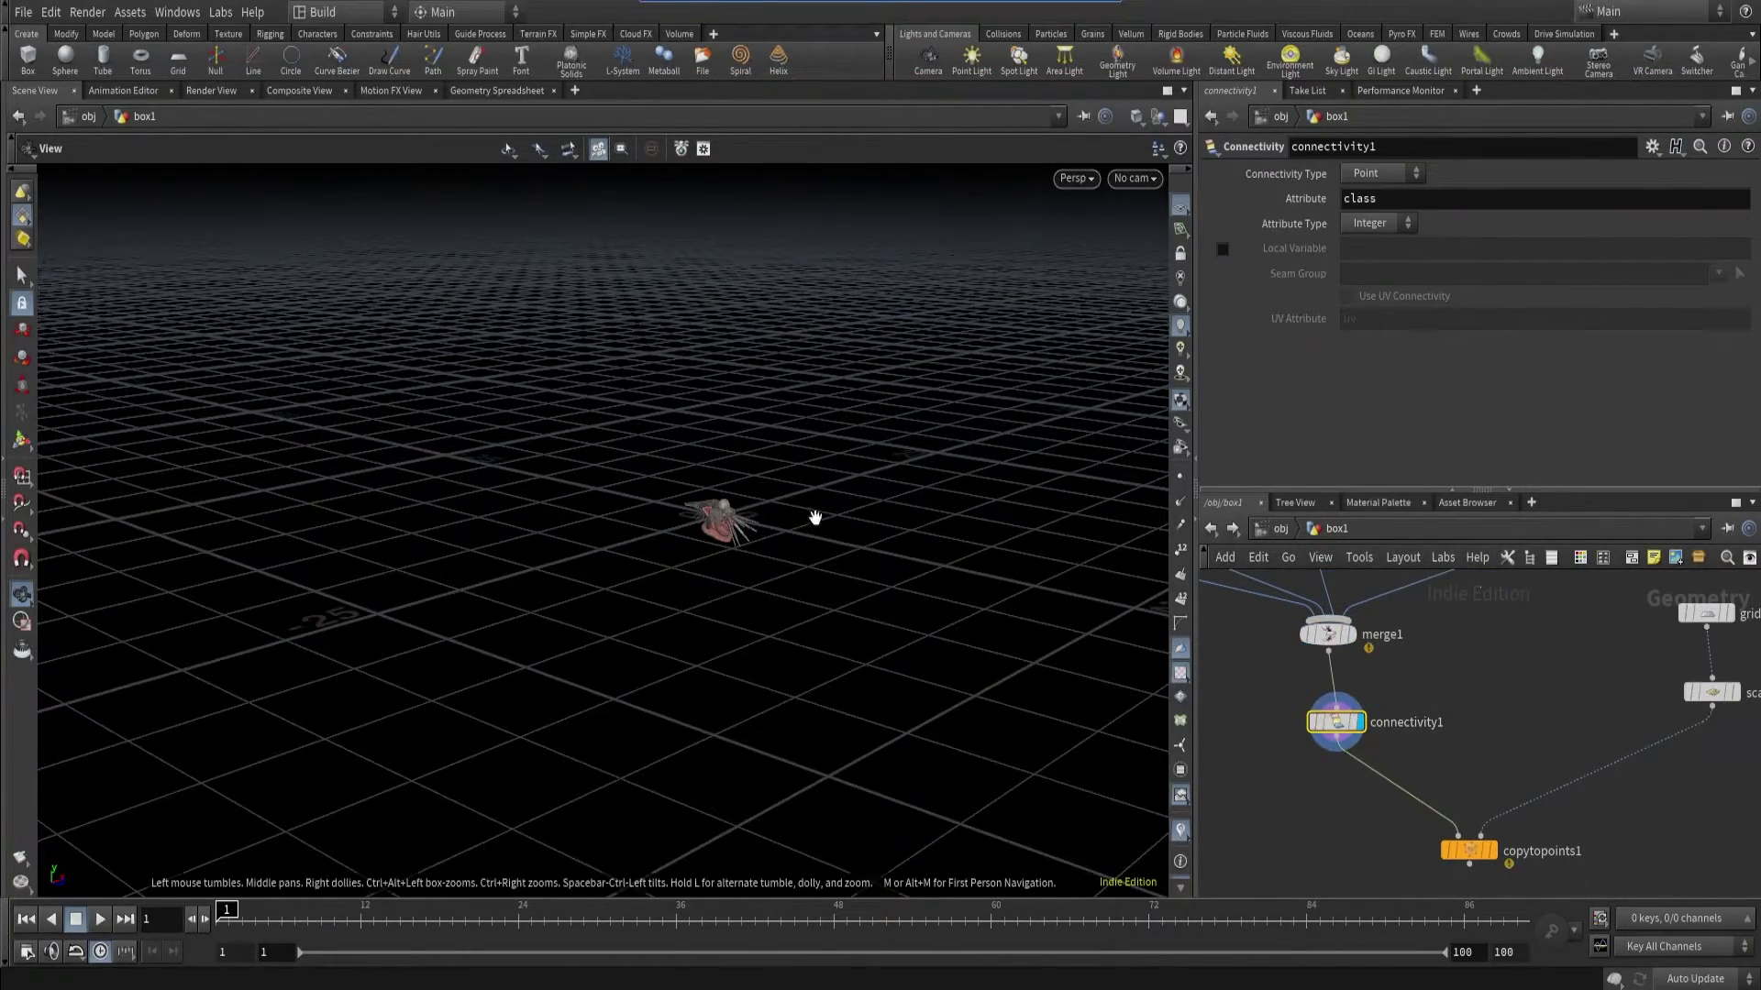
- Examine the merged geometry's connected islands in the viewport and its points' class values in the geometry spreadsheet, sorted by class
scroll(801, 511, "up", 5)
left_click_drag(802, 511, 749, 489)
key("shift+w")
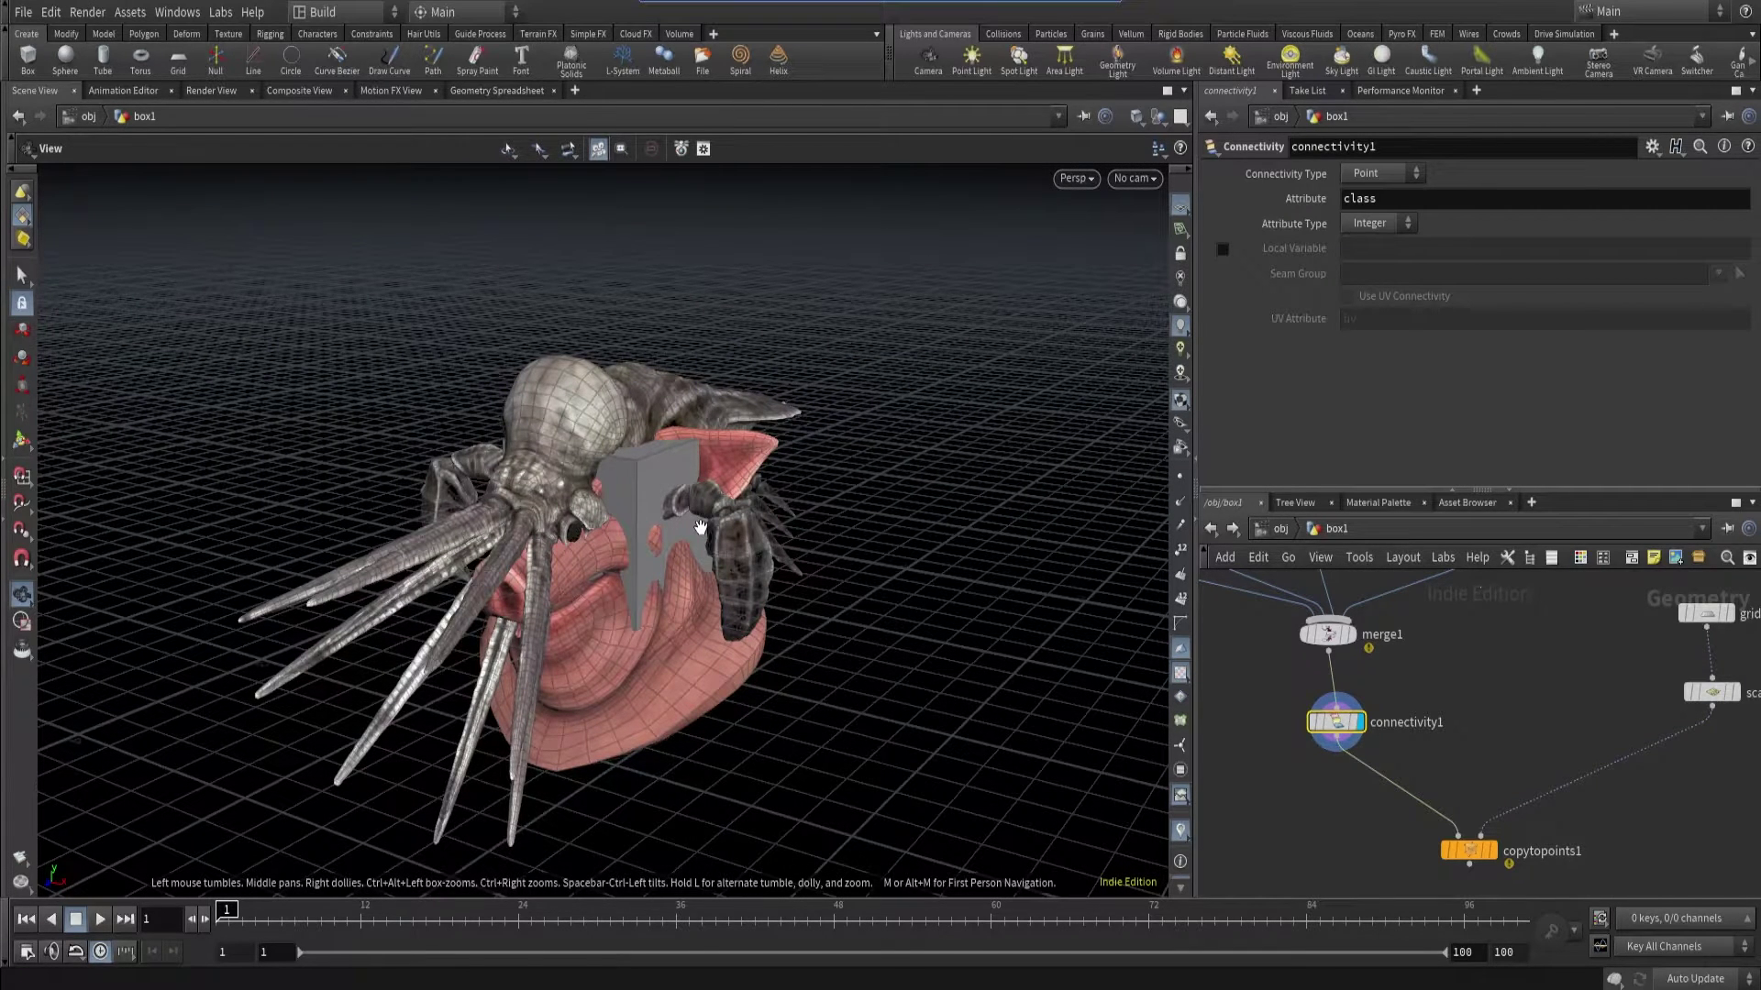
key("s")
left_click(664, 148)
left_click(674, 167)
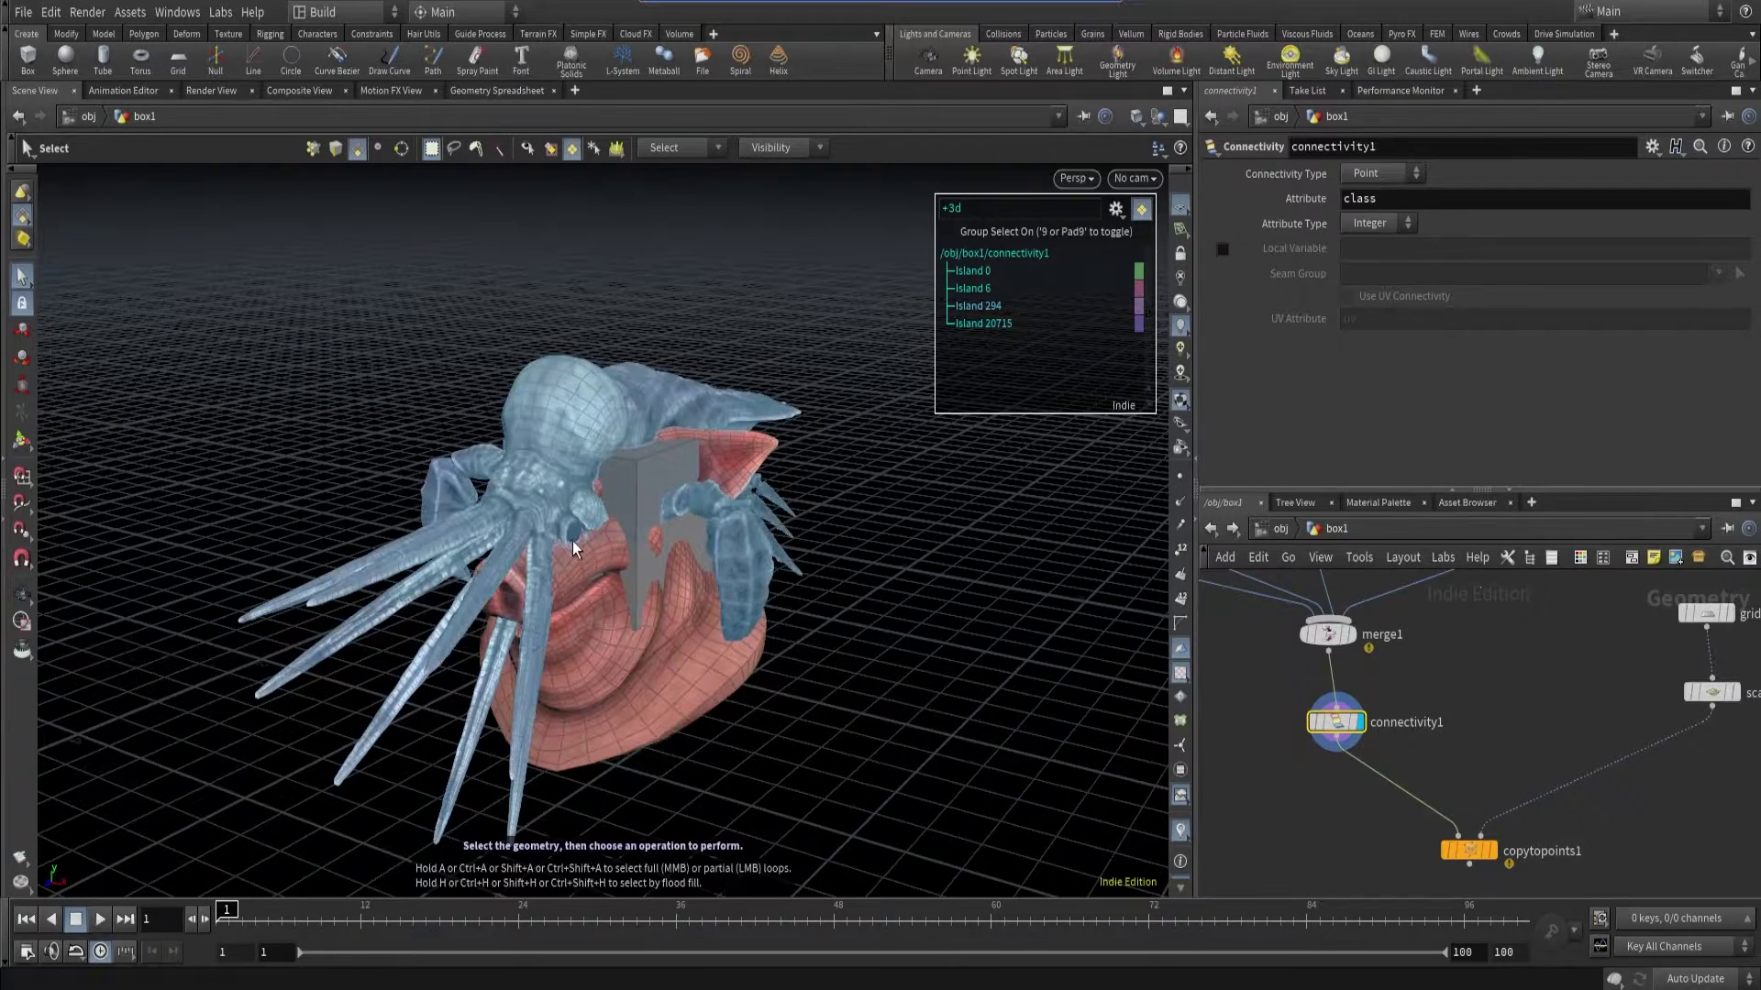
left_click(499, 91)
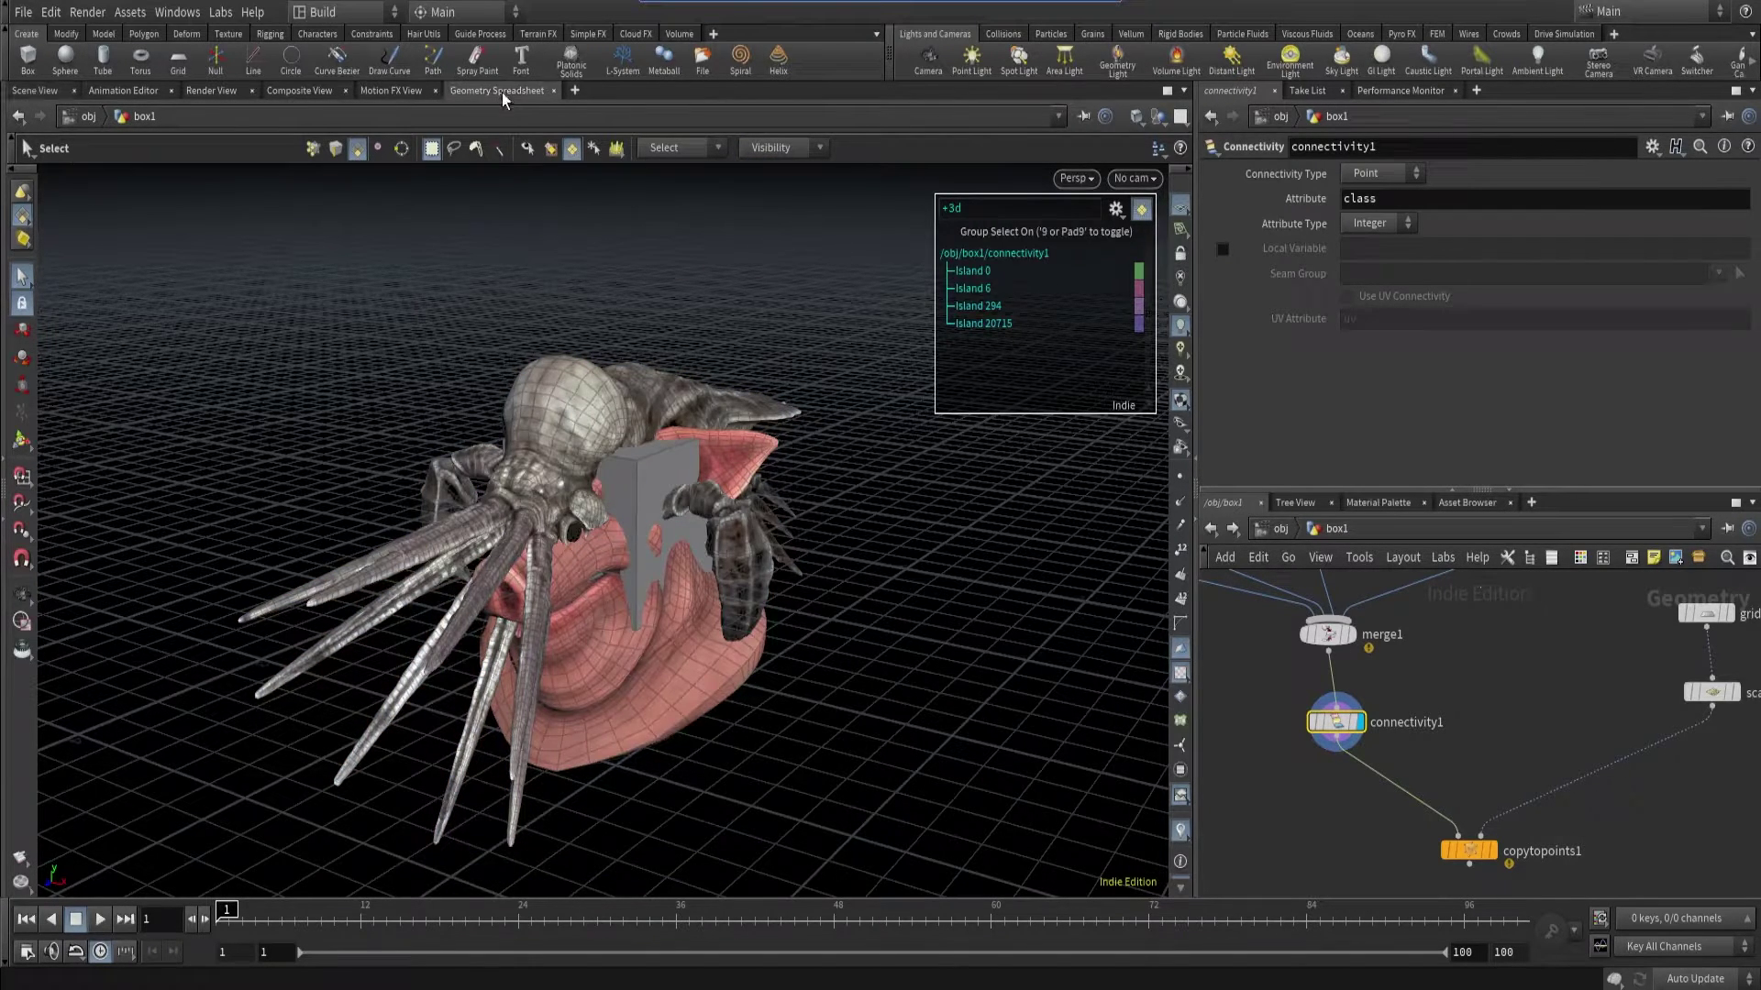
left_click(348, 170)
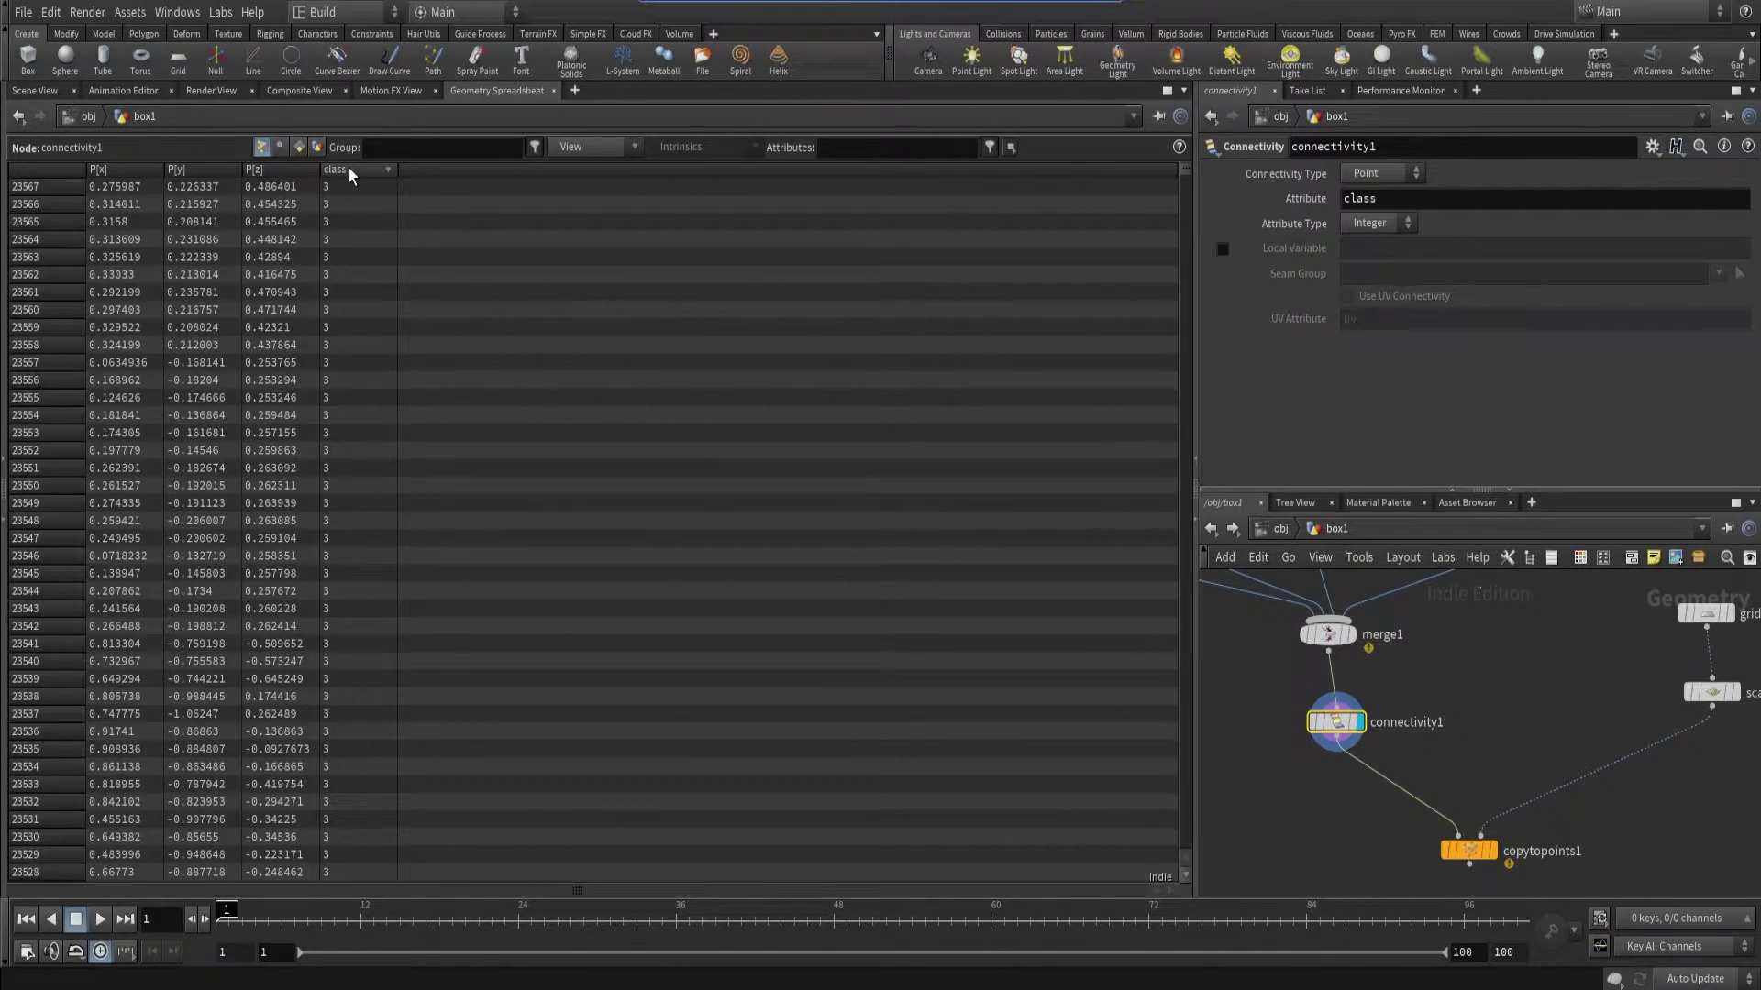
left_click(40, 95)
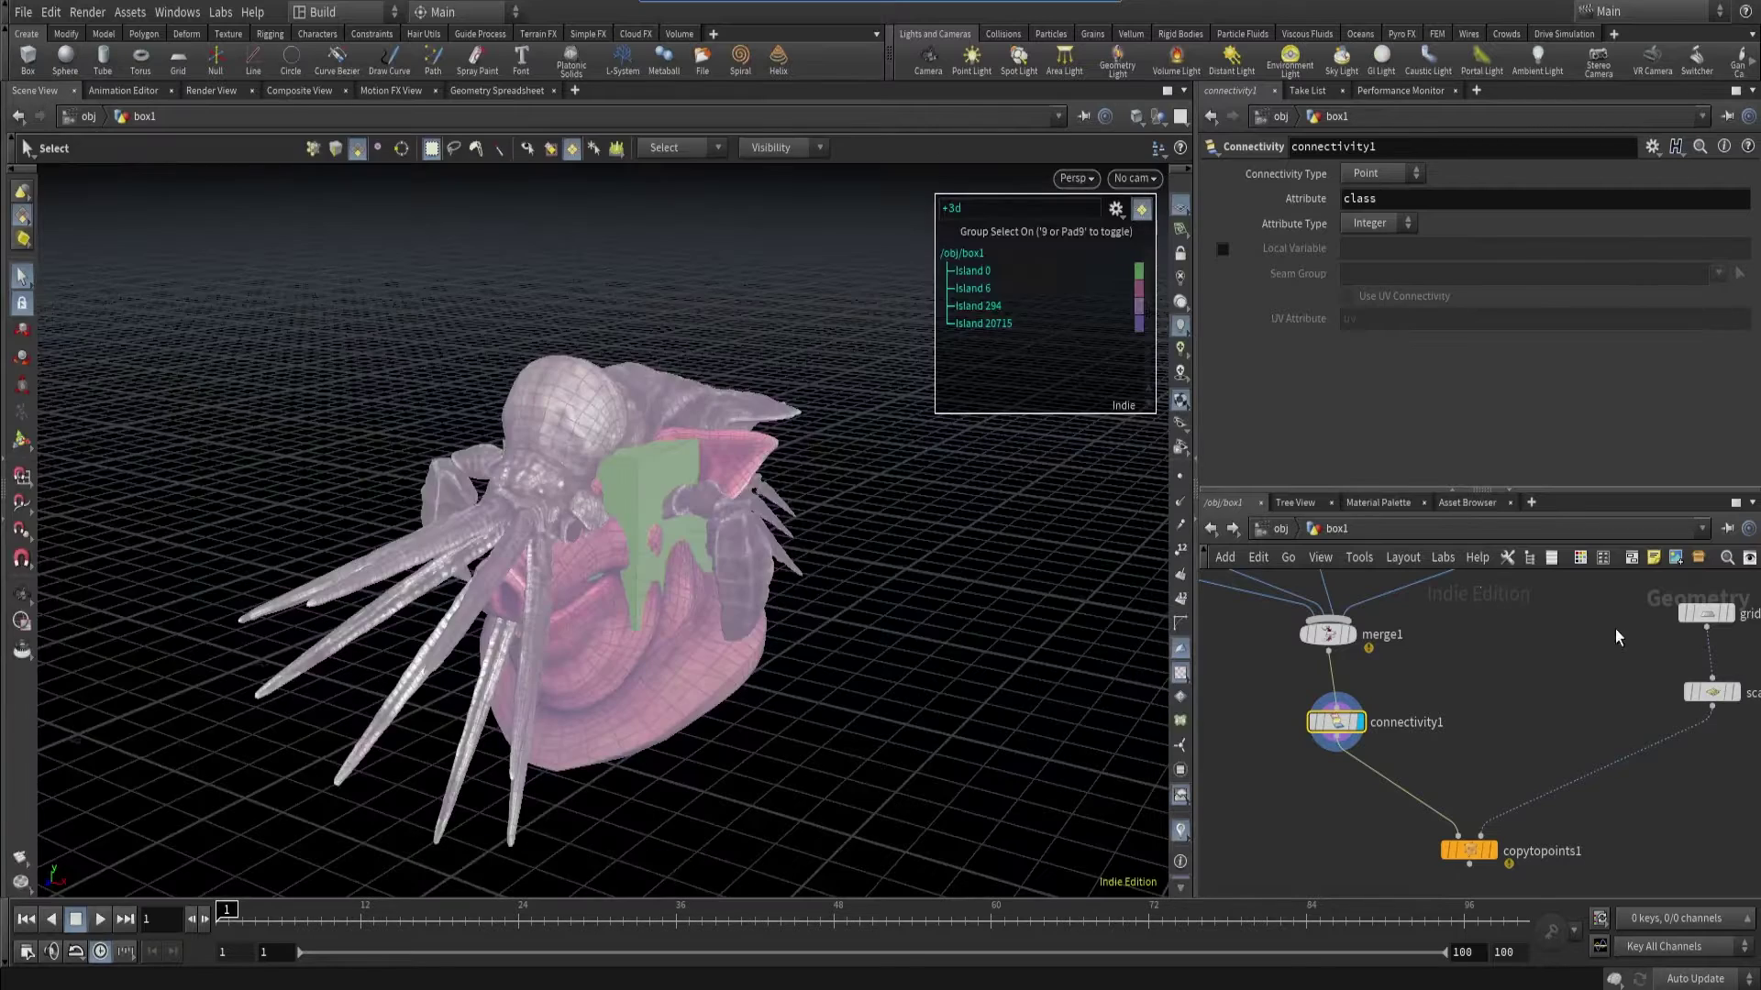
- Display the scattered points and insert a second Connectivity node between the scatter and Copy to Points
middle_click_drag(1620, 651, 1477, 653)
left_click(1613, 706)
left_click(1591, 692)
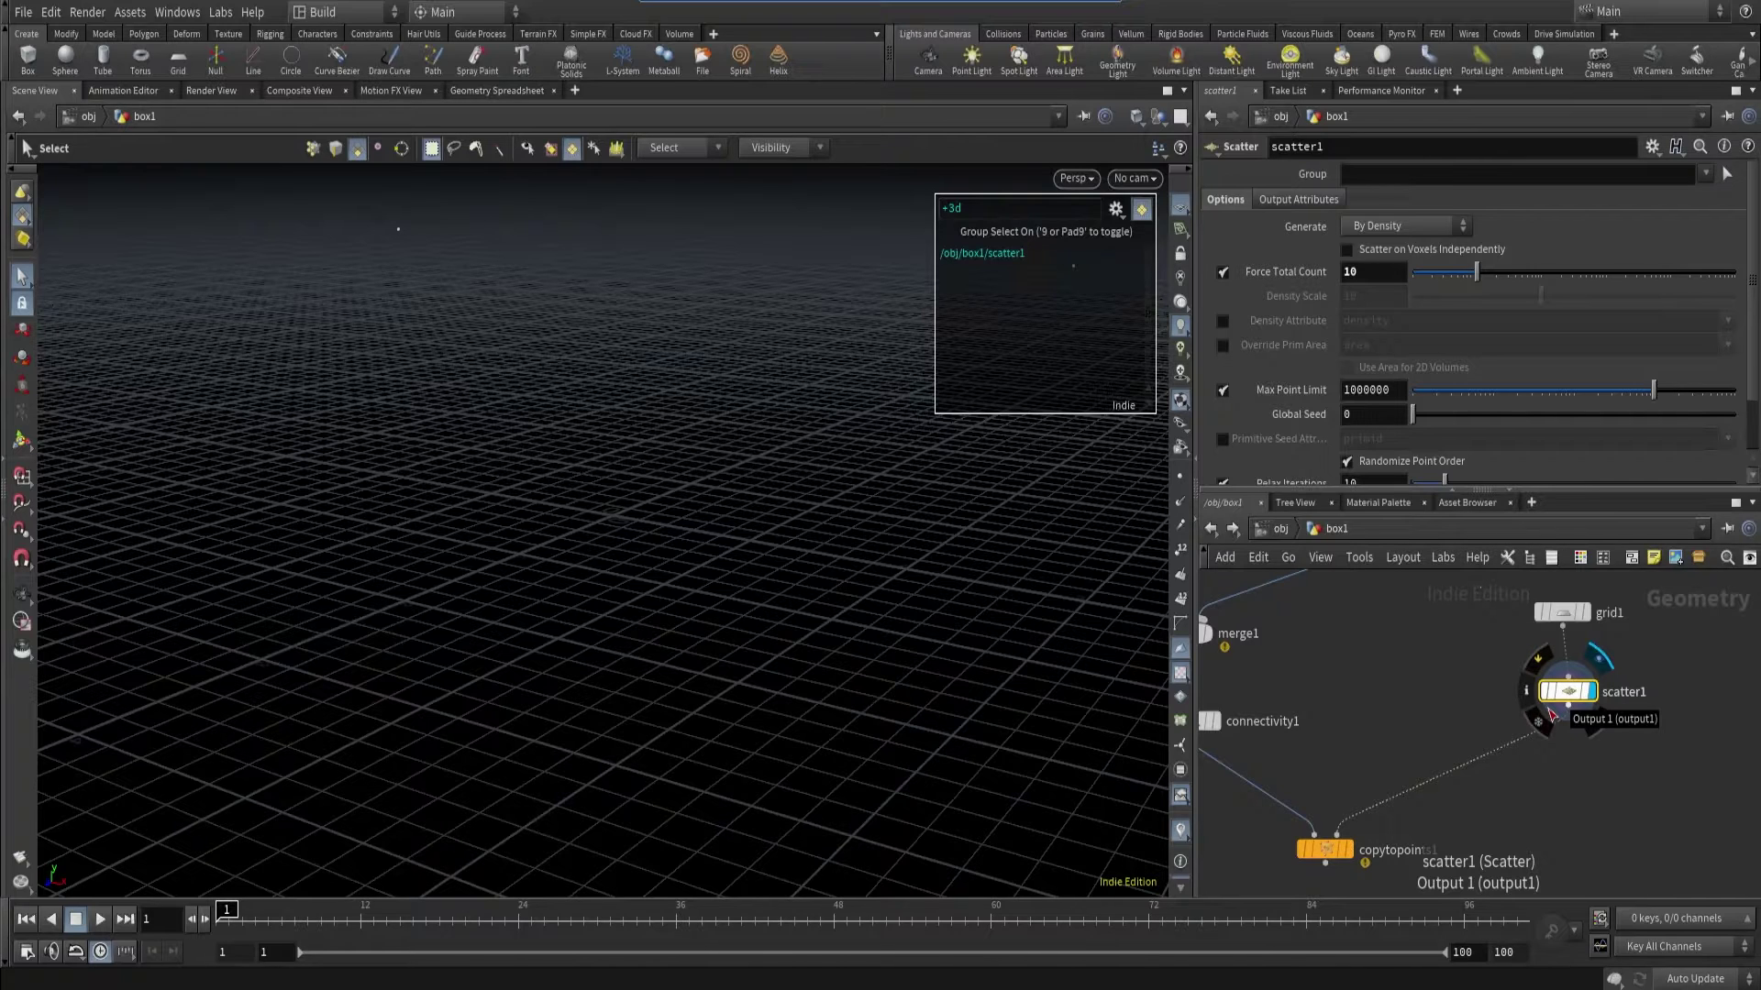
scroll(1467, 713, "down", 3)
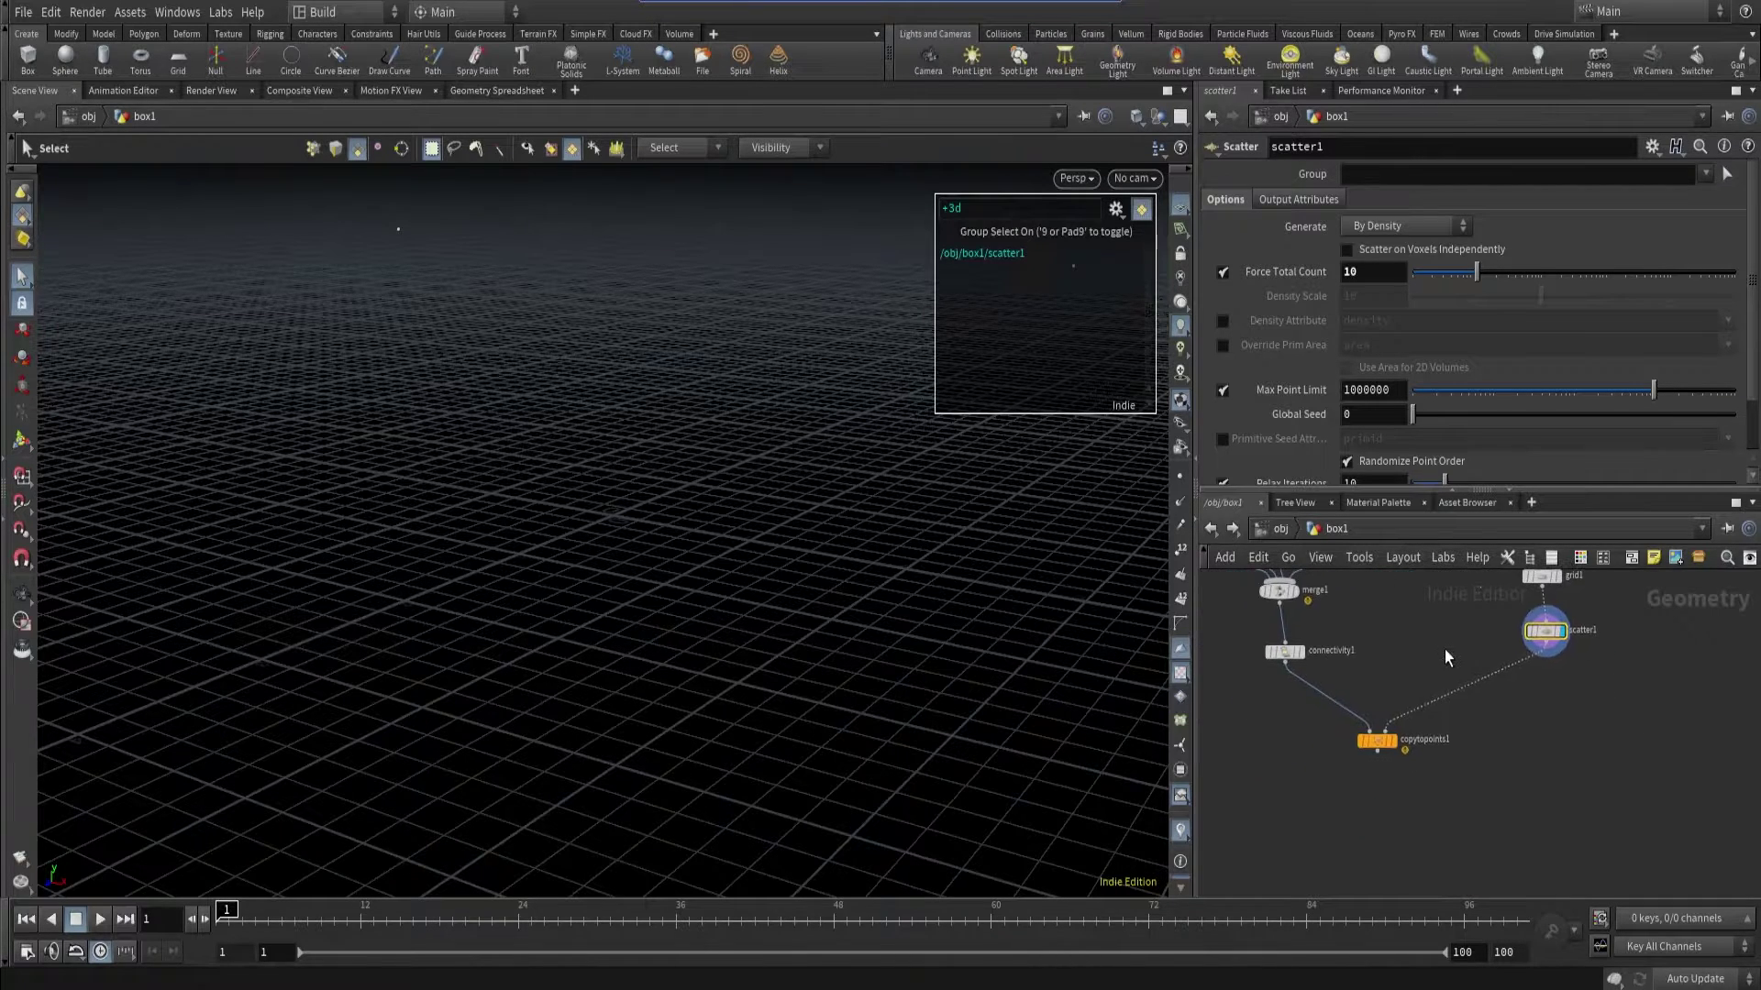
key("Tab")
type("co")
key("Down")
key("Down")
key("Return")
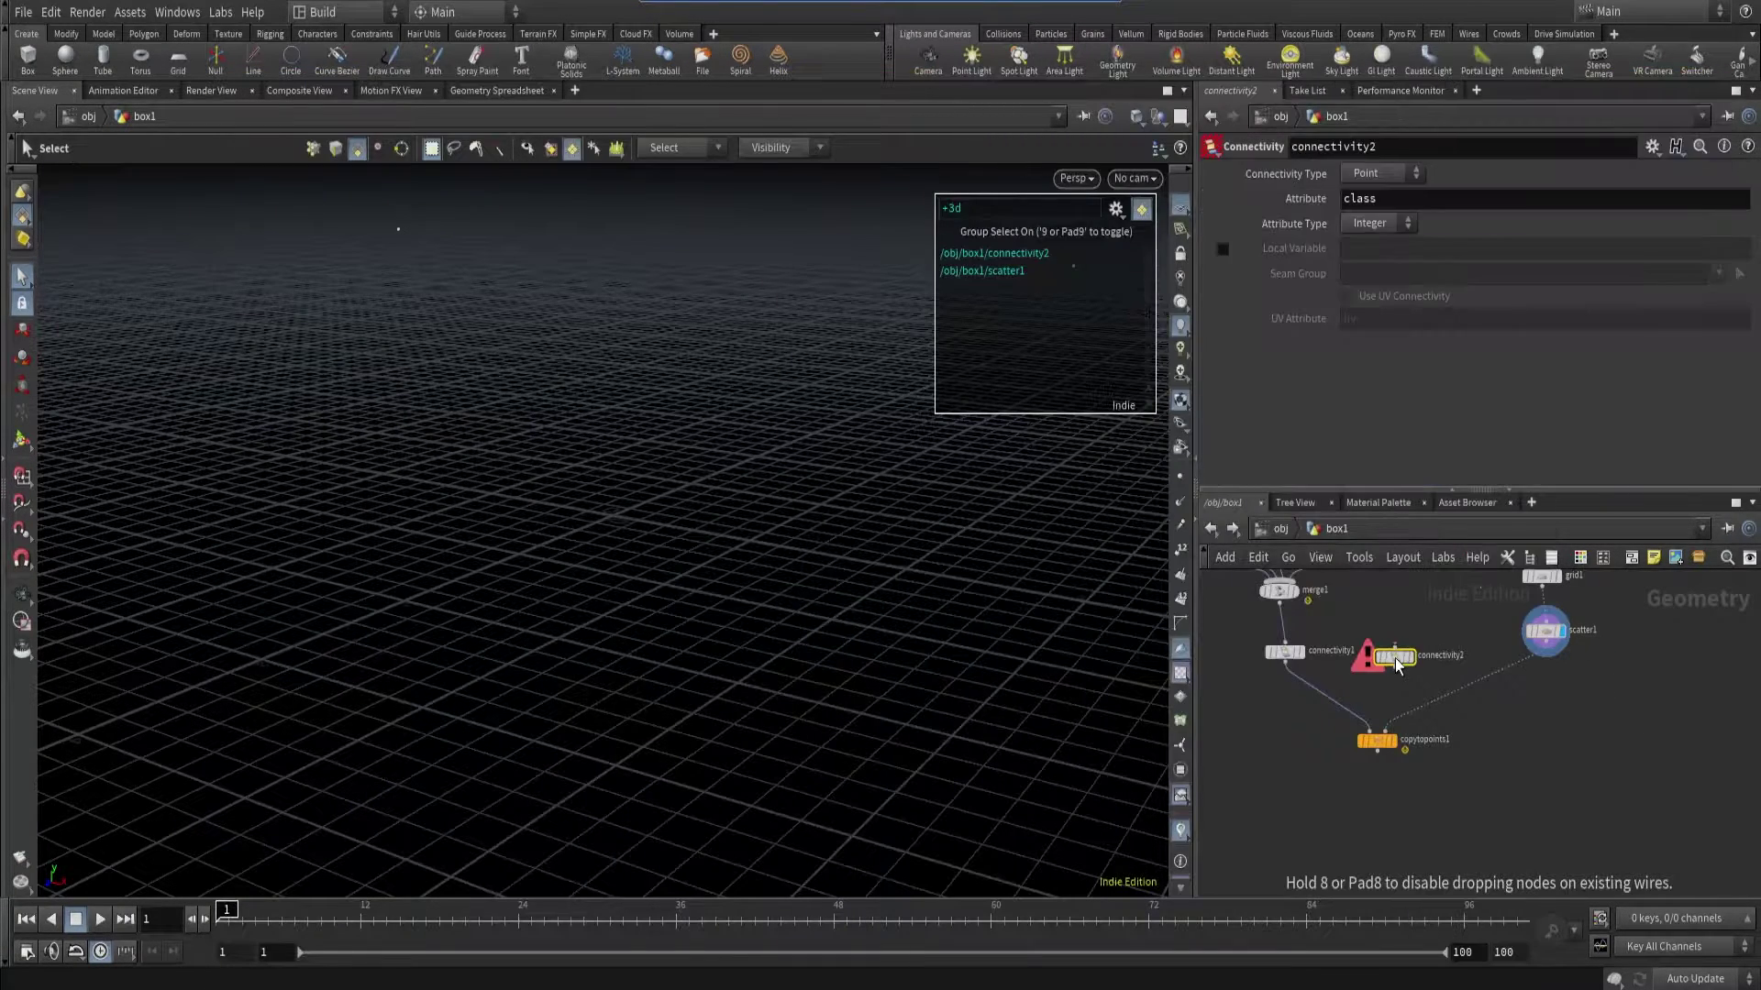
left_click(1471, 684)
scroll(1486, 687, "up", 2)
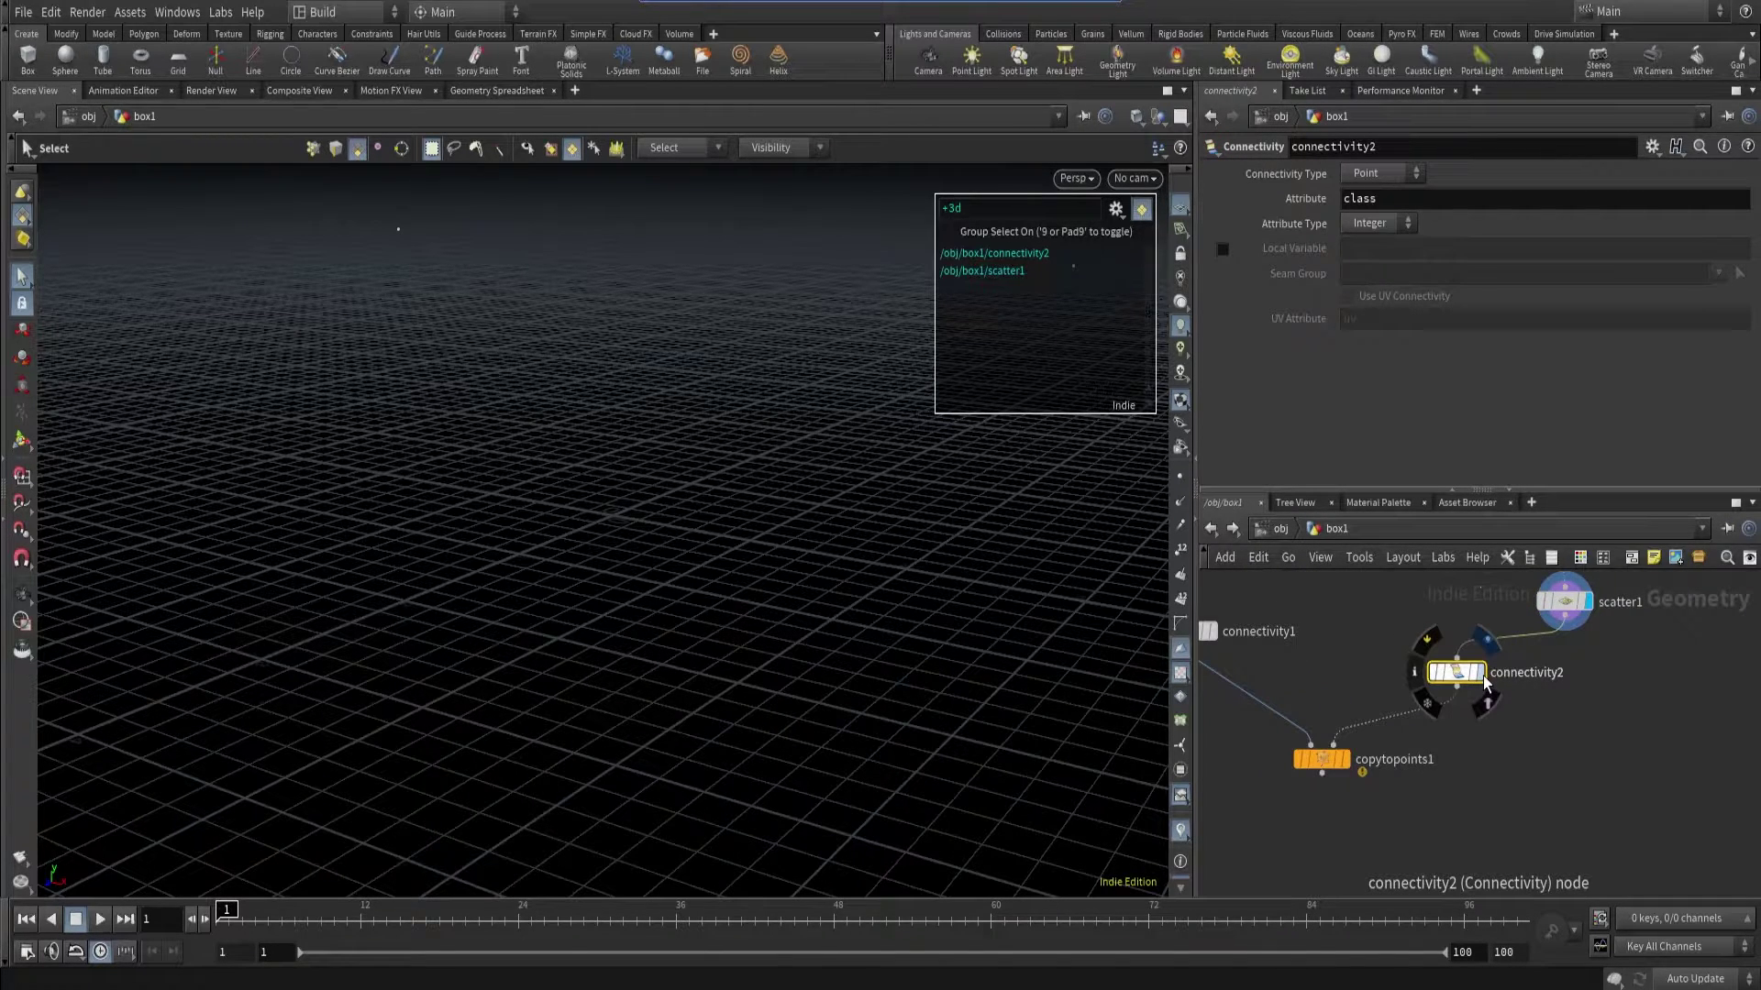
- Display the Copy to Points result and set its Piece Attribute to class
left_click(1339, 759)
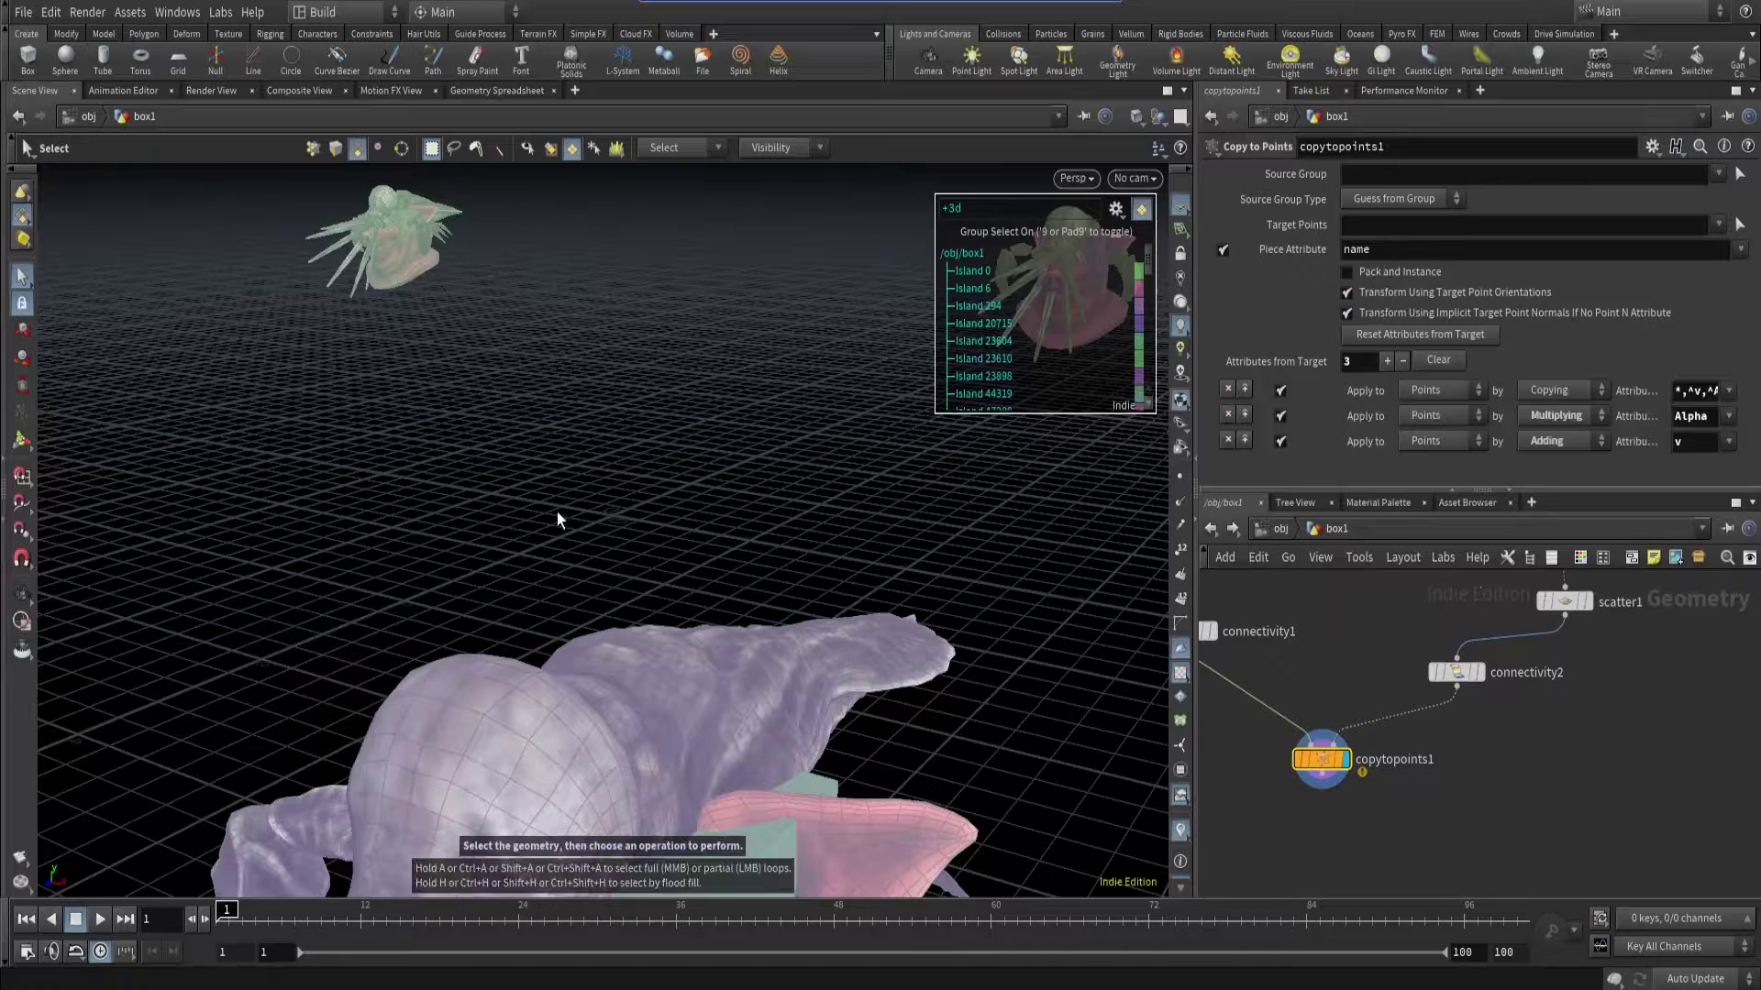
key("Escape")
left_click_drag(275, 633, 700, 540)
left_click_drag(403, 638, 550, 606)
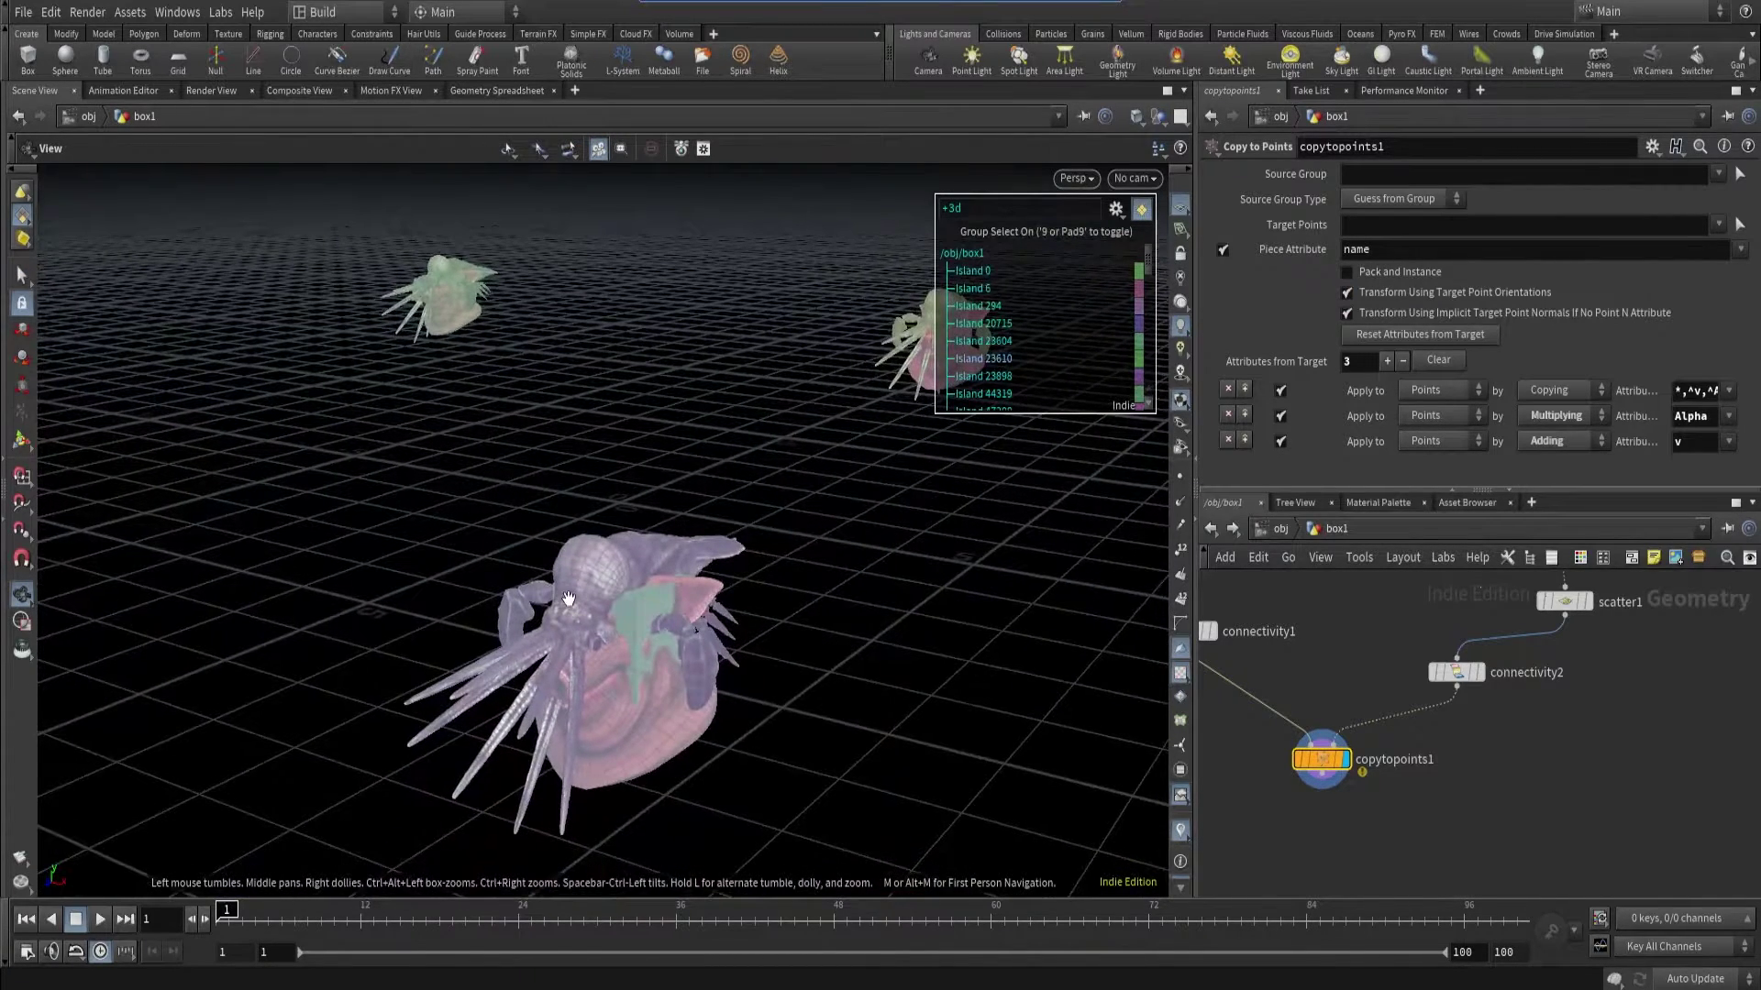
key("s")
left_click(1387, 243)
type("class")
key("Return")
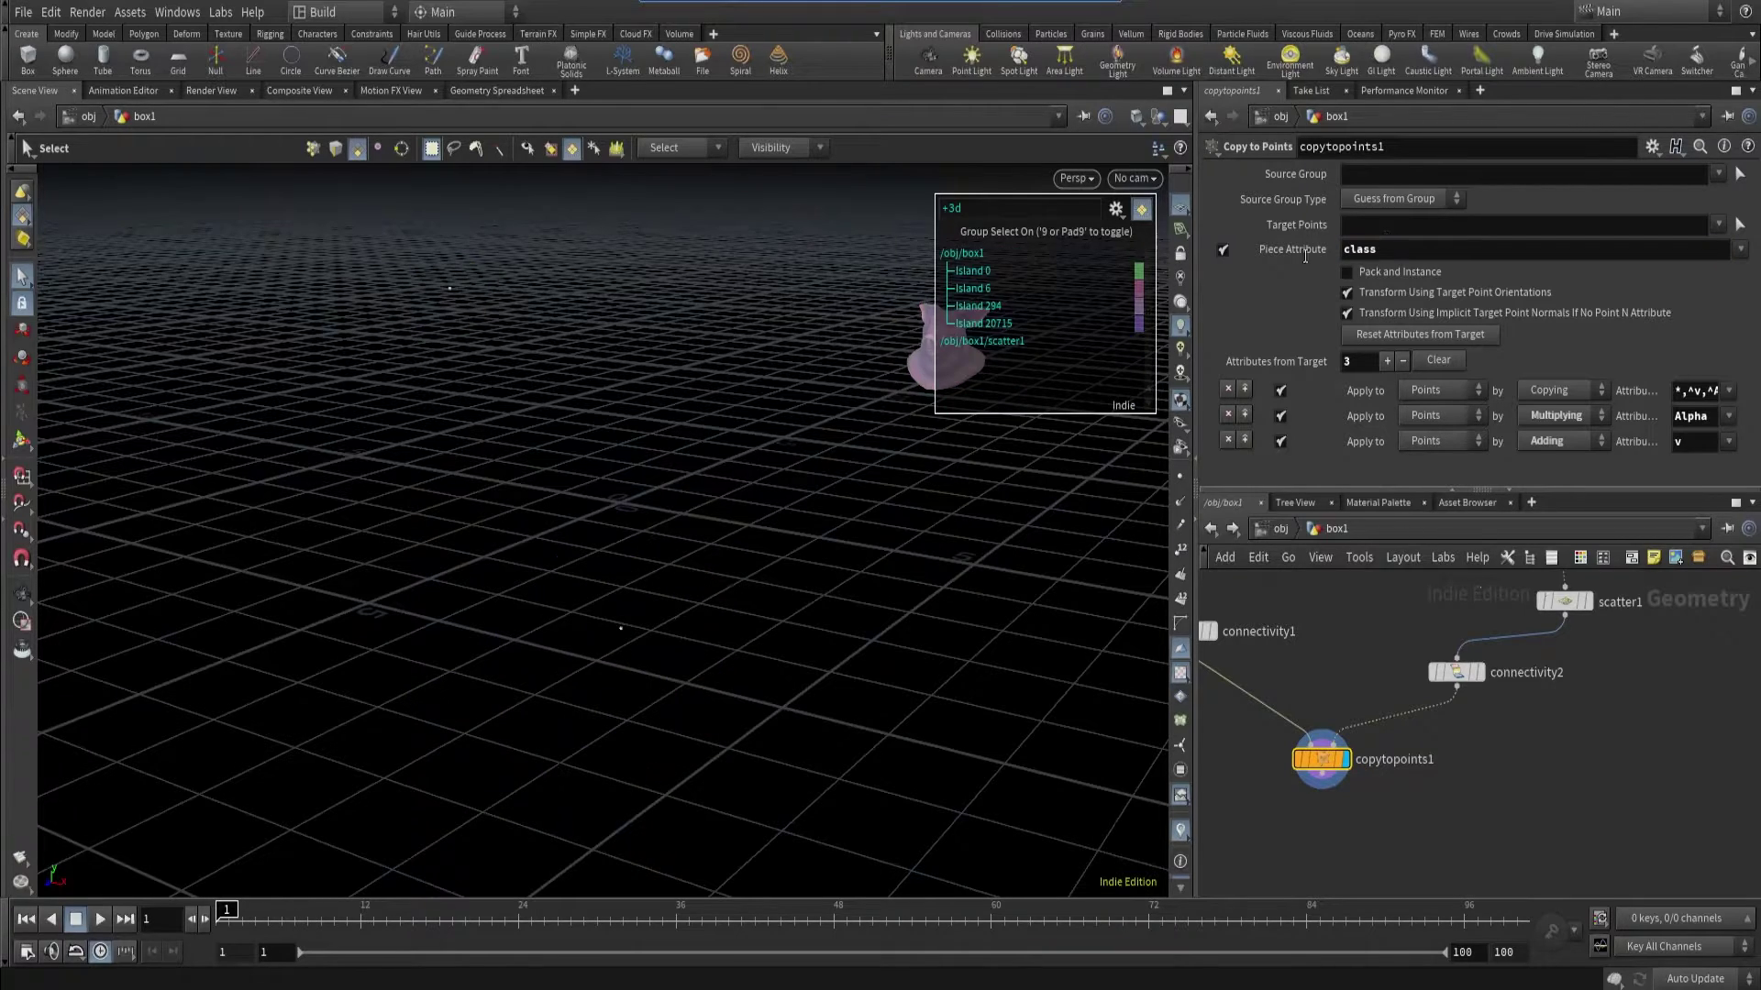
key("Escape")
left_click_drag(837, 444, 774, 578)
key("s")
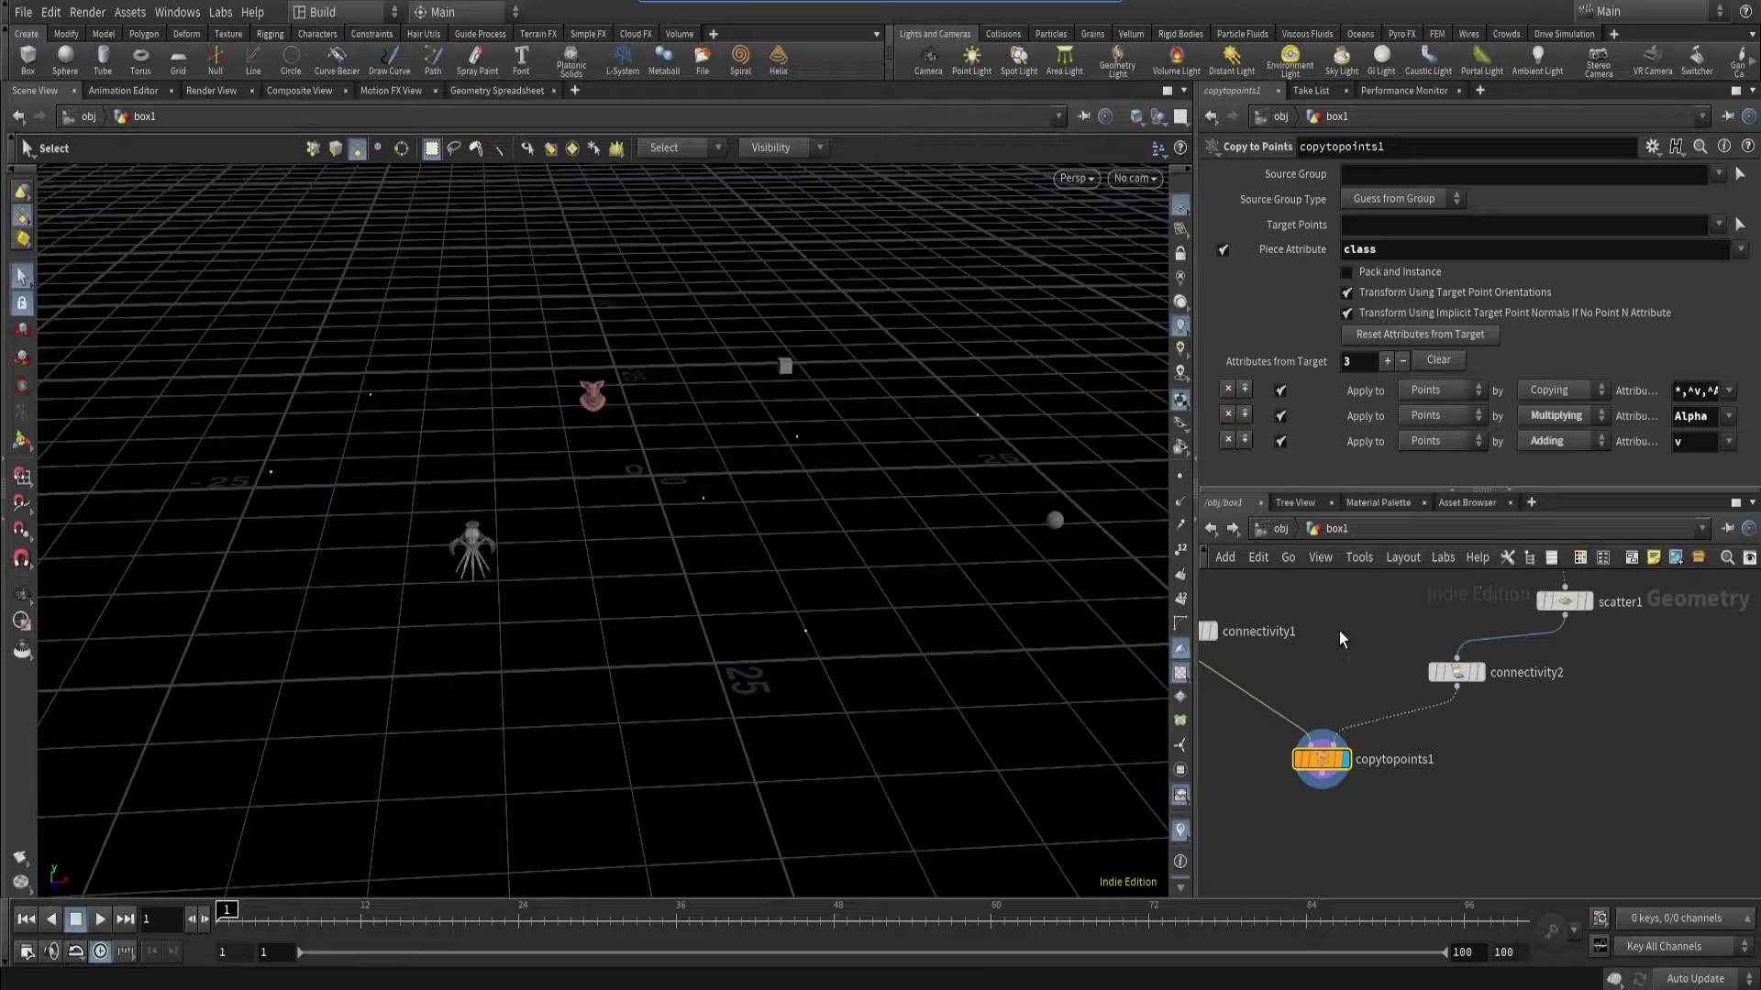
- Replace the Connectivity node below the scatter with a Point Wrangle feeding Copy to Points, and display it
left_click(1458, 674)
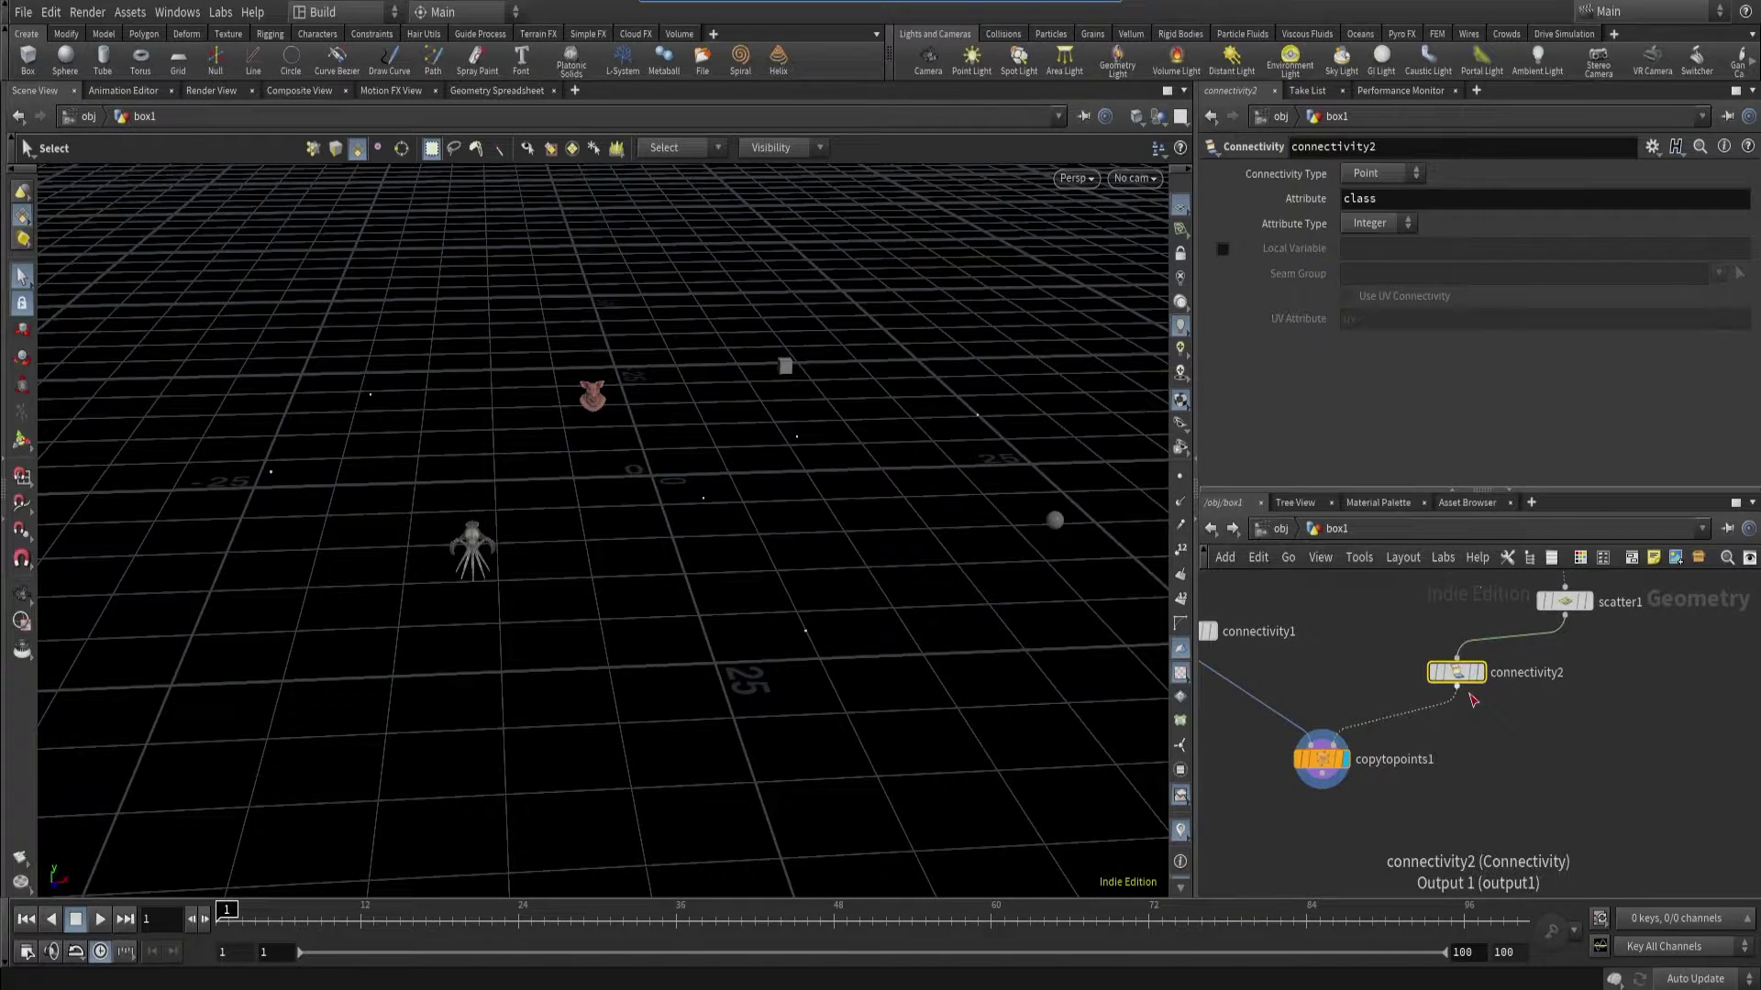
left_click(1471, 700)
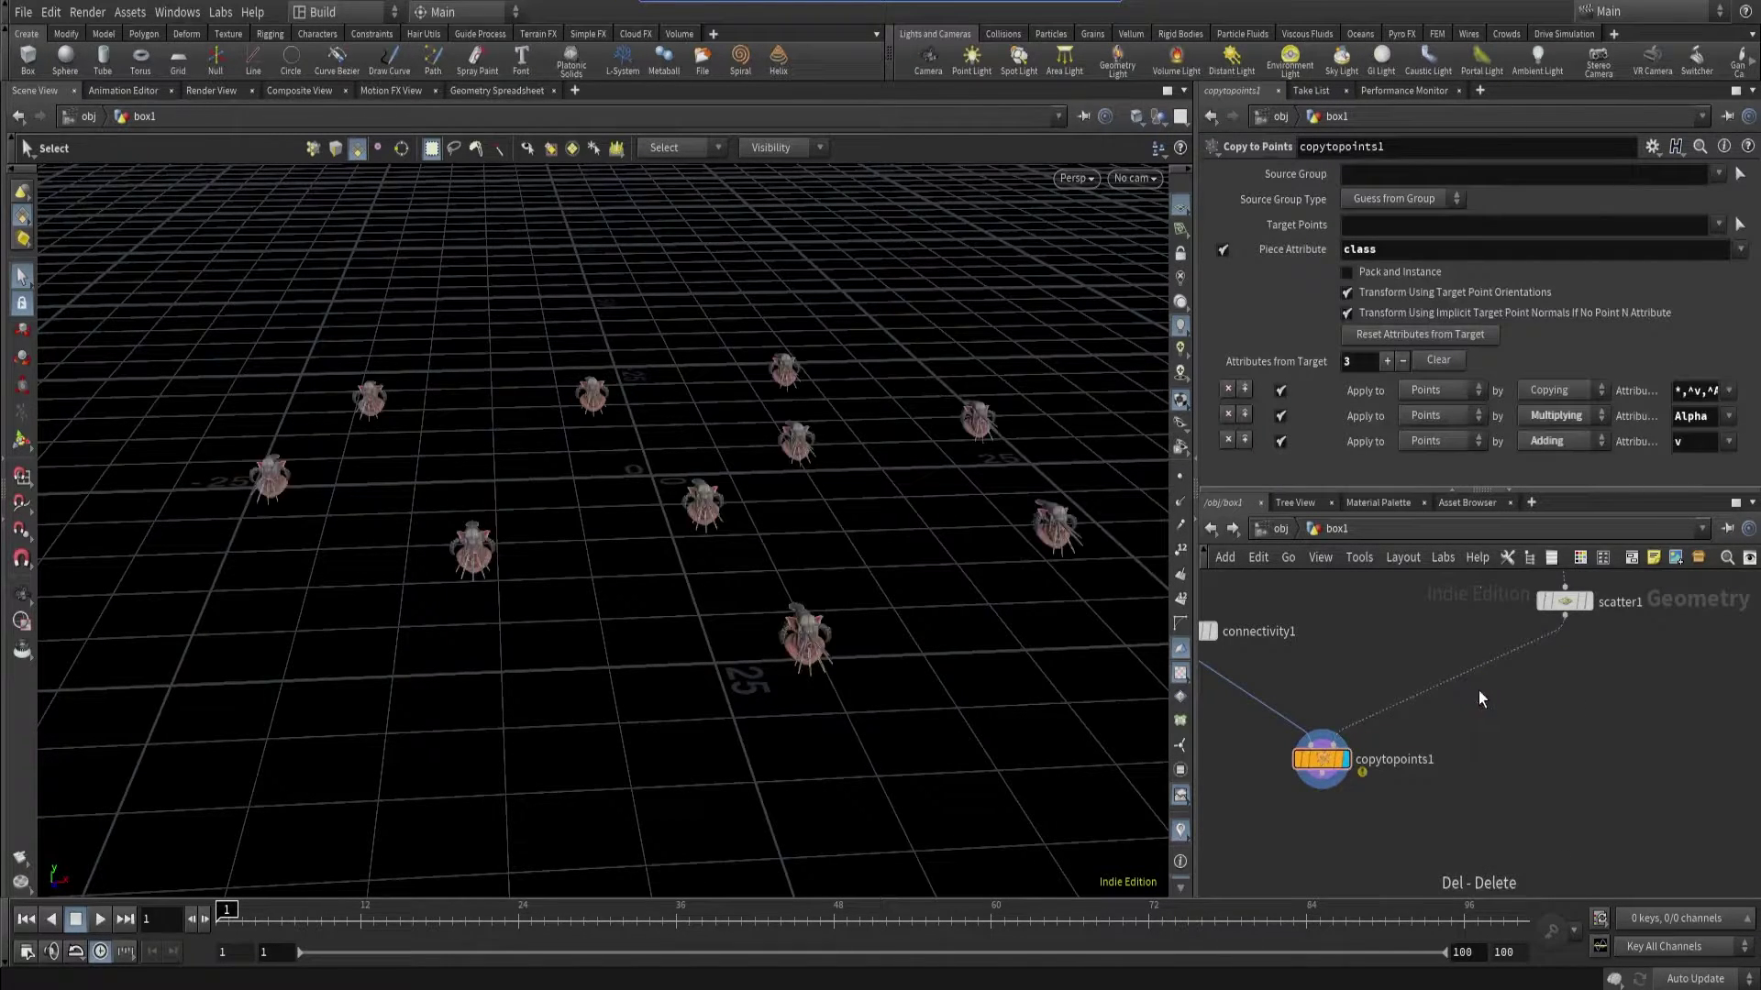
key("Tab")
type("point wrangle")
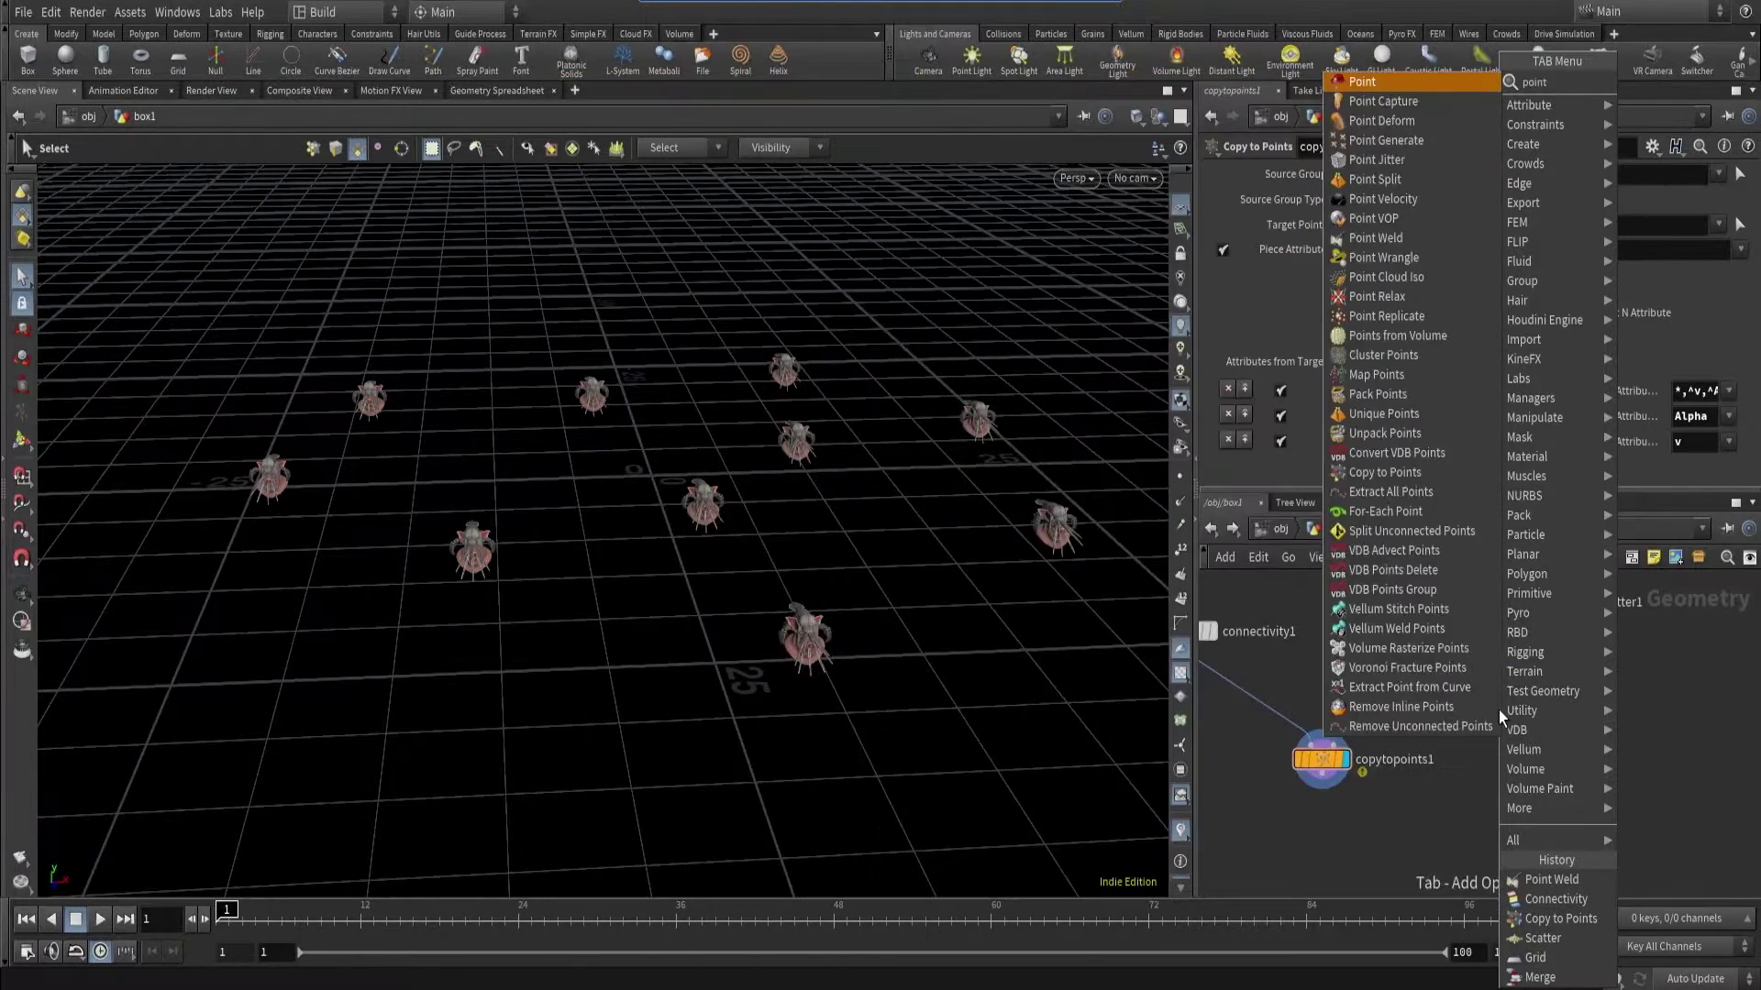
key("Return")
left_click(1517, 676)
left_click(1517, 676)
left_click(1350, 376)
type("i@cla")
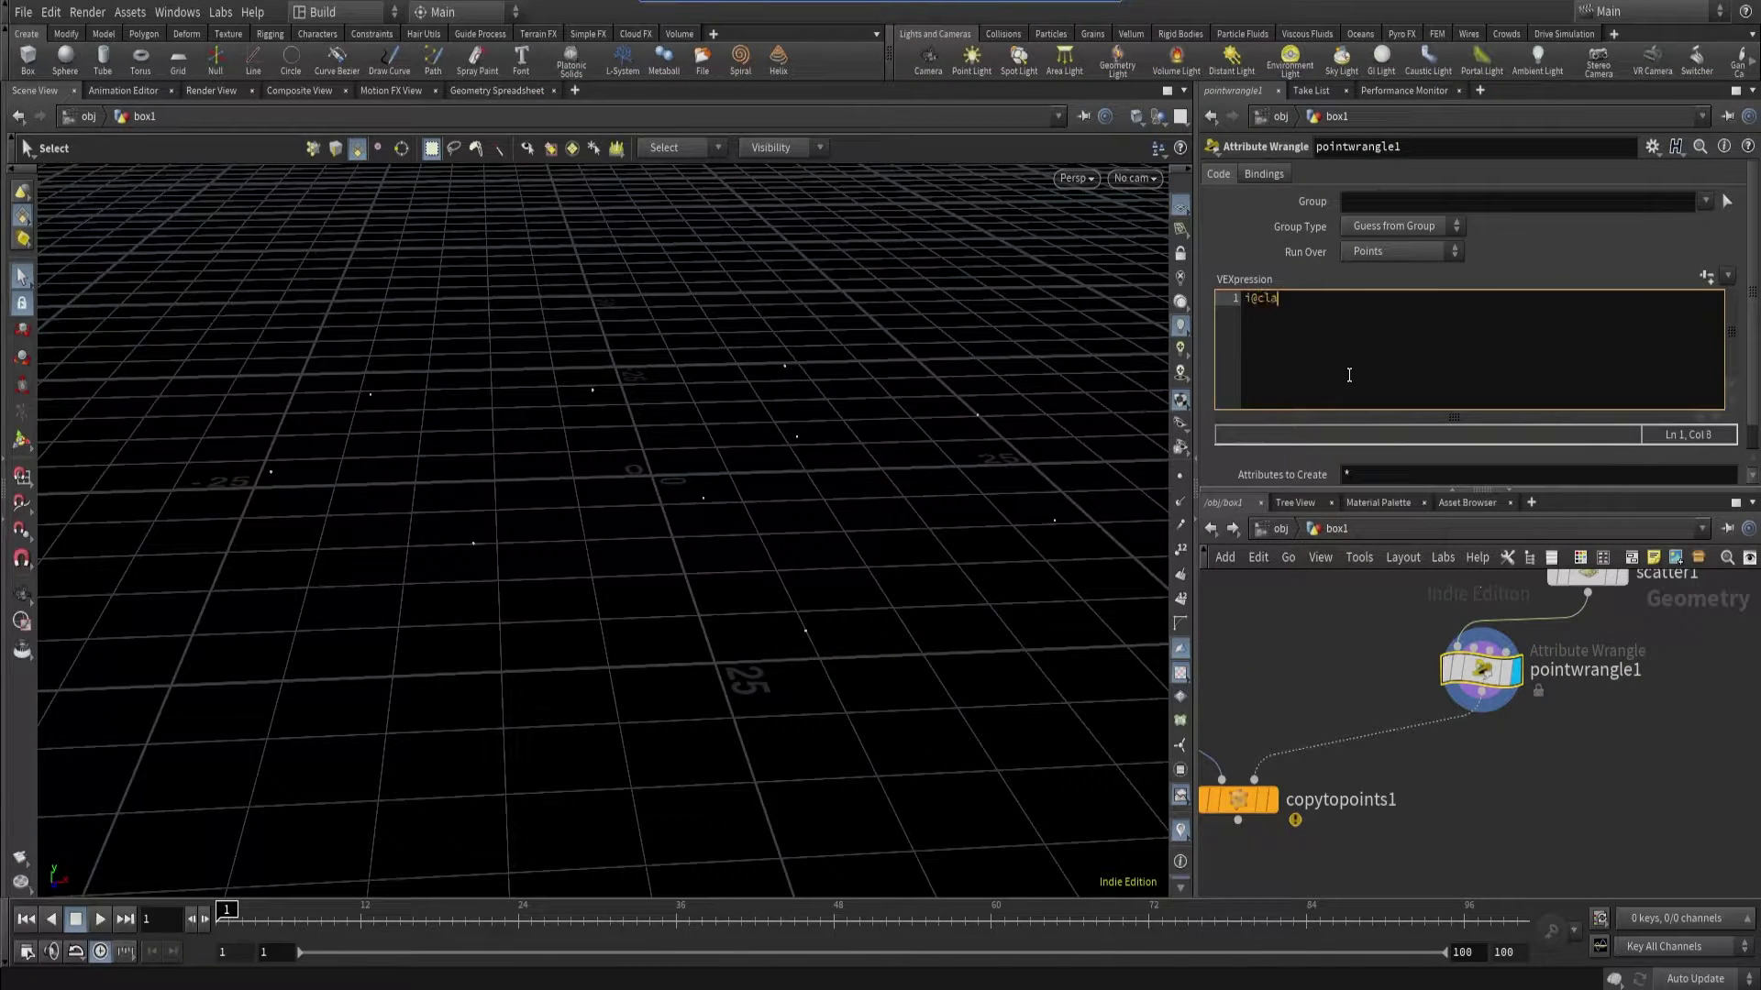
type("ss = rand(")
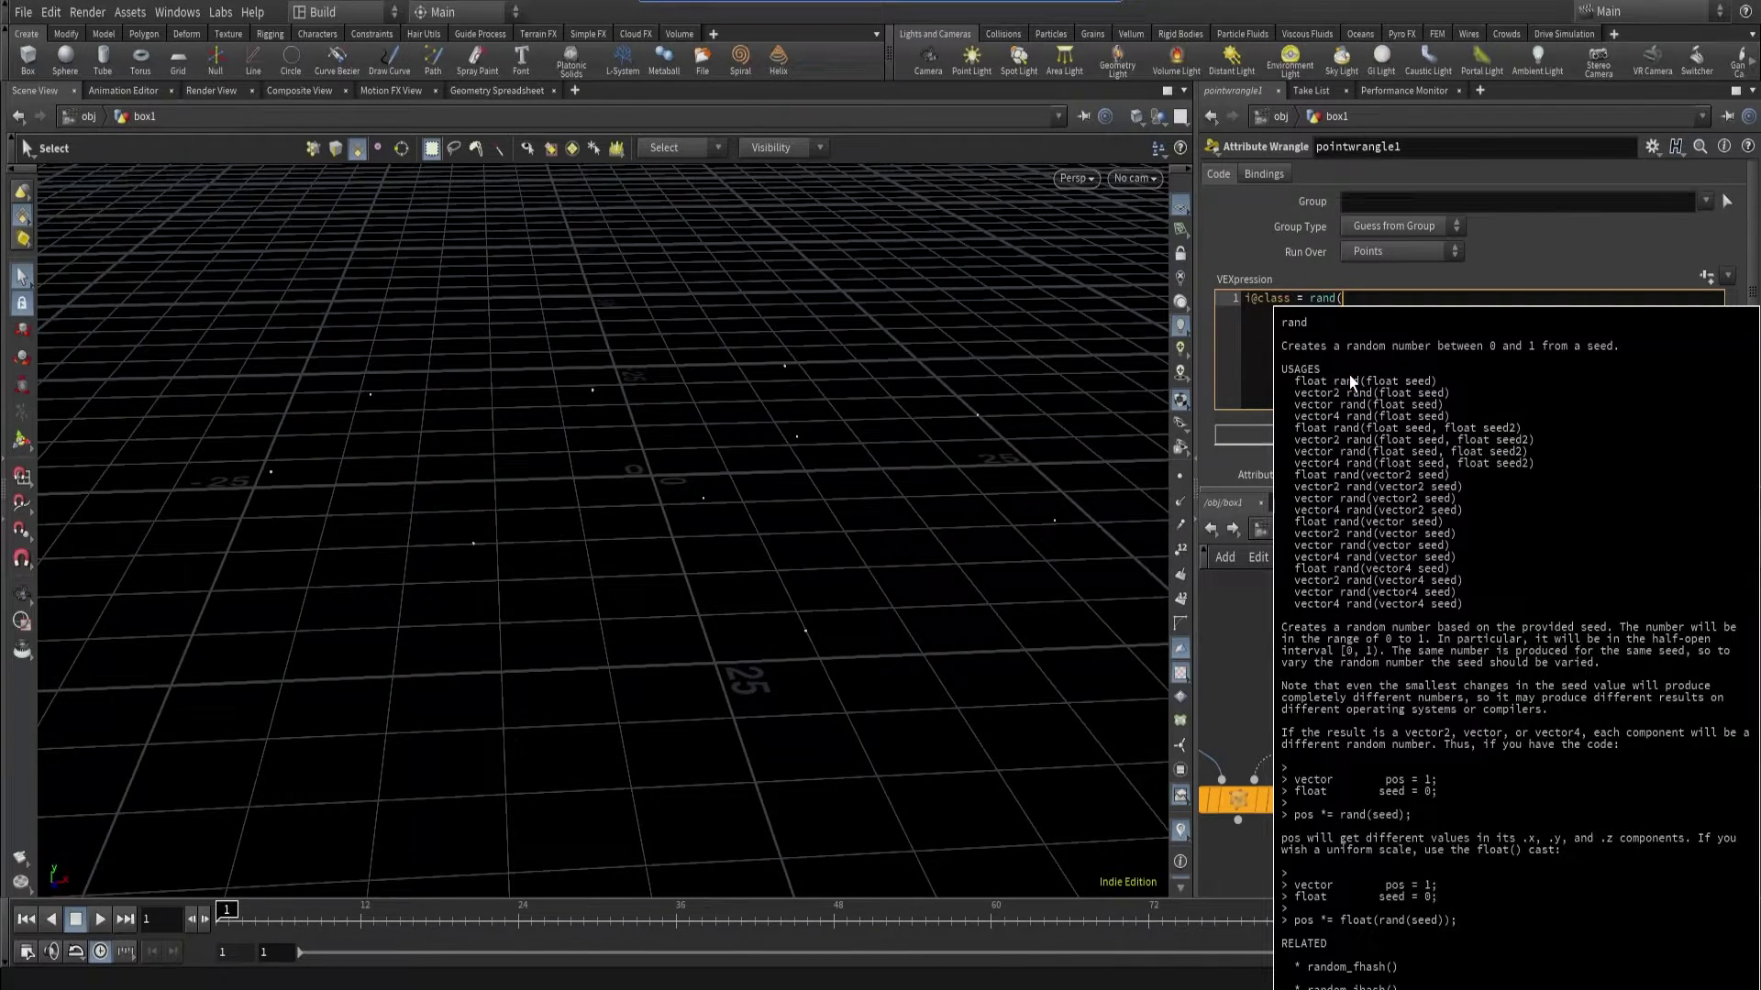
type("@ptnum")
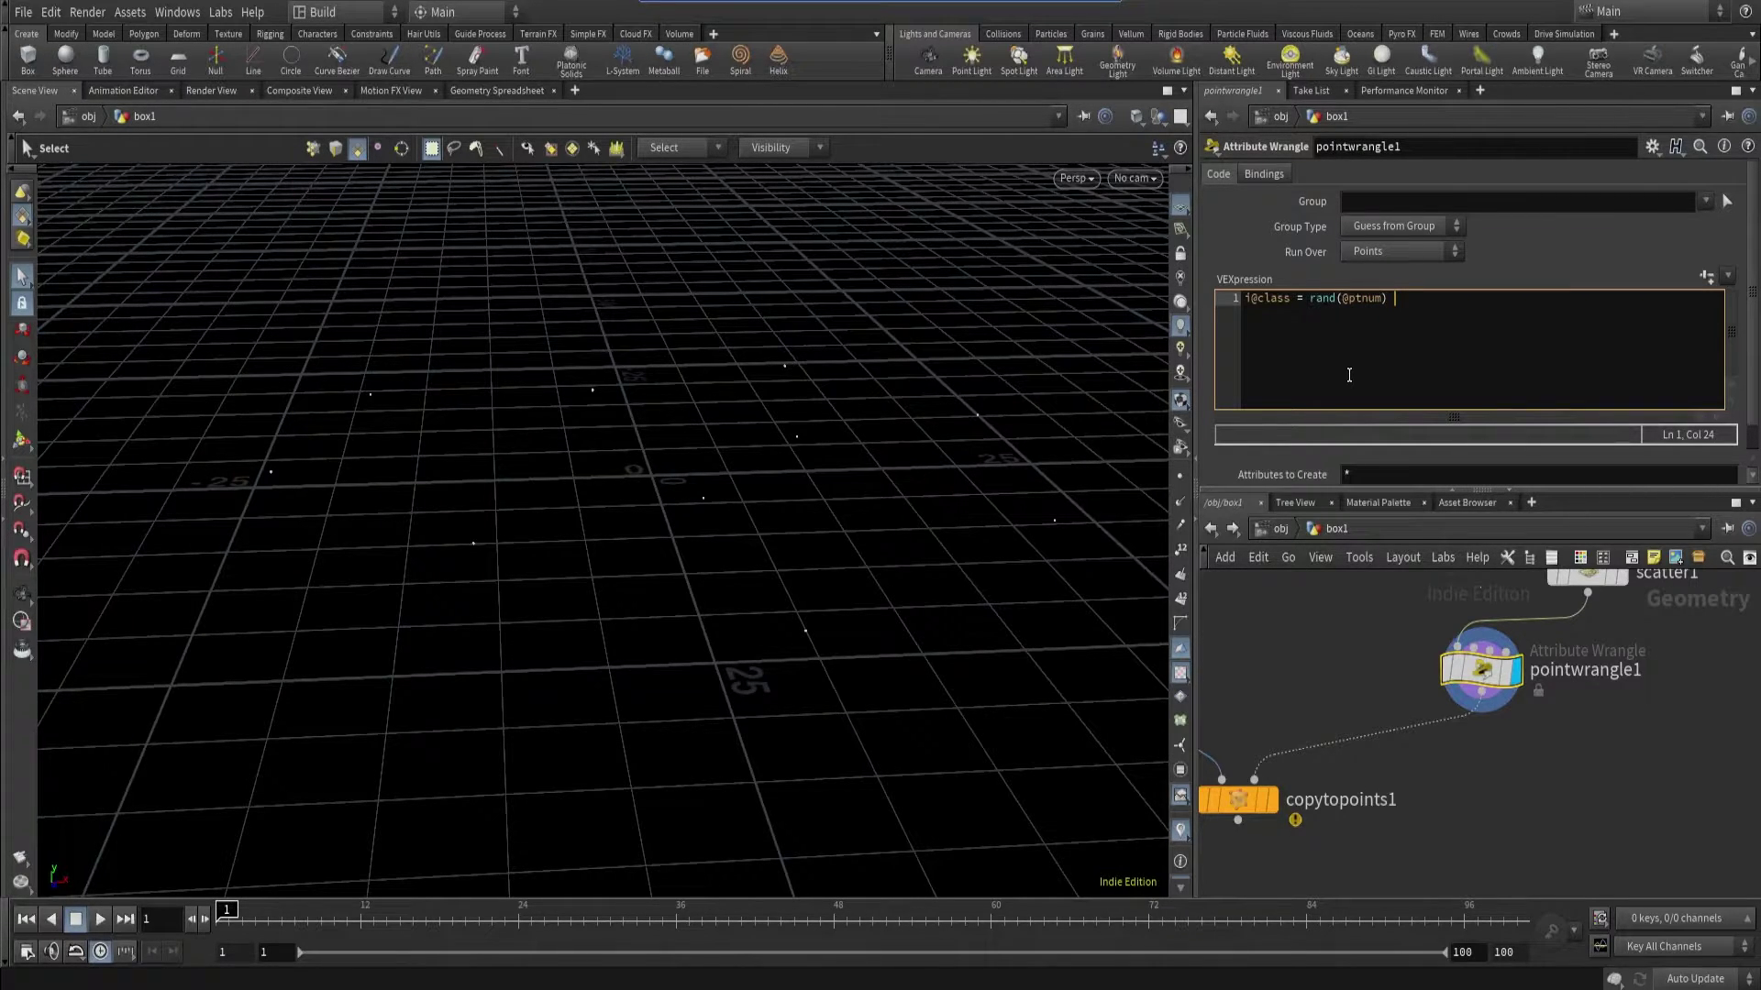
type(") * ch(\"total_obj\");")
- Create the Total Obj parameter from the wrangle expression, set it to 4, and display the Copy to Points result
left_click(1708, 276)
scroll(1414, 449, "down", 2)
left_click(1376, 472)
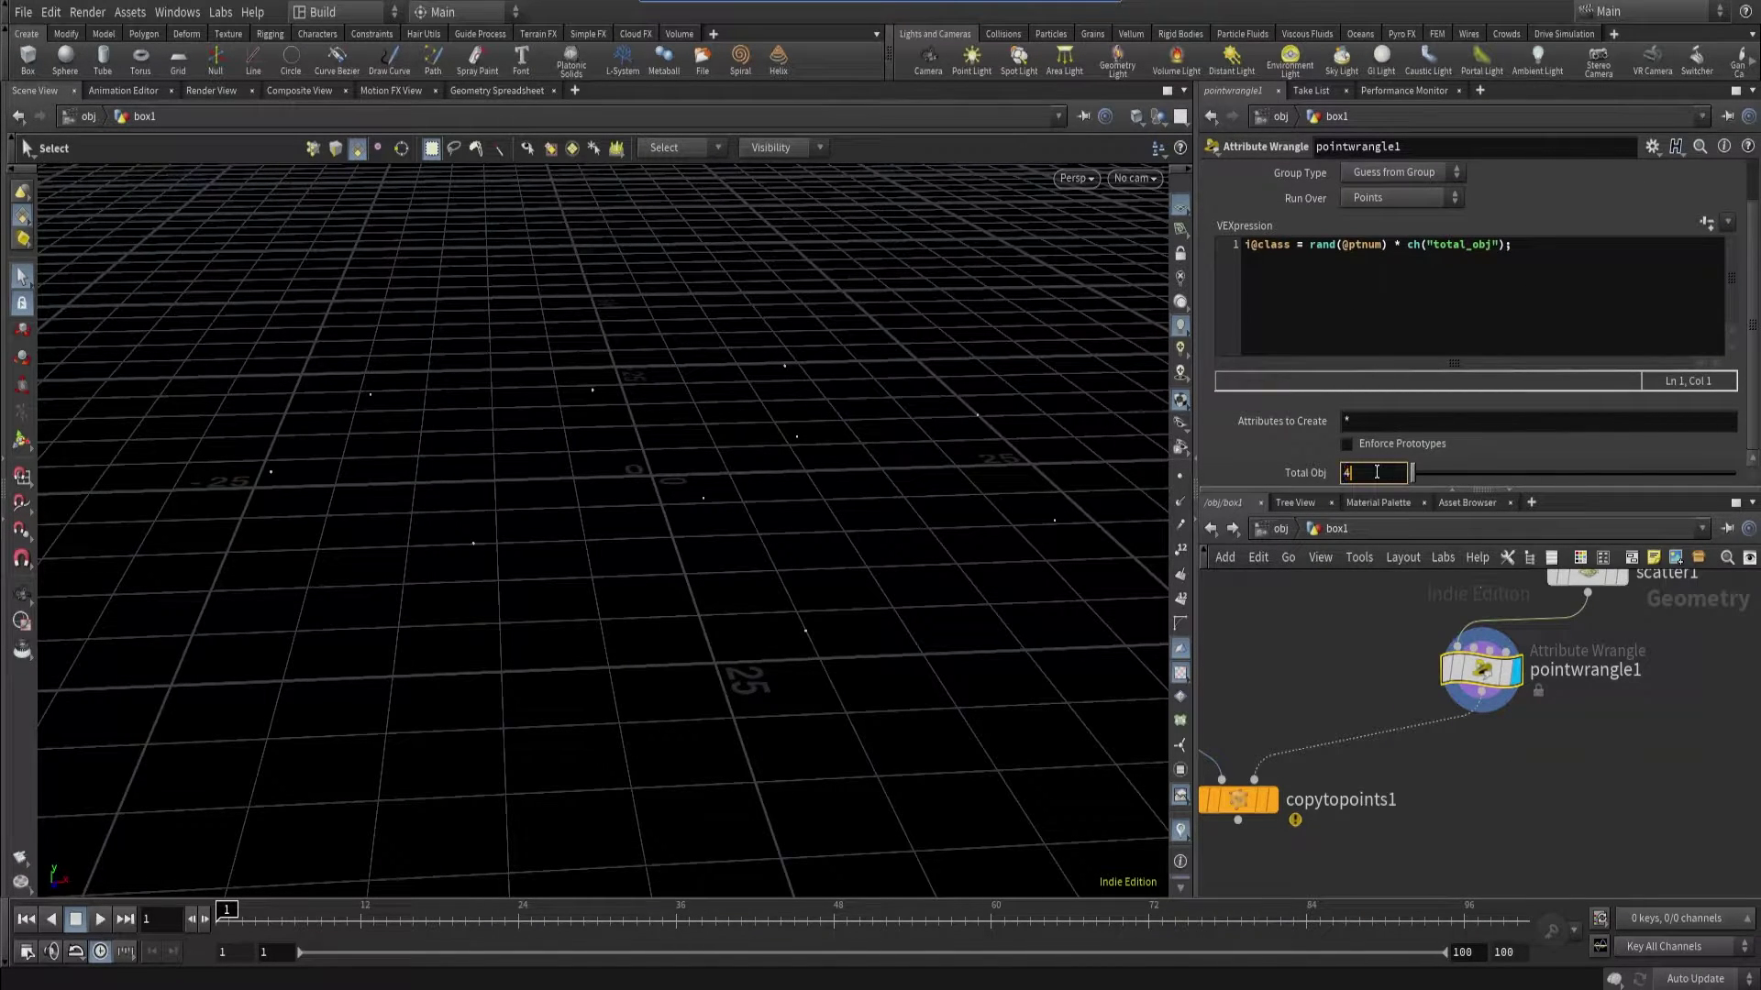
key("Return")
left_click(1271, 800)
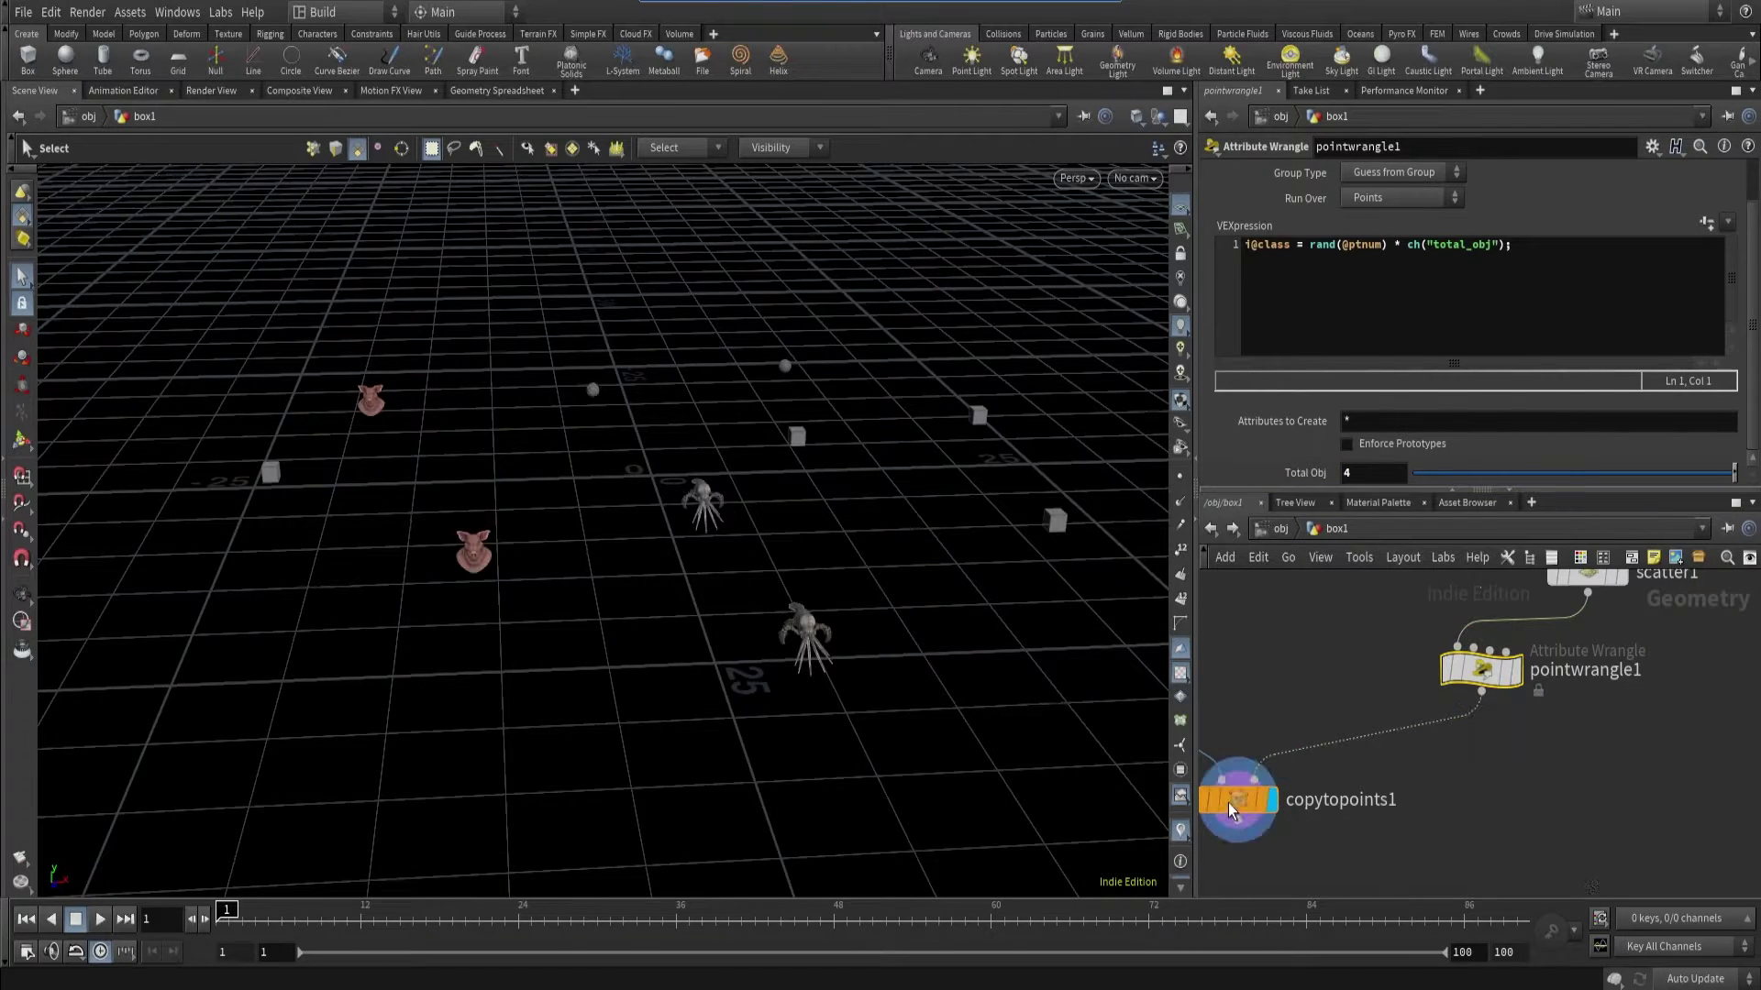
left_click(1238, 799)
- Set the scatter node's Force Total Count to 50
key("Escape")
left_click_drag(632, 518, 691, 524)
key("s")
scroll(1467, 715, "down", 3)
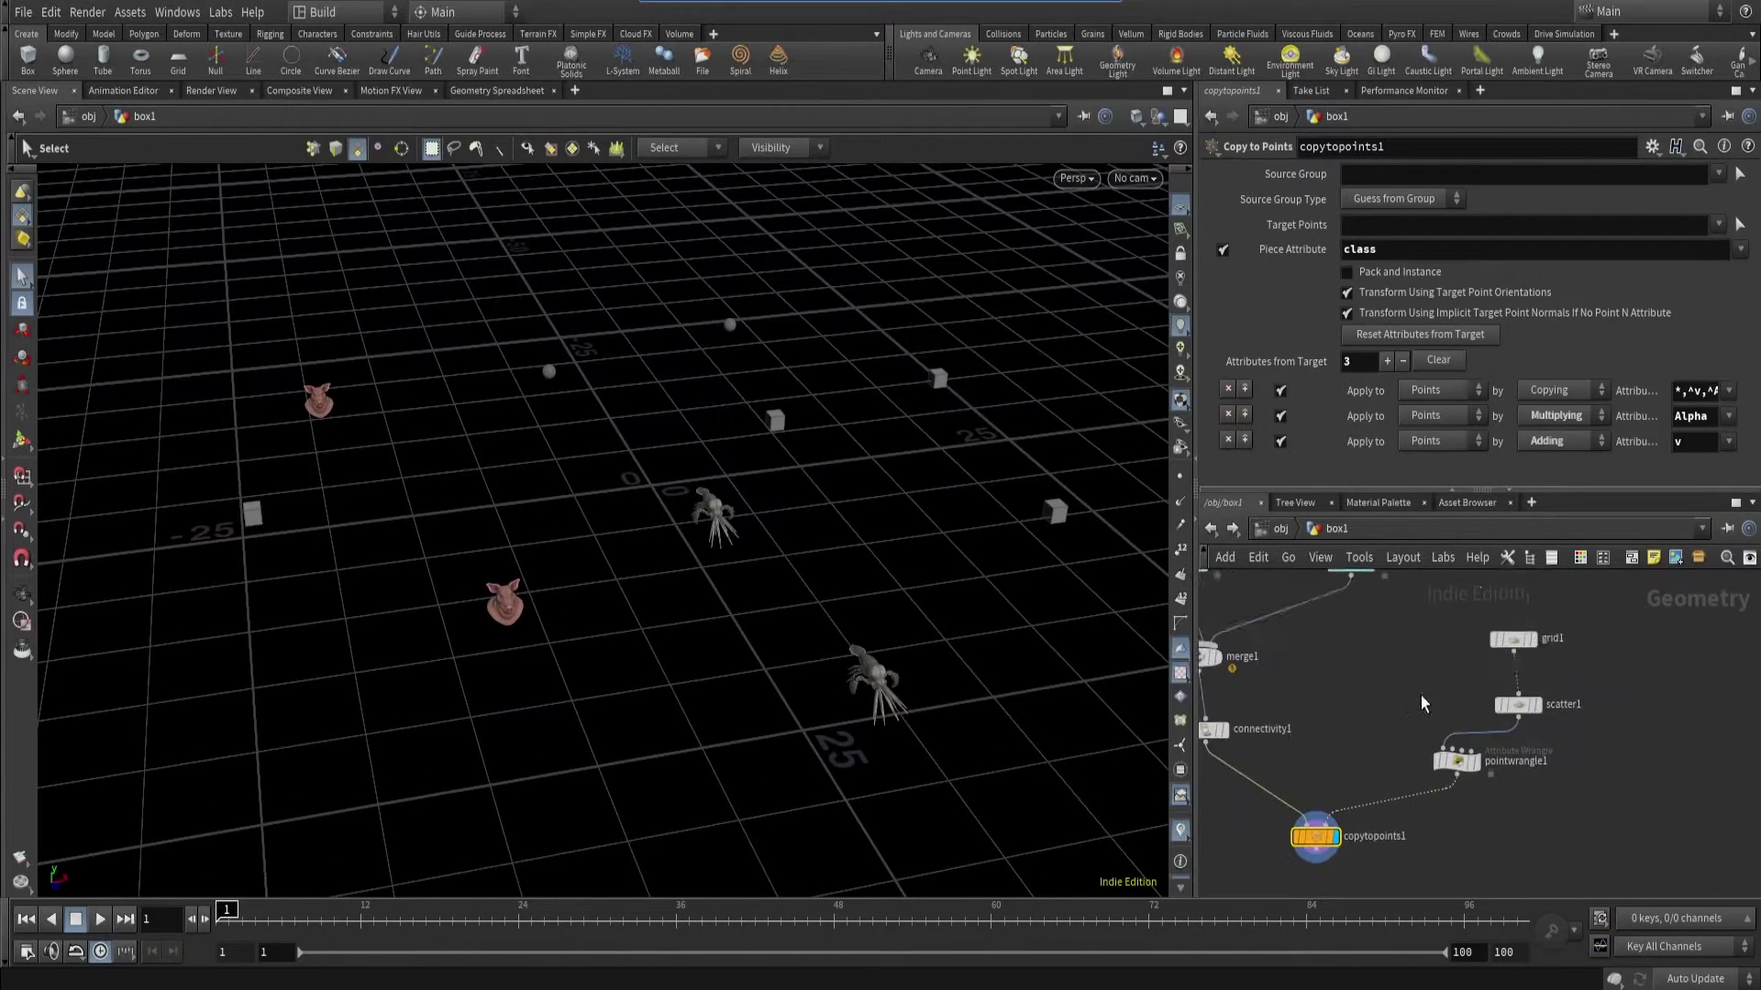
left_click(1518, 705)
left_click(1373, 278)
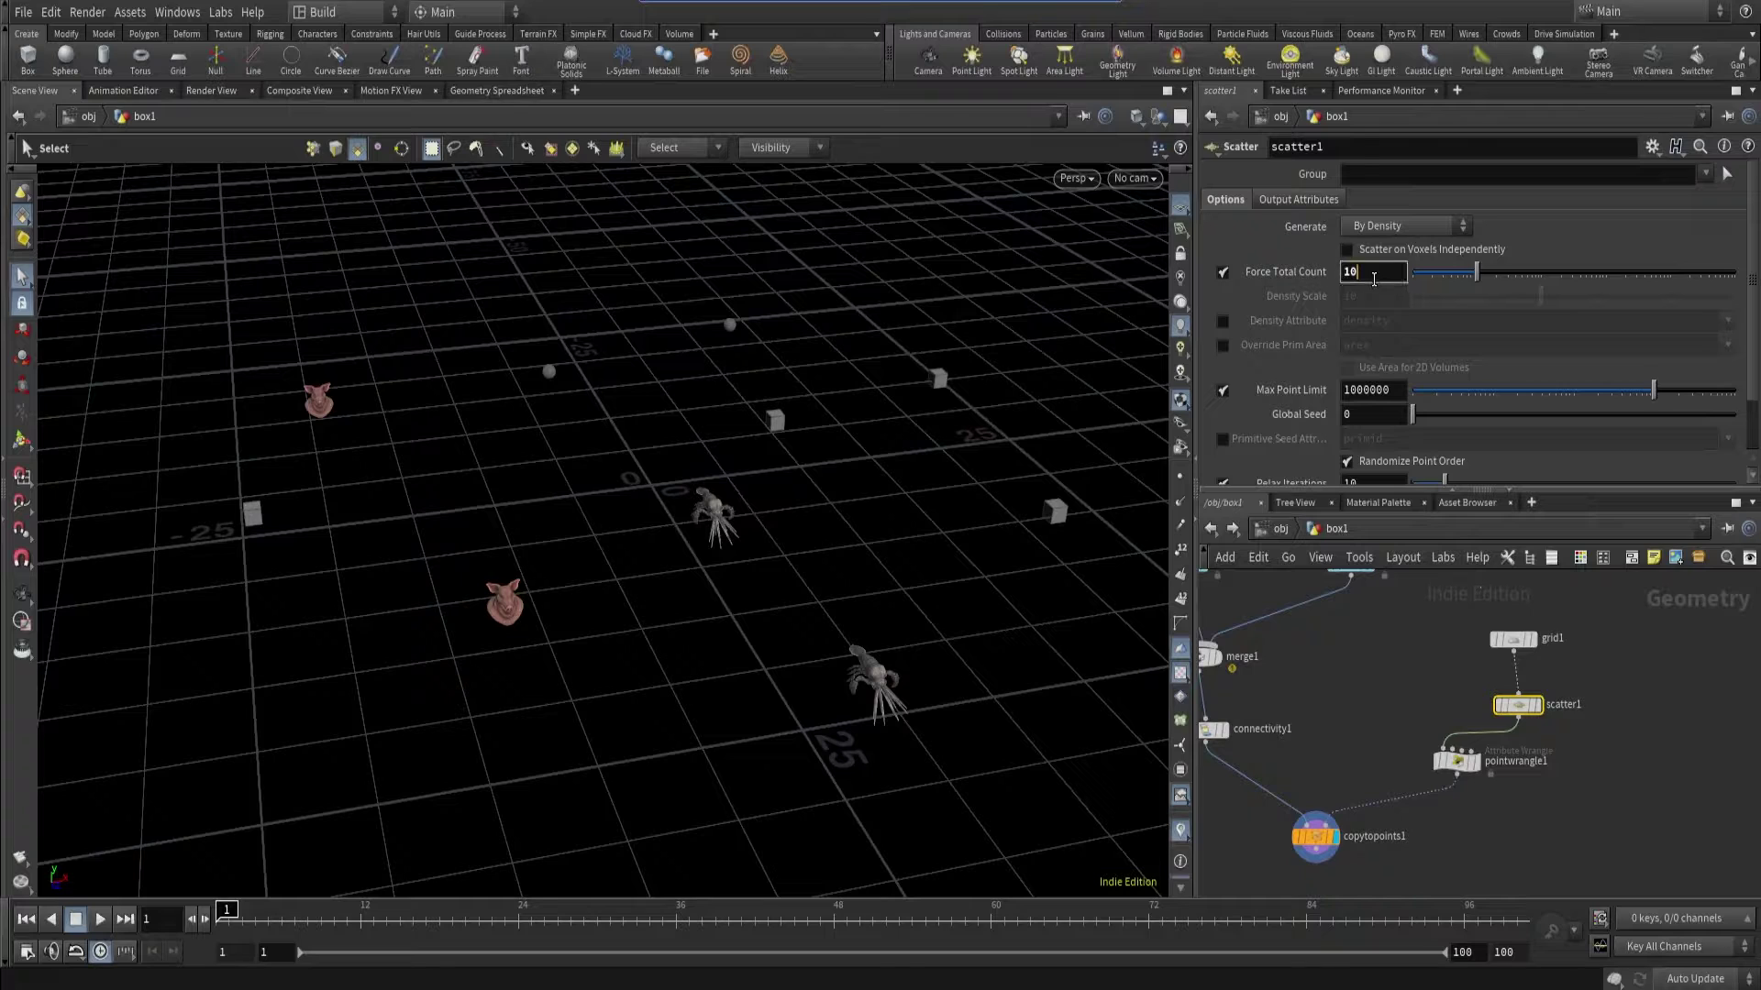
type("50")
key("Return")
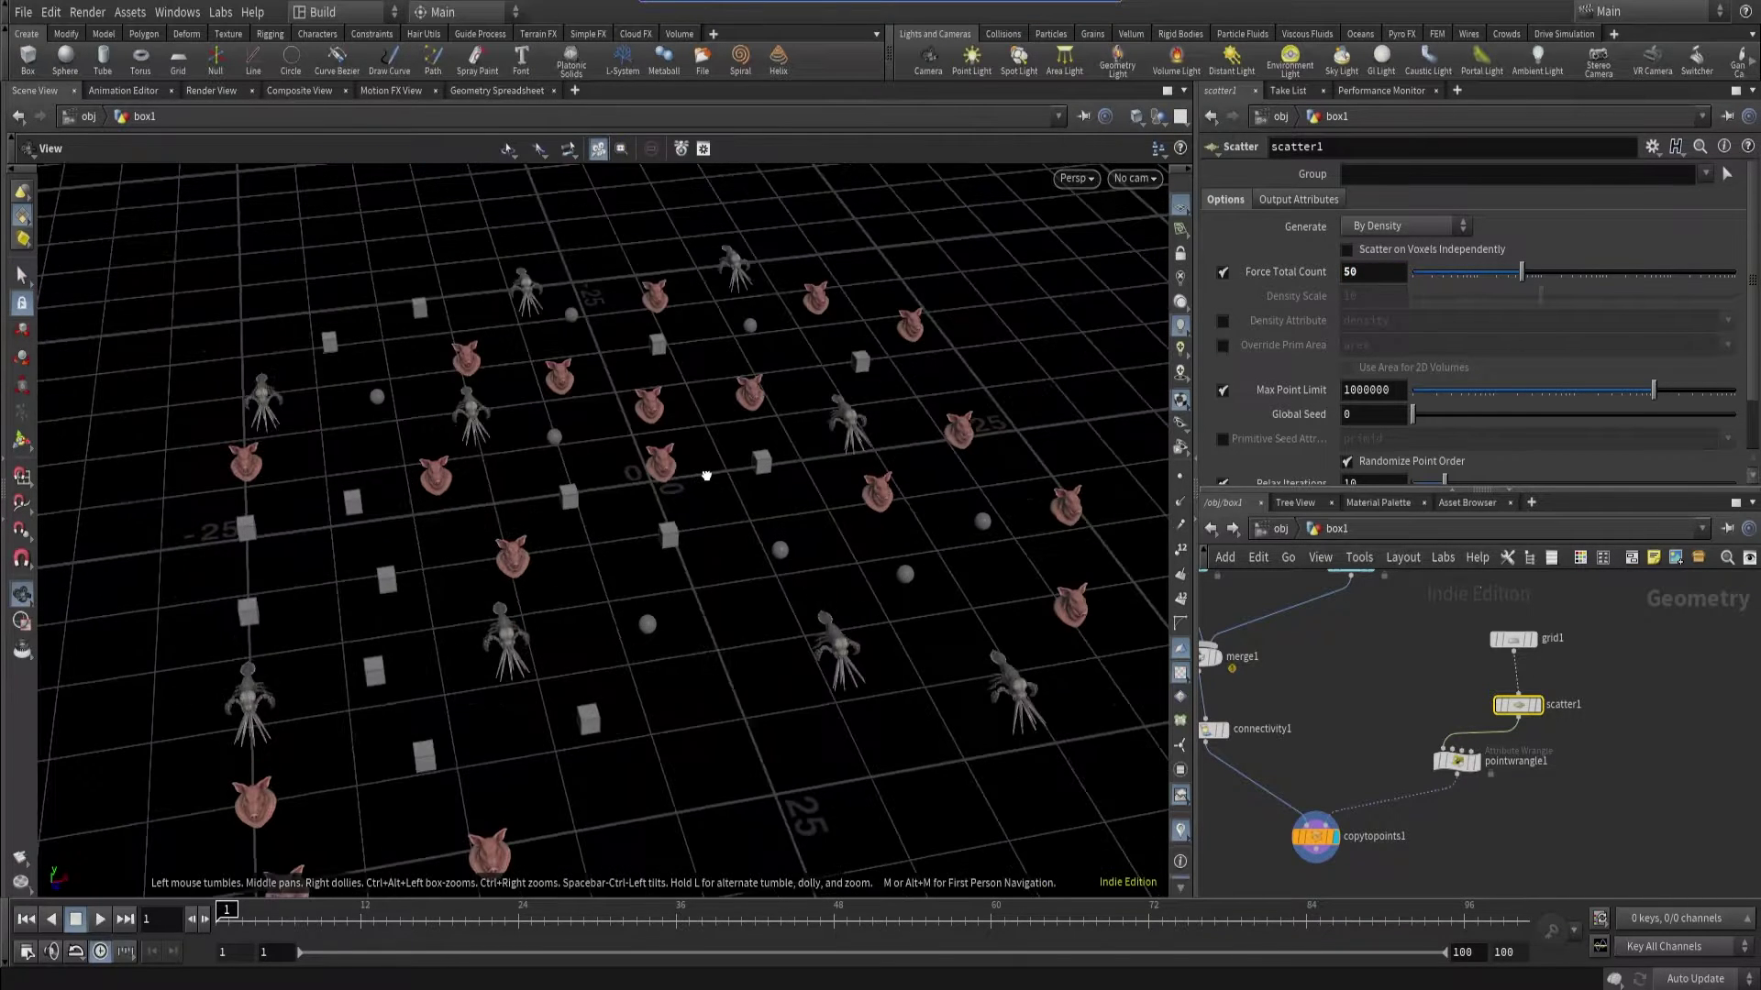
left_click(1467, 765)
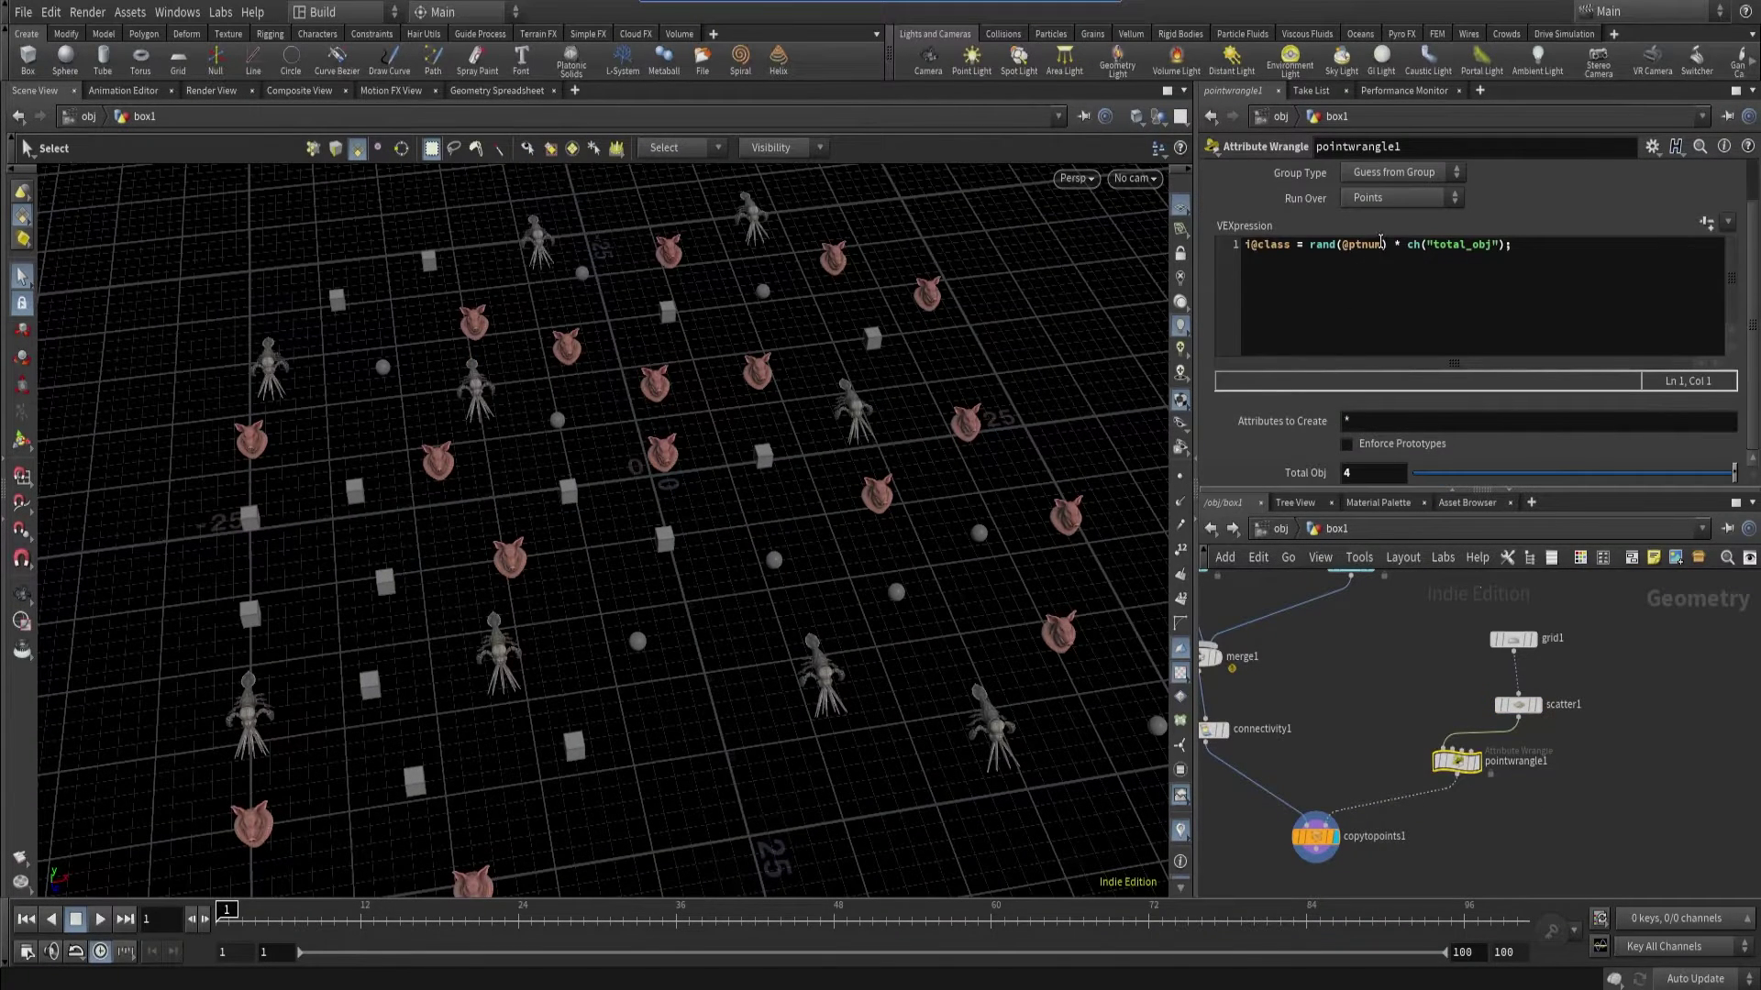
left_click(1381, 244)
type("+ch(\"seed\")")
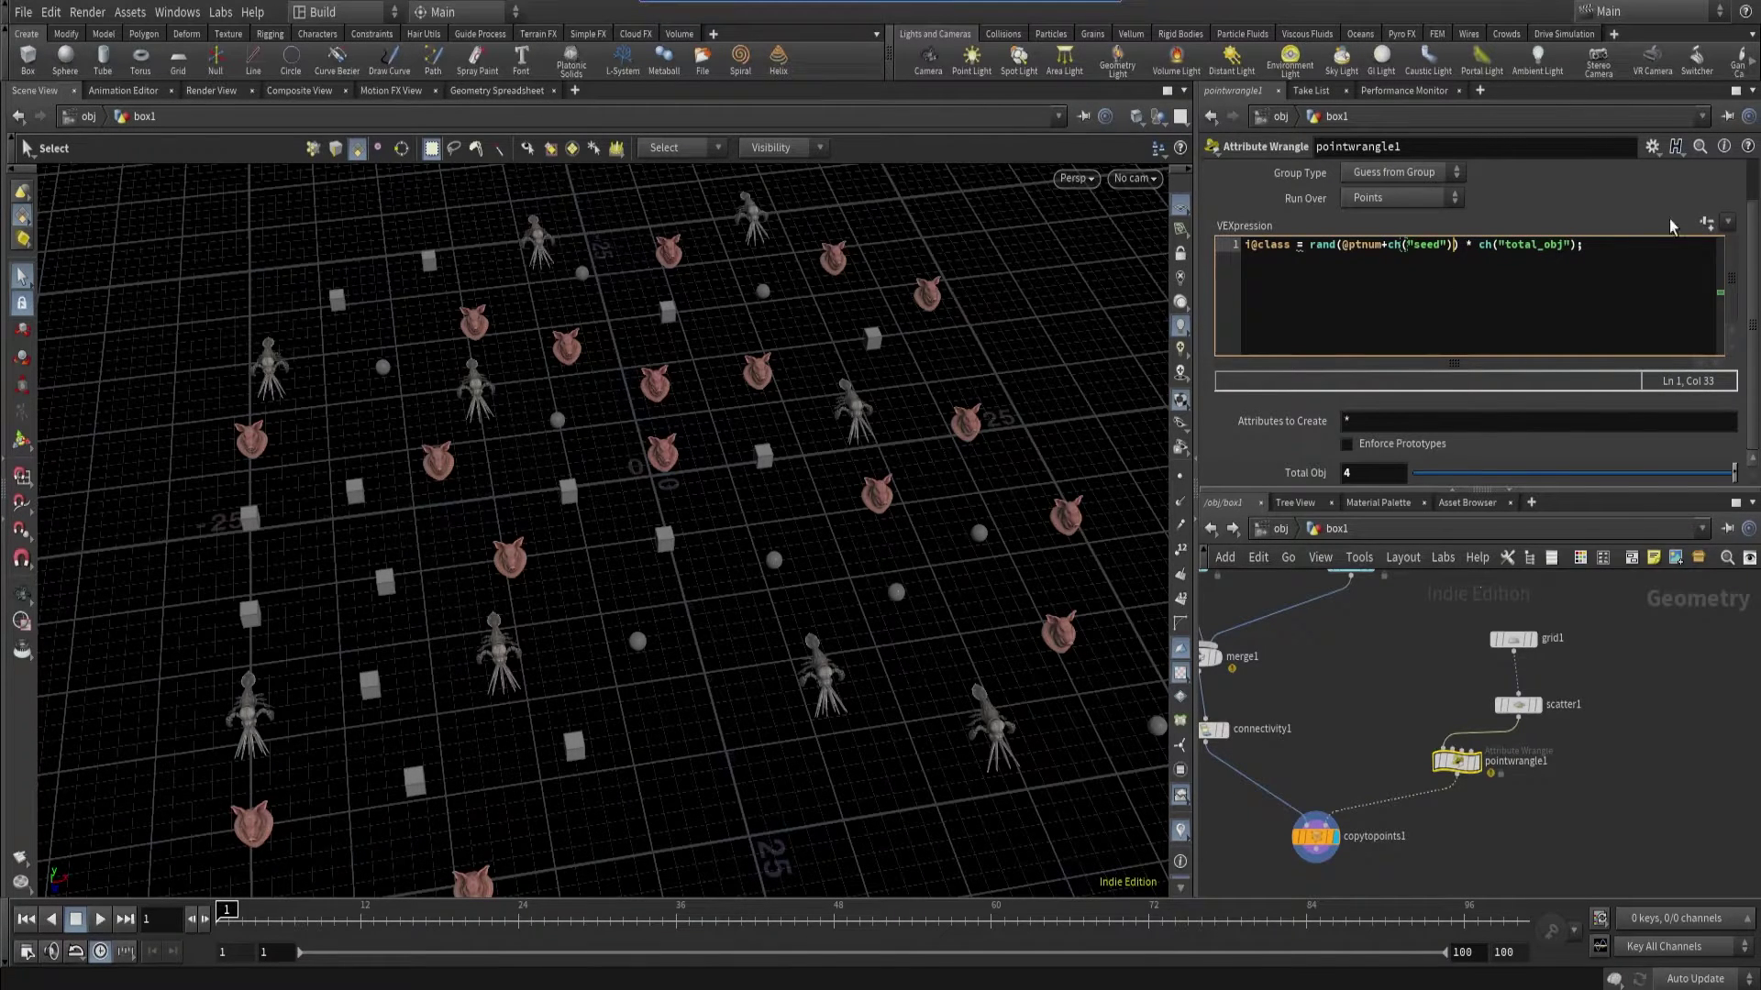
left_click(1707, 223)
scroll(1387, 444, "down", 2)
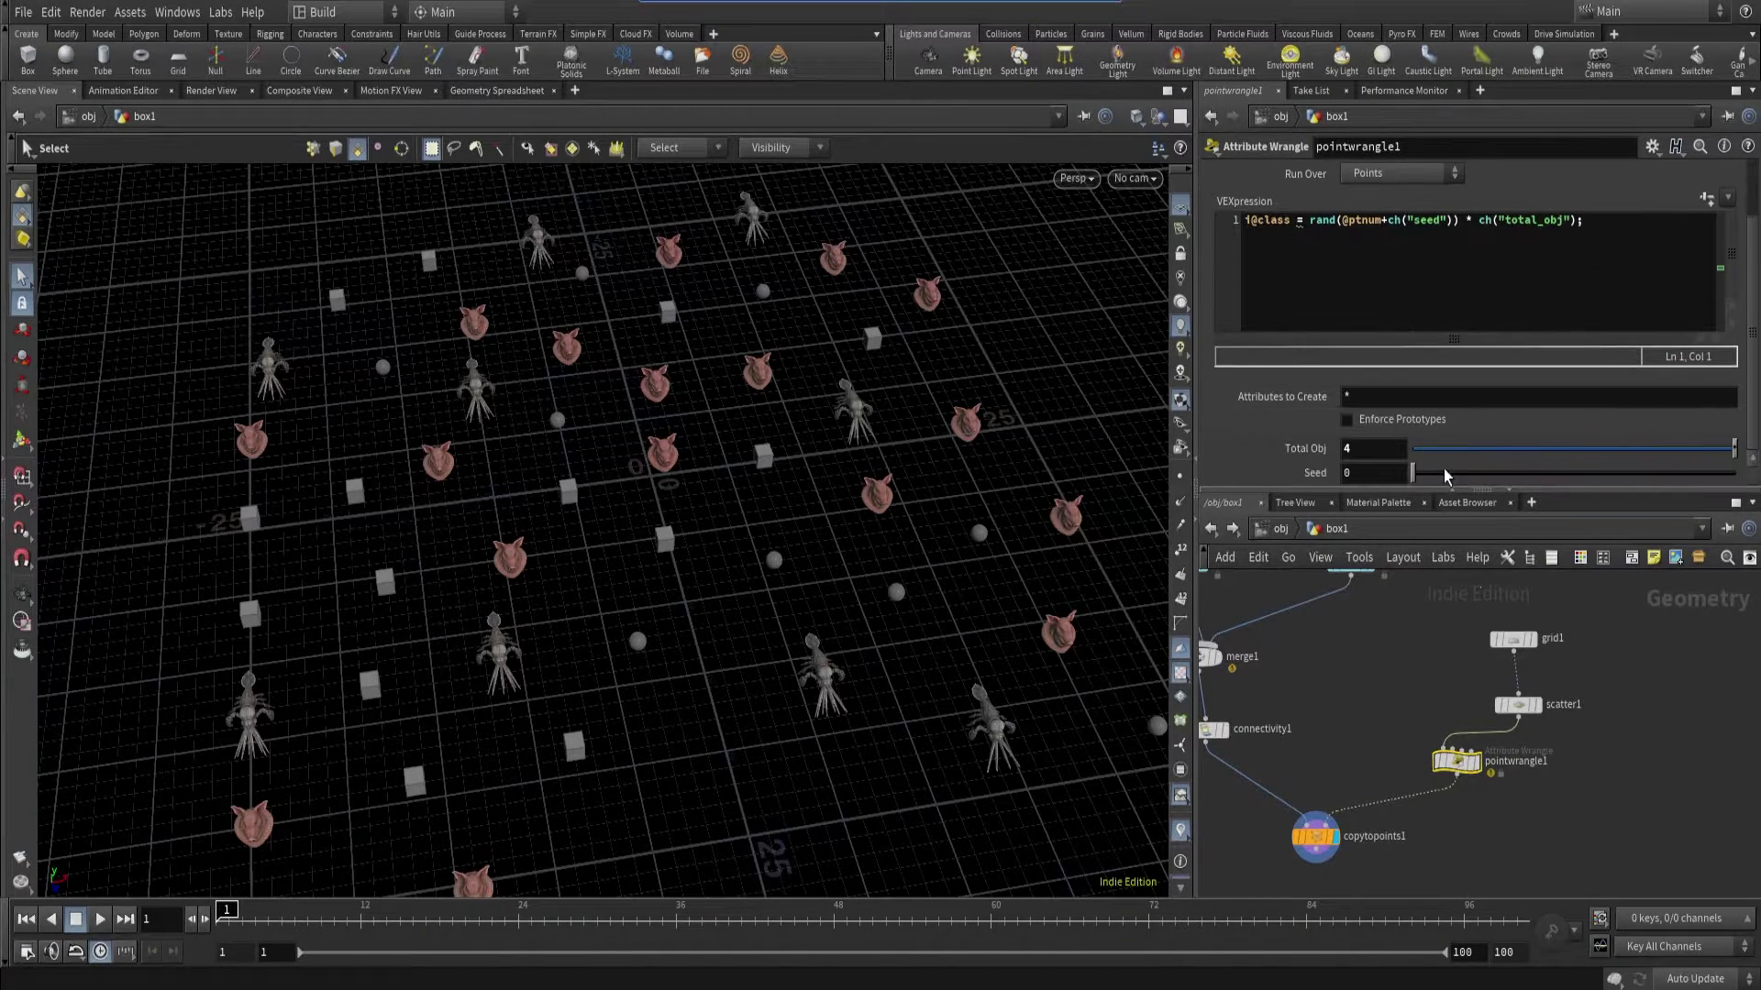
left_click_drag(1441, 475, 1597, 474)
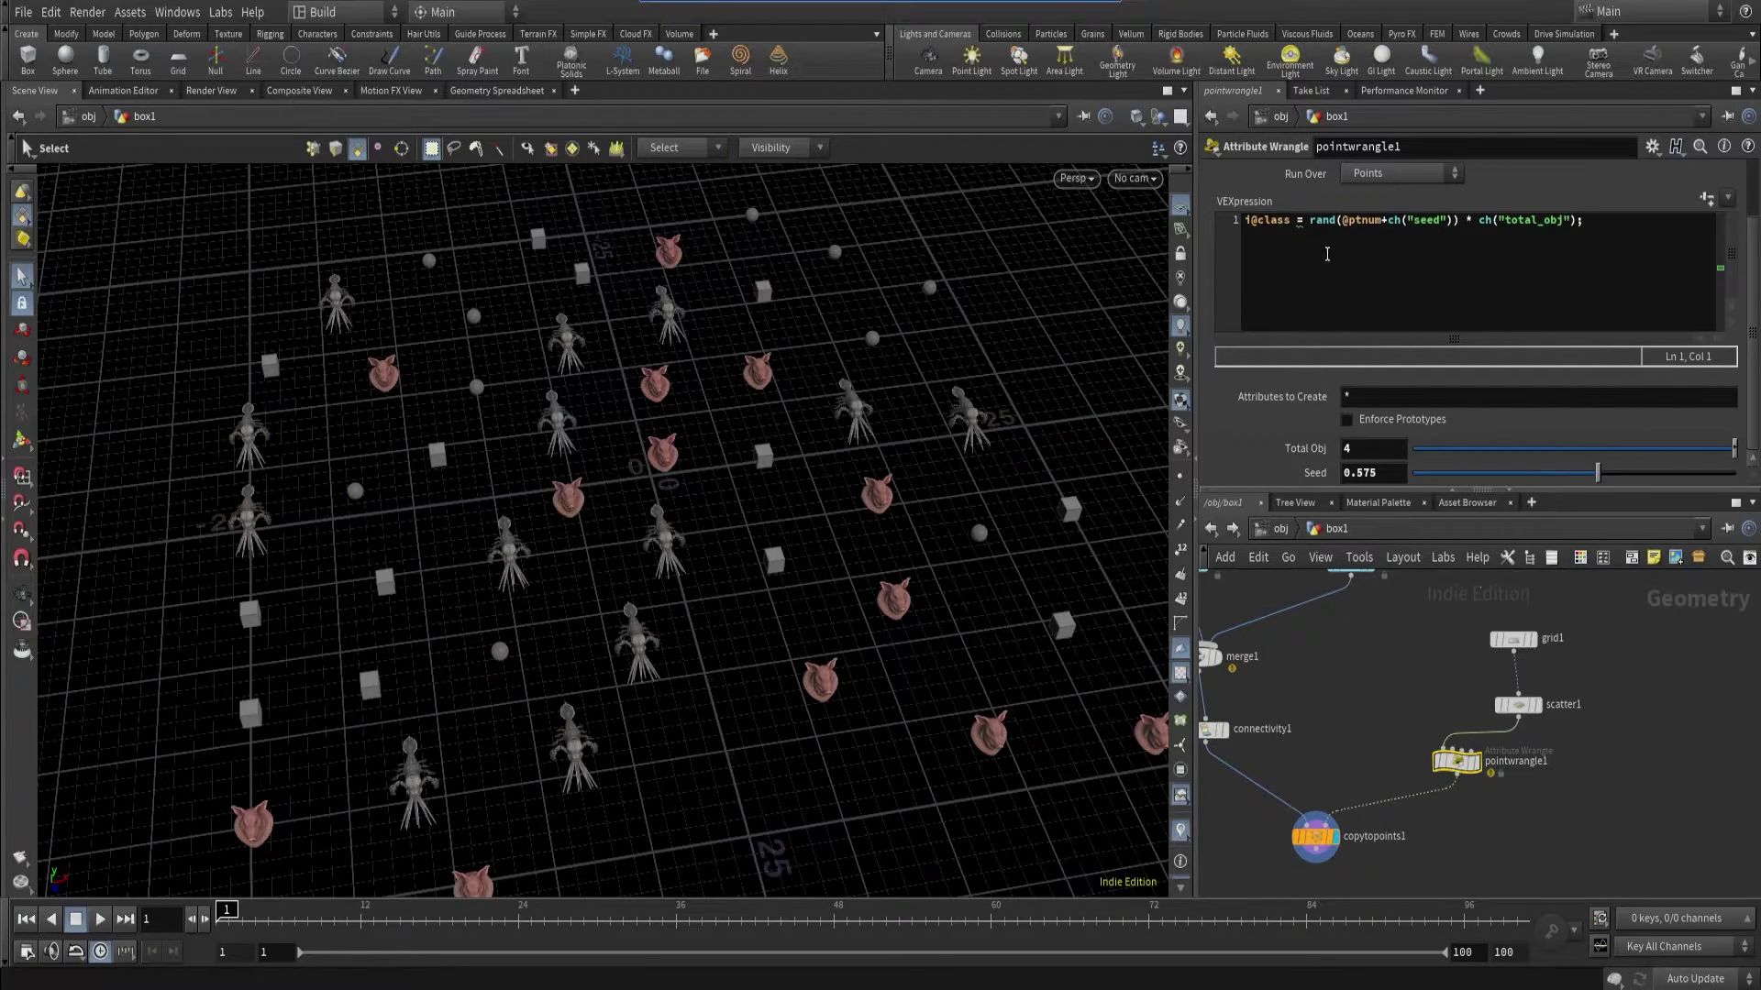
- Wrap the whole random class expression in int() and raise the Seed value to reshuffle the copies
left_click(1308, 221)
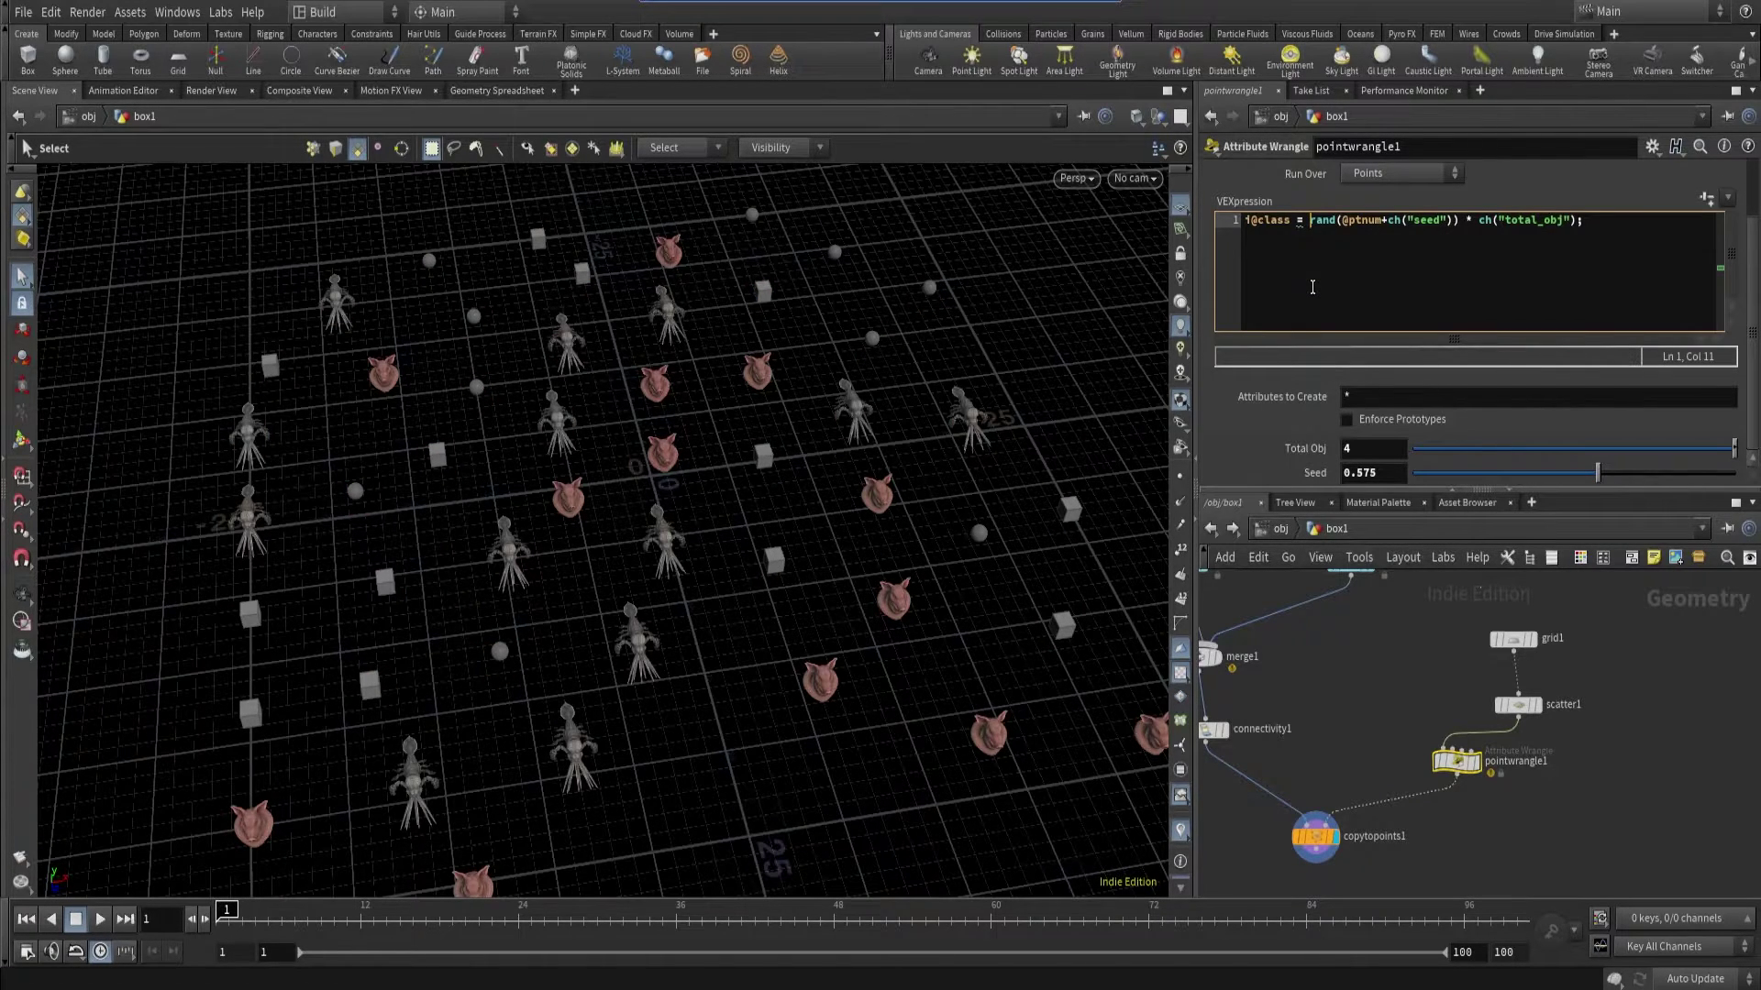
type("int(")
left_click(1601, 221)
type(")")
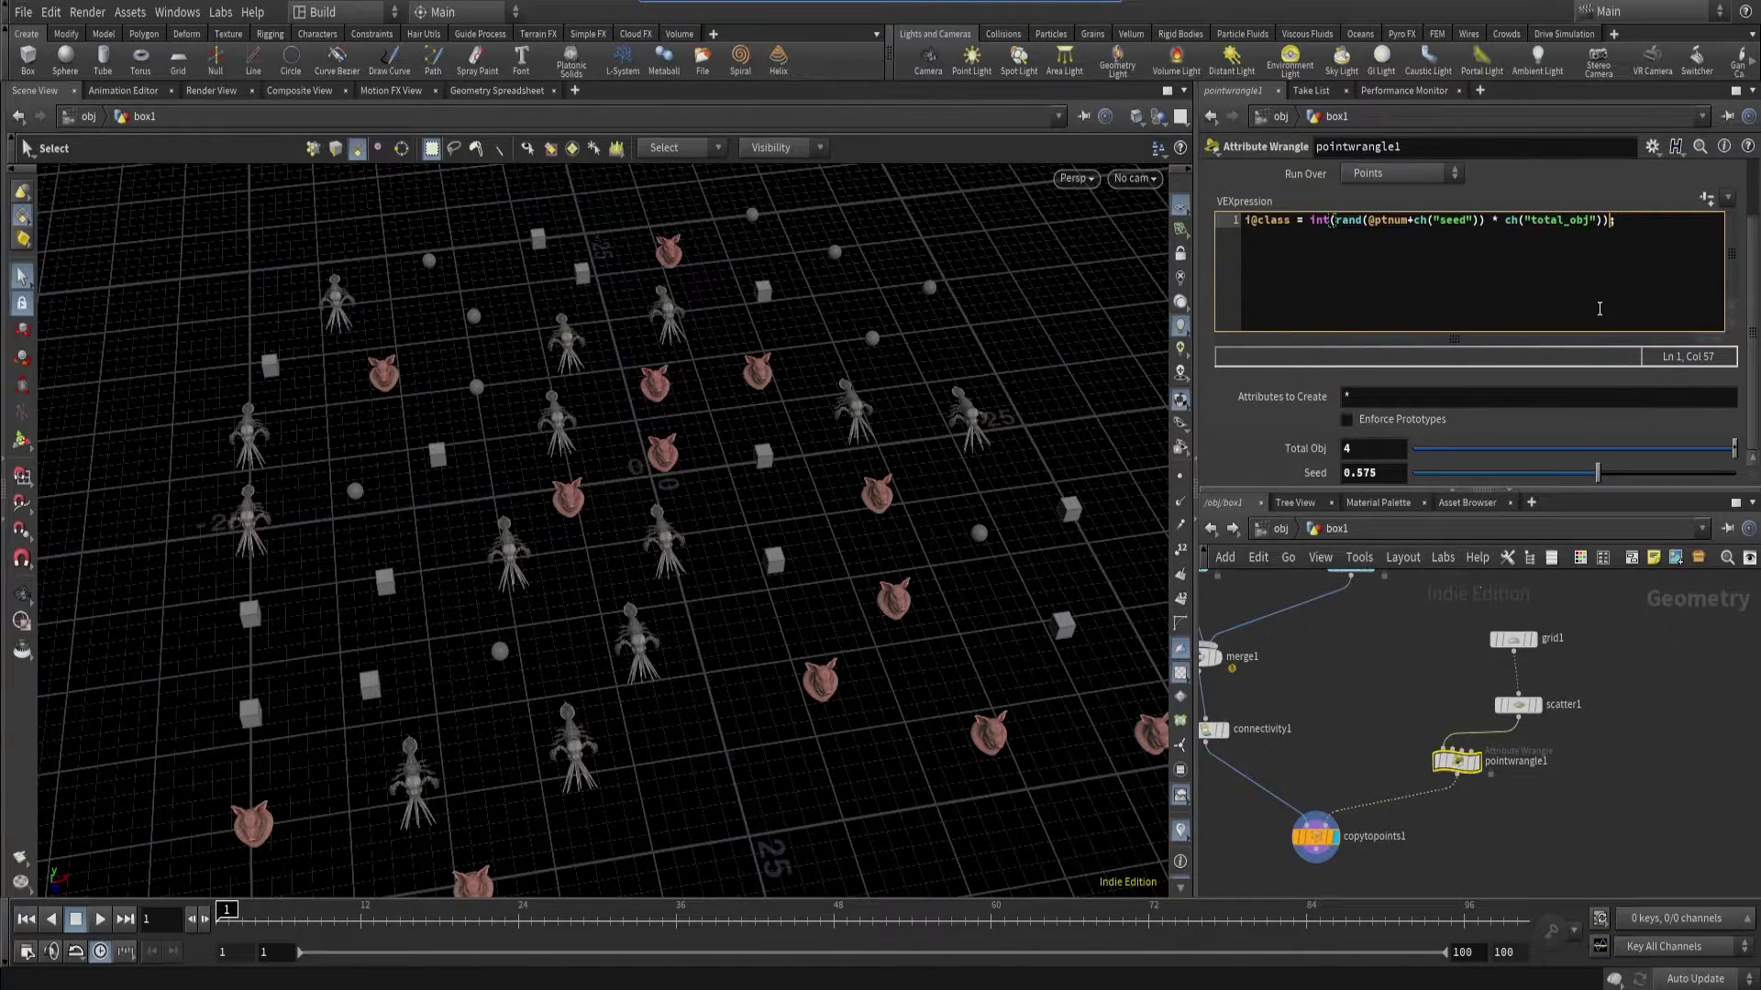
left_click_drag(1597, 472, 1699, 471)
middle_click_drag(1399, 751, 1415, 690)
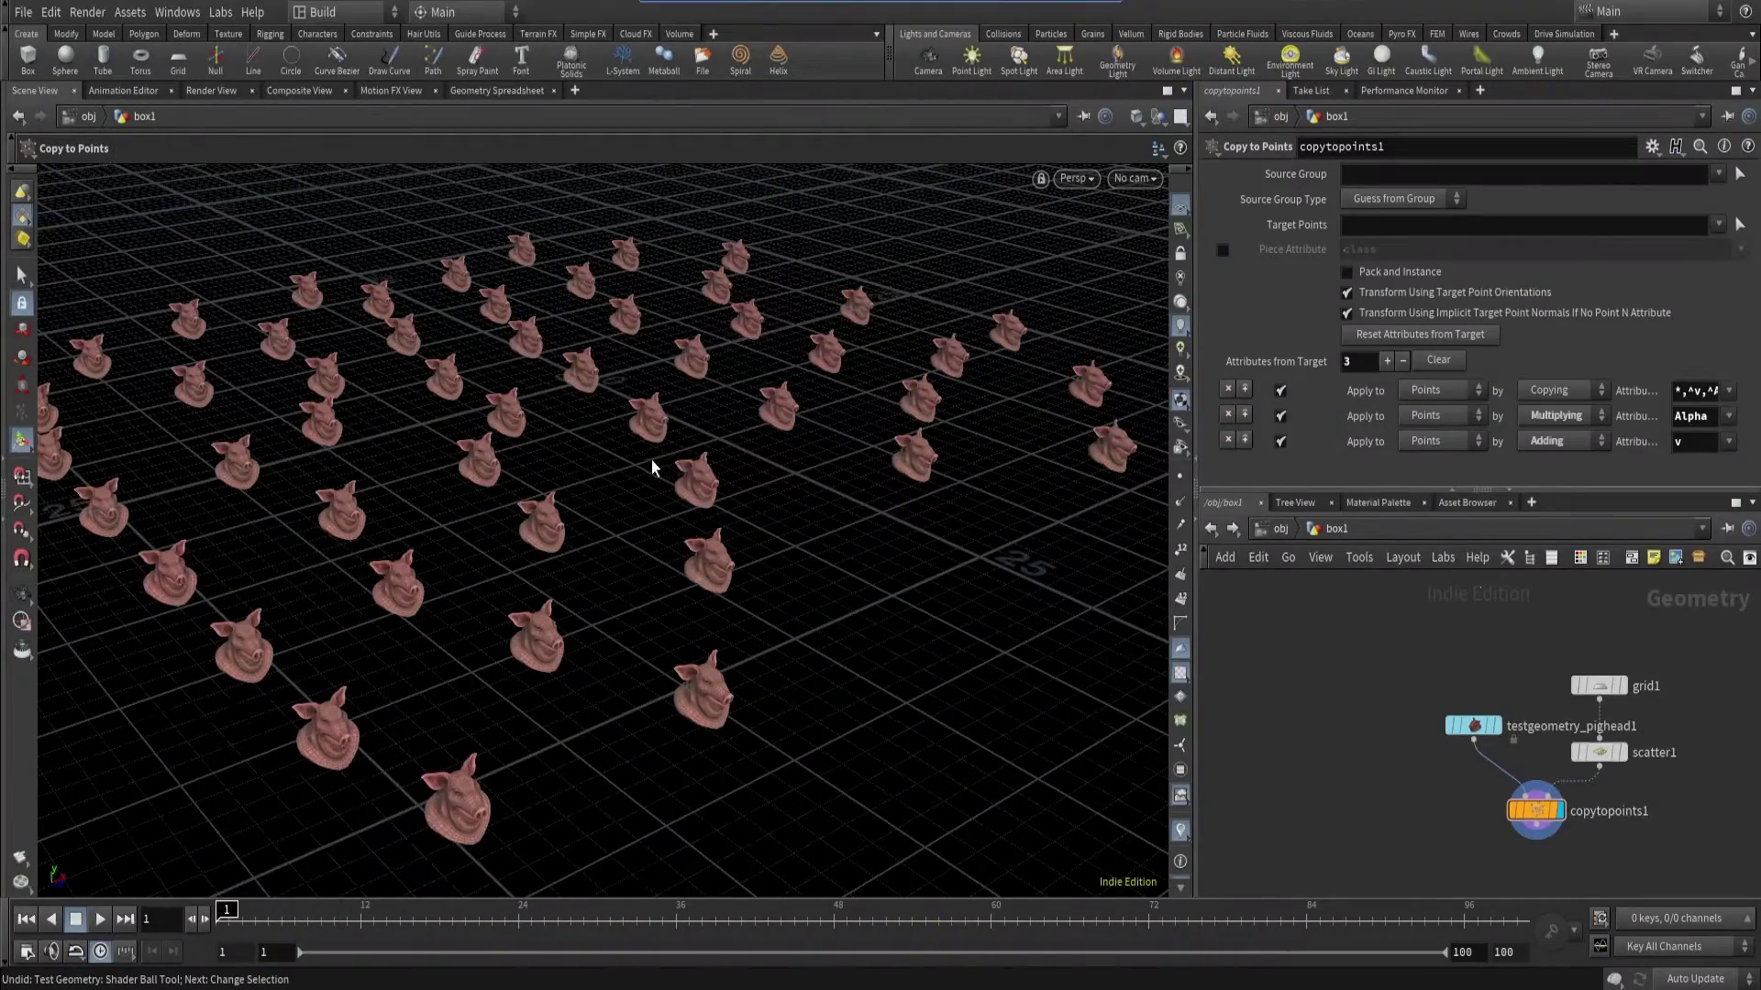
- Create a new camera from a low view across the pig heads, and return to the box1 network
key("Escape")
left_click_drag(657, 464, 1006, 354)
left_click(1134, 178)
left_click(1148, 240)
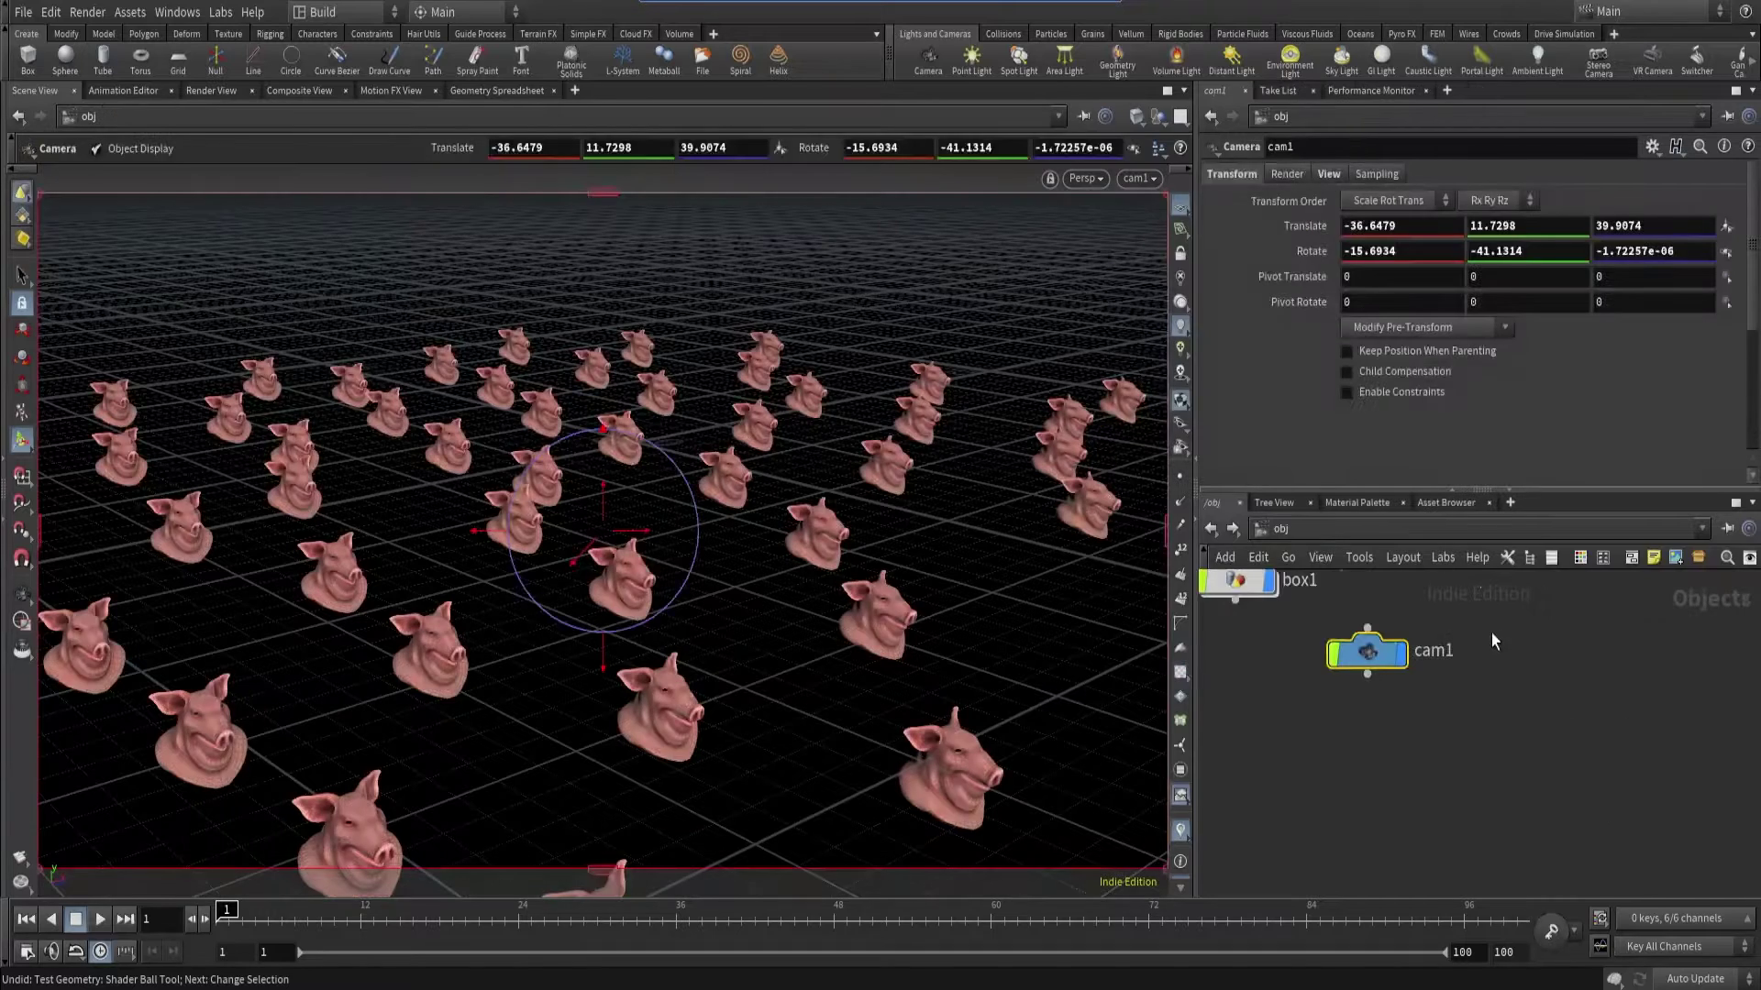
middle_click_drag(1372, 695, 1500, 816)
double_click(1416, 652)
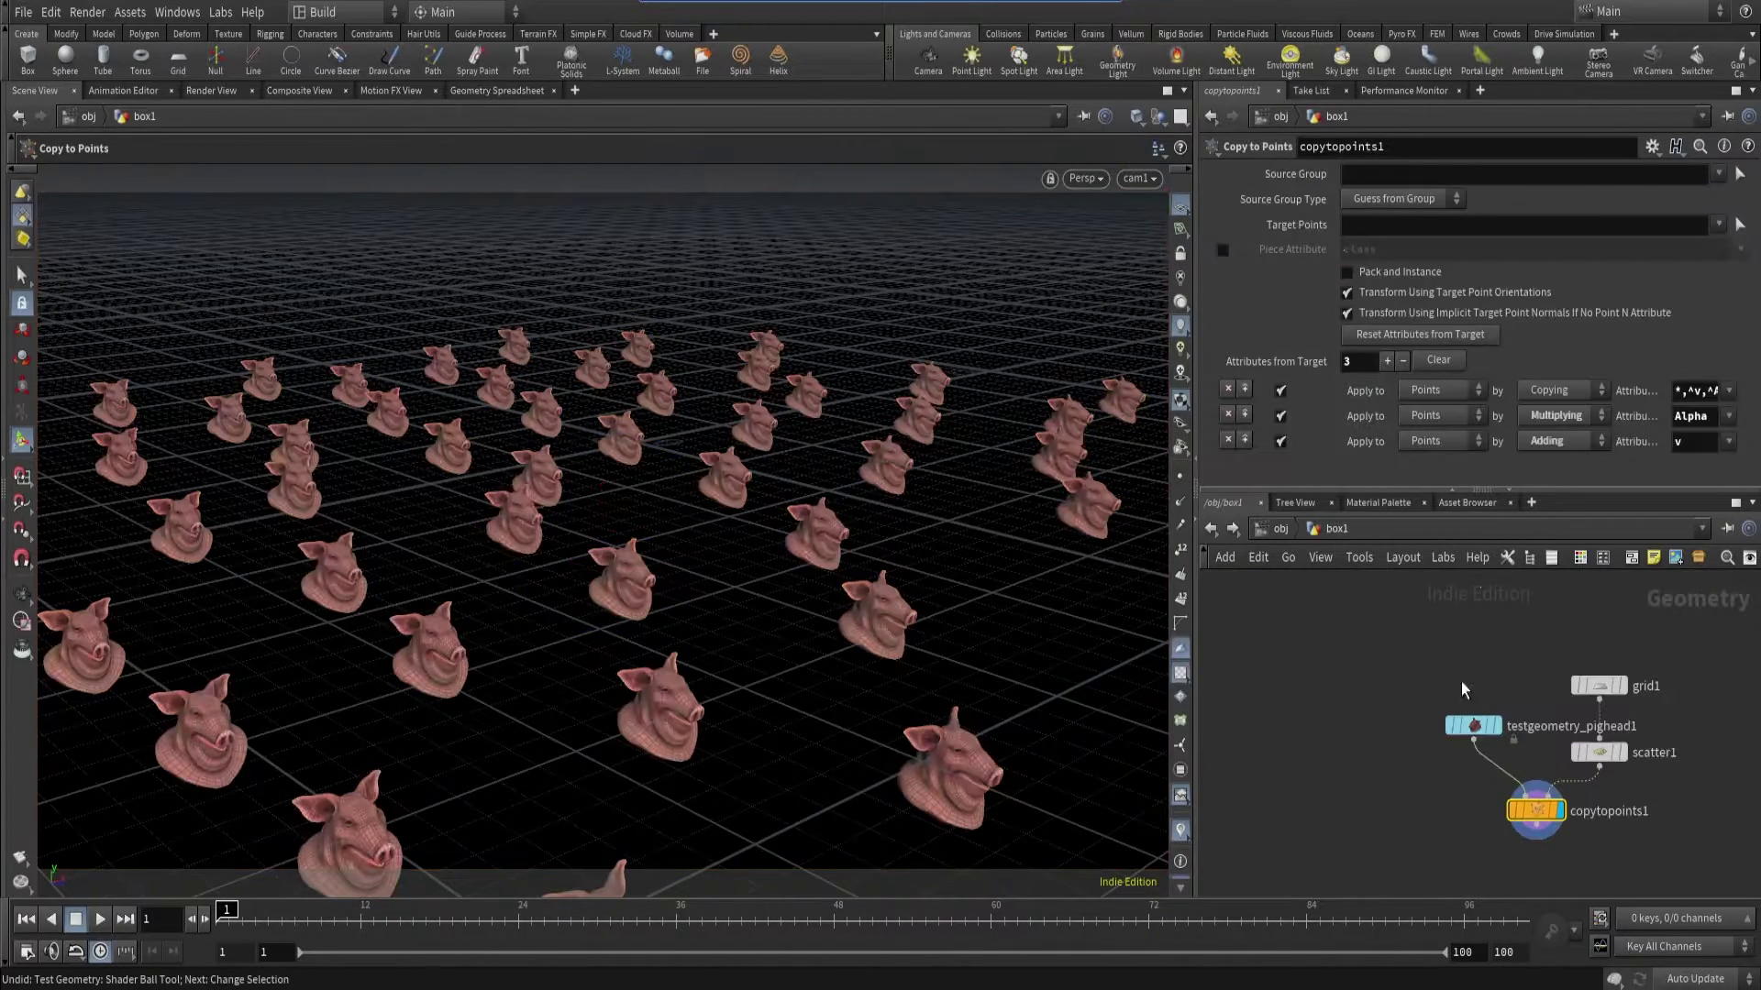
- Set the grid's size to 100 by 100
left_click_drag(1612, 698, 1611, 699)
left_click(1371, 249)
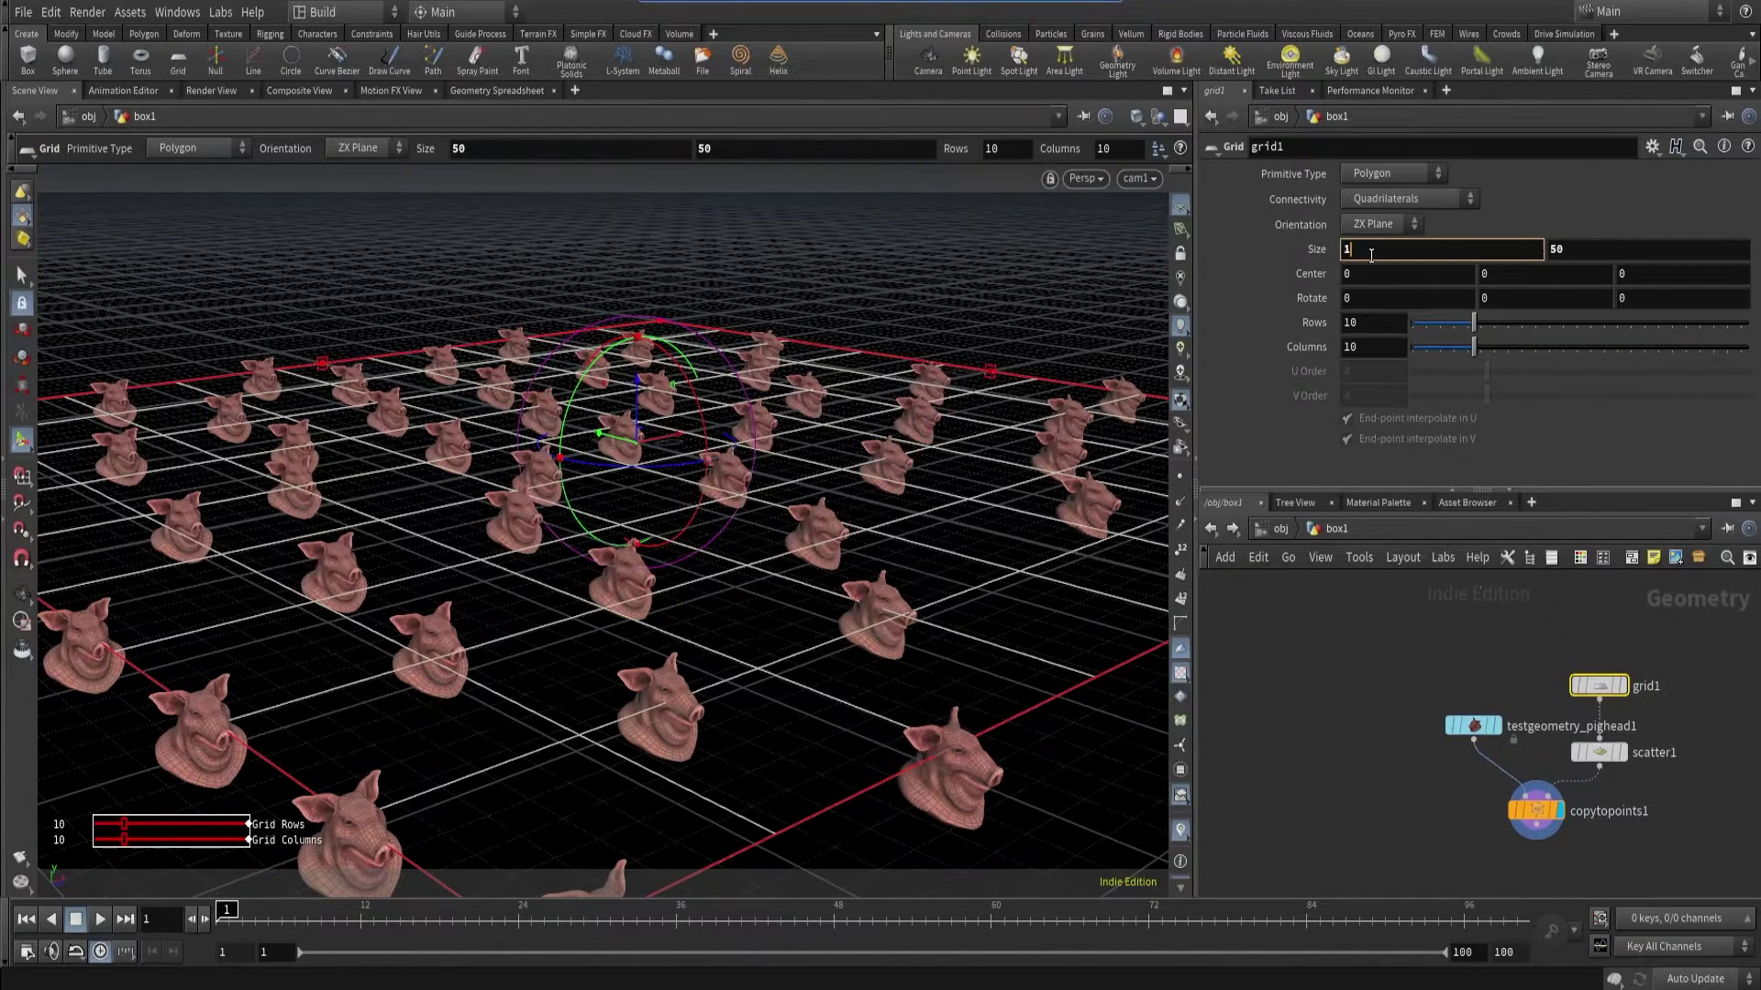
type("100")
key("Tab")
type("100")
key("Return")
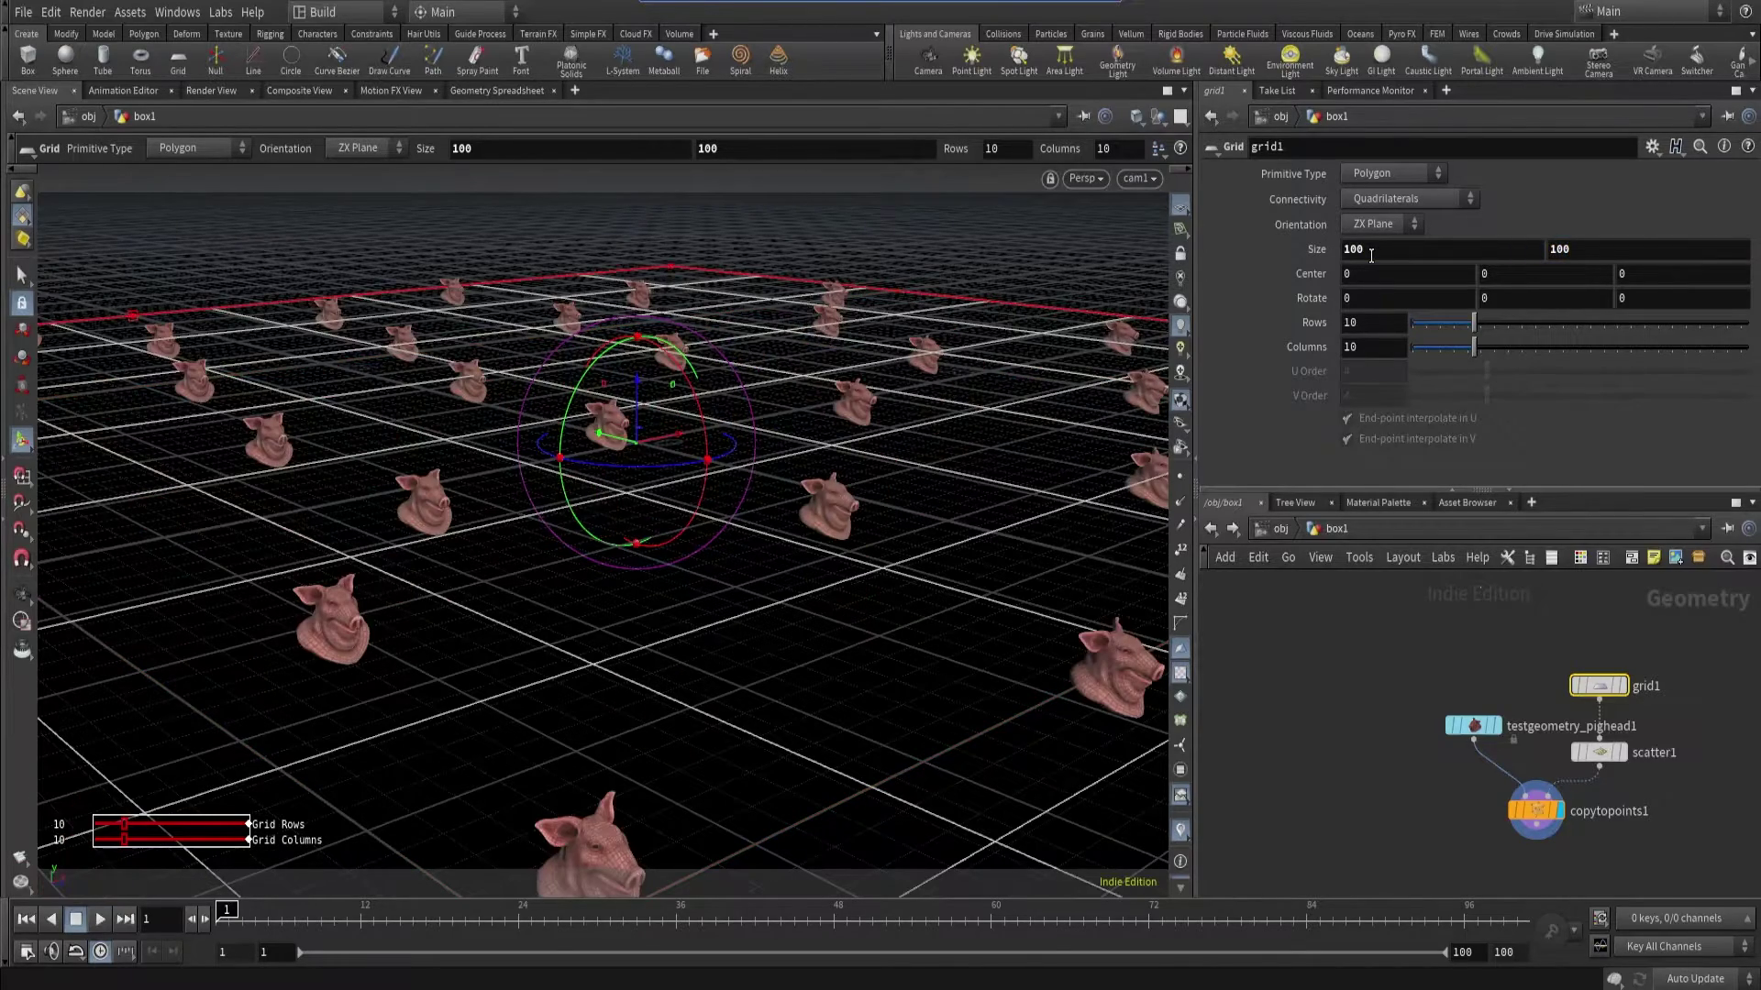
- Leave the camera view and set the scatter node's Force Total Count to 200
left_click(1594, 756)
left_click_drag(1577, 839, 1380, 788)
key("Escape")
right_click_drag(853, 507, 711, 511)
mouse_move(712, 511)
left_mouse_down()
mouse_move(806, 562)
mouse_move(660, 523)
mouse_move(683, 527)
left_mouse_up()
left_click(1599, 686)
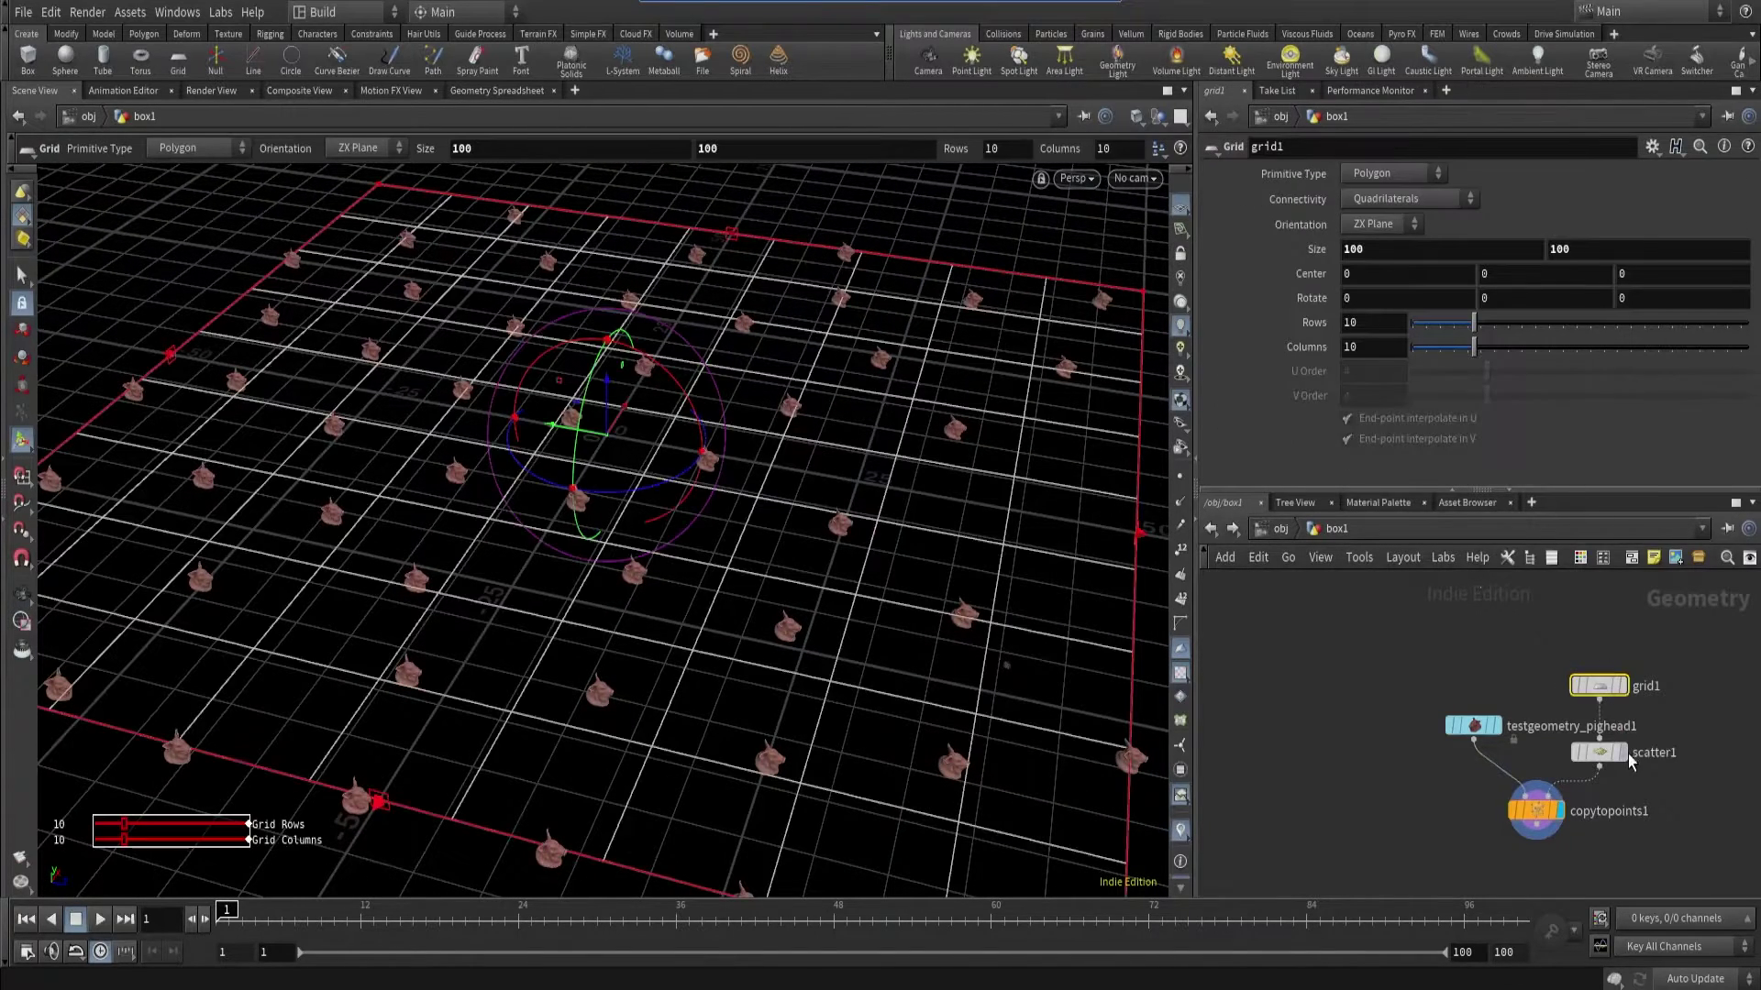
left_click(1599, 752)
left_click(1365, 274)
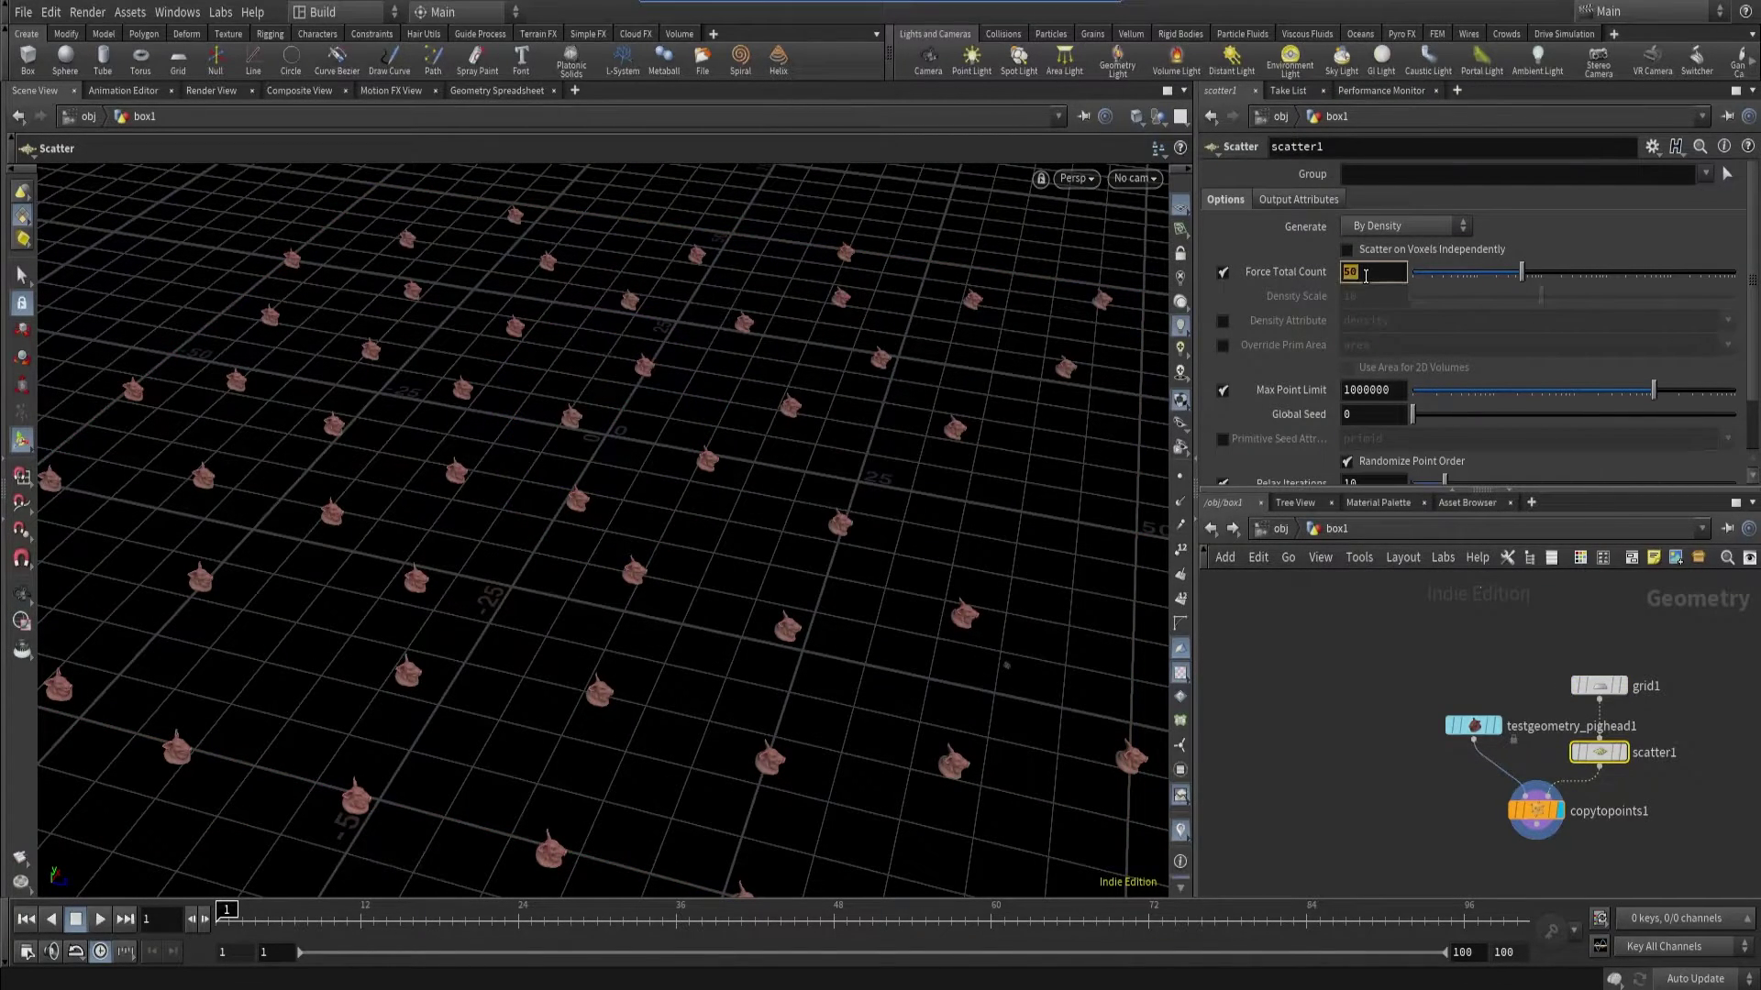
type("0")
key("Return")
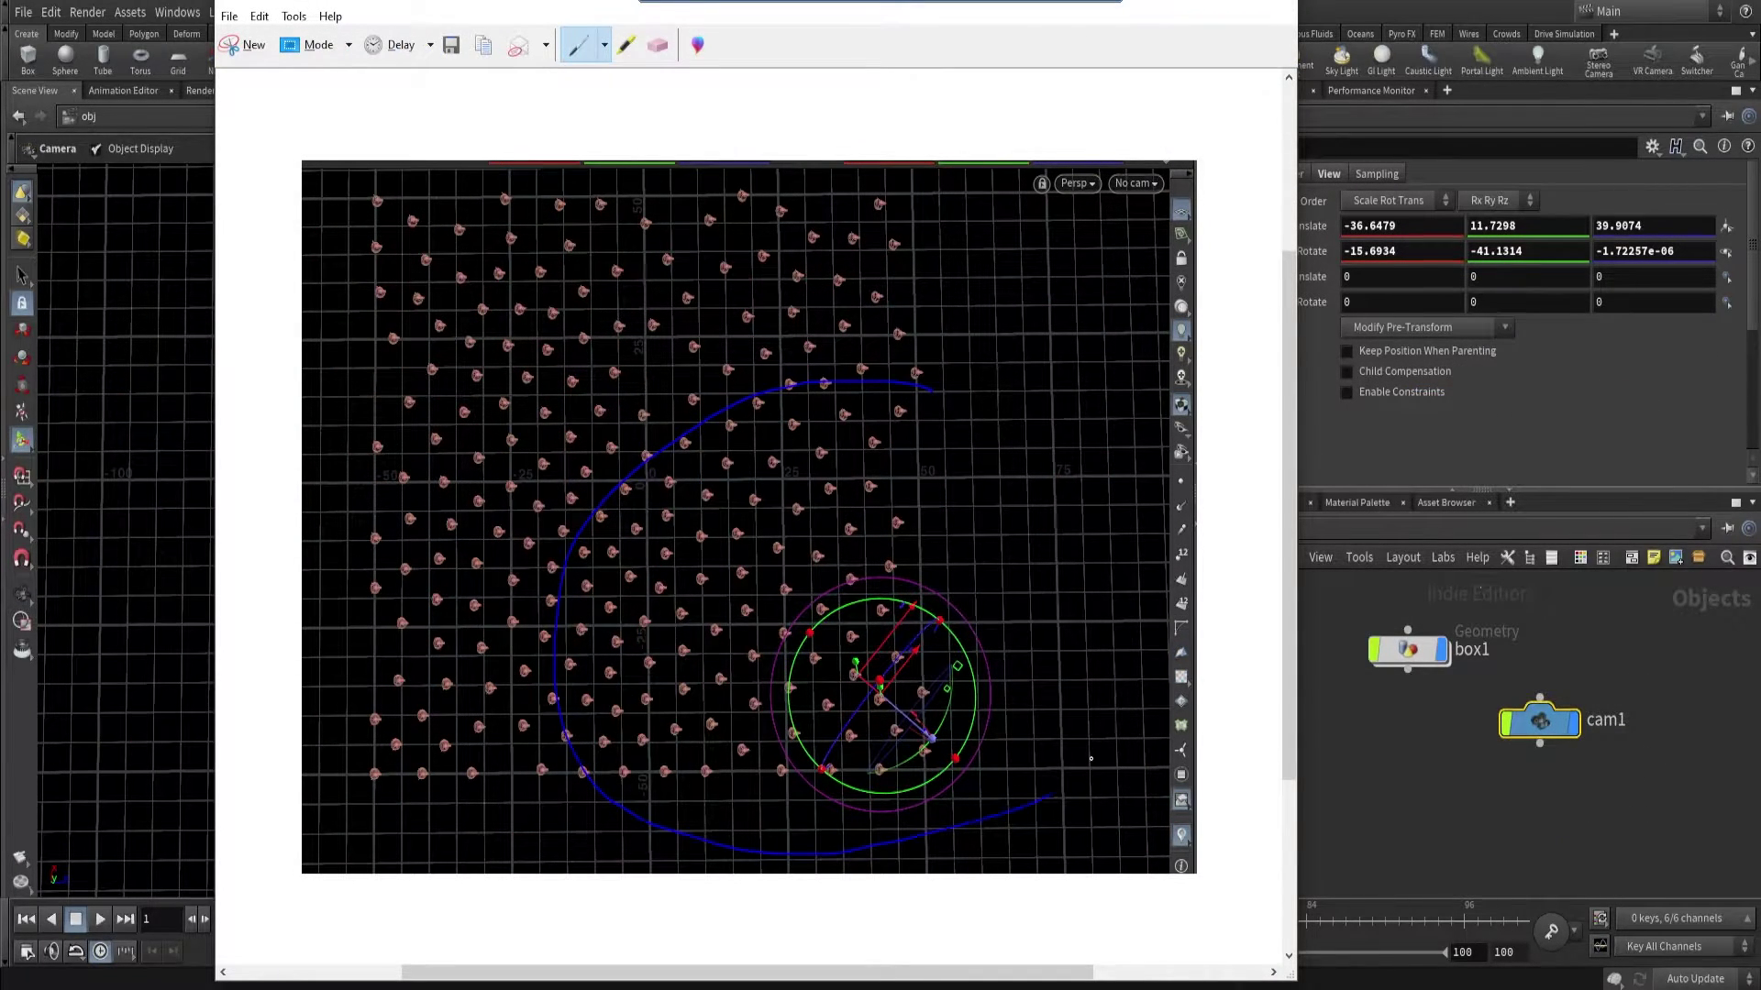
- On the snipped viewport image, finish circling the points near the camera in blue and mark the distant points in red
mouse_move(1098, 746)
left_mouse_down()
mouse_move(1023, 411)
mouse_move(922, 374)
left_mouse_up()
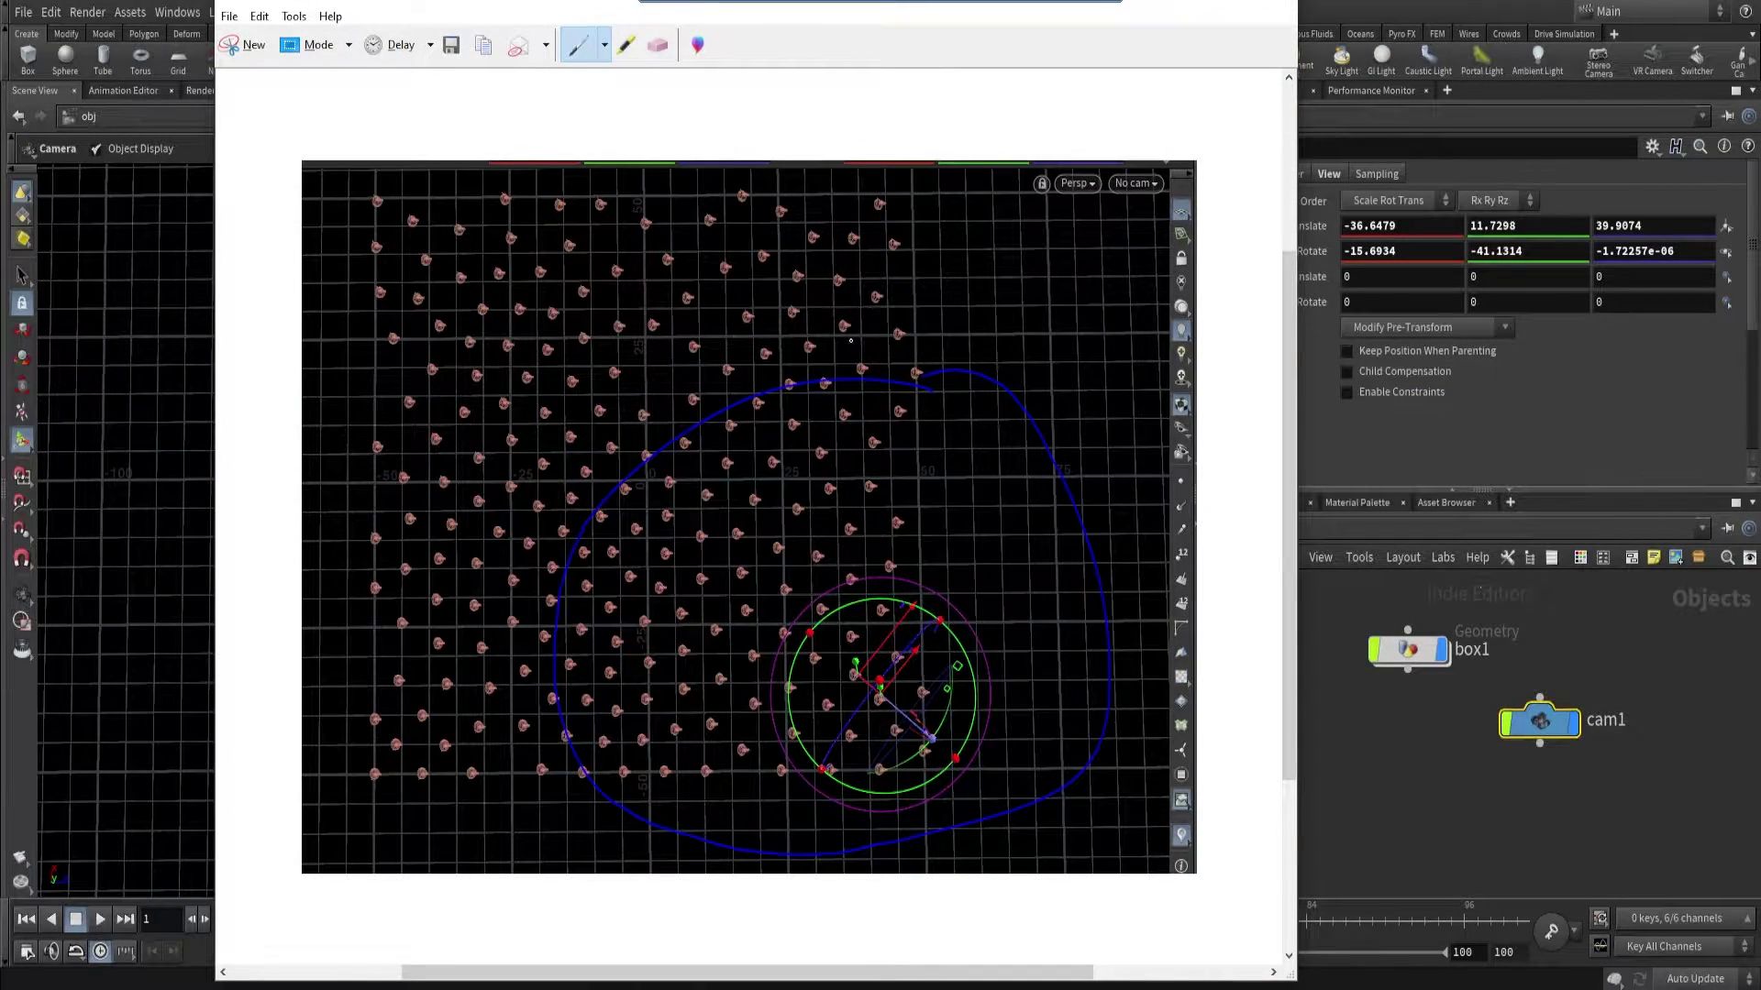
left_click(605, 45)
left_click(605, 94)
mouse_move(479, 172)
left_mouse_down()
mouse_move(397, 265)
mouse_move(367, 381)
mouse_move(481, 502)
mouse_move(654, 312)
mouse_move(529, 158)
mouse_move(490, 171)
left_mouse_up()
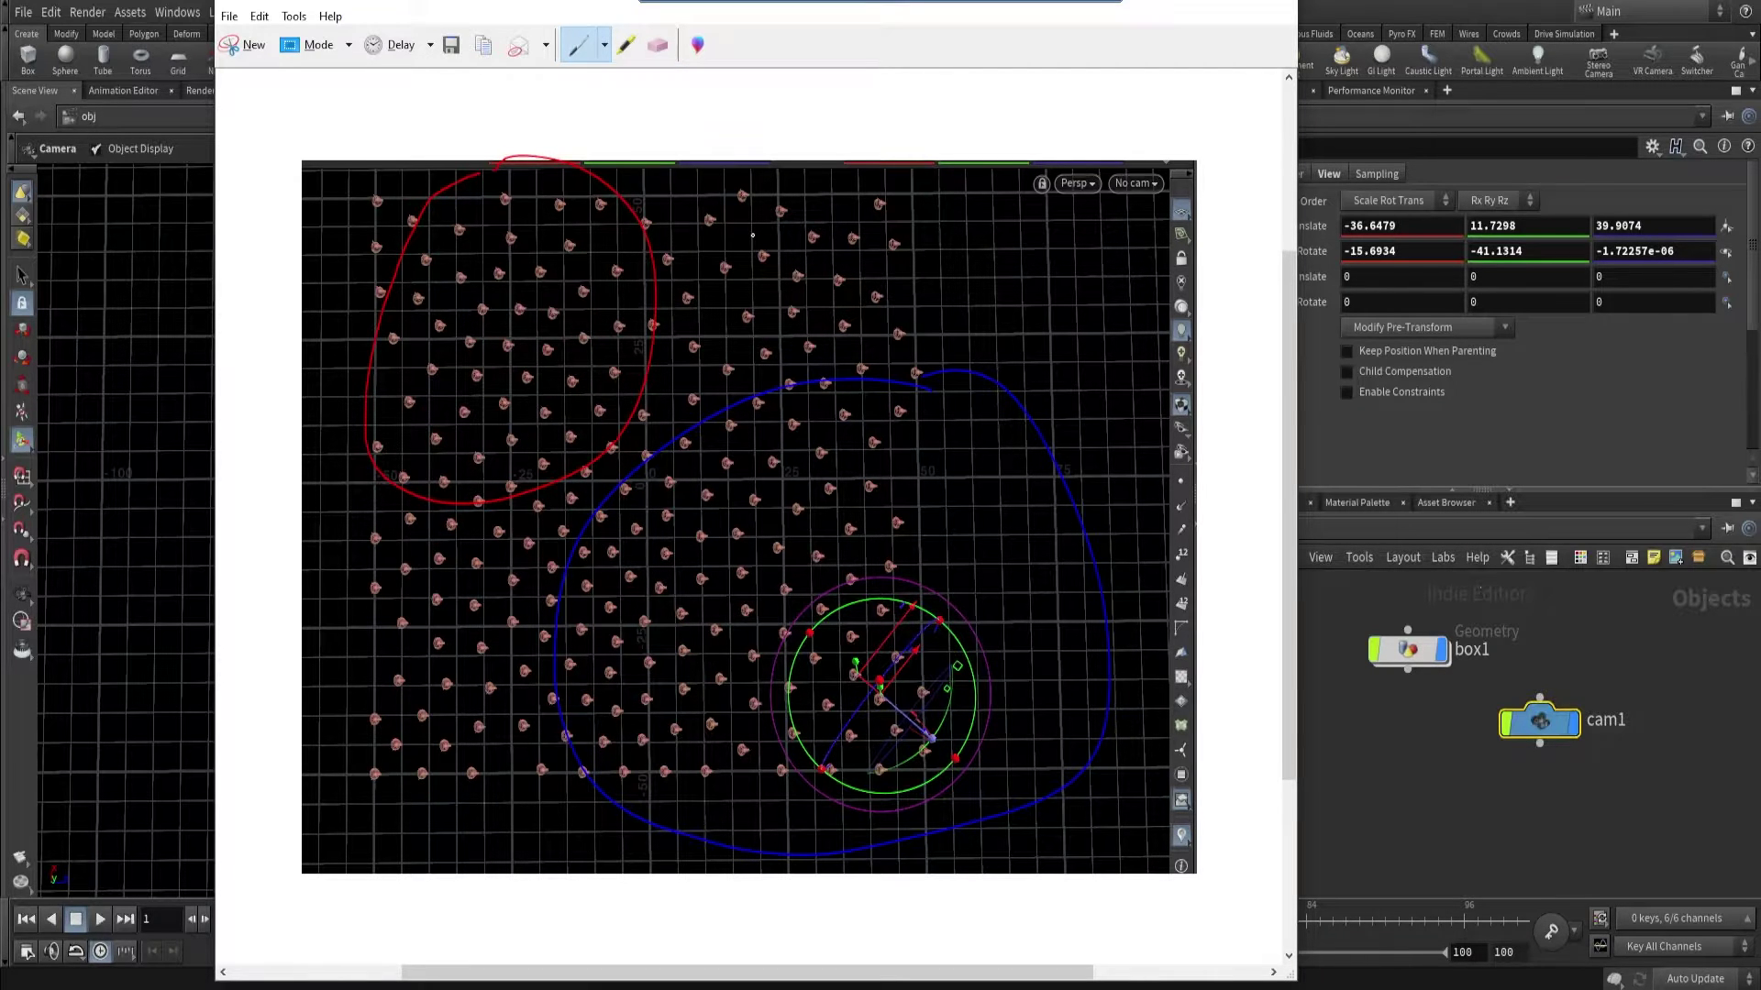
mouse_move(850, 224)
left_mouse_down()
mouse_move(651, 259)
mouse_move(689, 282)
left_mouse_up()
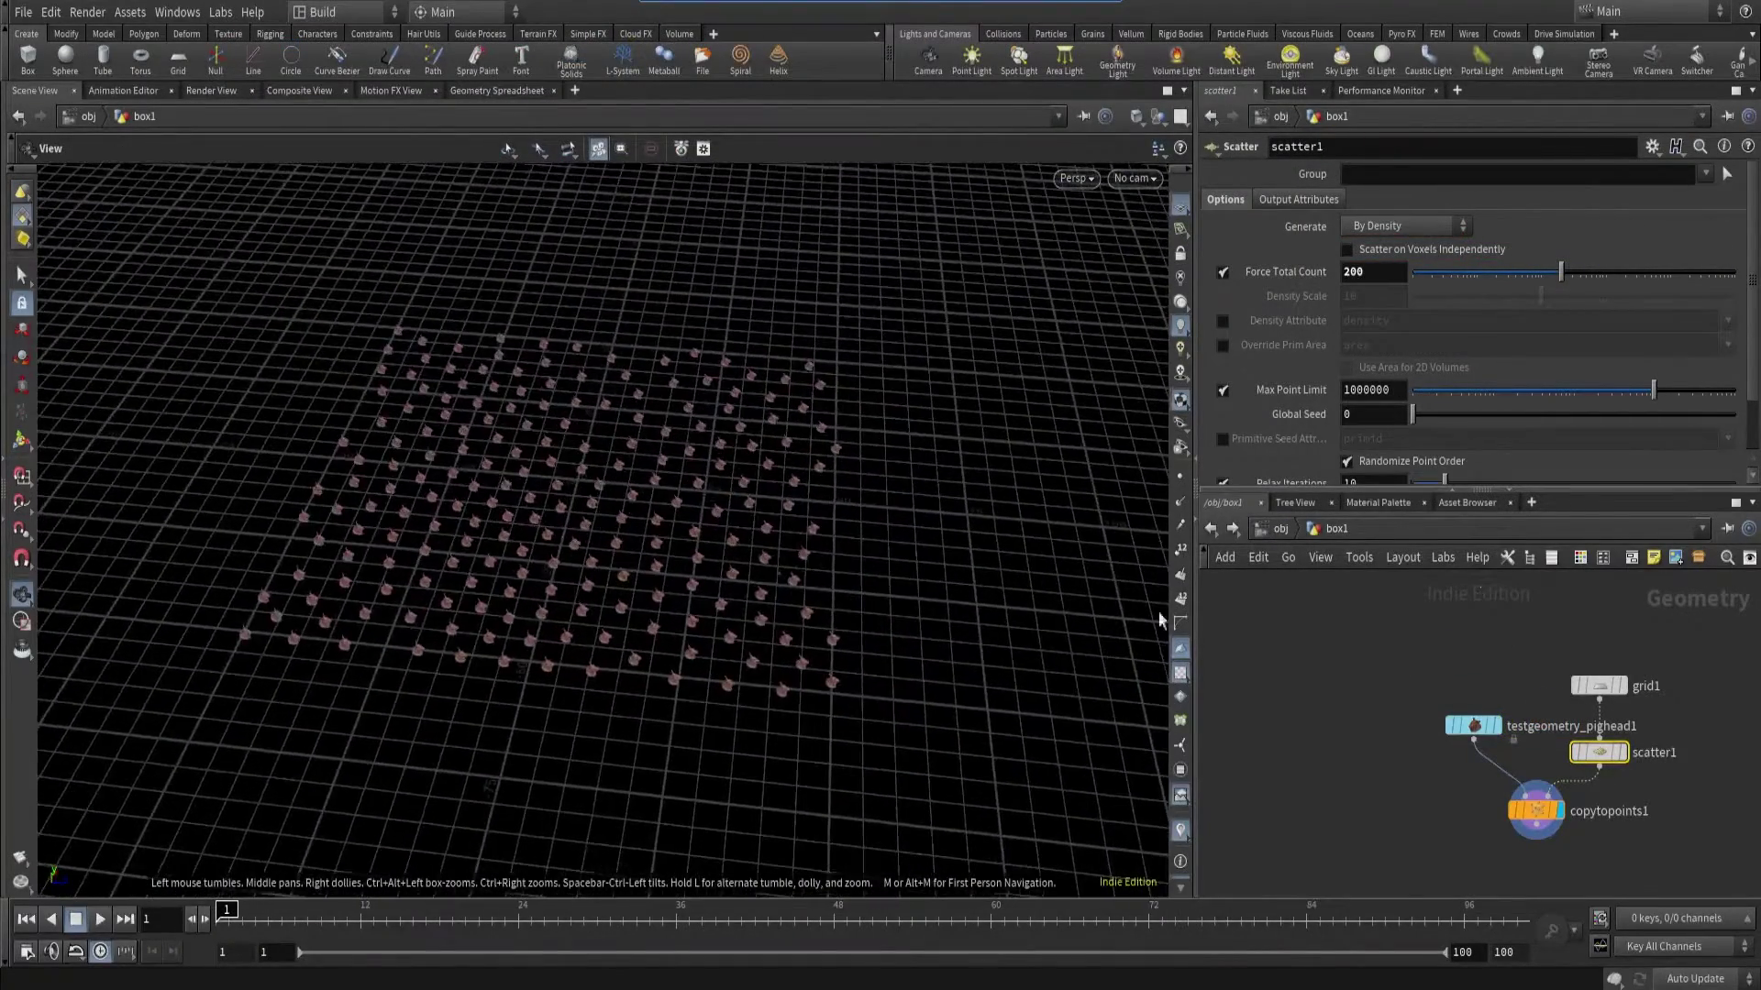
- Add an Object Merge node beside the scatter node in the box1 network
key("h")
left_click_drag(1440, 642, 1490, 669)
left_click(1665, 704)
key("Tab")
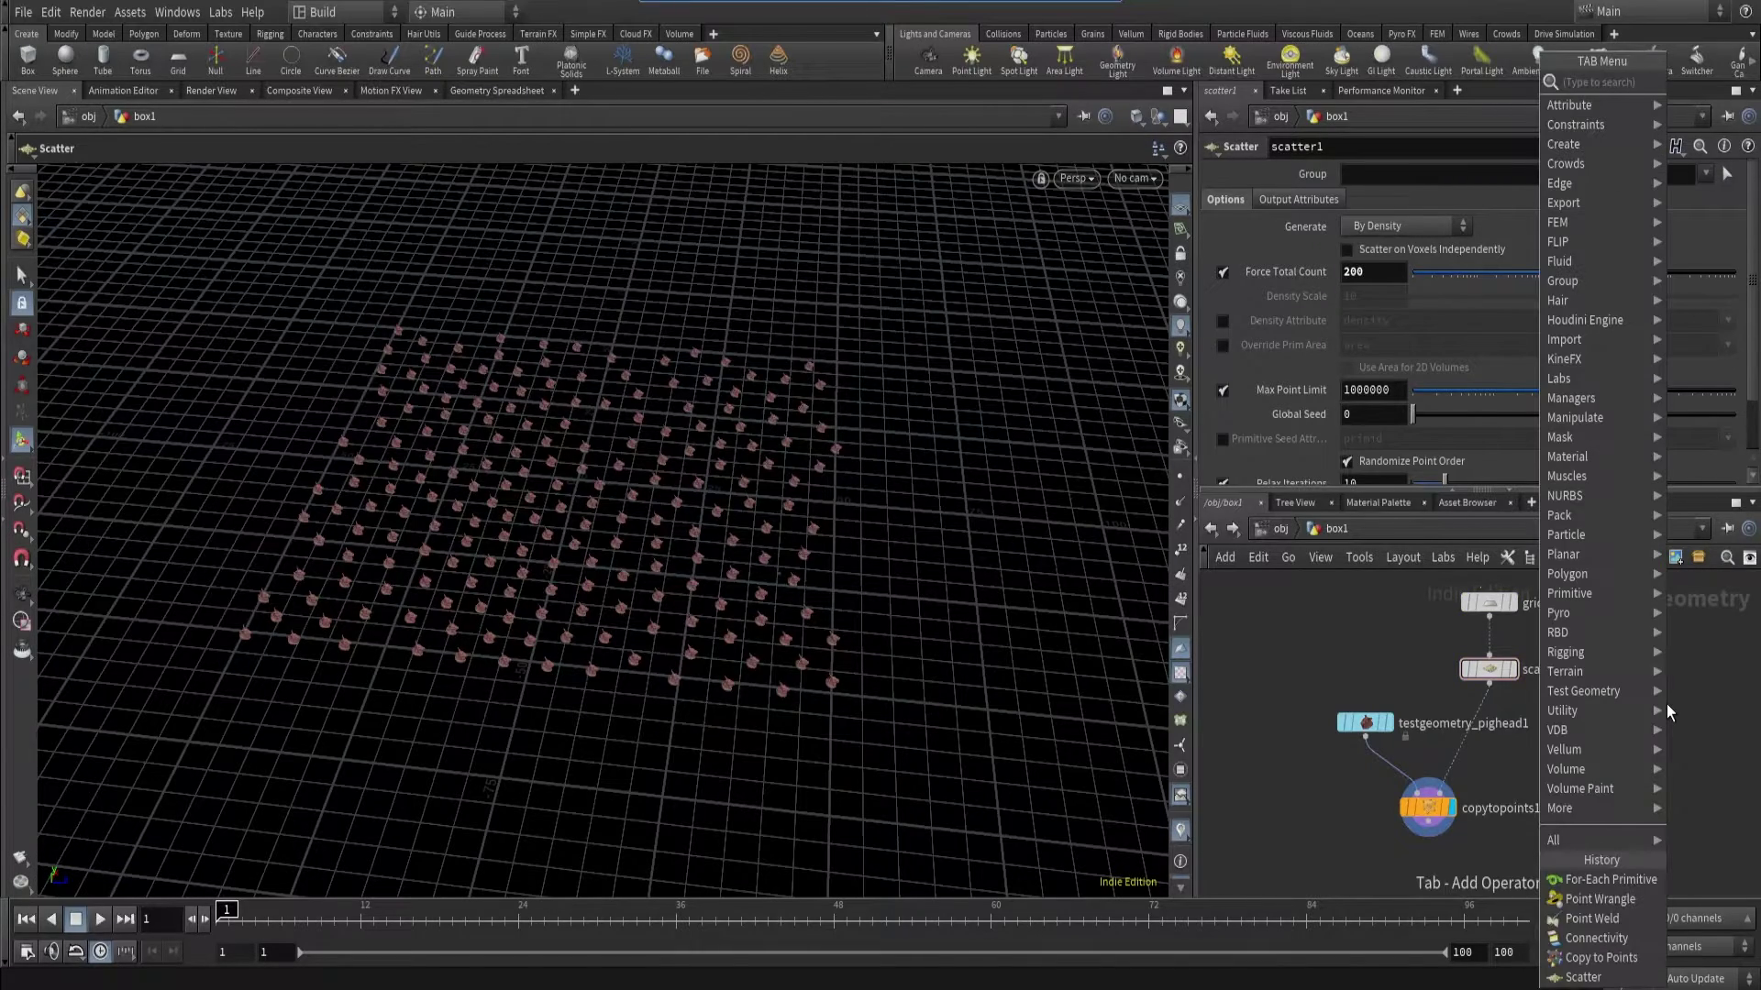
type("pb")
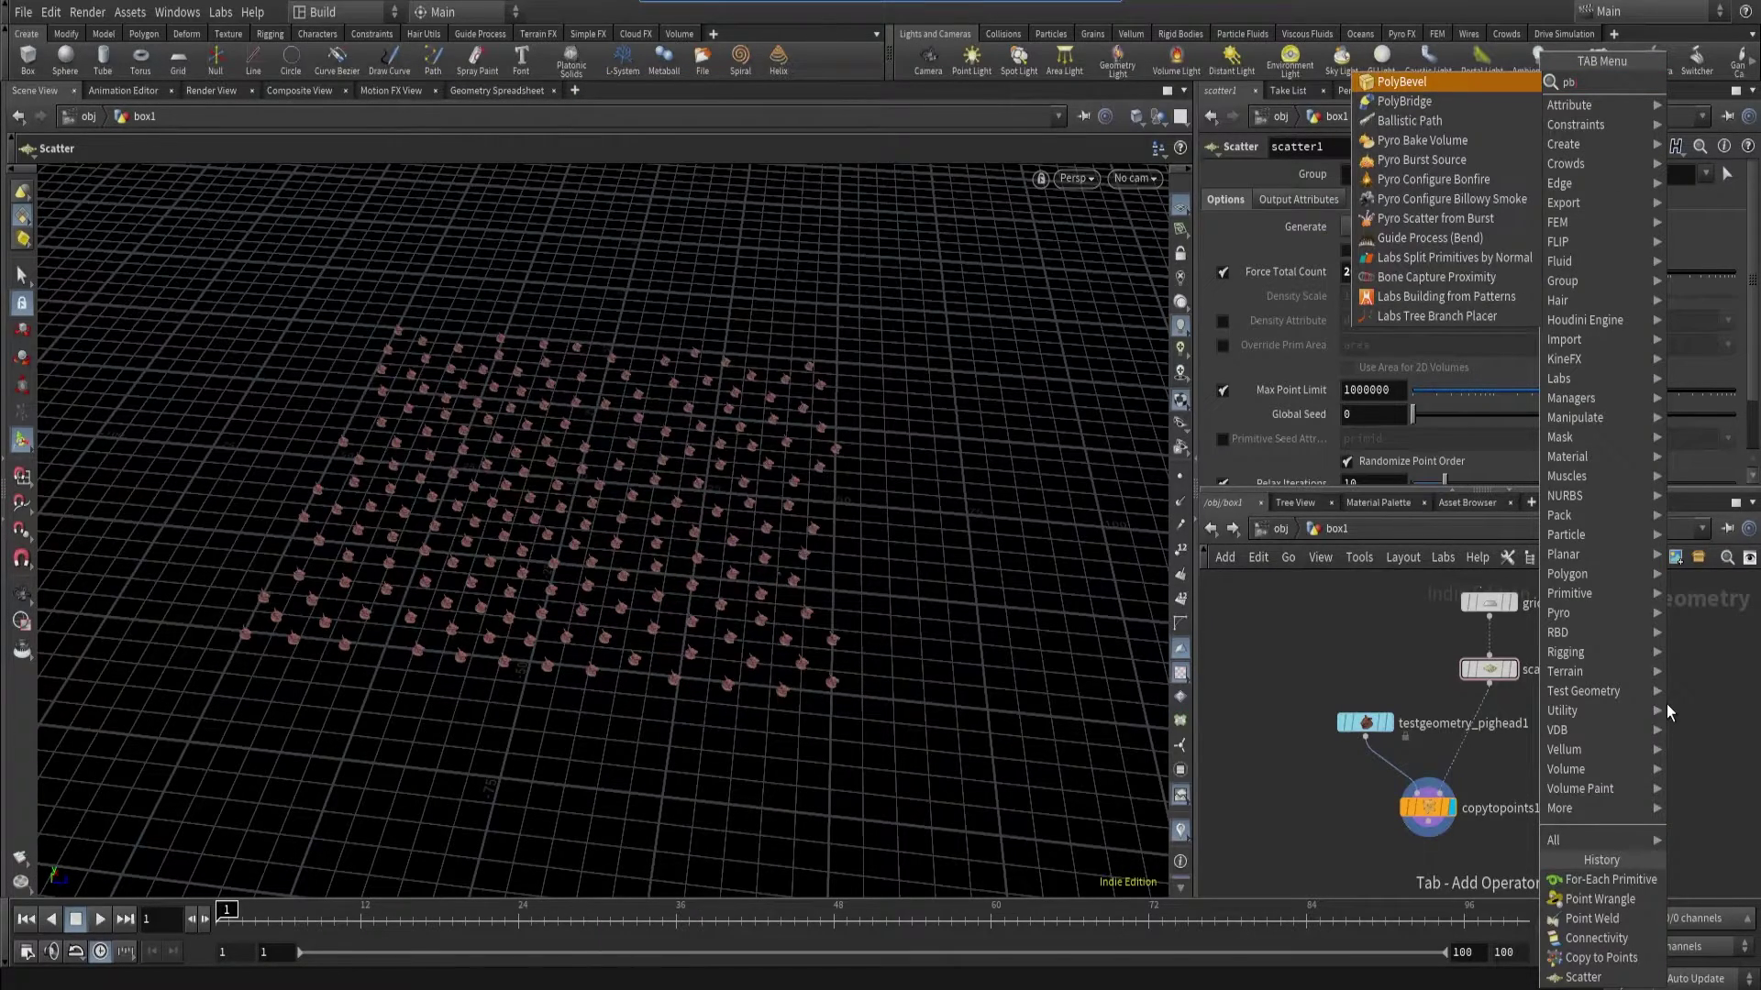
key("BackSpace")
key("BackSpace")
type("obj")
key("Return")
left_click(1665, 705)
- Set the Object Merge to load cam1's camOrigin with Transform set to Into This Object, and display it
left_click(1712, 226)
left_click(1610, 242)
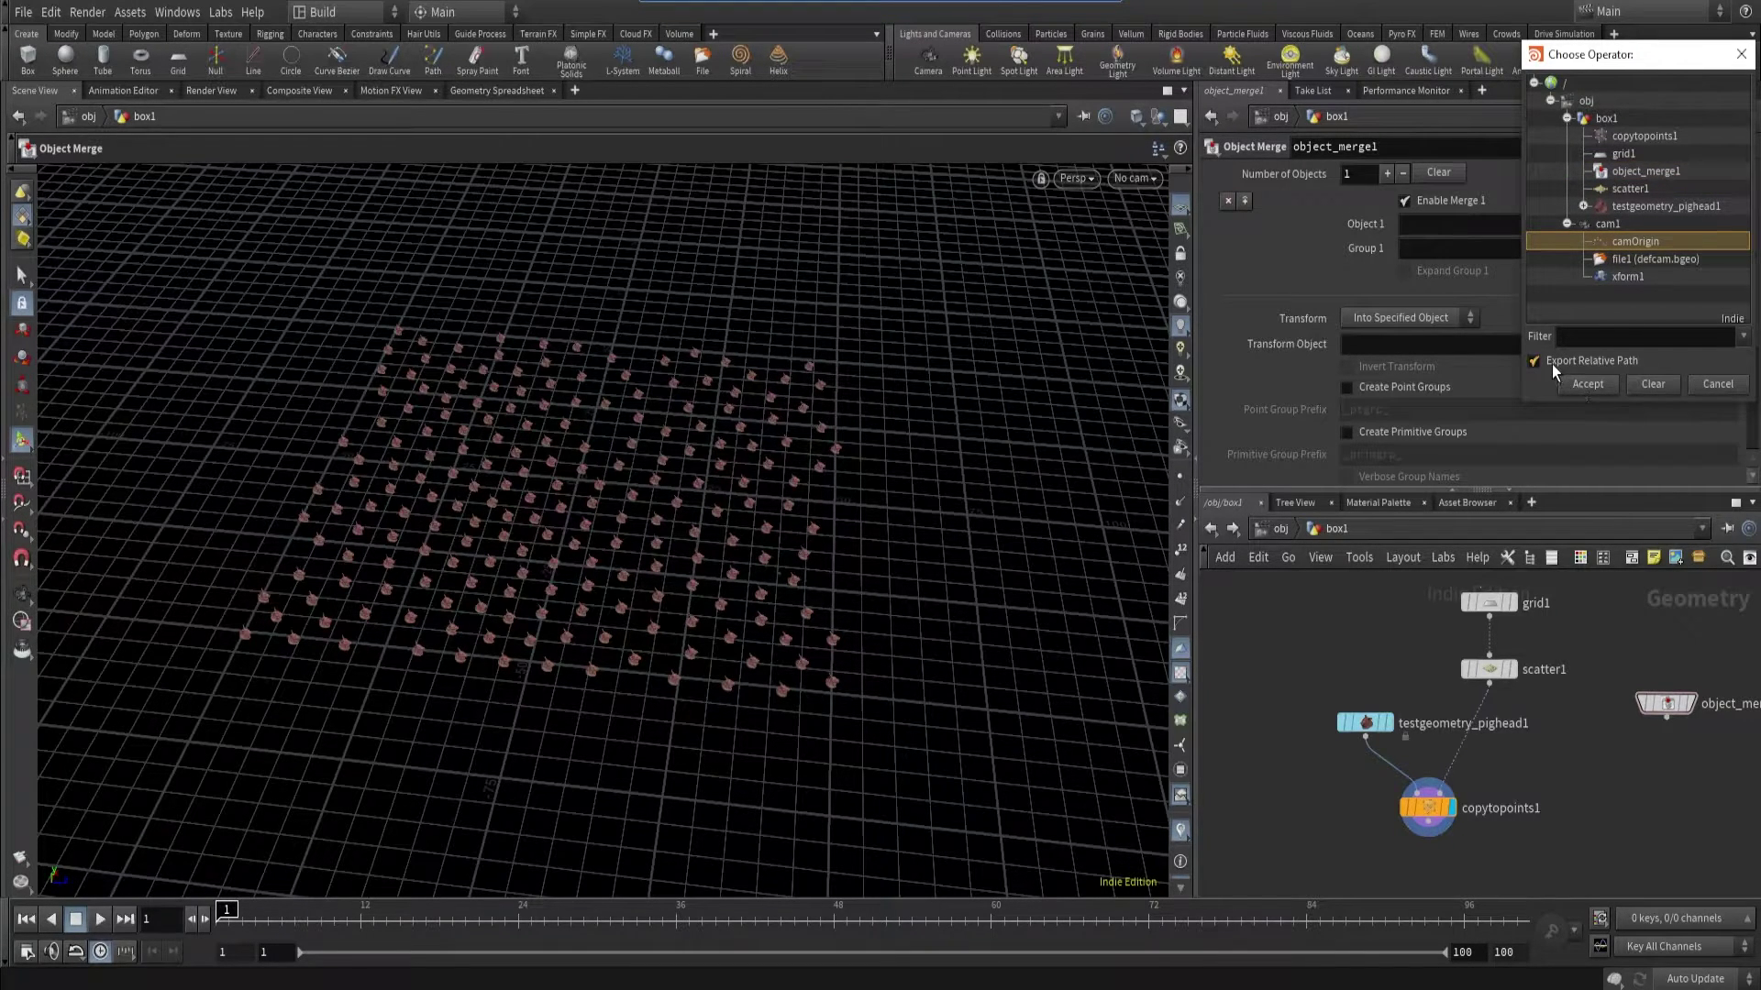
left_click(1568, 385)
left_click(1385, 319)
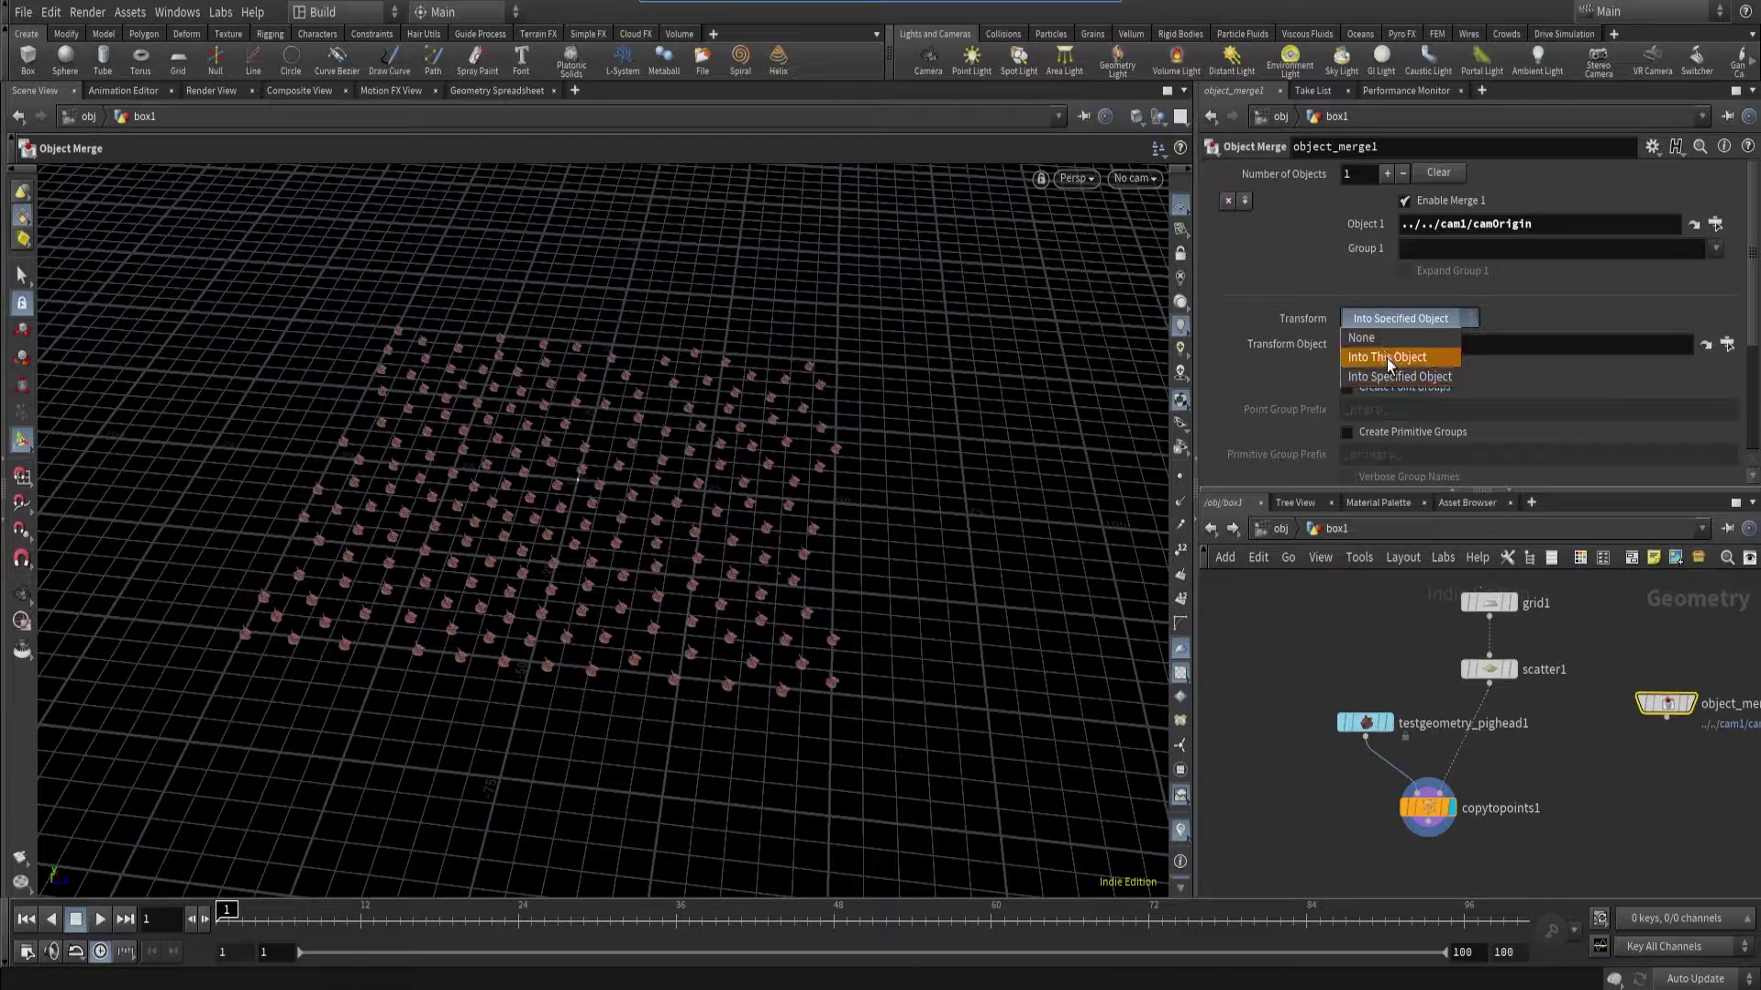
left_click(1386, 359)
left_click(1690, 708)
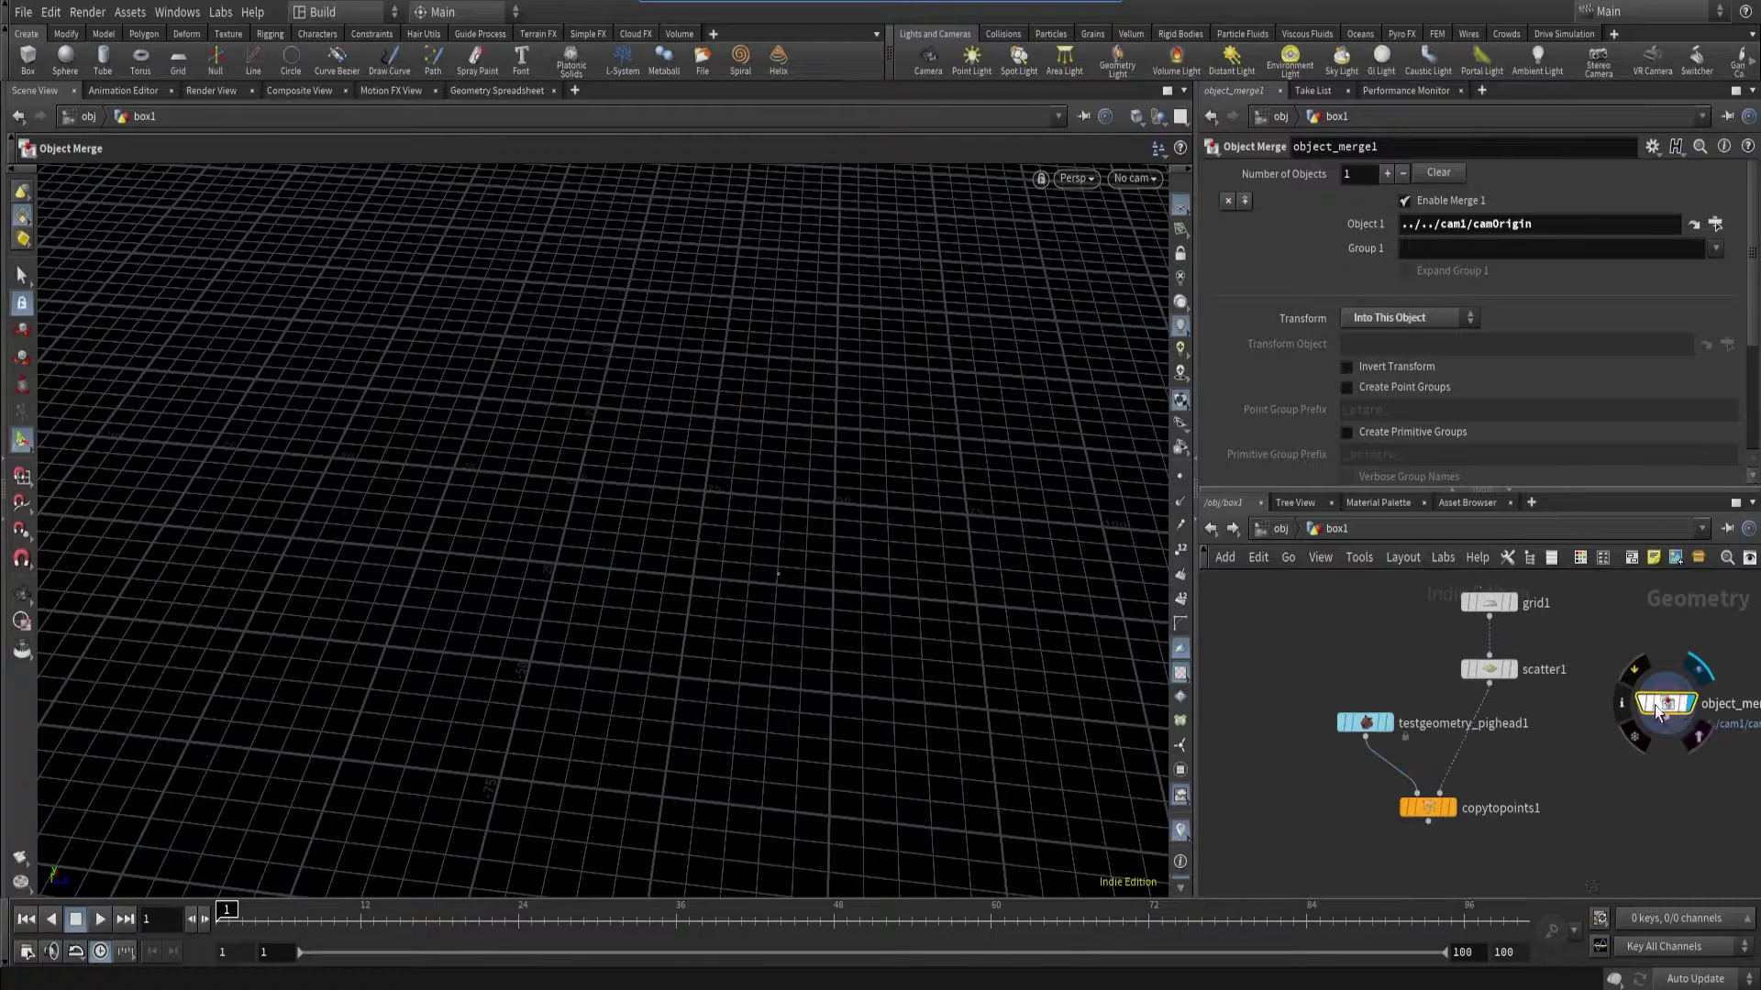
- Add an Attribute Transfer node below the scatter and Object Merge nodes, wire in the scattered points, and display it
left_click_drag(1690, 708, 1682, 693)
key("Tab")
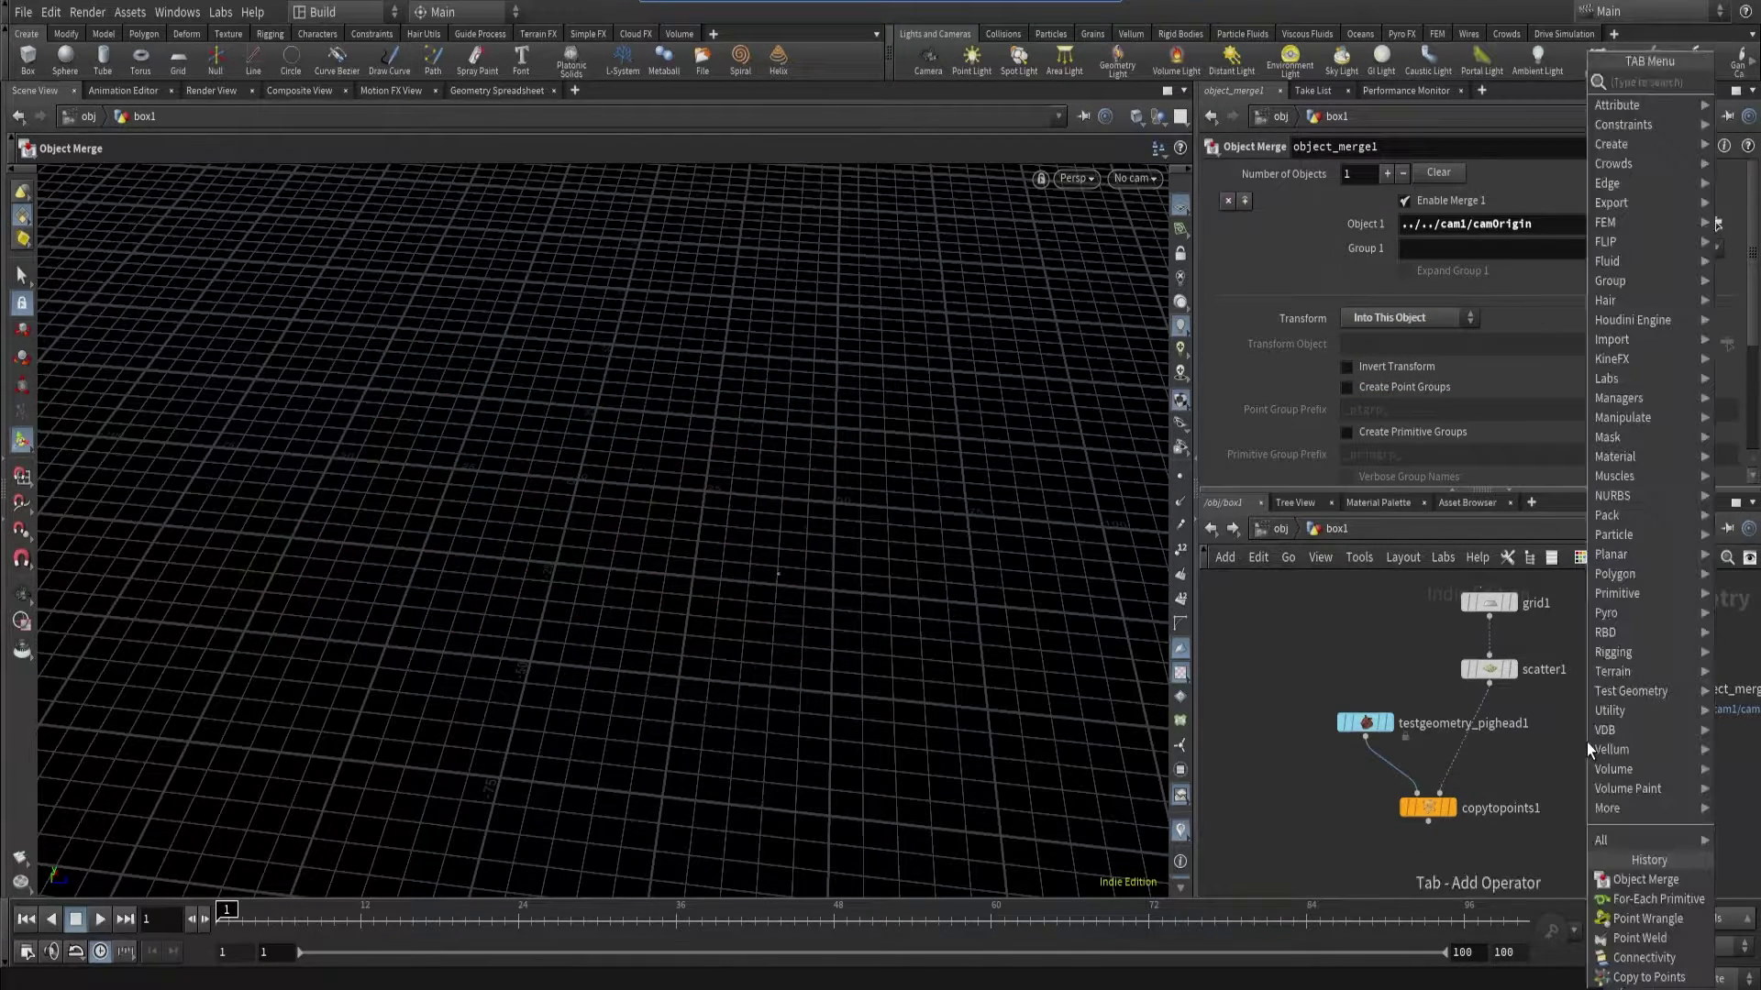
type("tr")
left_click(1254, 296)
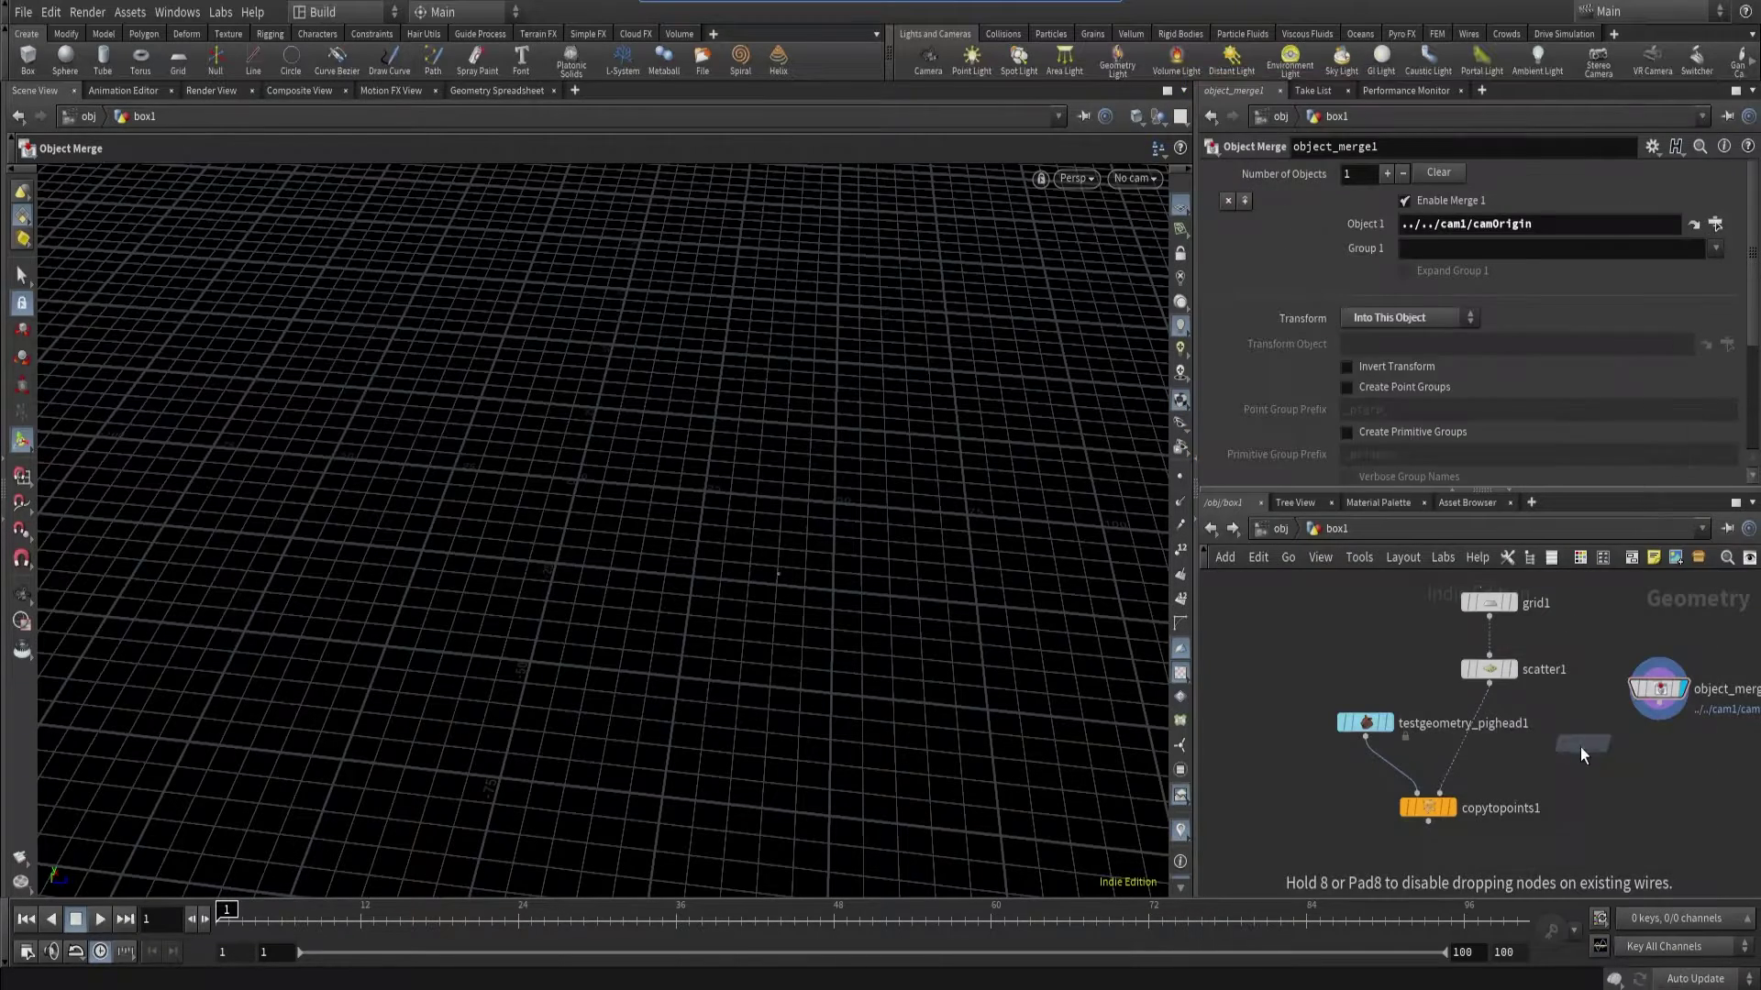
left_click(1578, 756)
- Insert a Point Wrangle containing i@HQ = 0; between the scatter and Attribute Transfer, and duplicate it below the Object Merge
key("Tab")
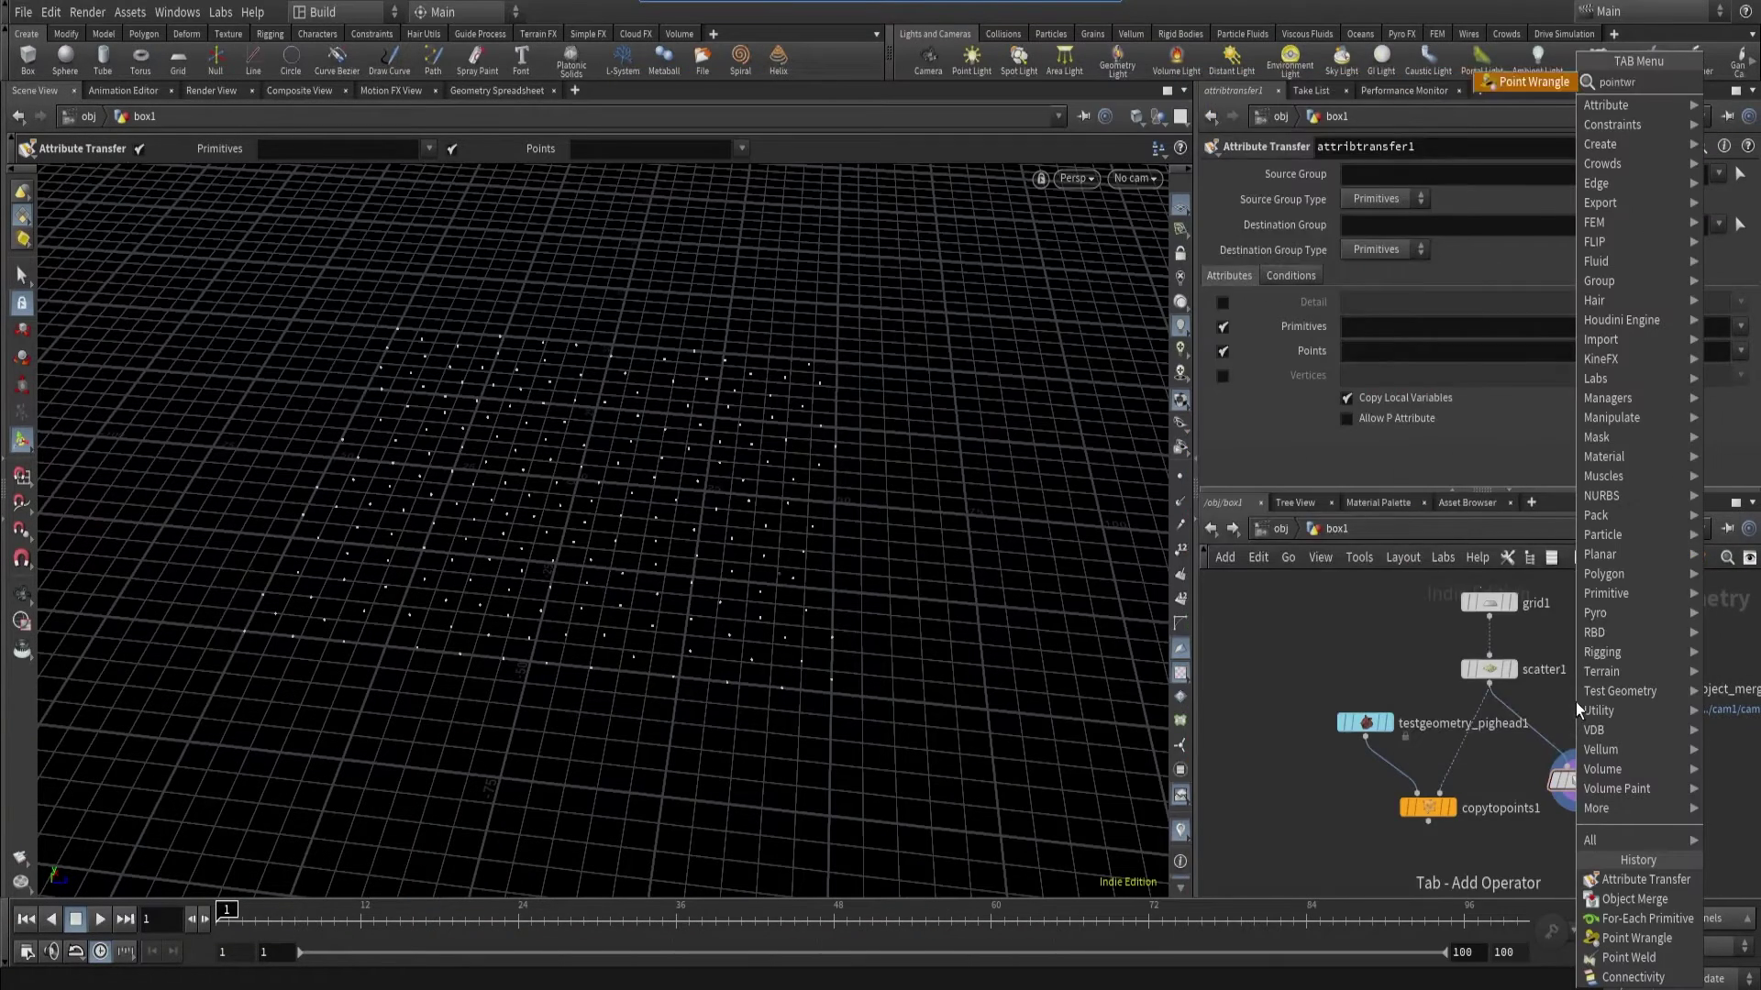
left_click(1651, 75)
left_click(1529, 731)
type("i@HQ = 0")
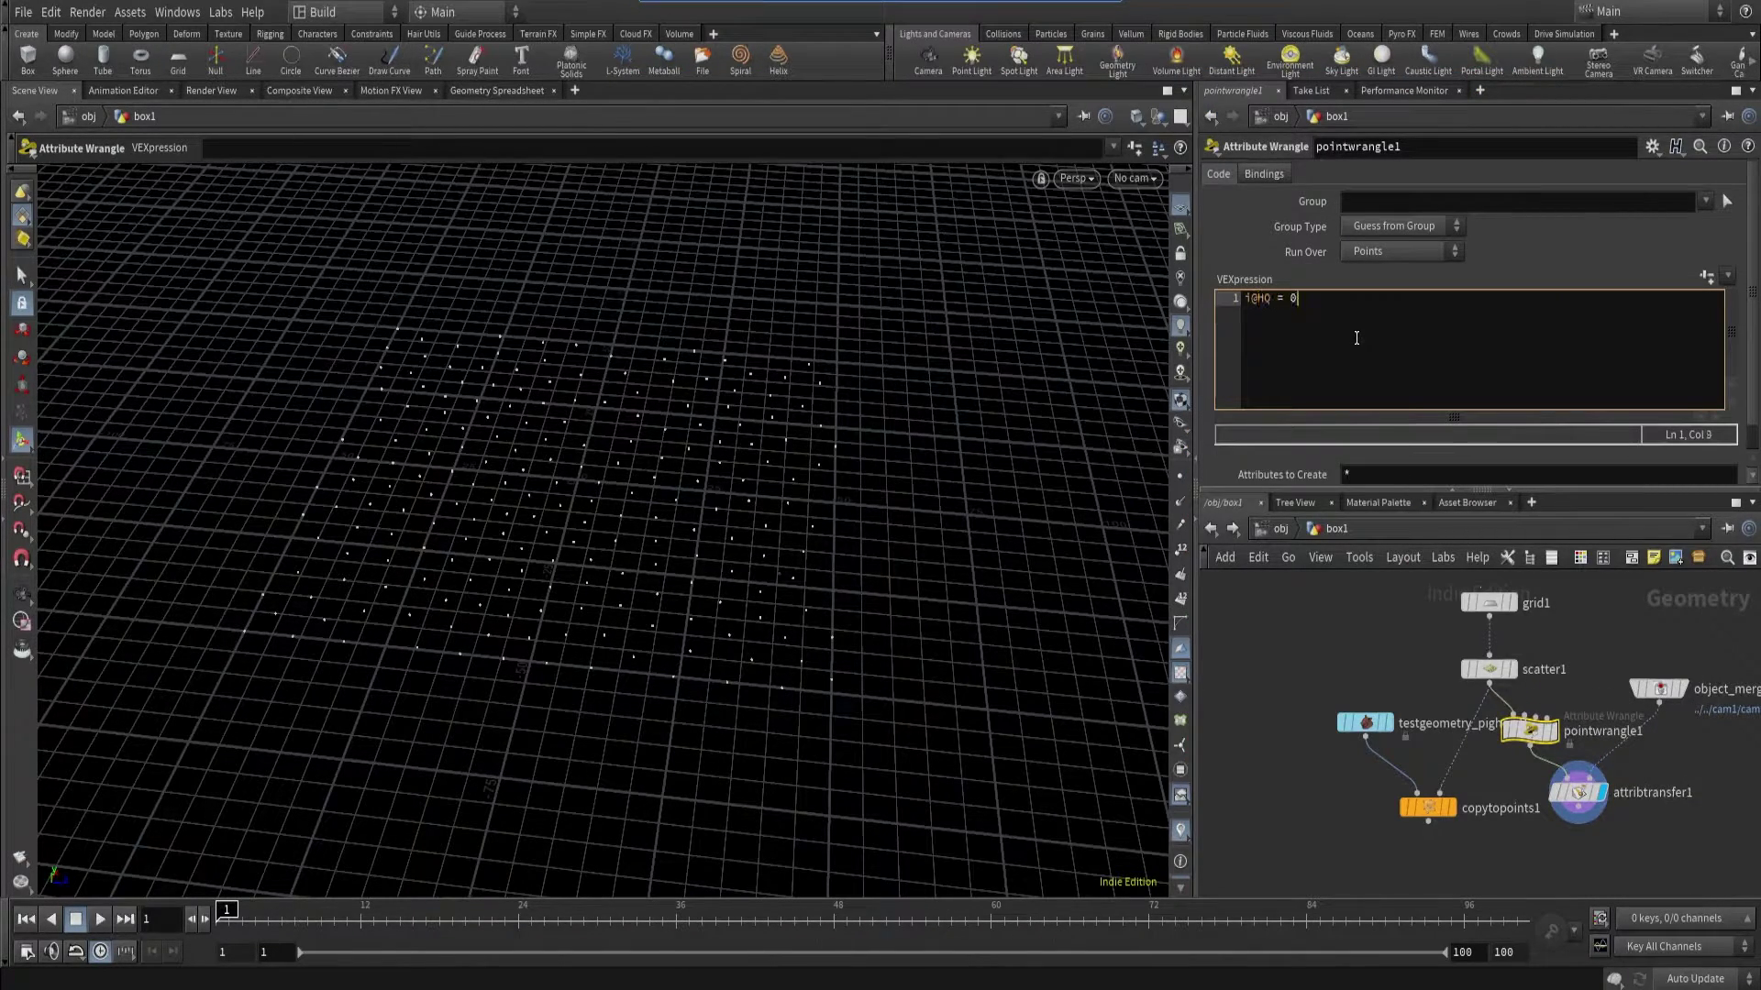
type(";")
left_click_drag(1541, 739, 1637, 771)
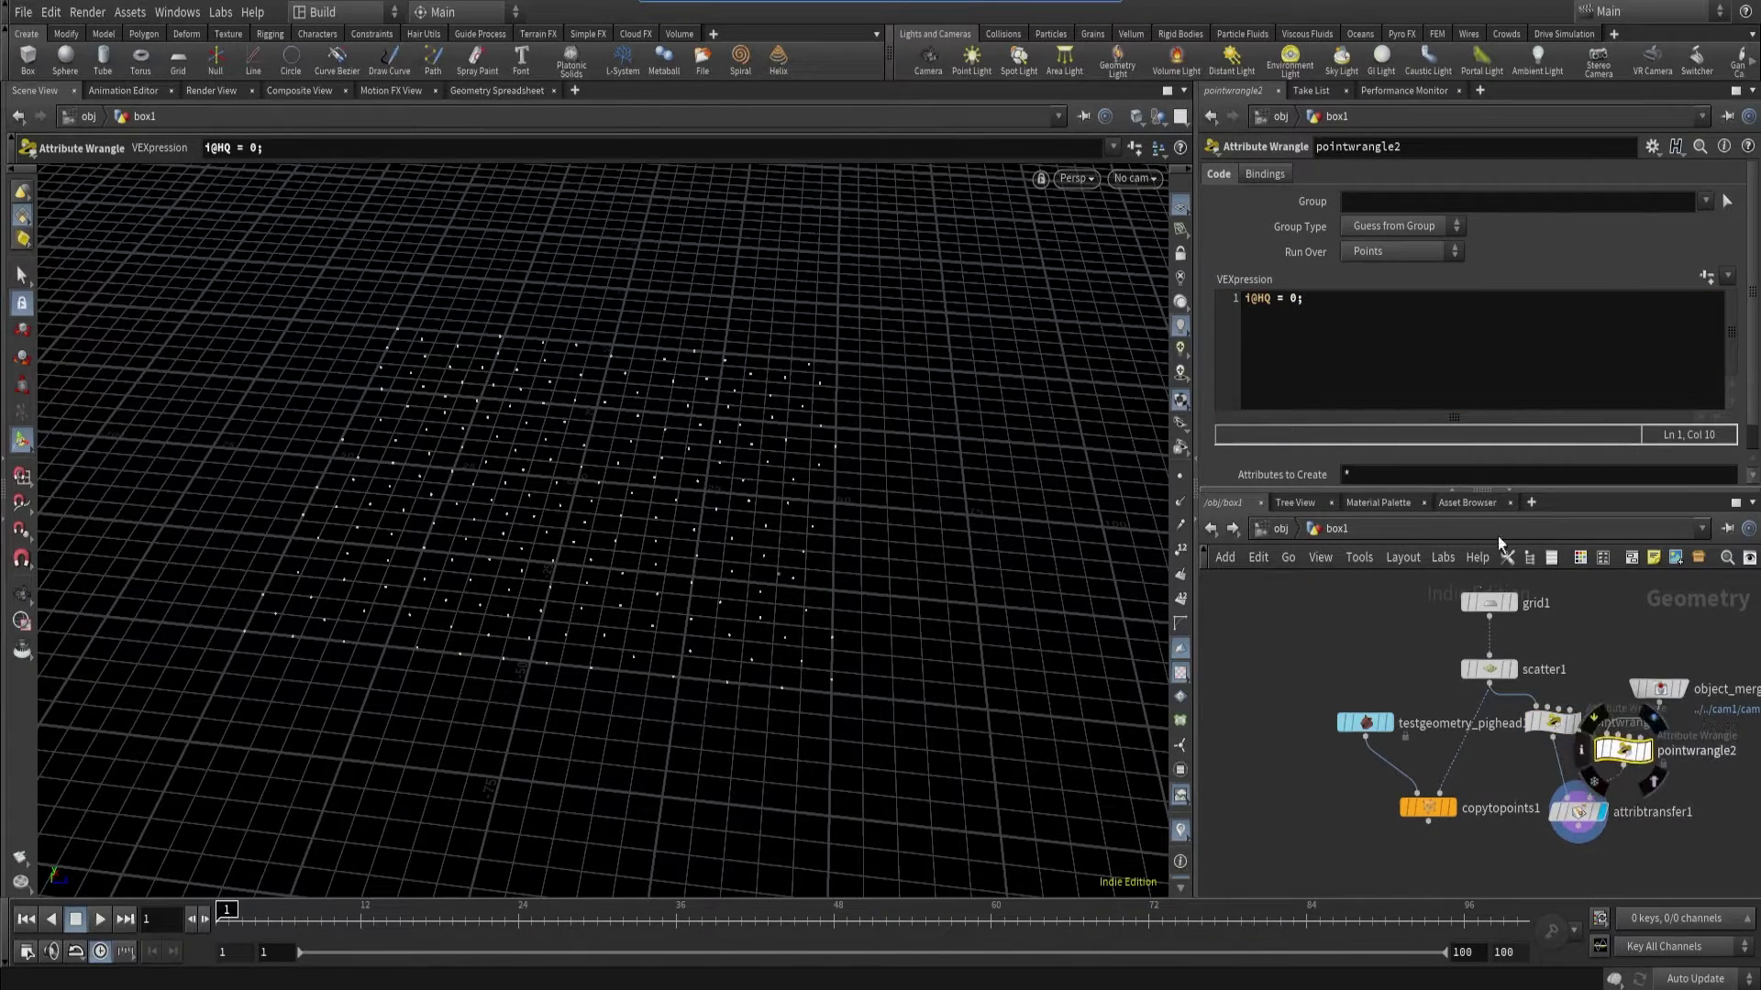
- Change the camera point's wrangle to i@HQ = 1; and connect the Attribute Transfer output to the Copy to Points target input
left_click(1297, 303)
key("BackSpace")
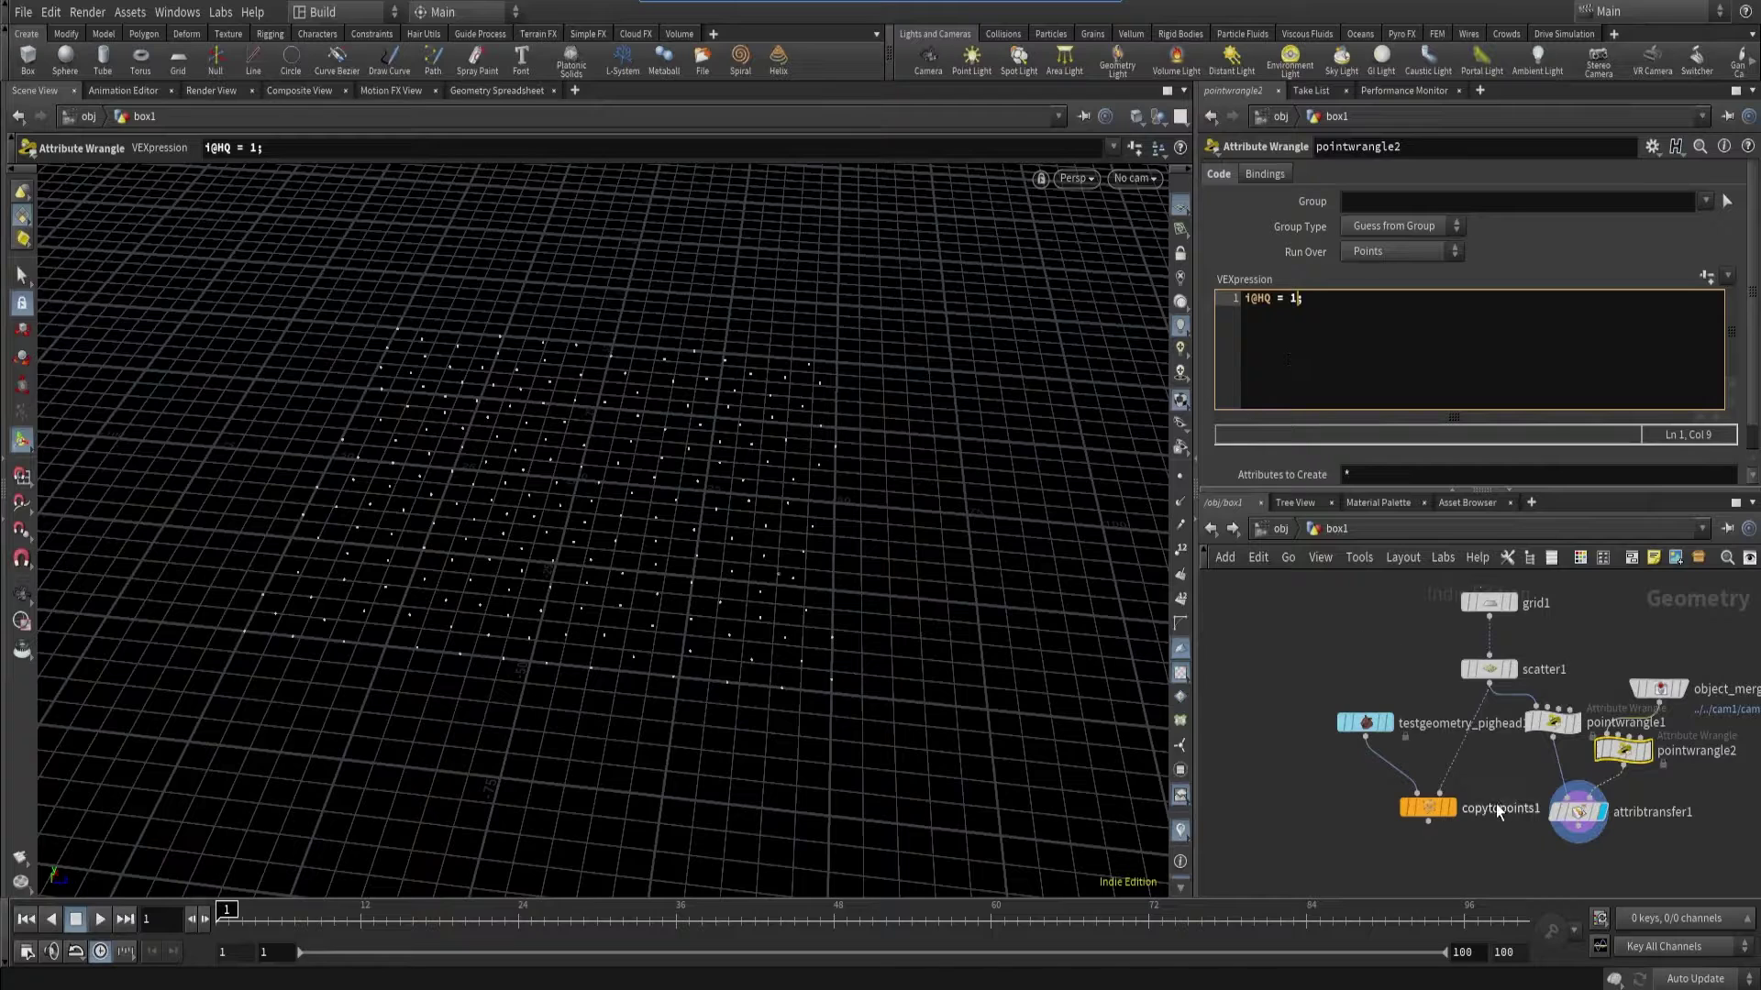
left_click_drag(1437, 810, 1421, 853)
left_click(1424, 837)
left_click(1577, 830)
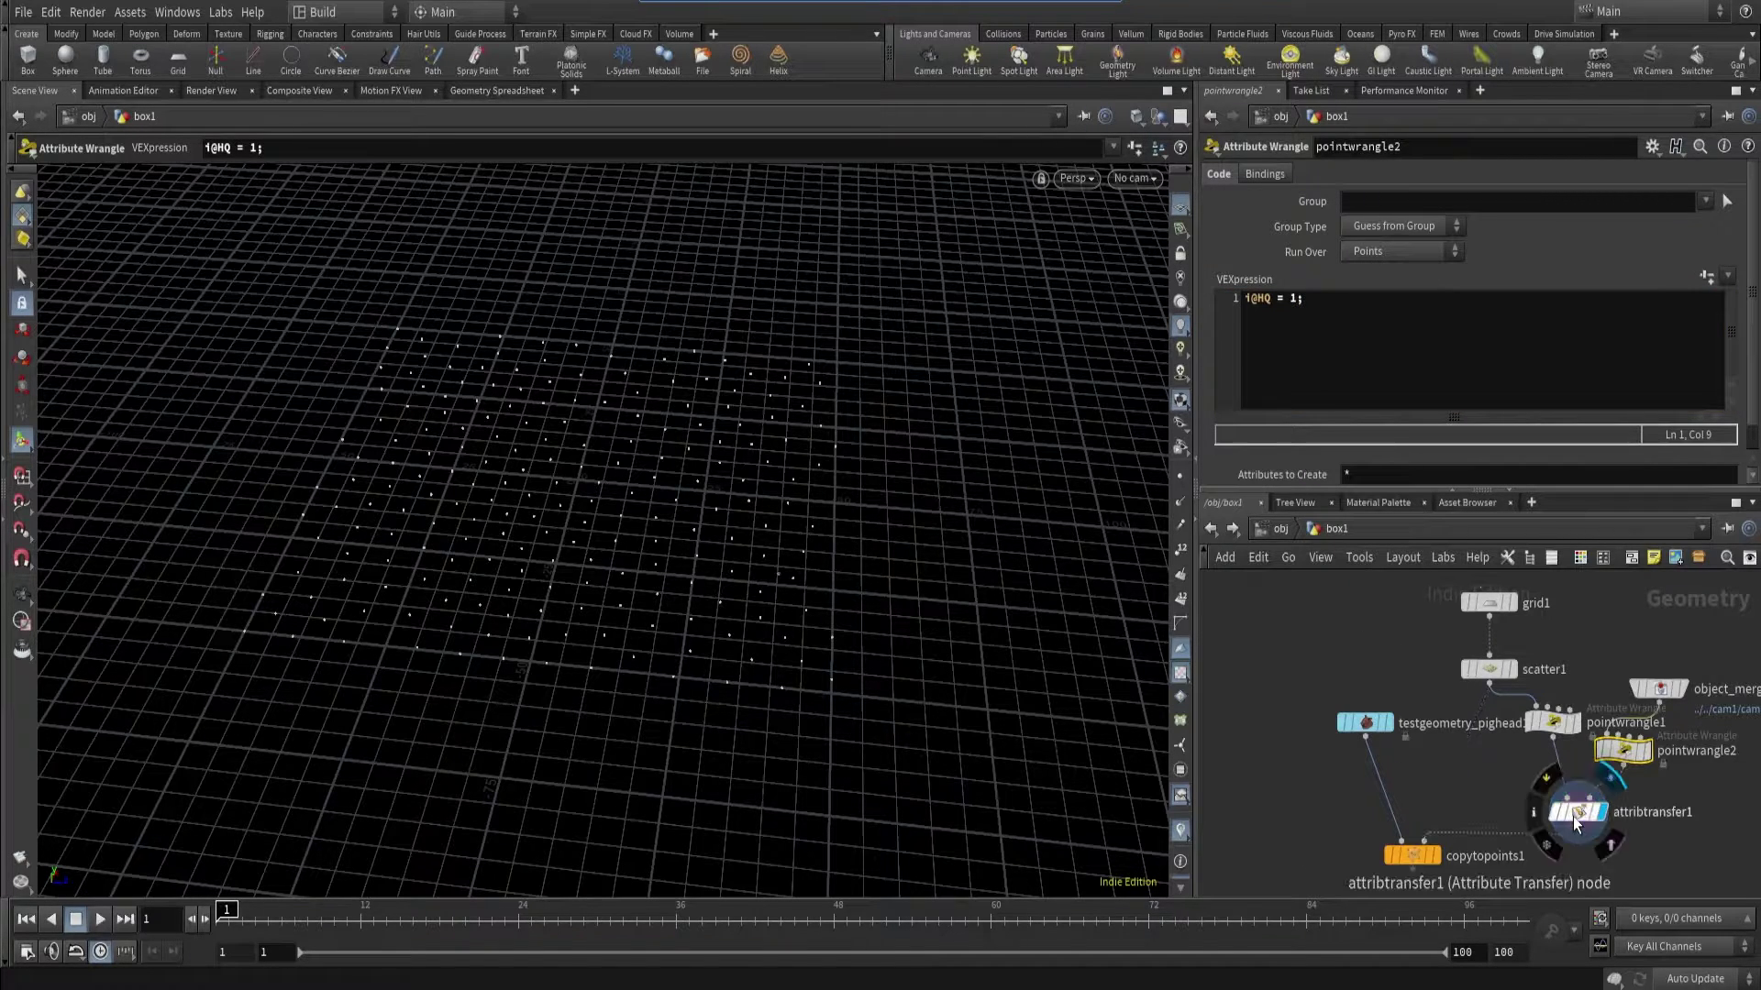
- Limit the Attribute Transfer to the HQ point attribute and disable its primitive attribute transfer
left_click_drag(1577, 812, 1531, 811)
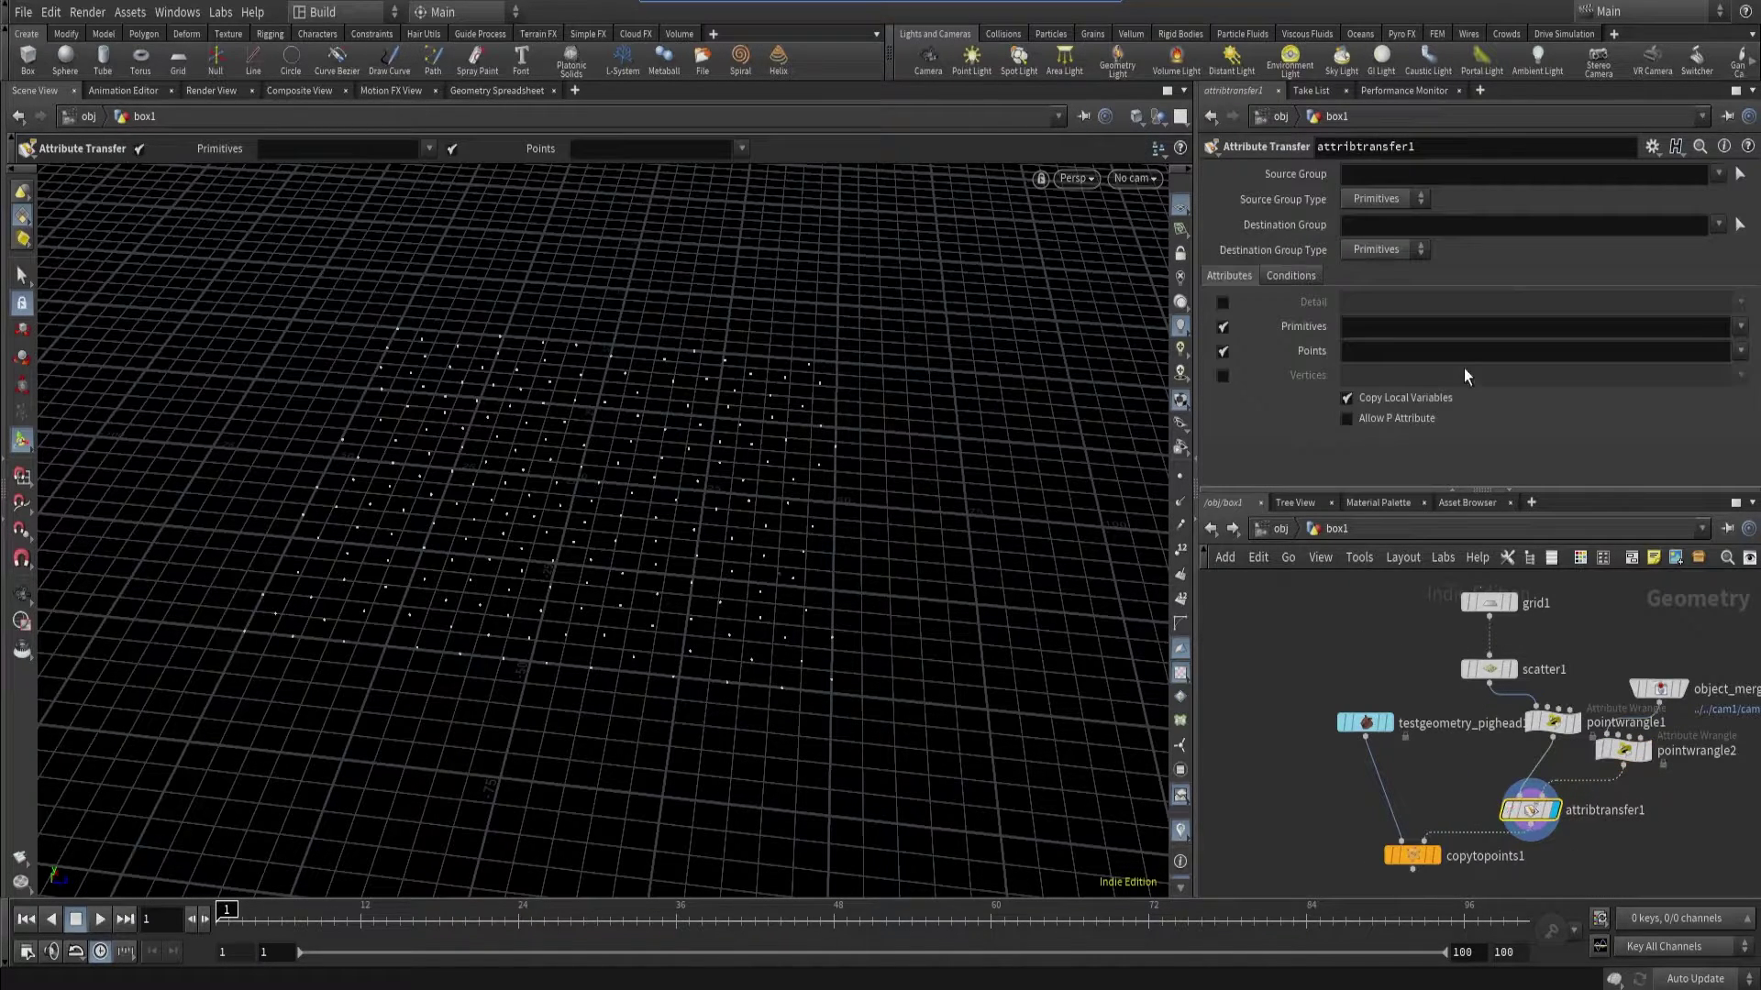
left_click(1740, 351)
left_click(1711, 377)
left_click(1223, 328)
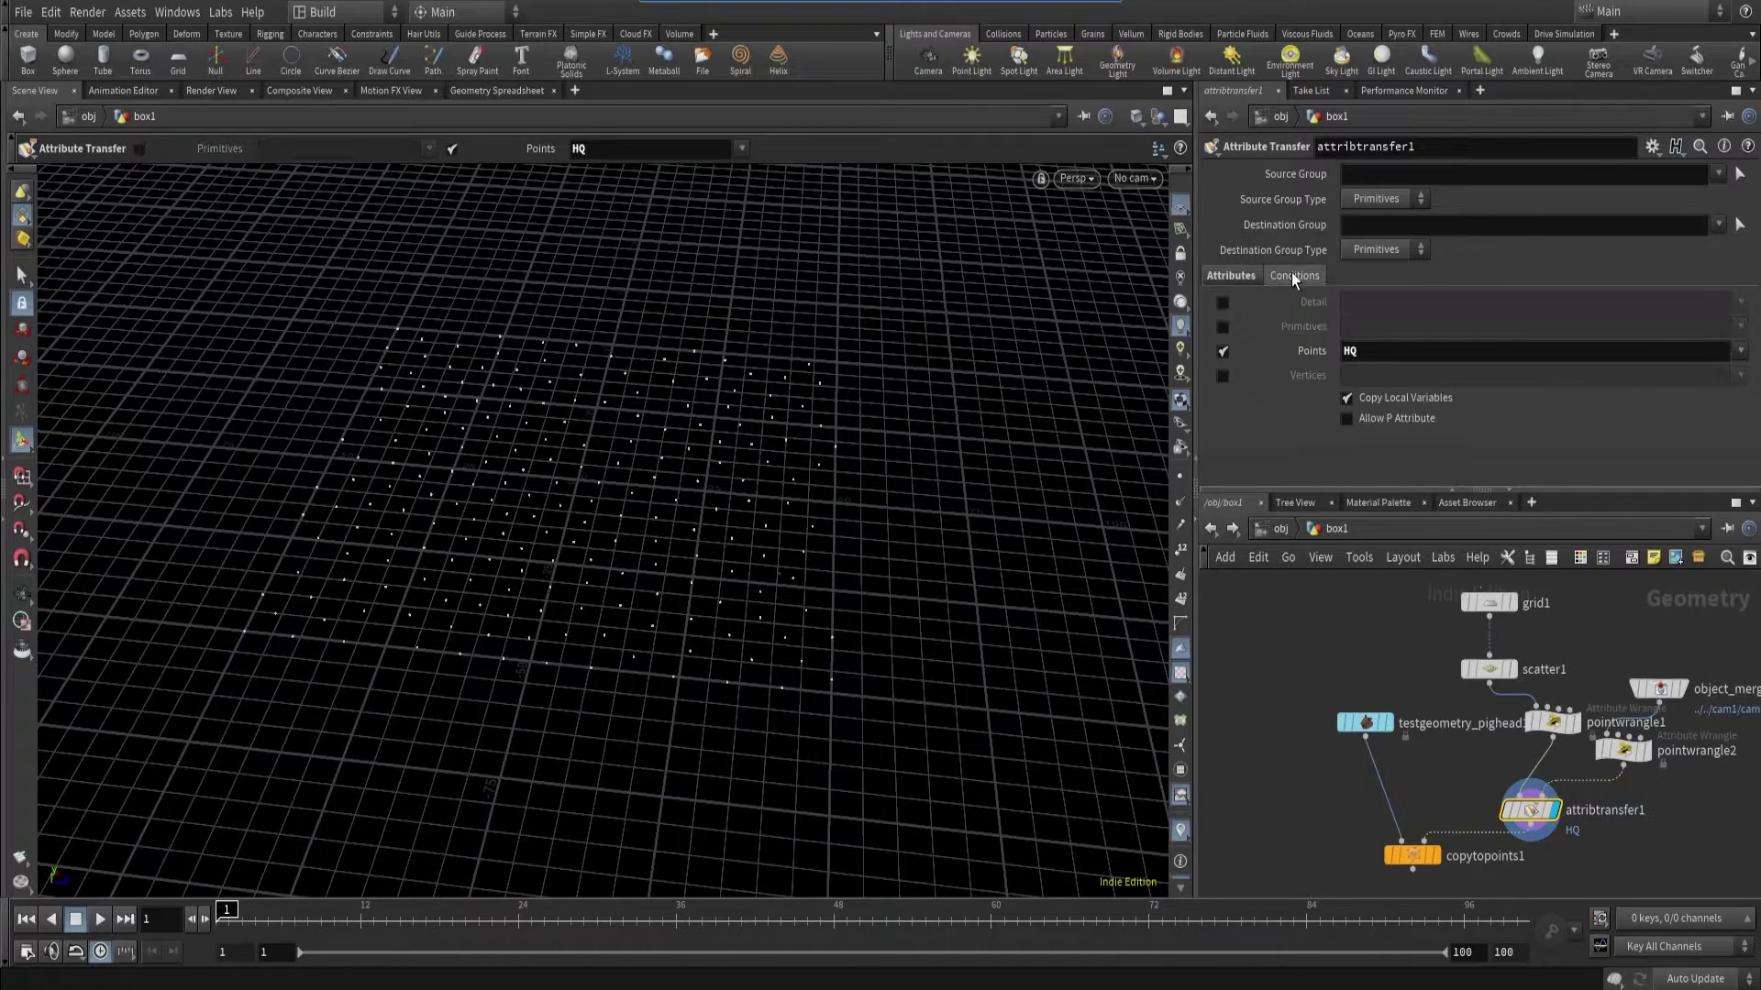
- Review the Attribute Transfer's distance conditions and inspect the node's info for its point attributes
left_click(1294, 275)
left_click_drag(1483, 376, 1747, 375)
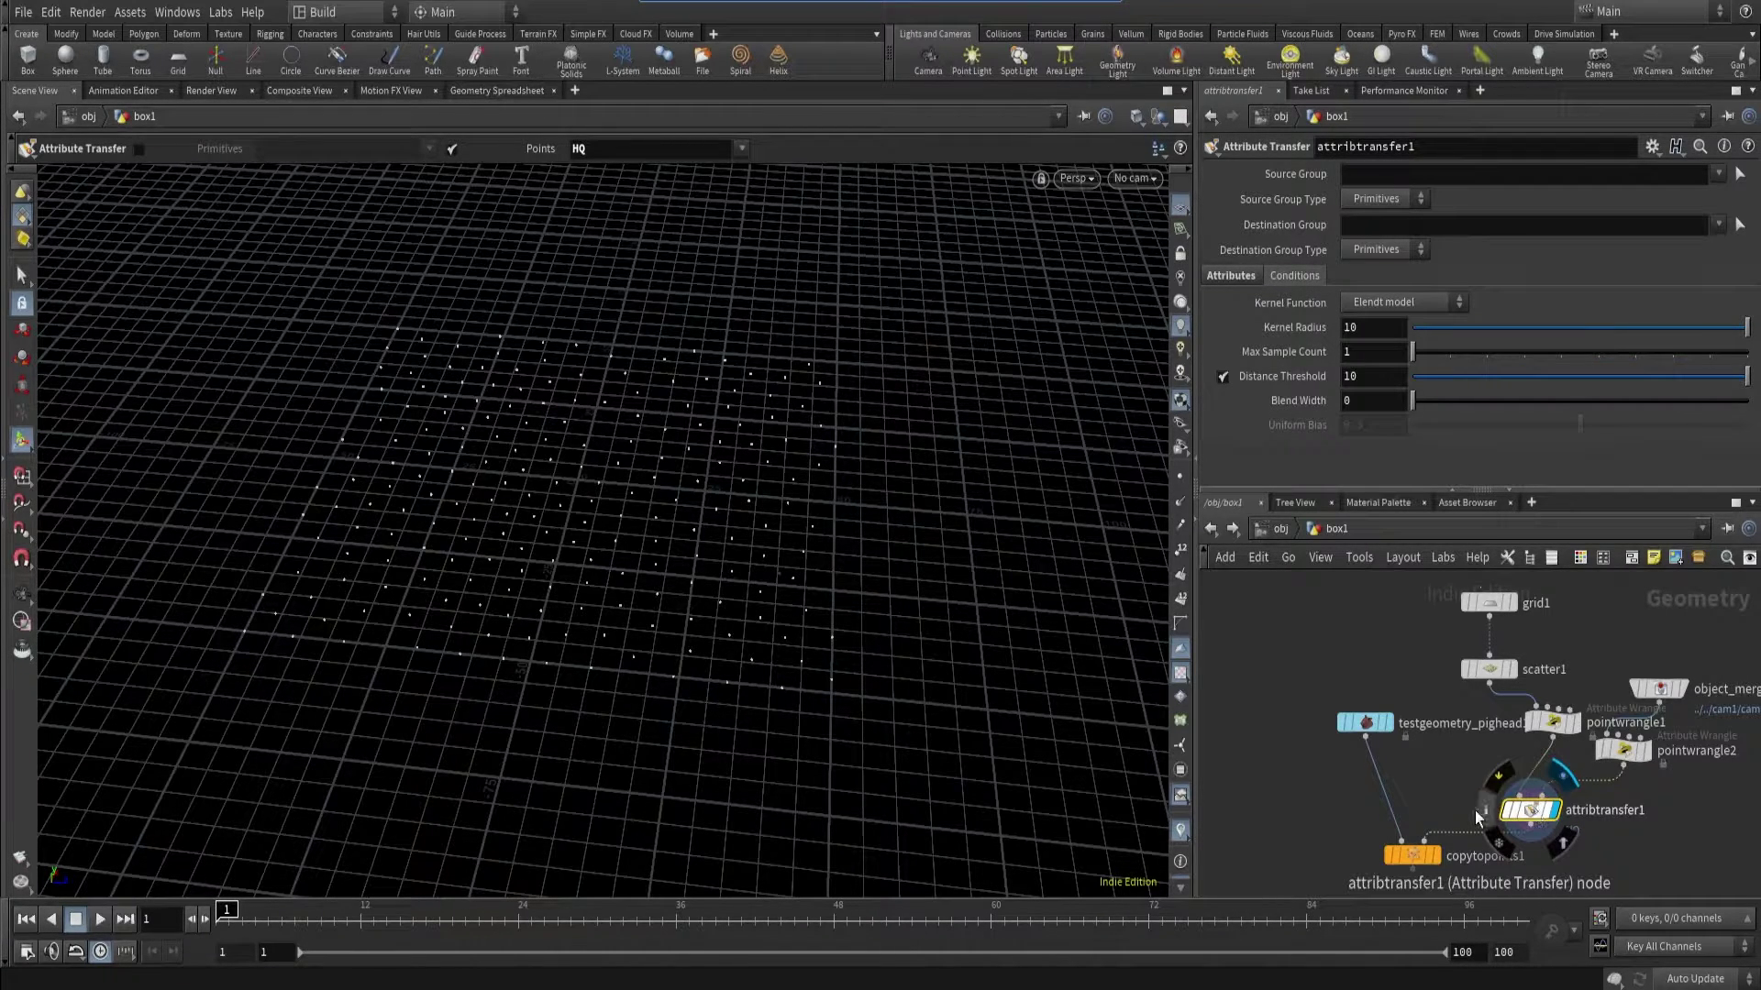
middle_click(1478, 813)
left_click_drag(1179, 380, 1099, 173)
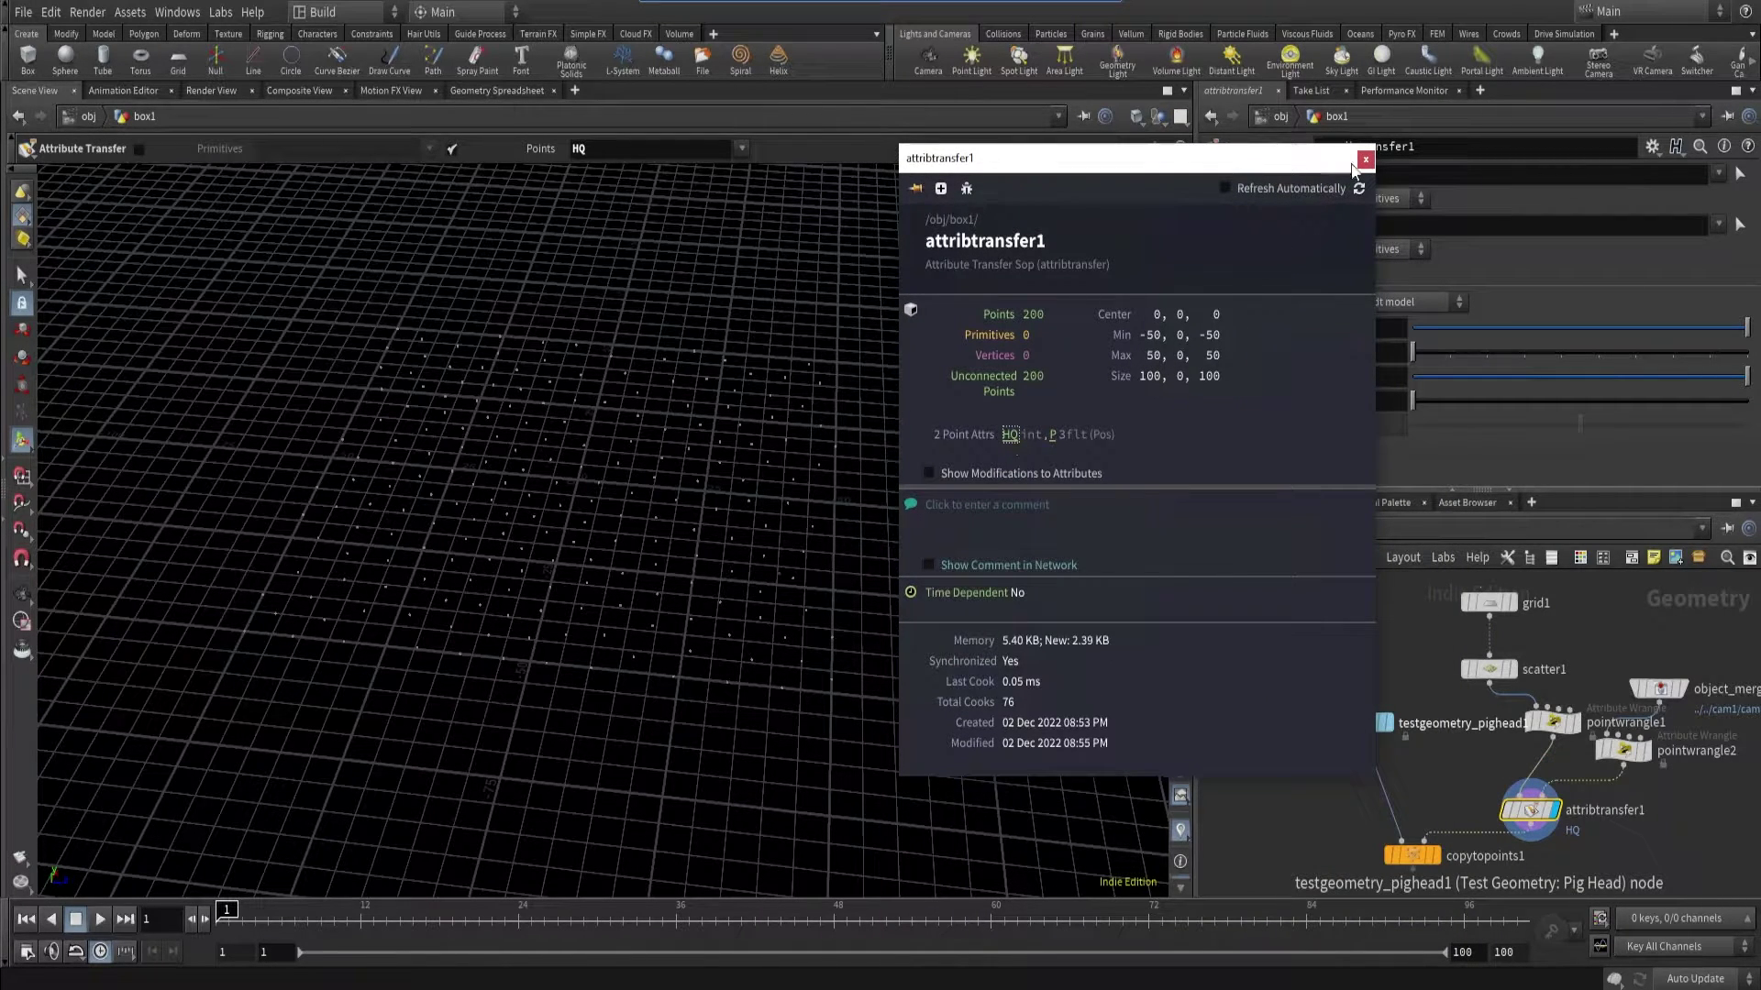
left_click(1366, 159)
- Set the HQ visualizer's Color Type to Ramped Attribute with the ramp range set using Min and Max
left_click(1181, 829)
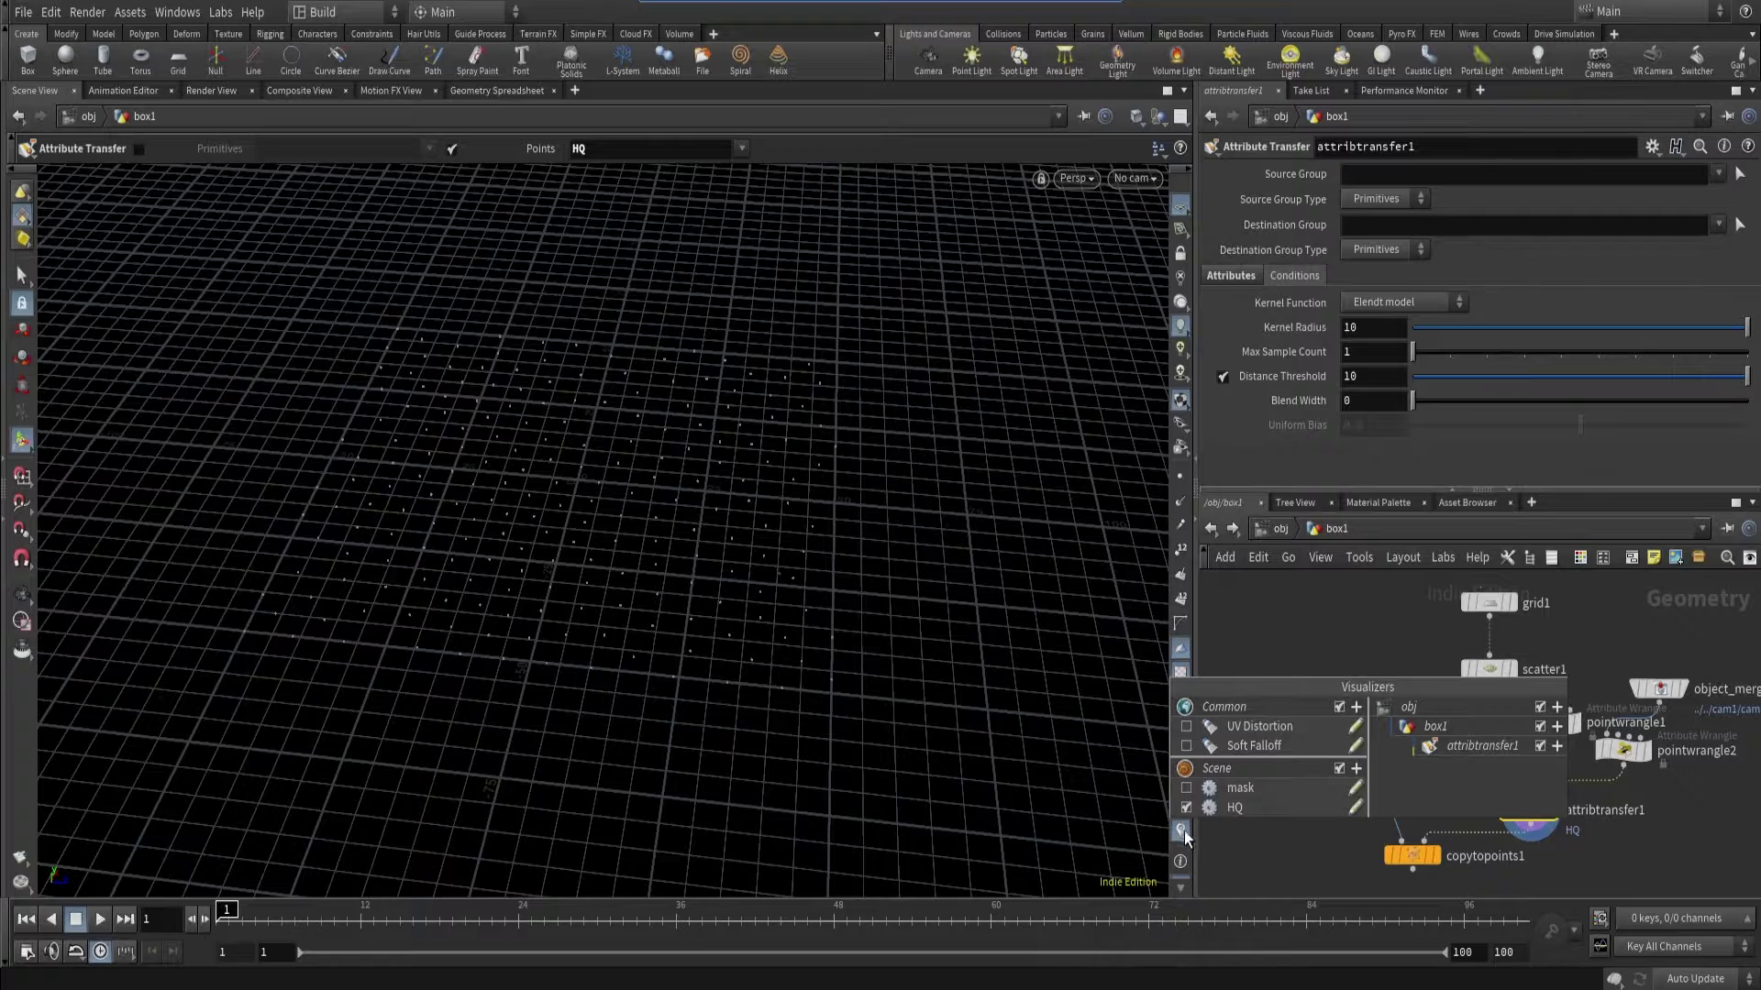
left_click(1353, 810)
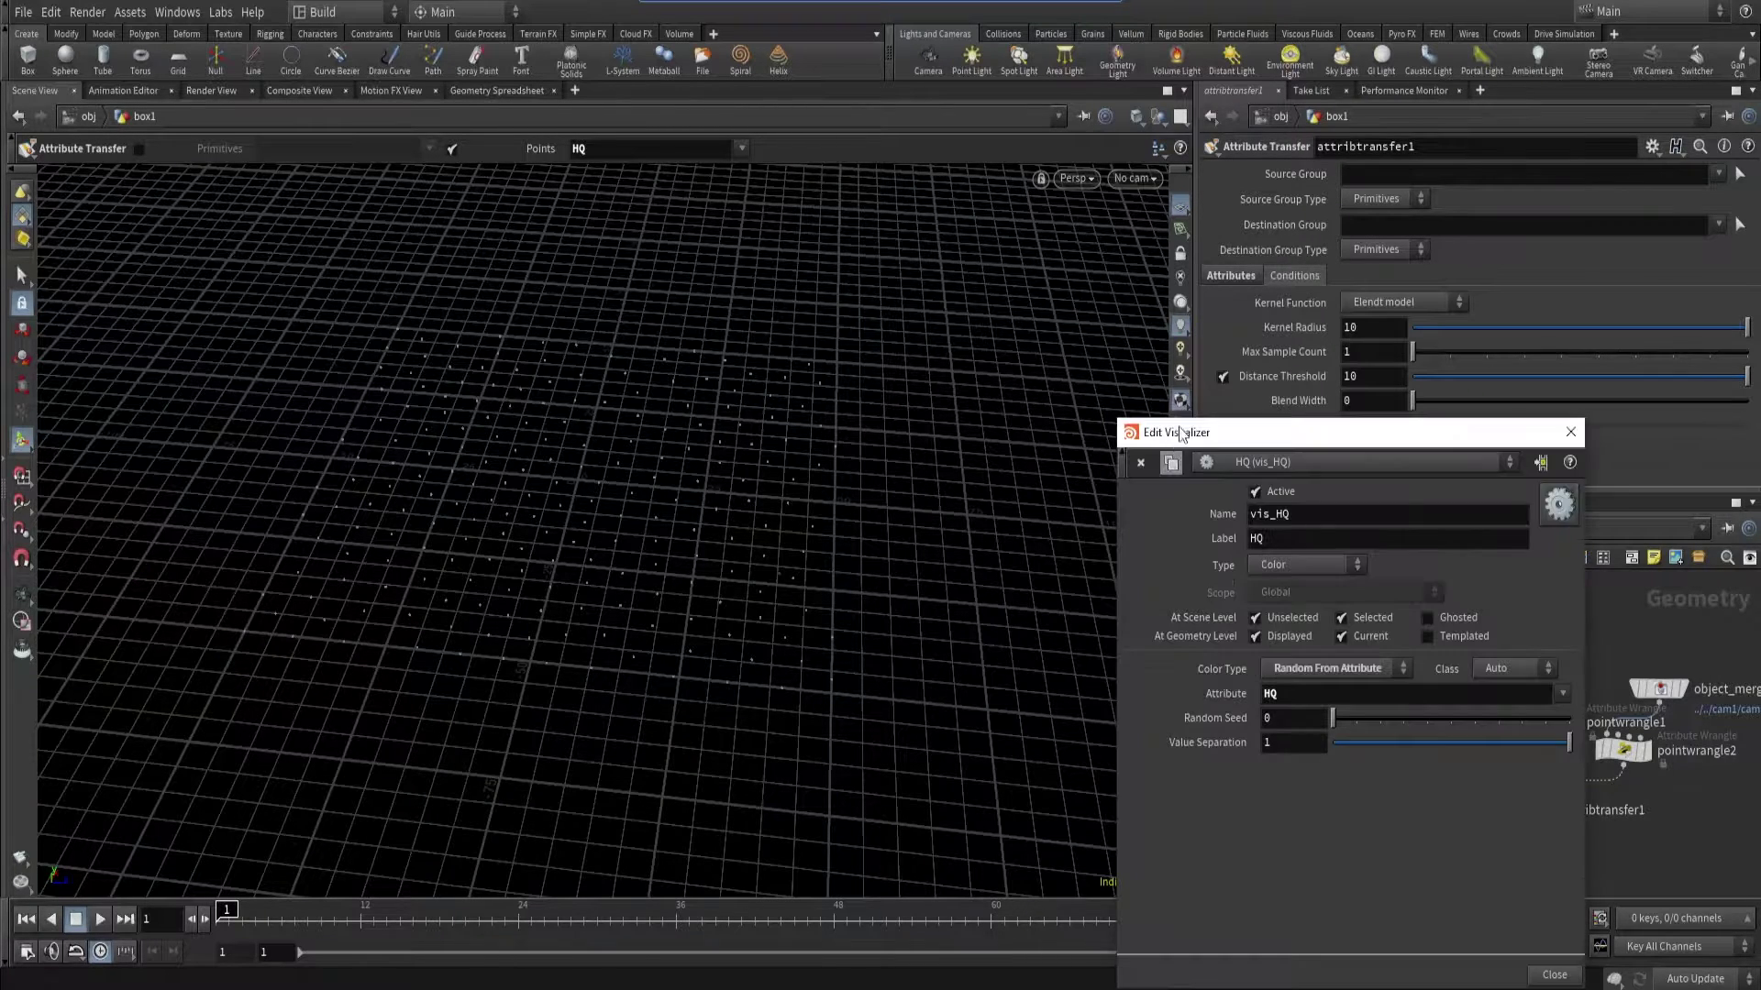
left_click_drag(1277, 447, 1111, 231)
left_click(1152, 440)
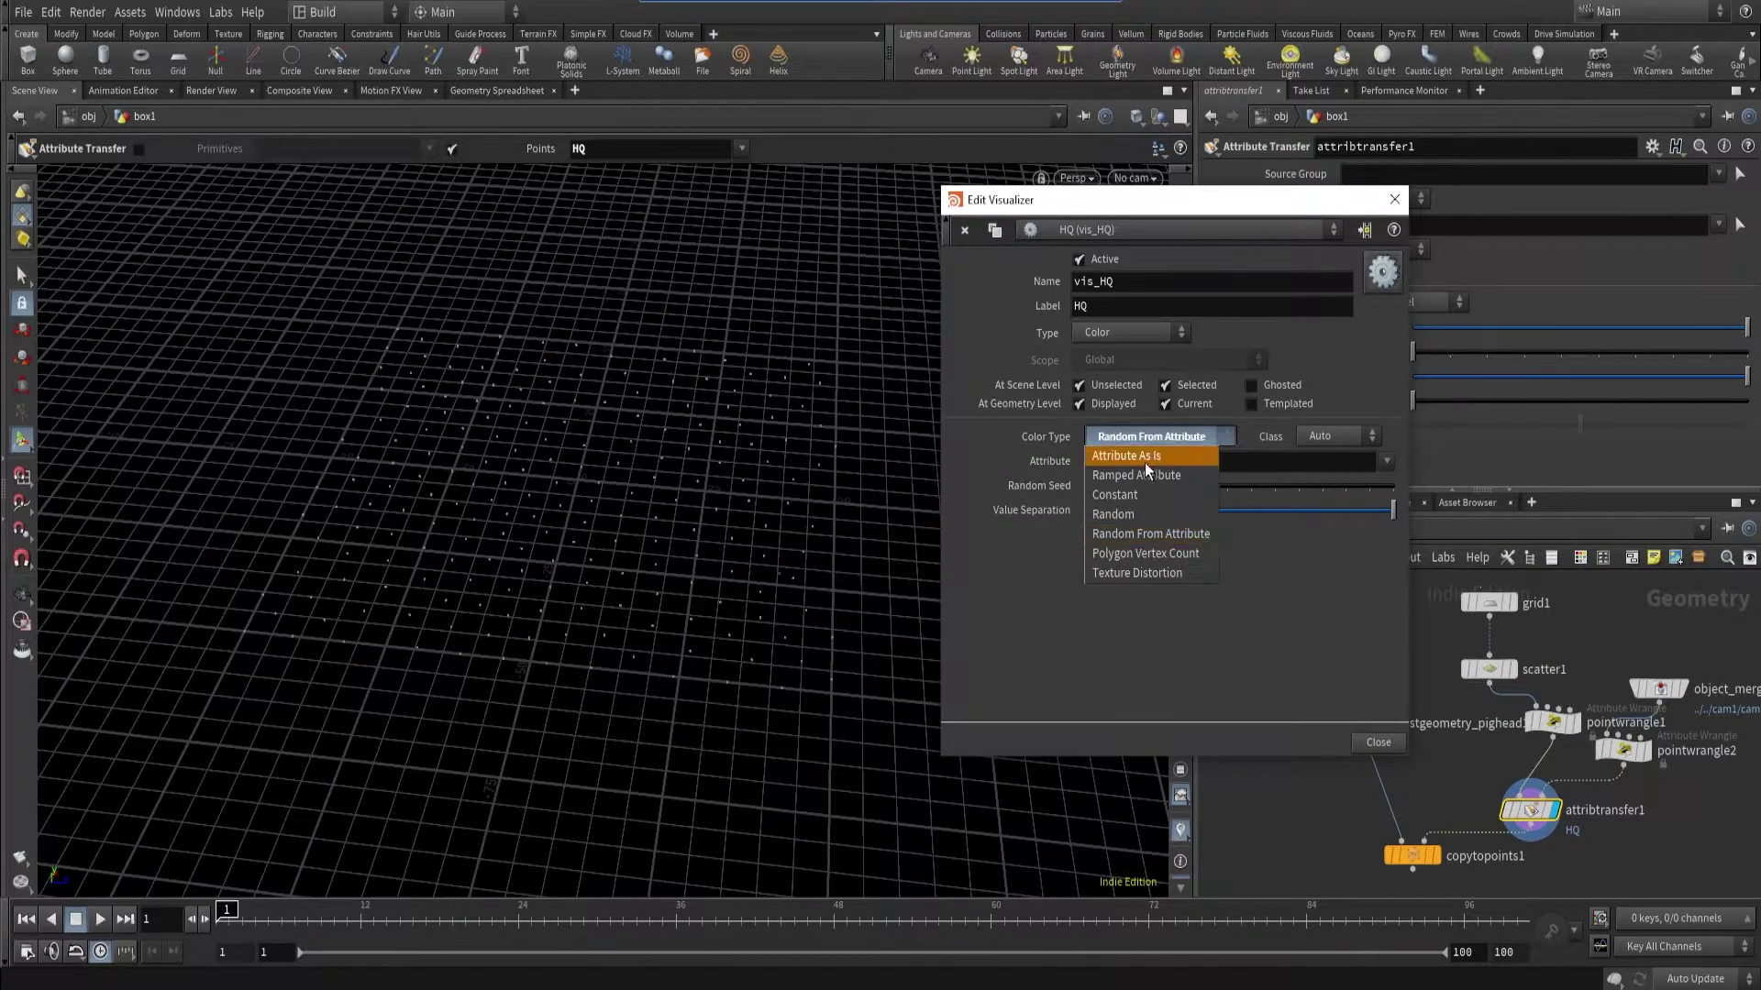
left_click(1136, 475)
left_click(1126, 512)
left_click(1119, 550)
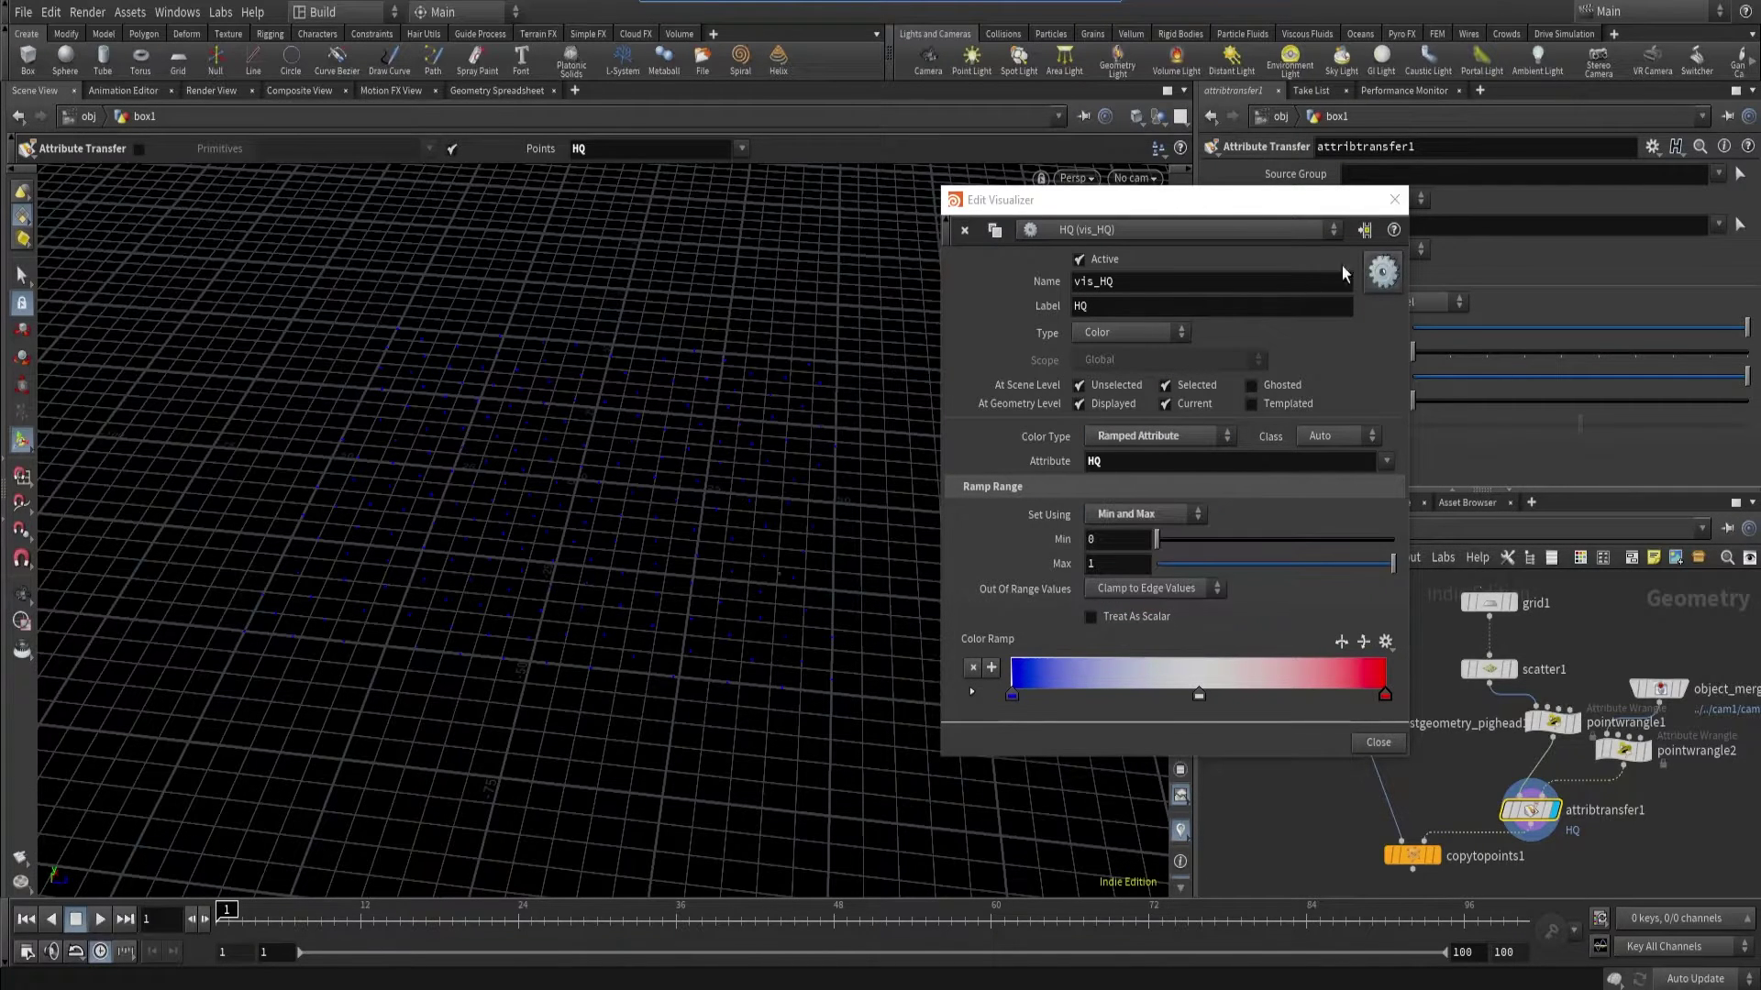
left_click(1395, 199)
- Check the HQ code in both wrangles and raise the Attribute Transfer's Distance Threshold beyond 12.3 to cover more points near the camera
left_click_drag(1445, 381, 1727, 378)
middle_click(1393, 376)
middle_click_drag(1393, 376, 1440, 378)
left_click(1623, 752)
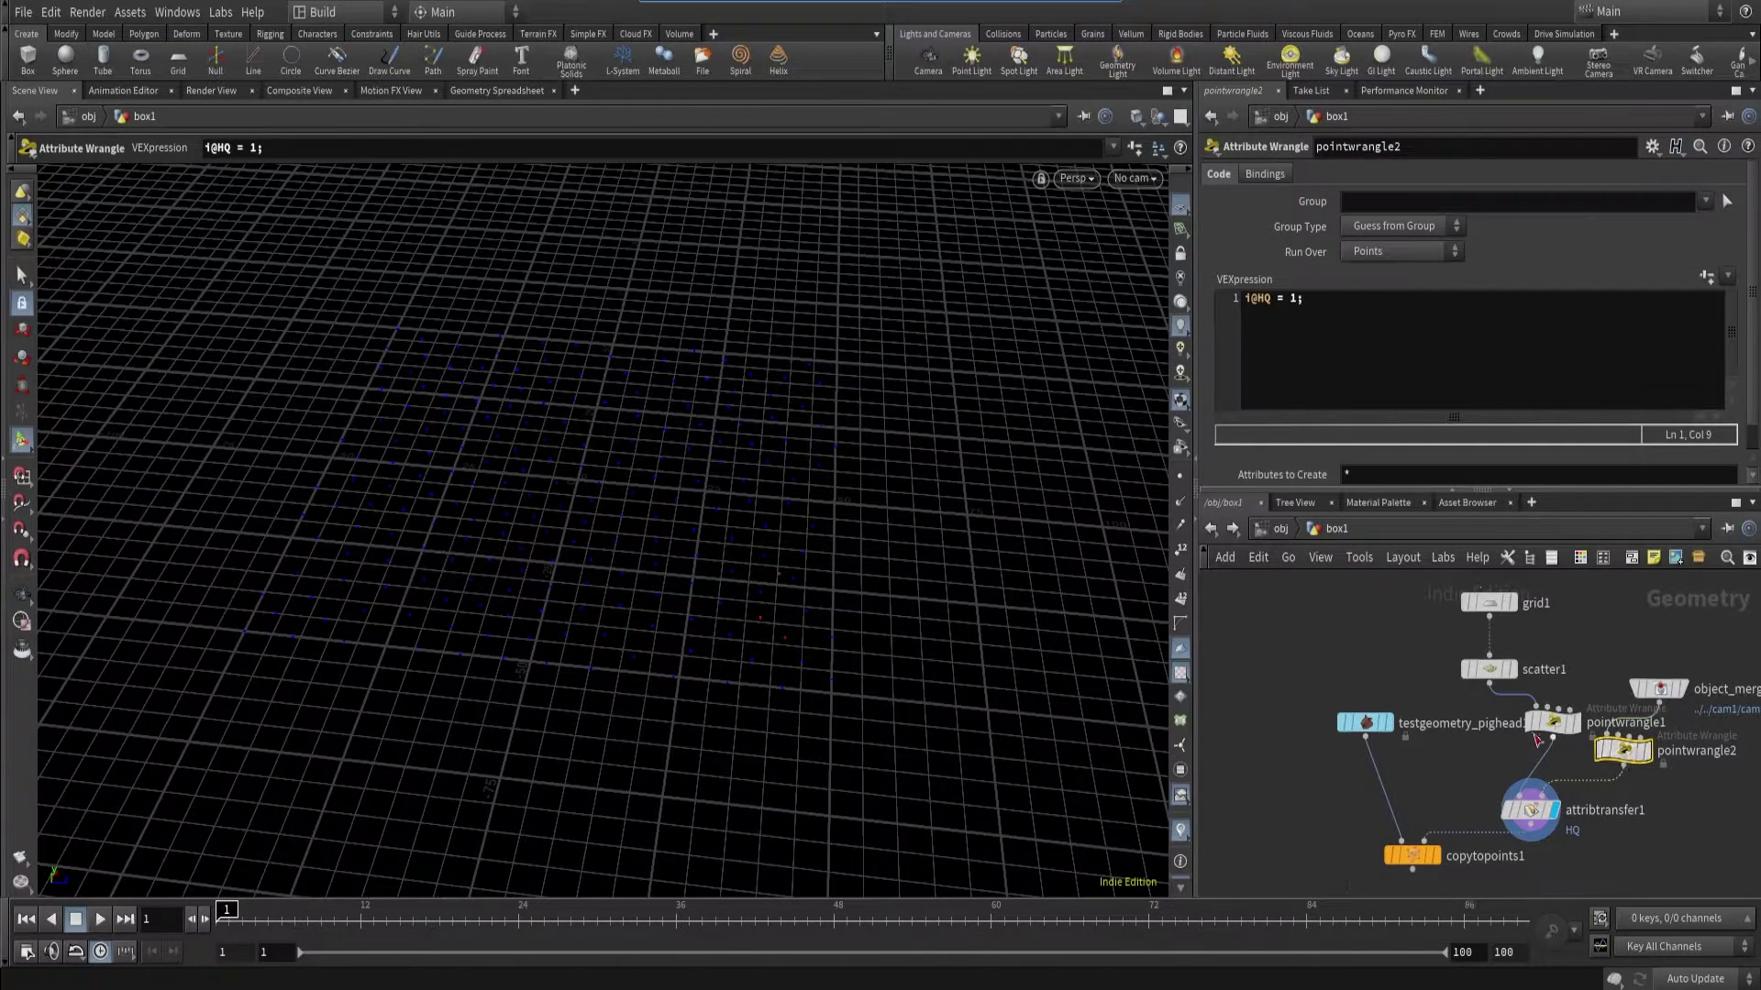
left_click(1553, 722)
left_click(1532, 811)
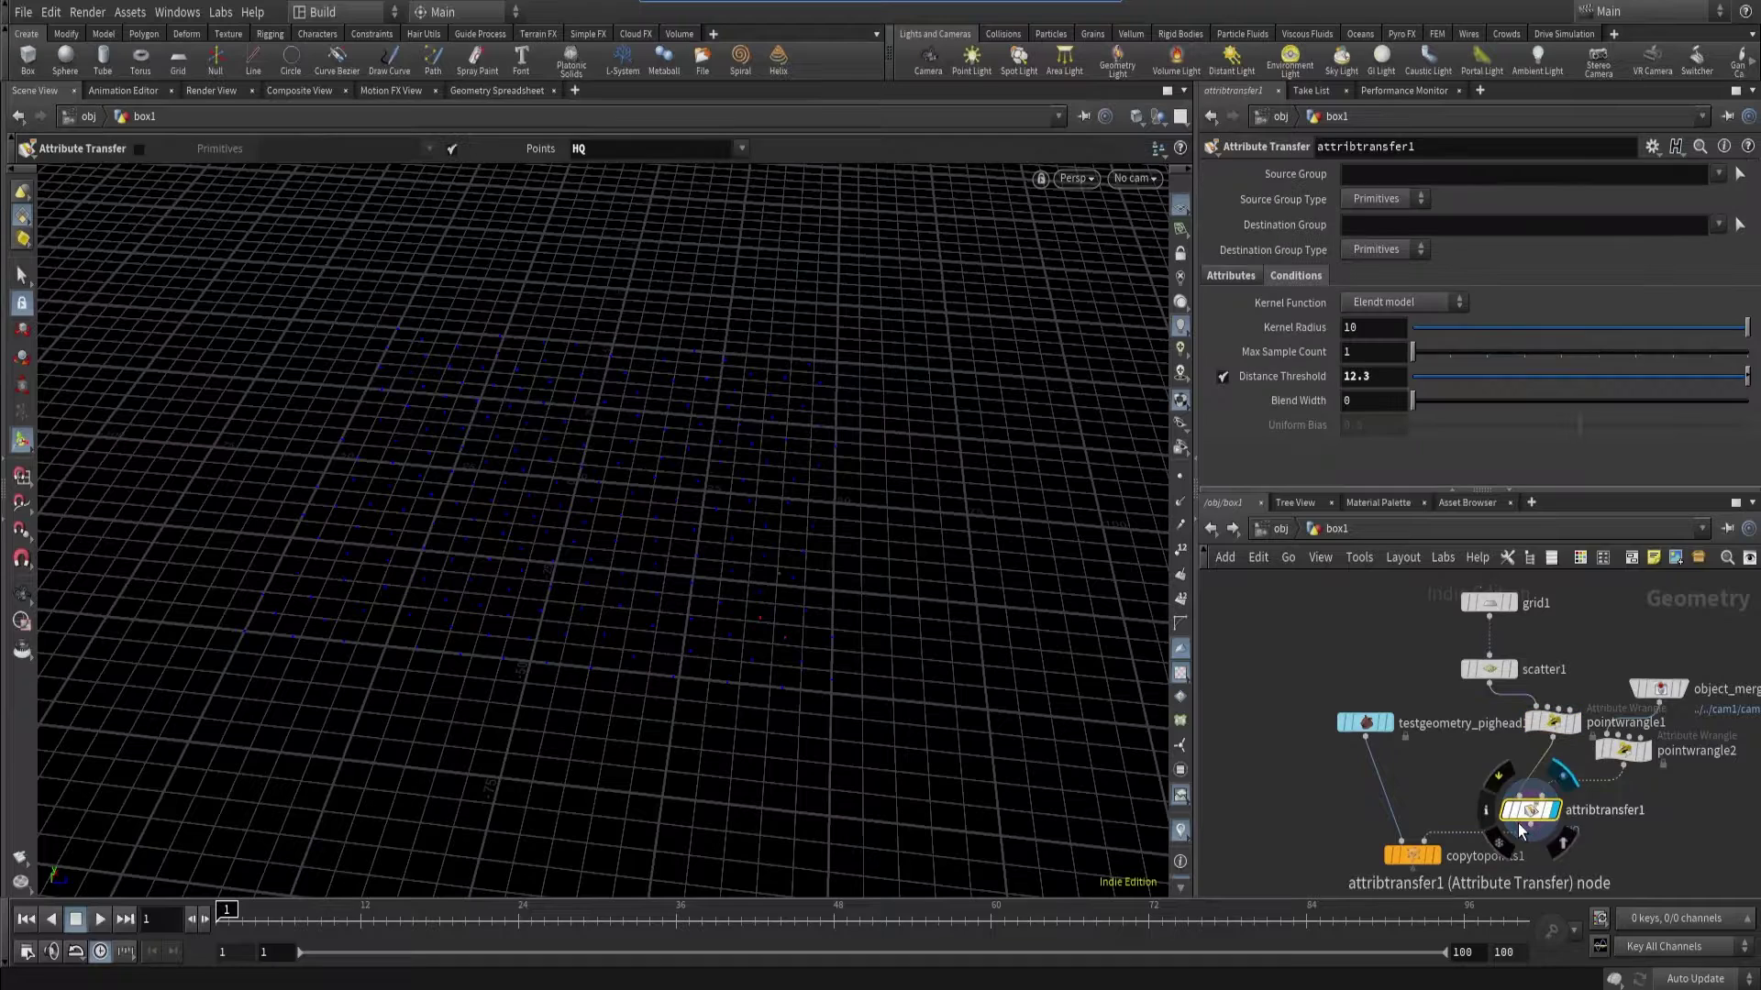
middle_click_drag(1366, 376, 1733, 368)
- Rearrange the pig head and Copy to Points nodes to make room between them, and display Copy to Points
left_click_drag(1365, 724, 1293, 660)
middle_click_drag(1415, 856, 1403, 789)
left_click(1424, 790)
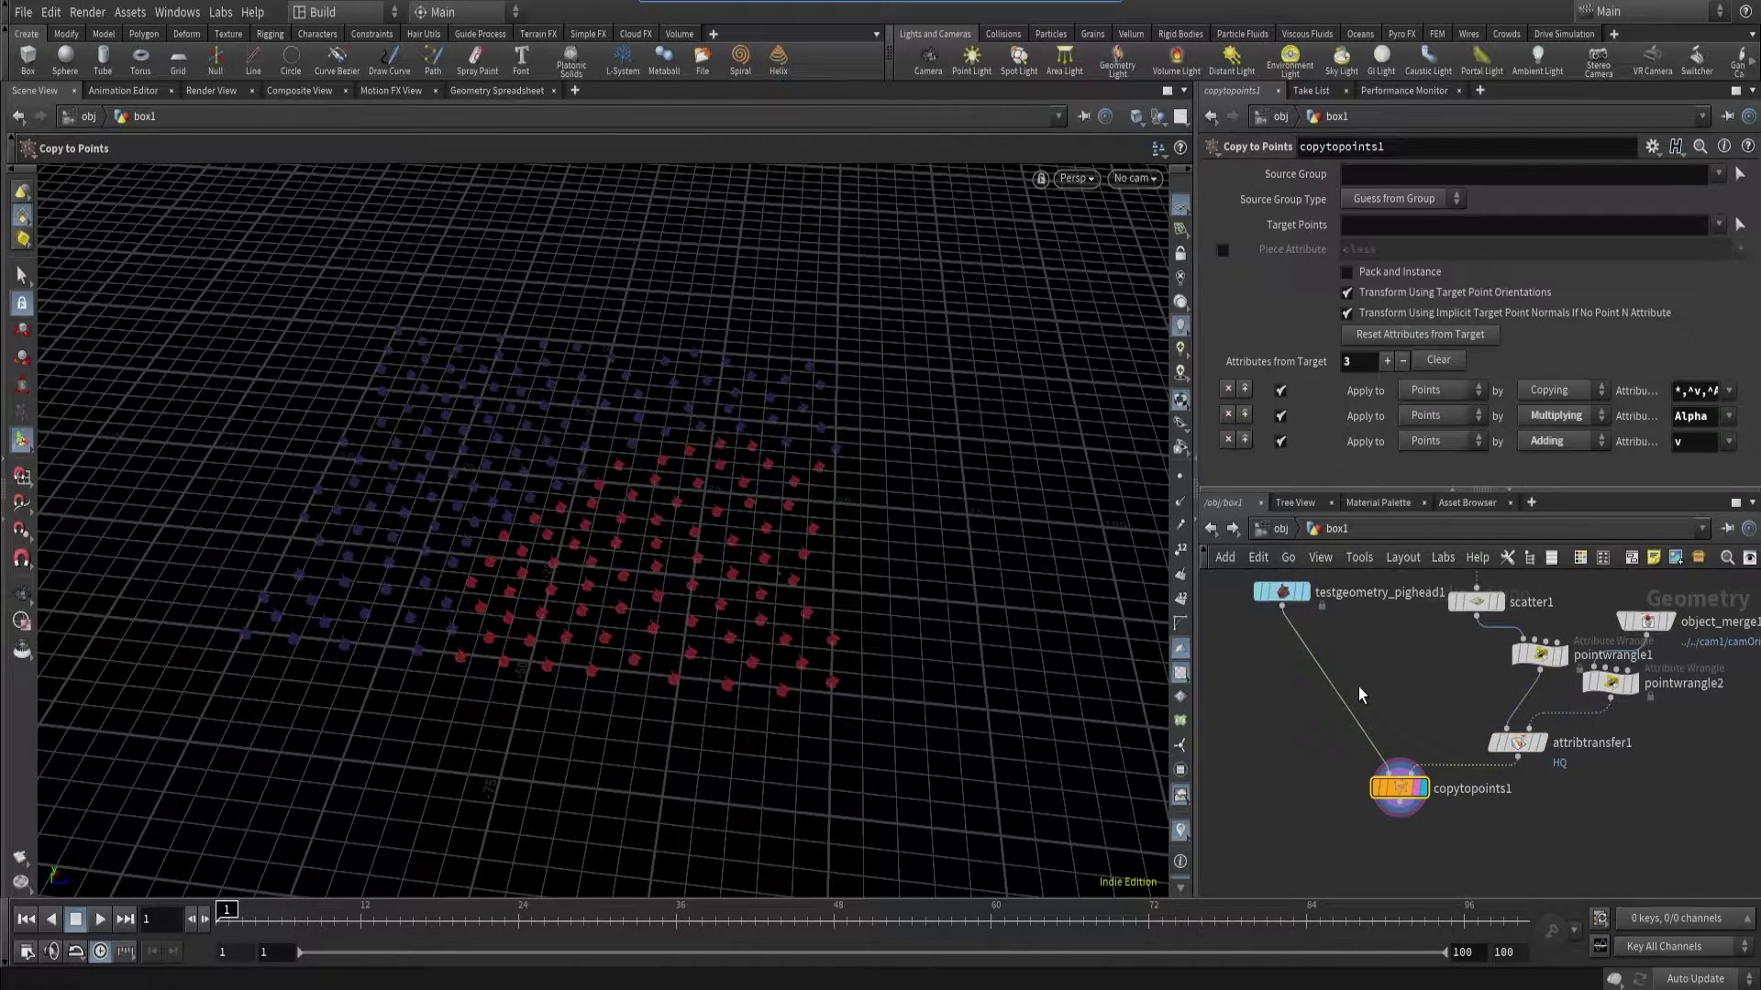
- Insert a PolyReduce node between the pig head and Copy to Points, and display it
key("Tab")
type("poly")
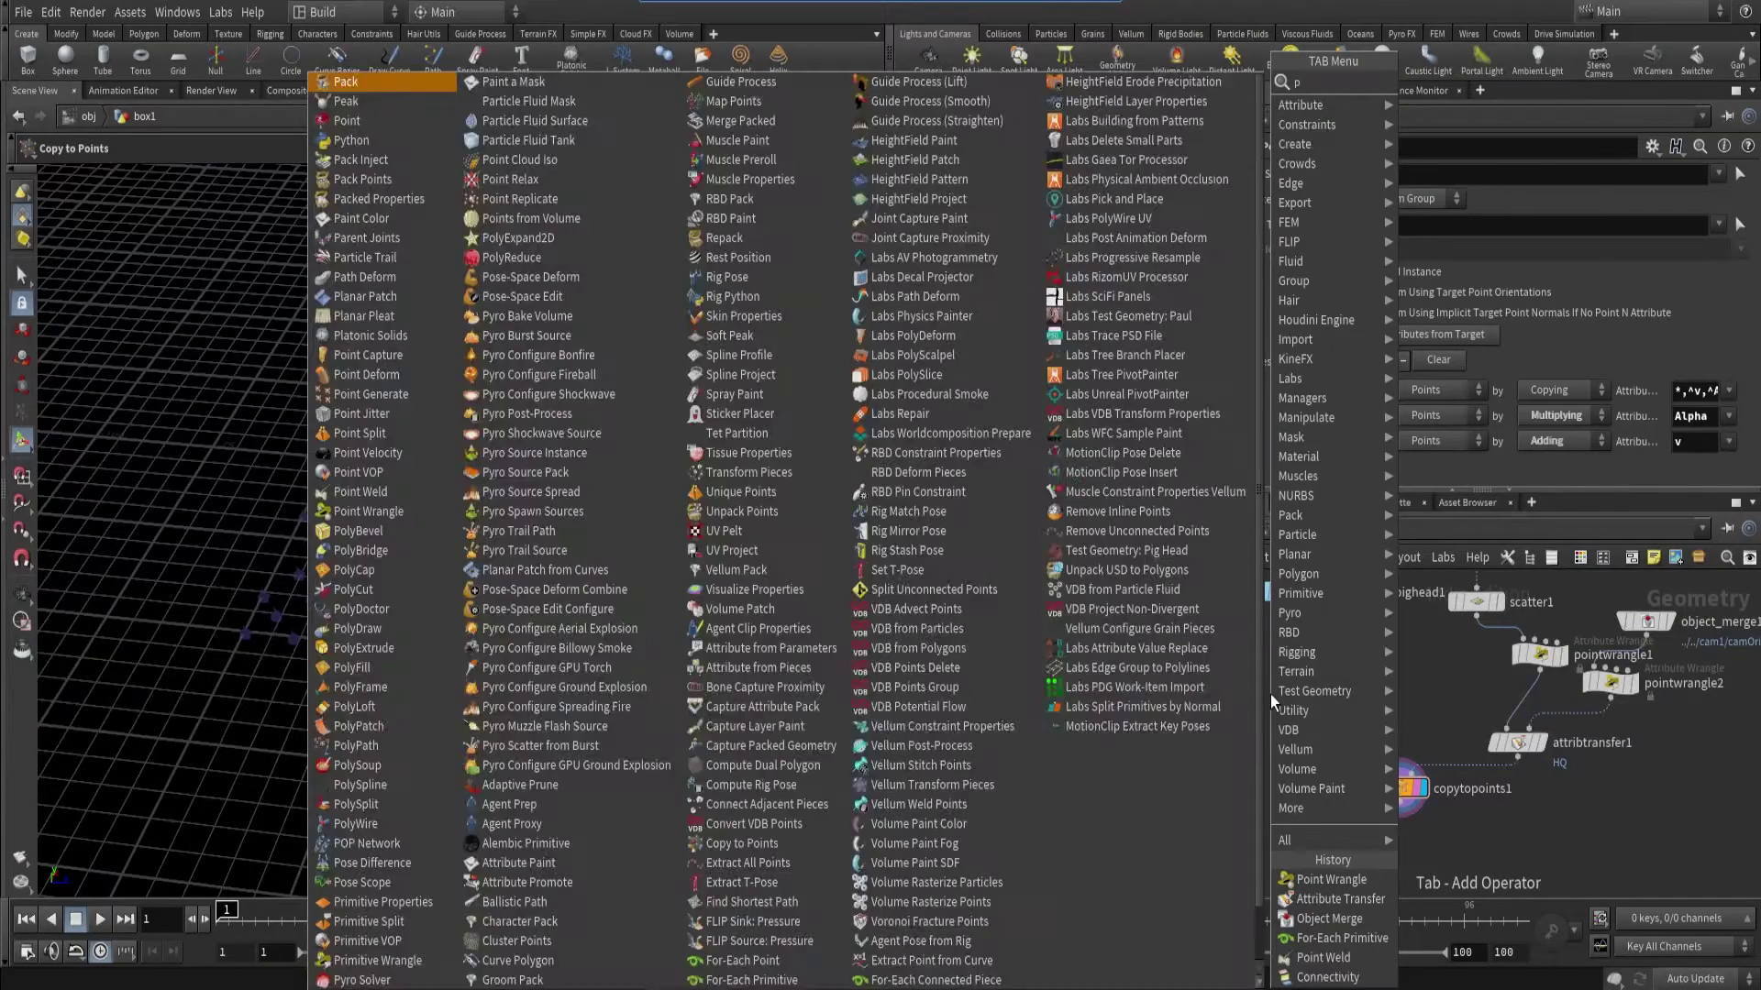
left_click(1444, 277)
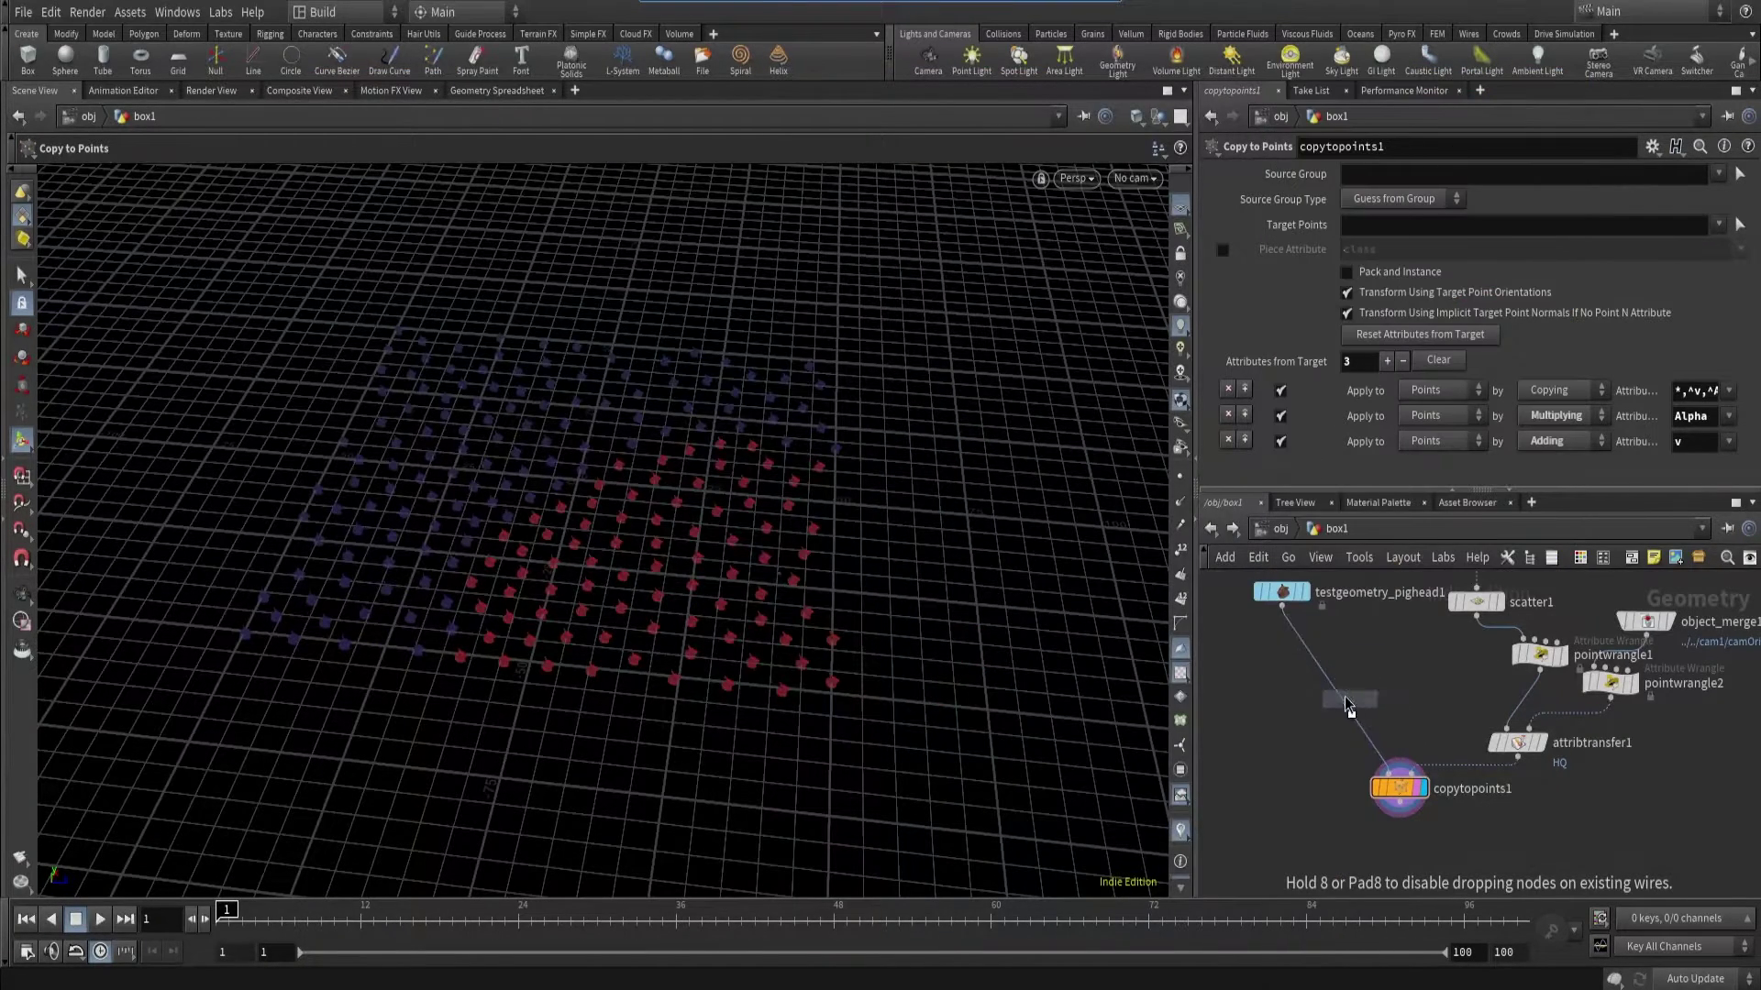
left_click(1362, 704)
scroll(1362, 704, "up", 2)
left_click(1376, 694)
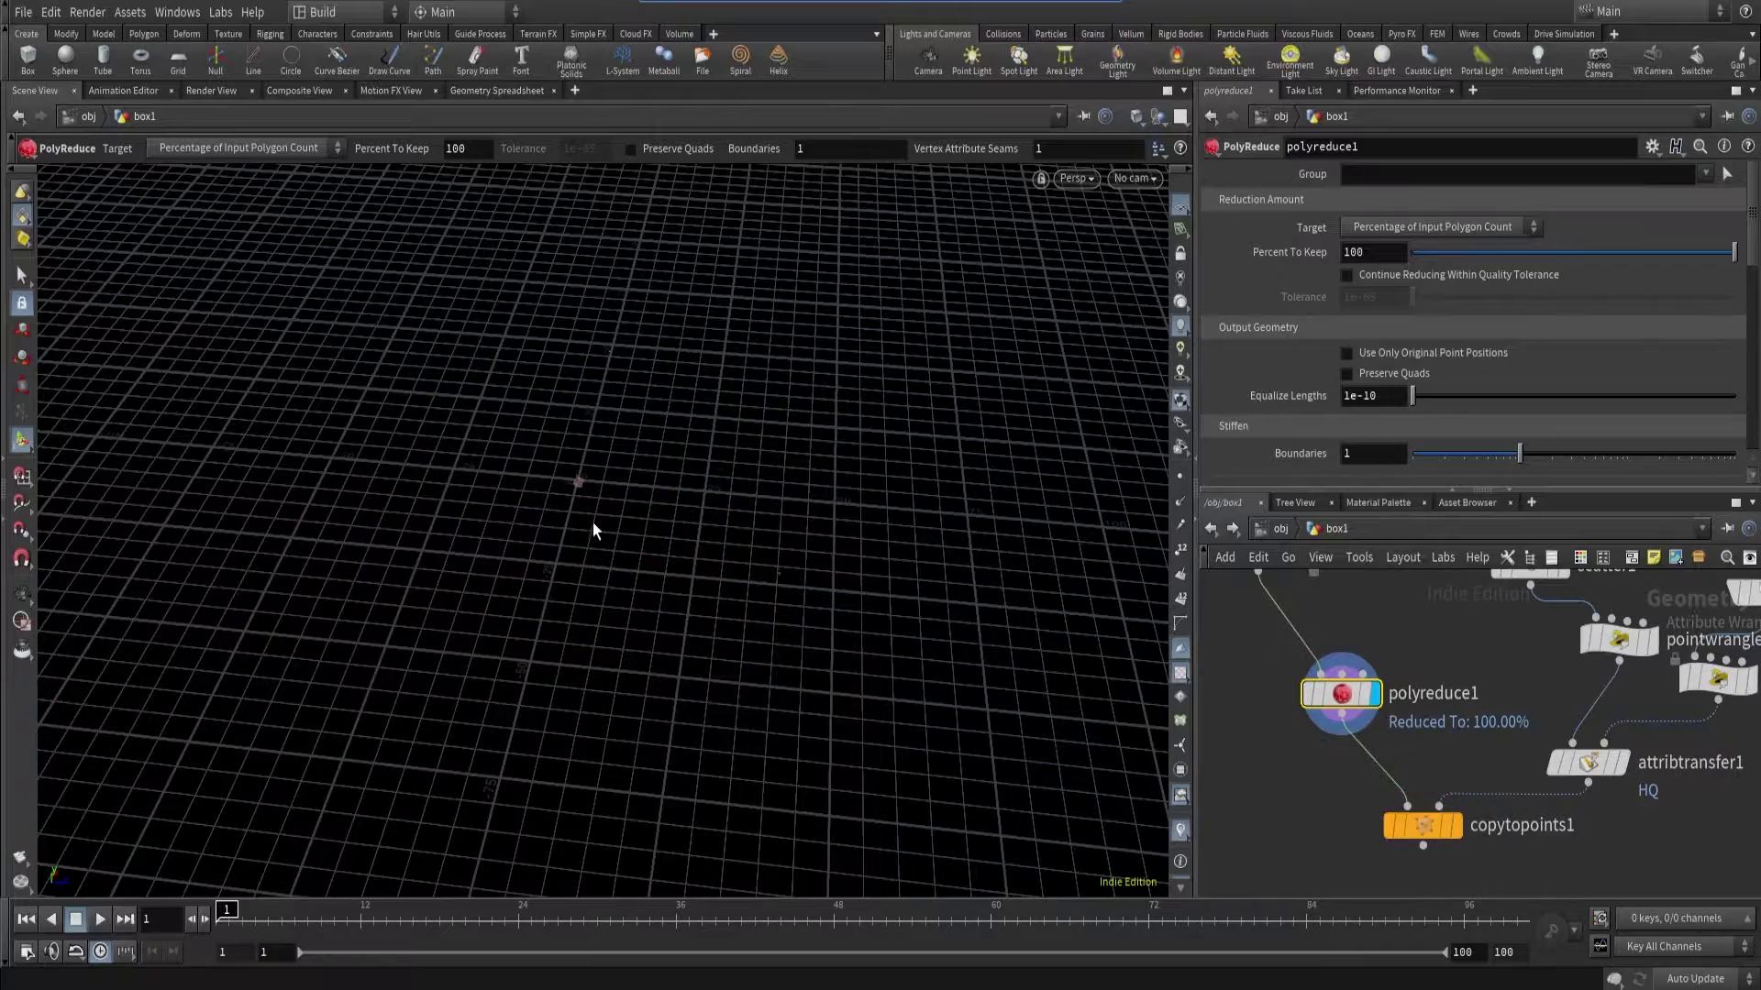
- Set the PolyReduce's Percent To Keep to 10 and view the reduced pig head up close
key("Escape")
key("Return")
double_click(1366, 252)
type("10")
key("Return")
left_click_drag(523, 397, 712, 346)
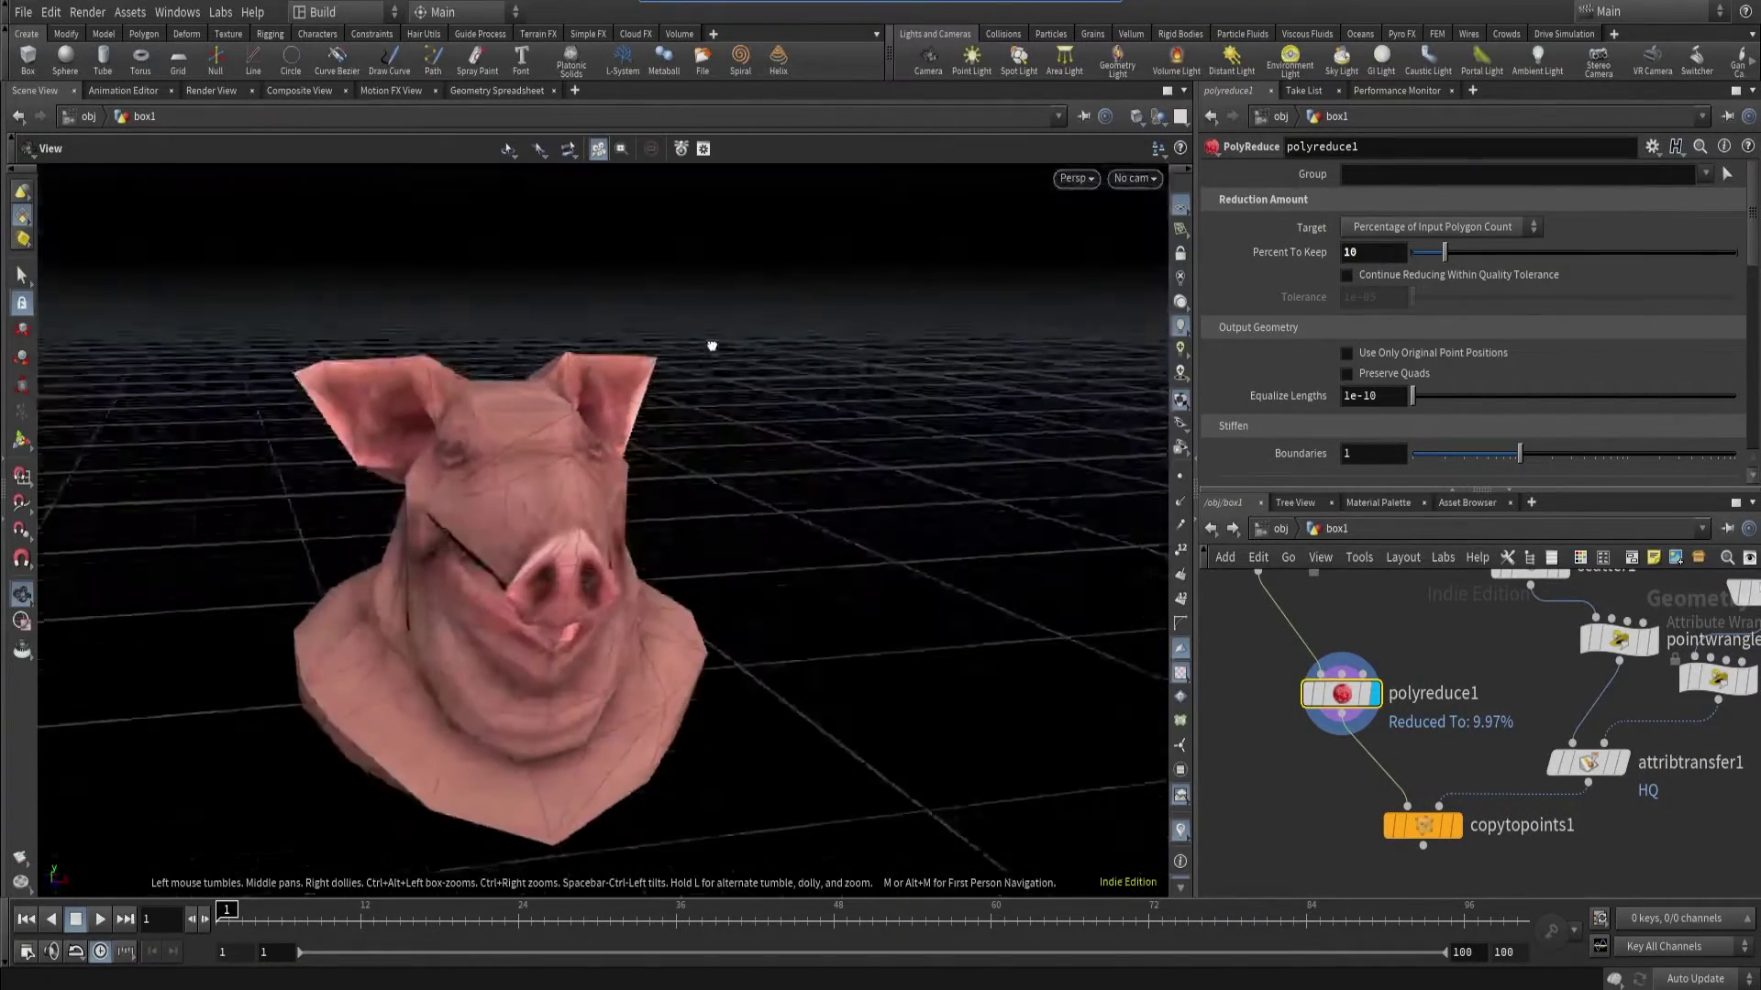
- Add a Switch-If node with the PolyReduce as first input and the original pig head as second input, and display it
scroll(1313, 731, "down", 3)
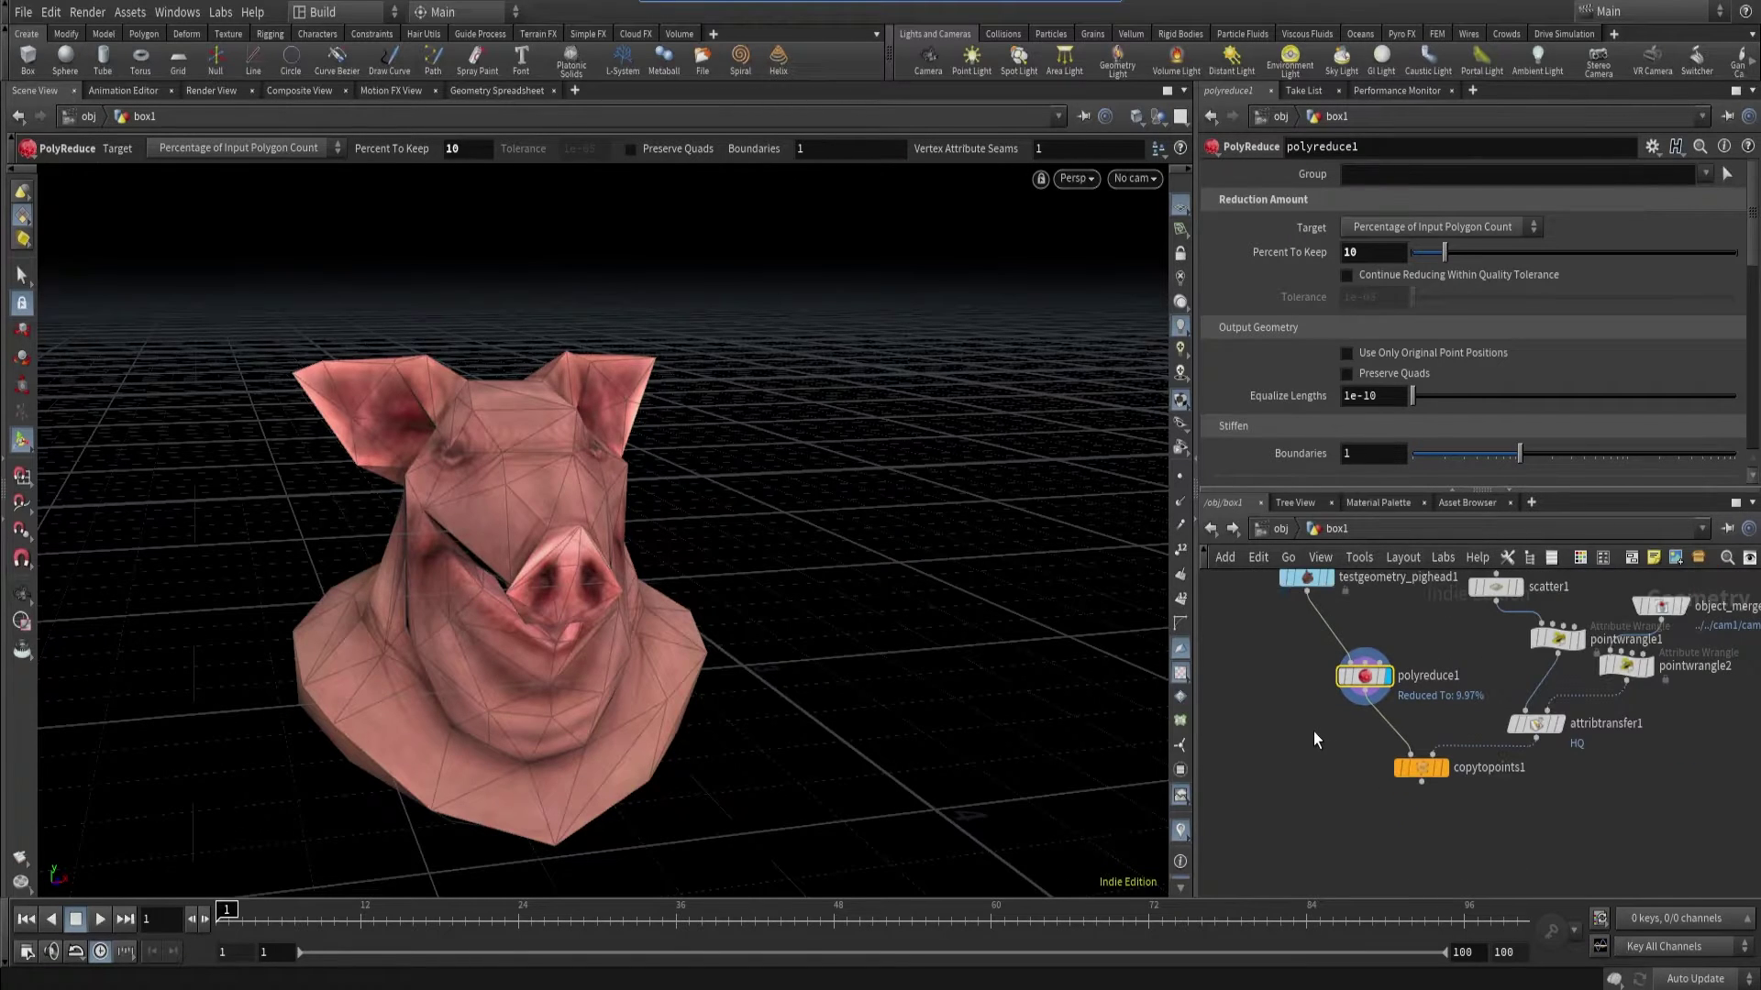
key("Tab")
mouse_move(1337, 711)
left_click(1513, 143)
left_click(1317, 777)
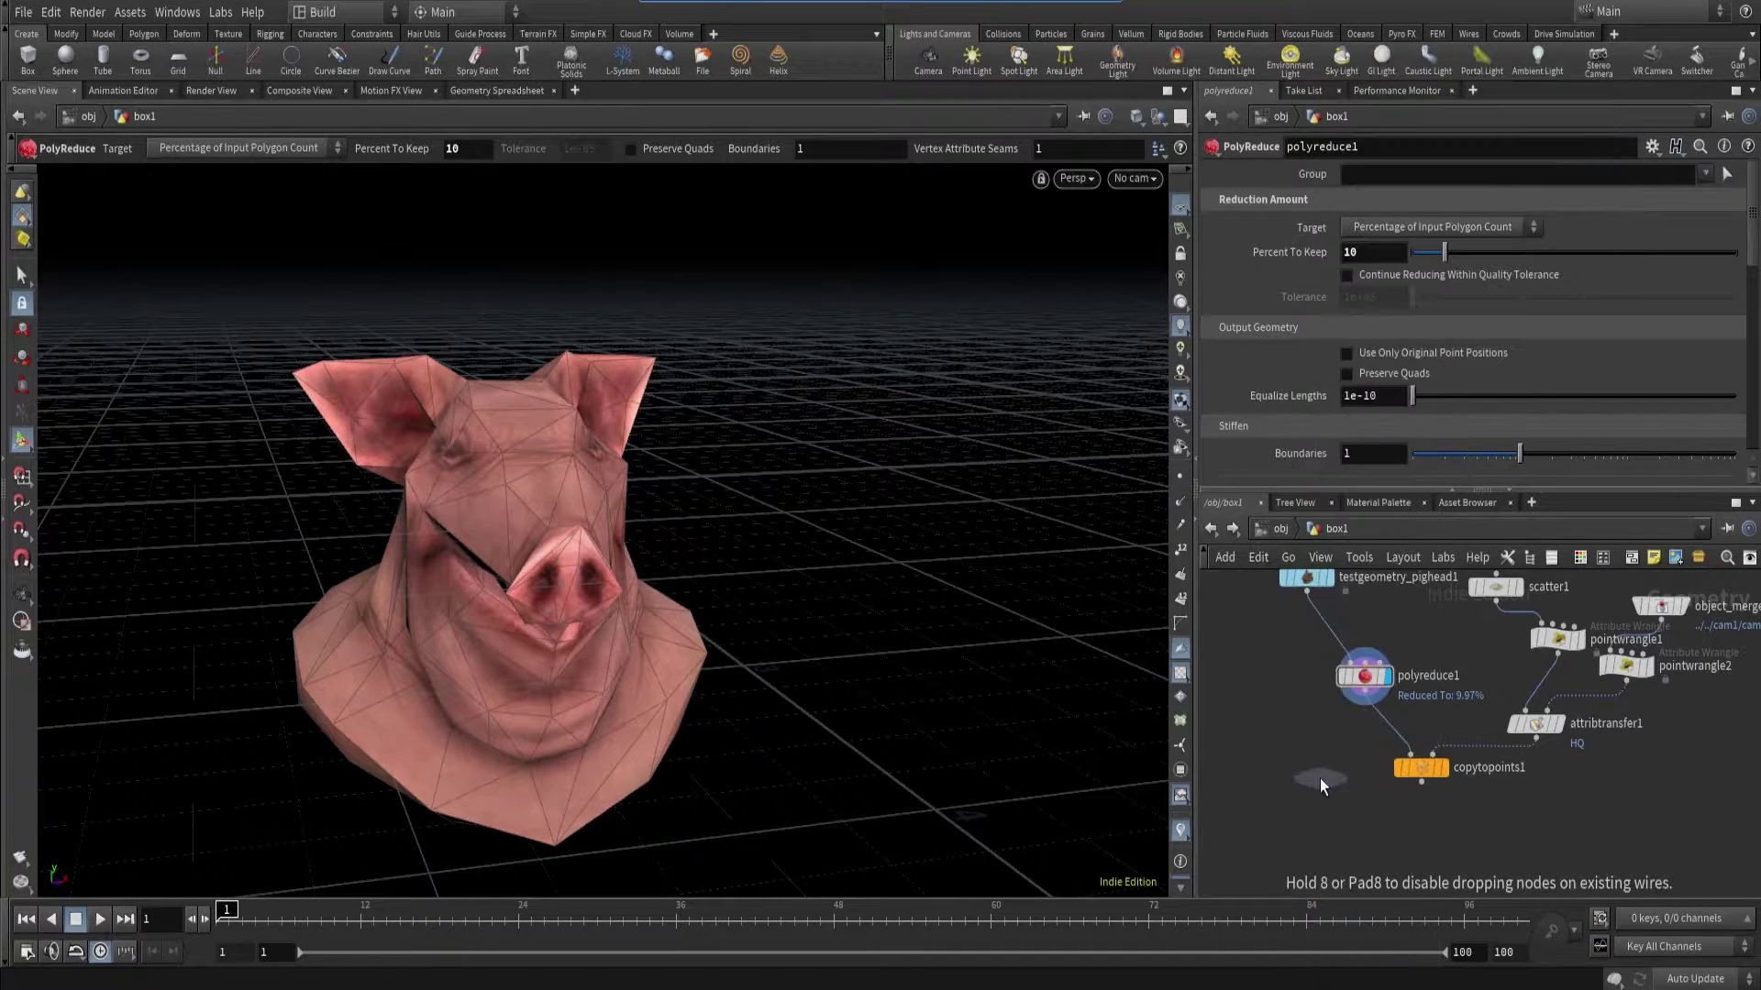
mouse_move(1370, 689)
left_mouse_down()
mouse_move(1251, 680)
mouse_move(1261, 724)
mouse_move(1324, 763)
mouse_move(1313, 743)
left_mouse_up()
left_click(1307, 587)
left_click(1323, 761)
key("r")
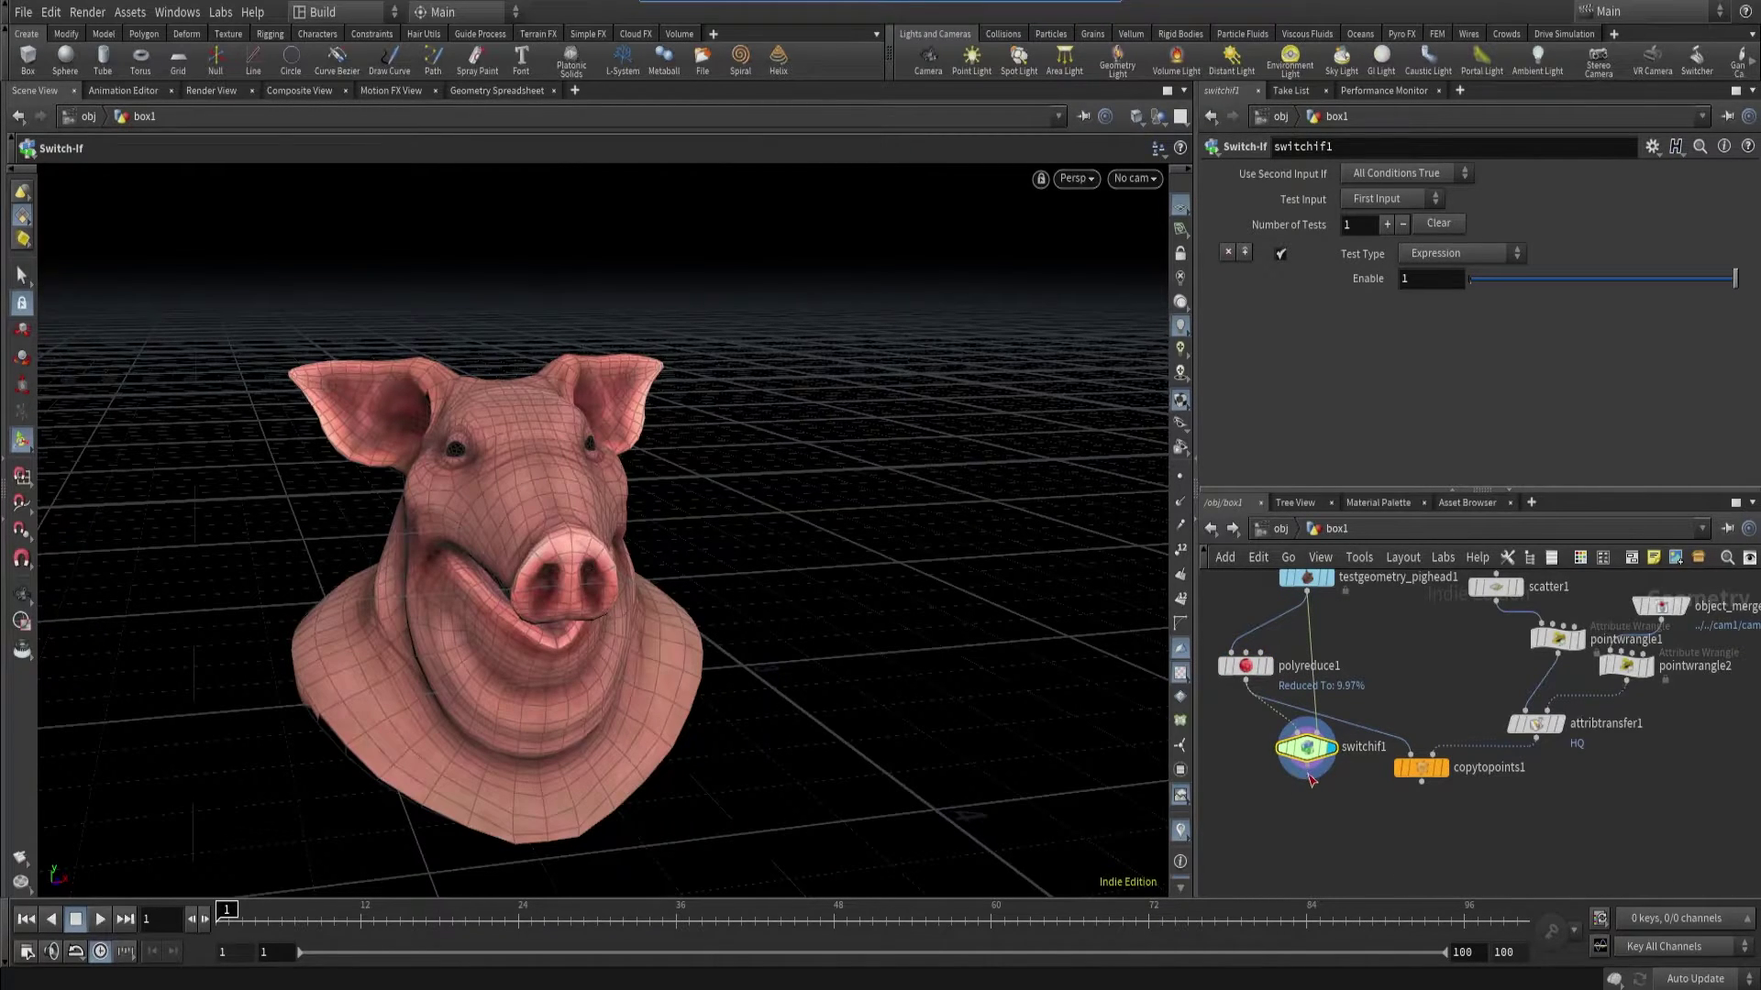
- Connect the Switch-If output to the first input of Copy to Points and display Copy to Points
left_click(1311, 778)
left_click(1410, 755)
left_click(1442, 770)
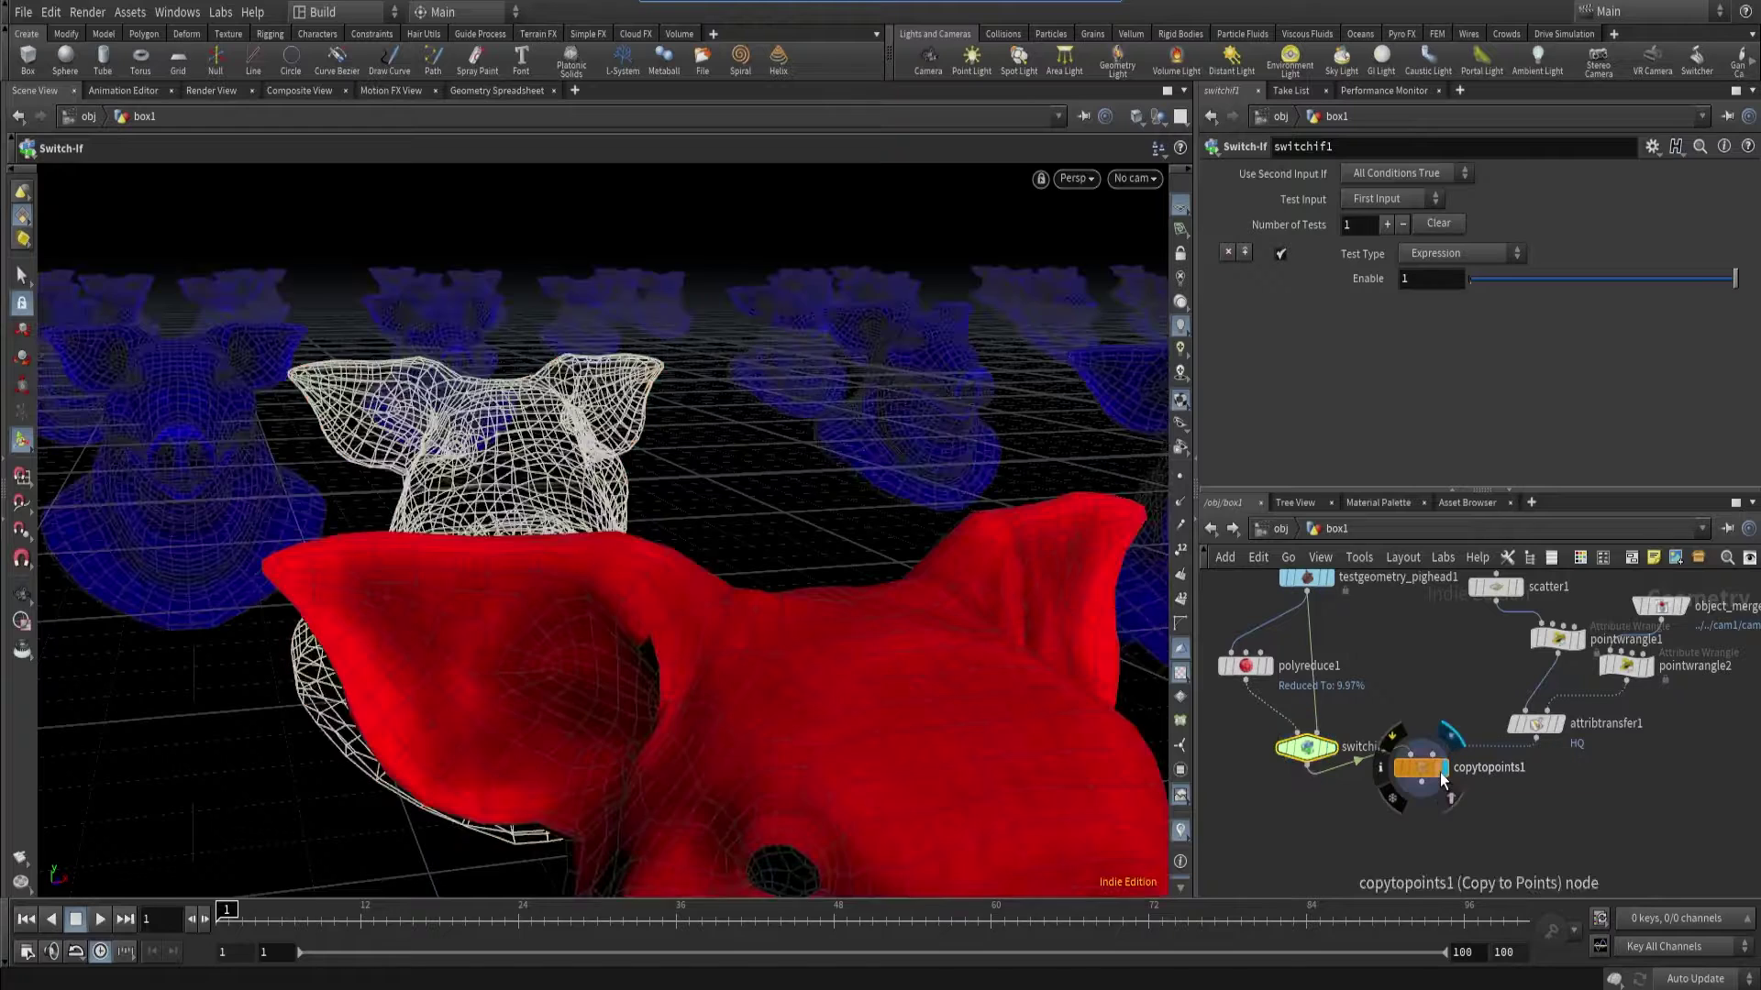
left_click(1422, 768)
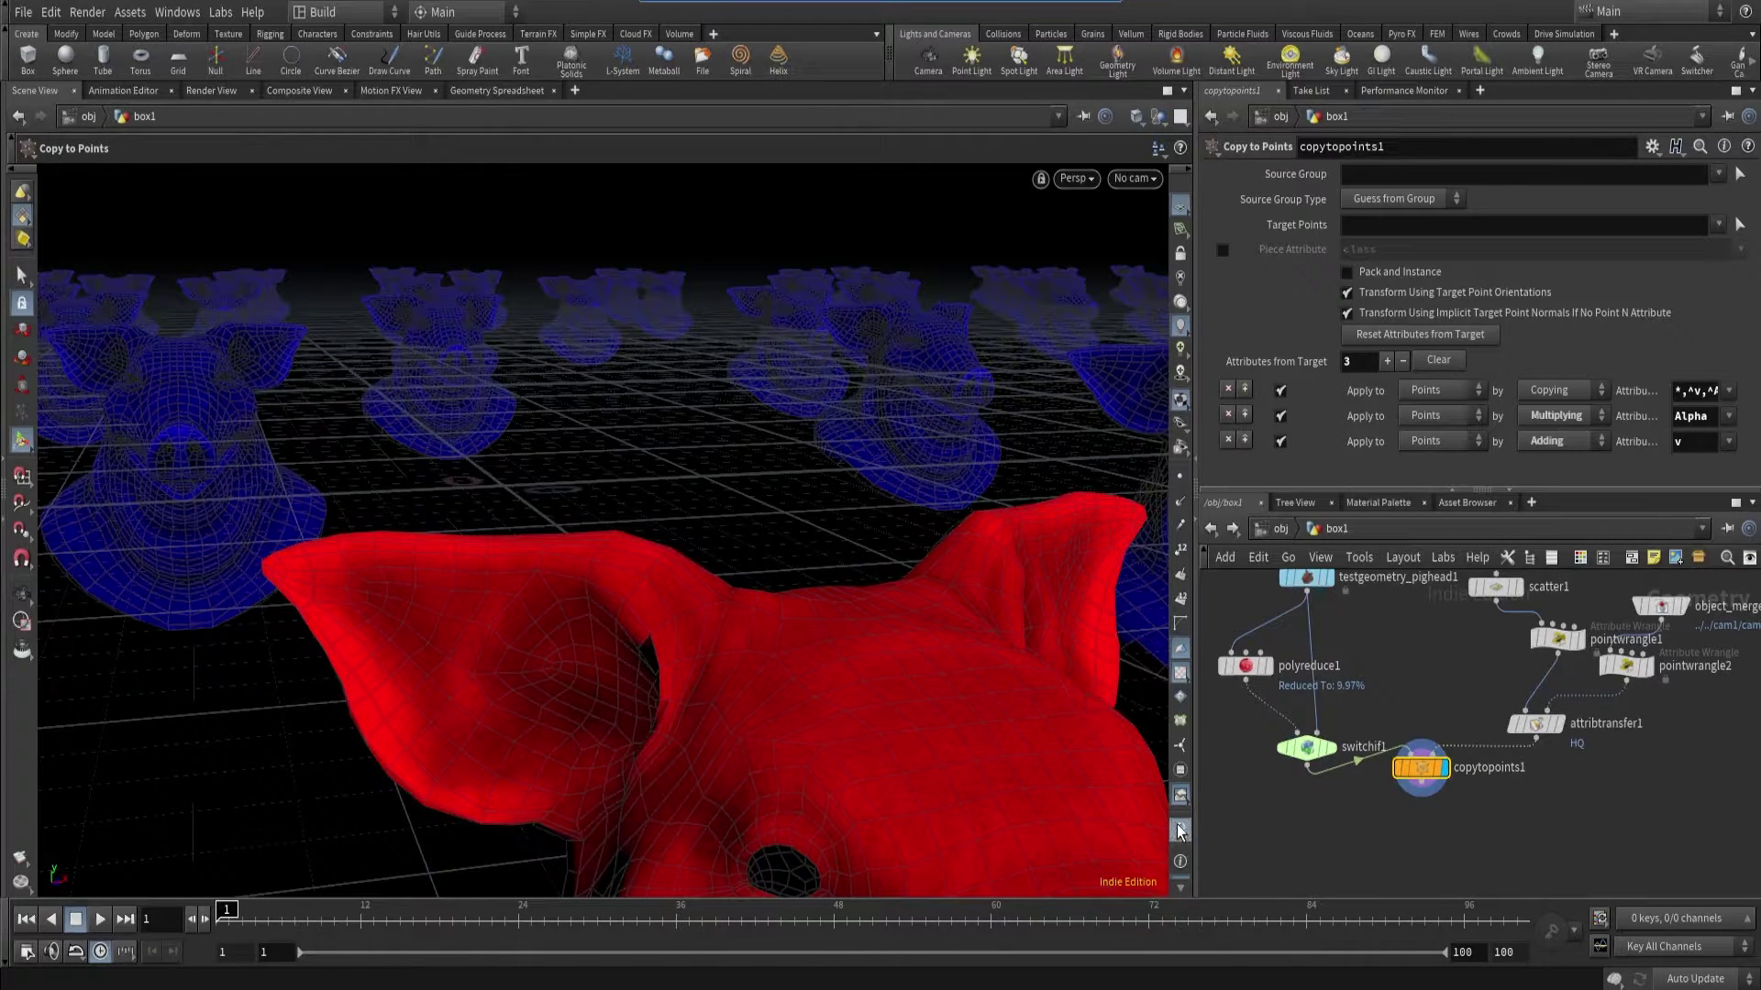
- Look through cam1 with the visualizers turned off, and save the scene
left_click(1135, 178)
left_click(1154, 272)
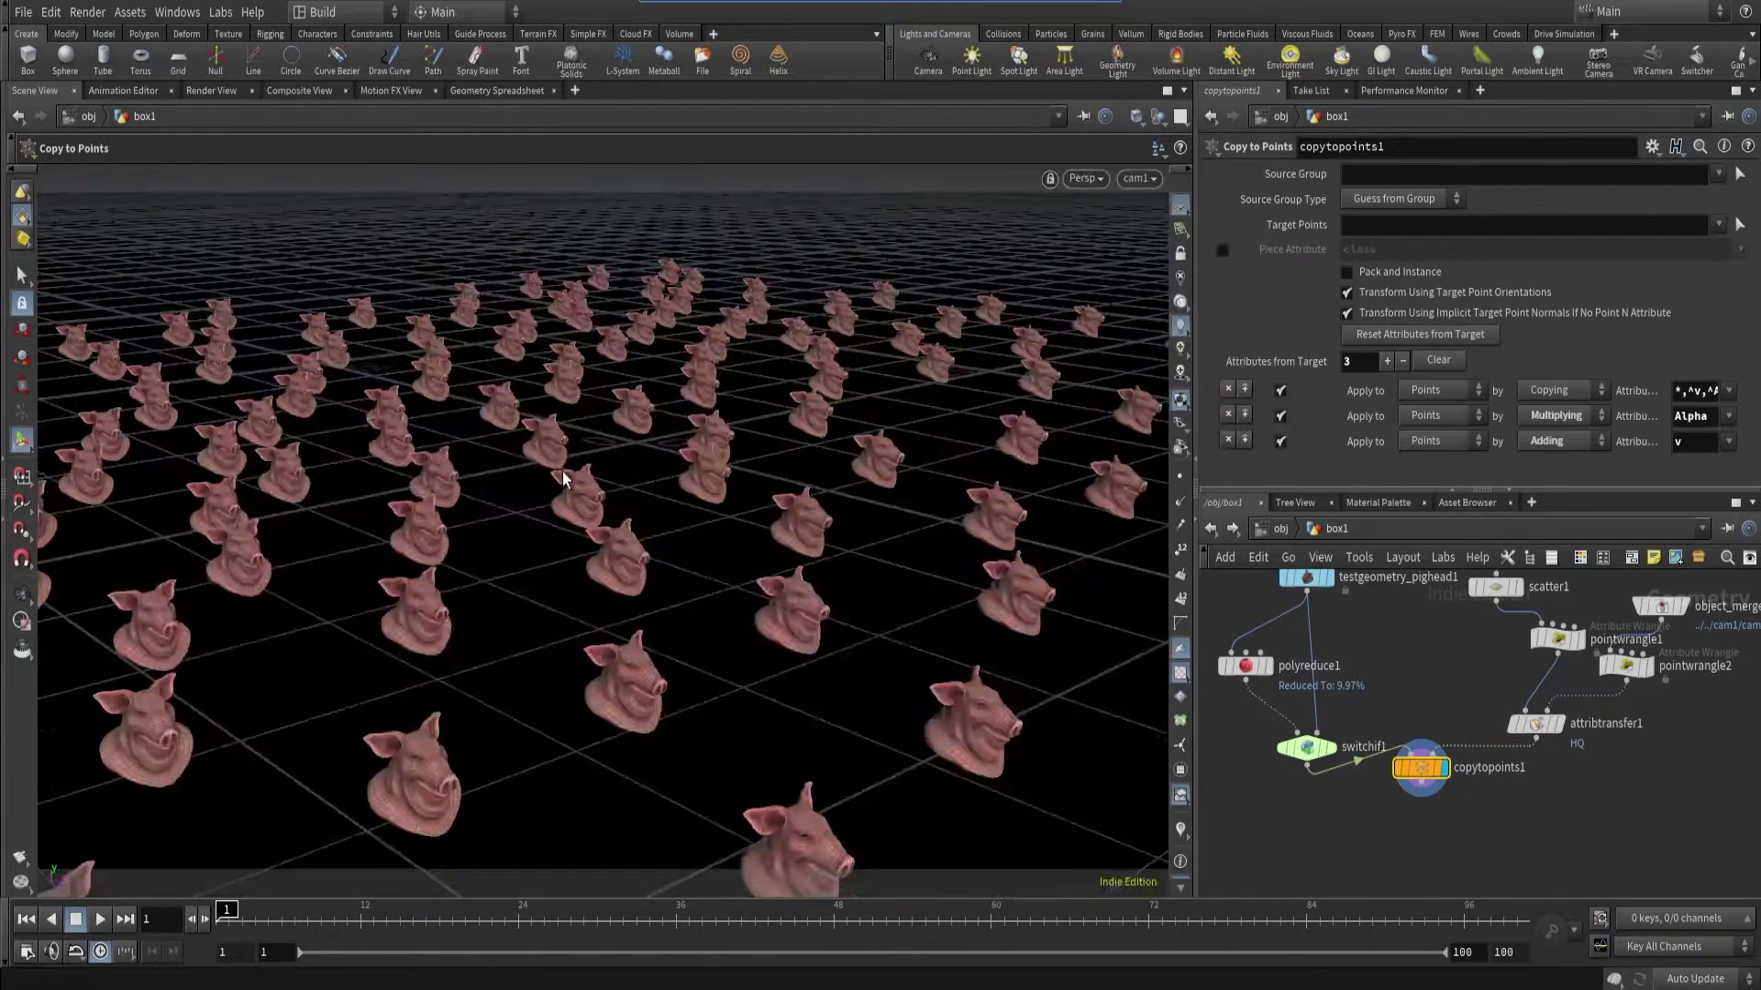
key("ctrl+s")
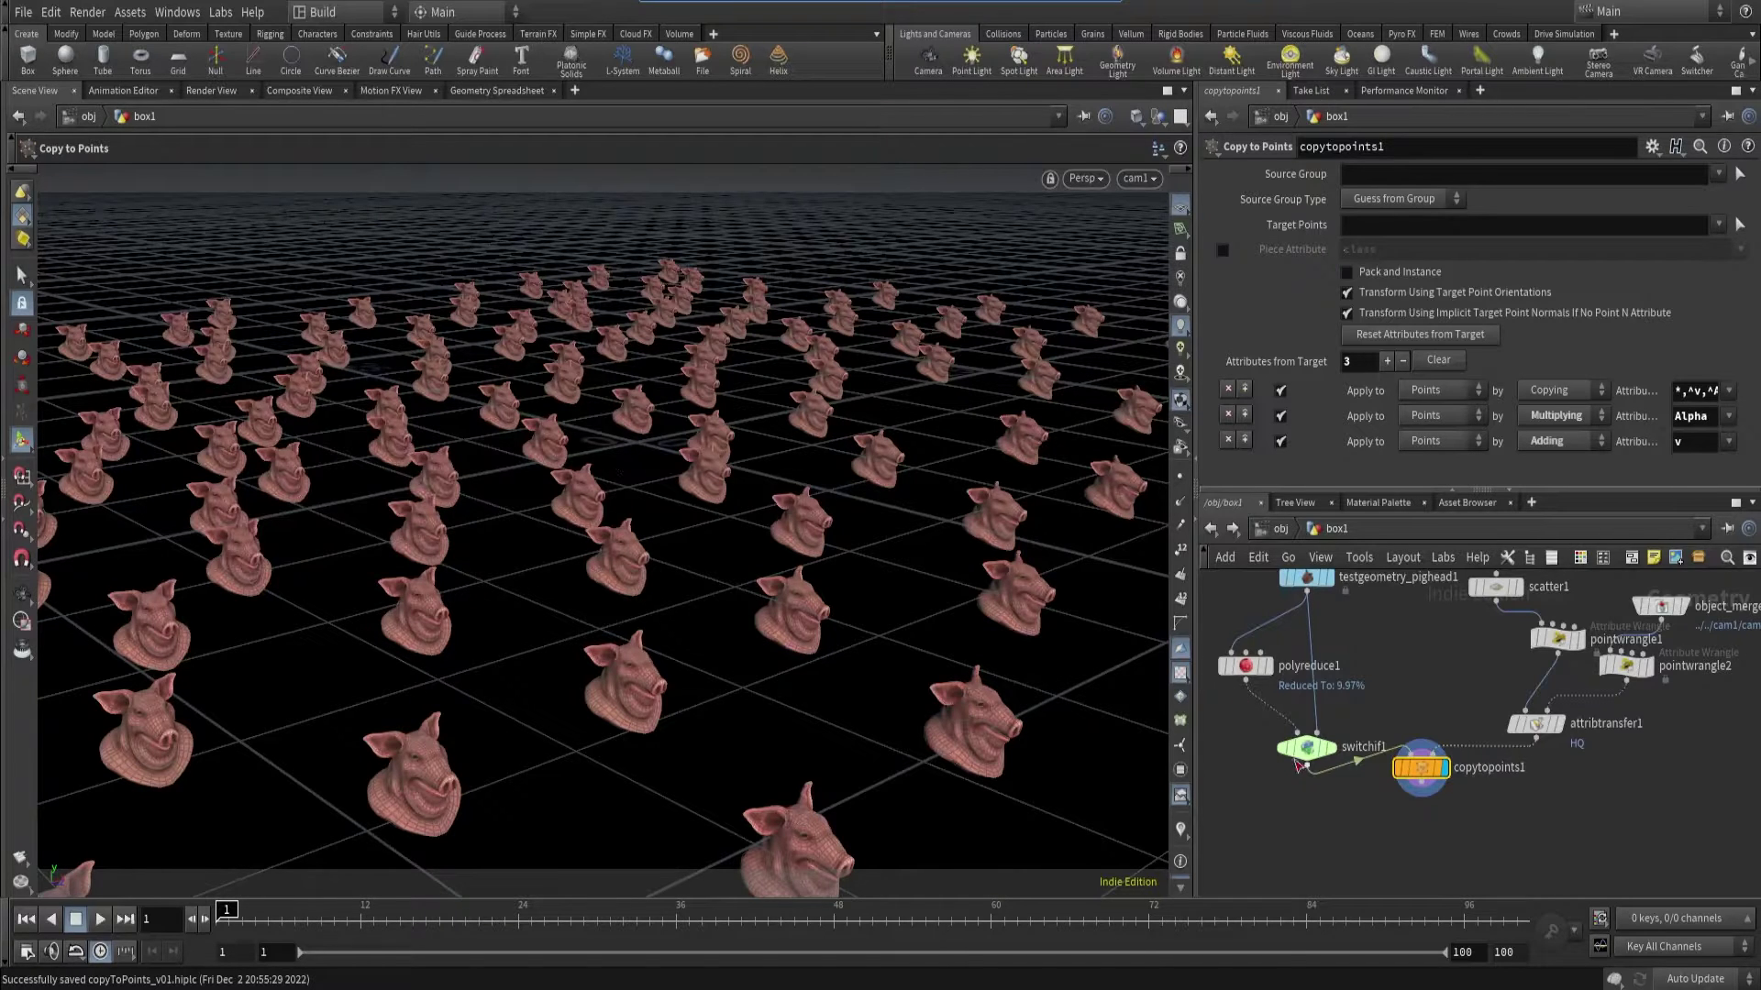
- Move the Switch-If node up slightly and add a For-Each Point block below the Attribute Transfer
left_click_drag(1301, 763, 1300, 739)
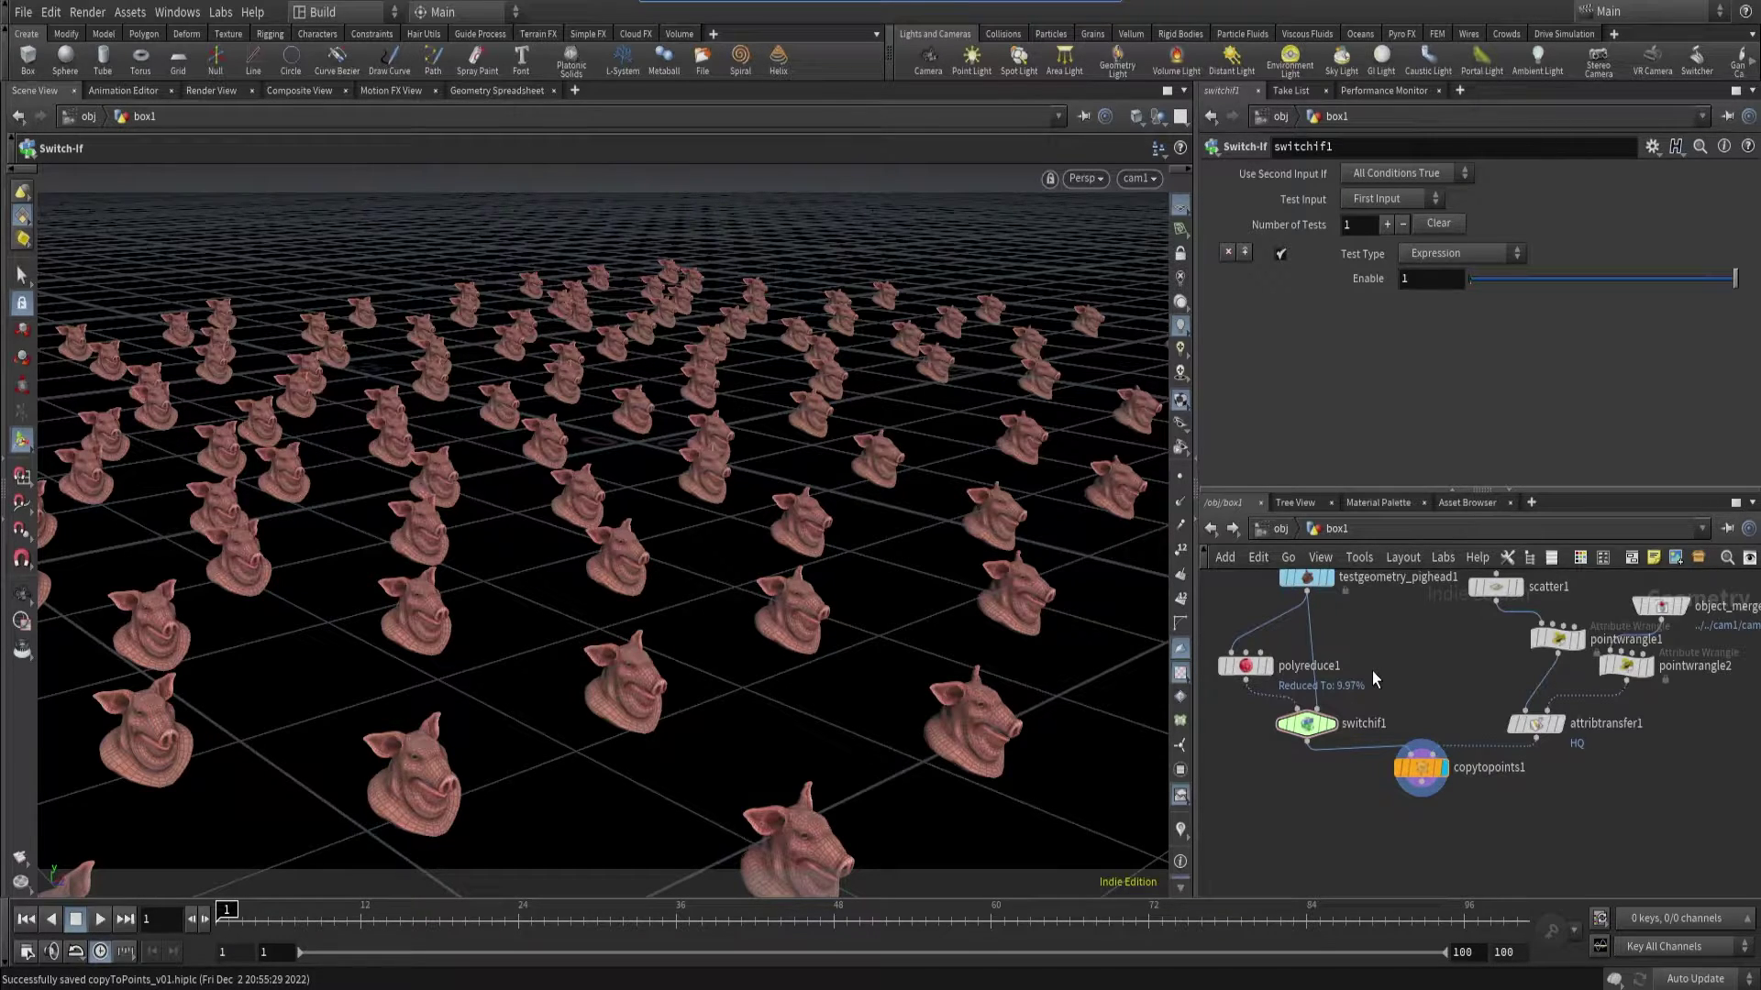
scroll(1373, 674, "down", 3)
key("Tab")
type("for")
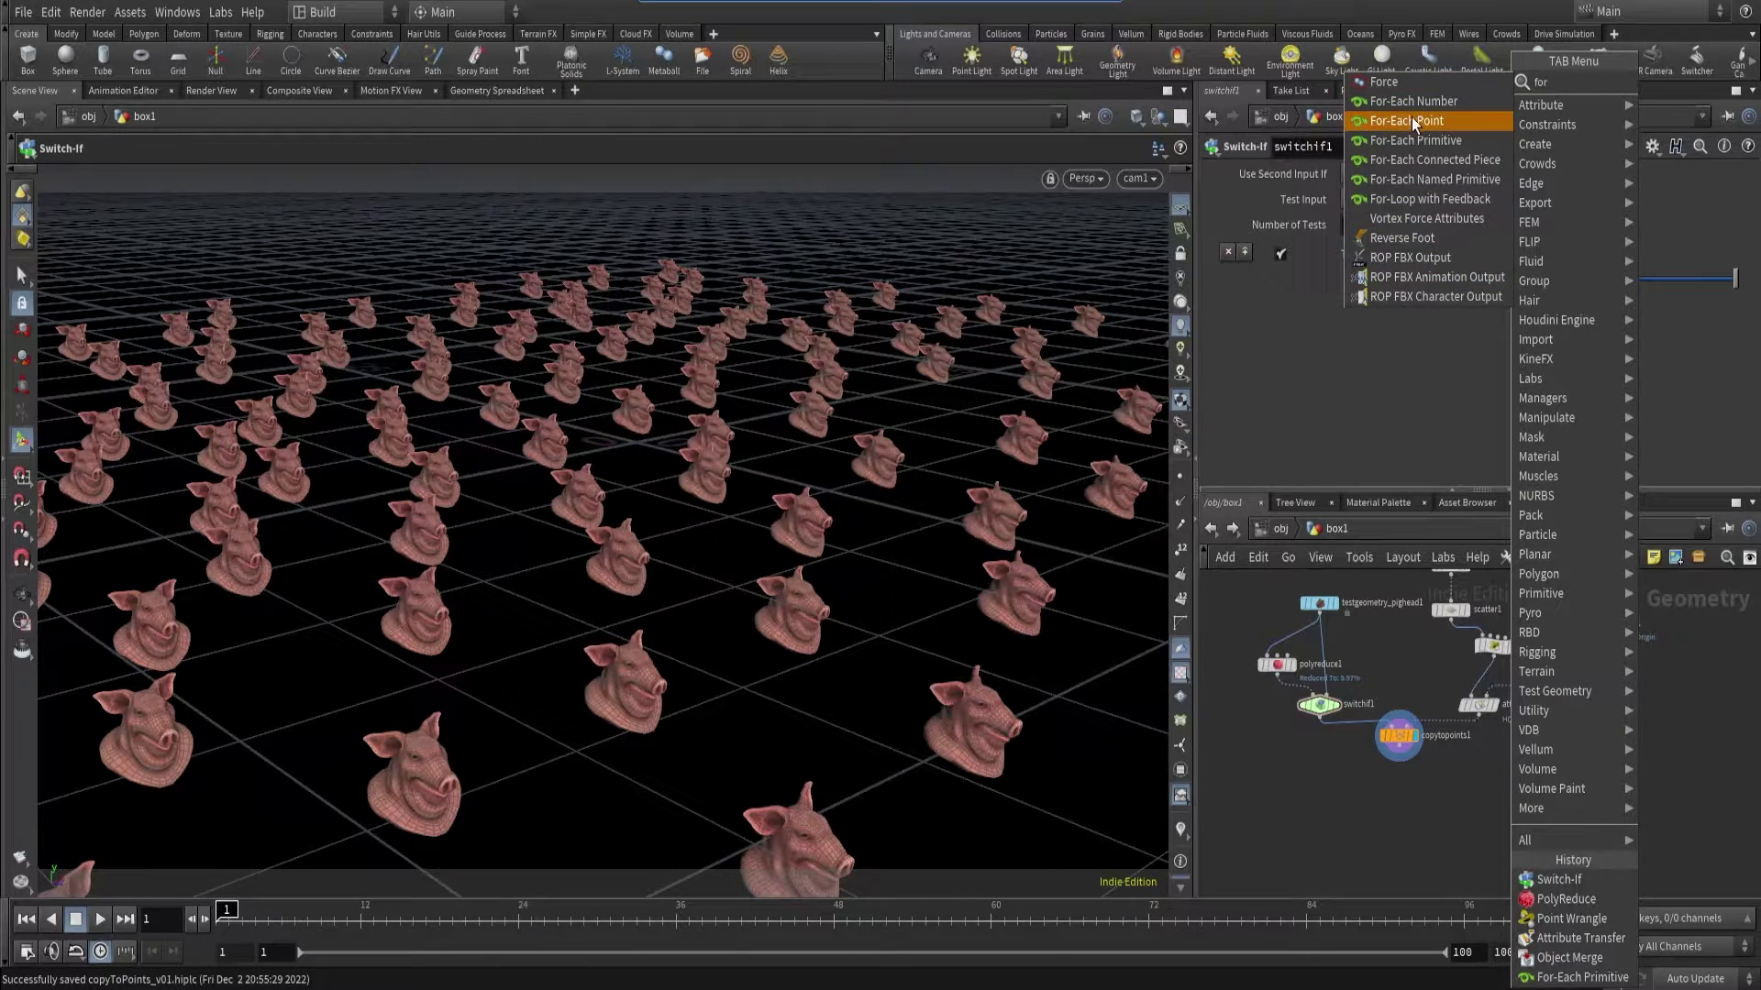
left_click(1413, 122)
left_click(1477, 768)
scroll(1476, 768, "up", 2)
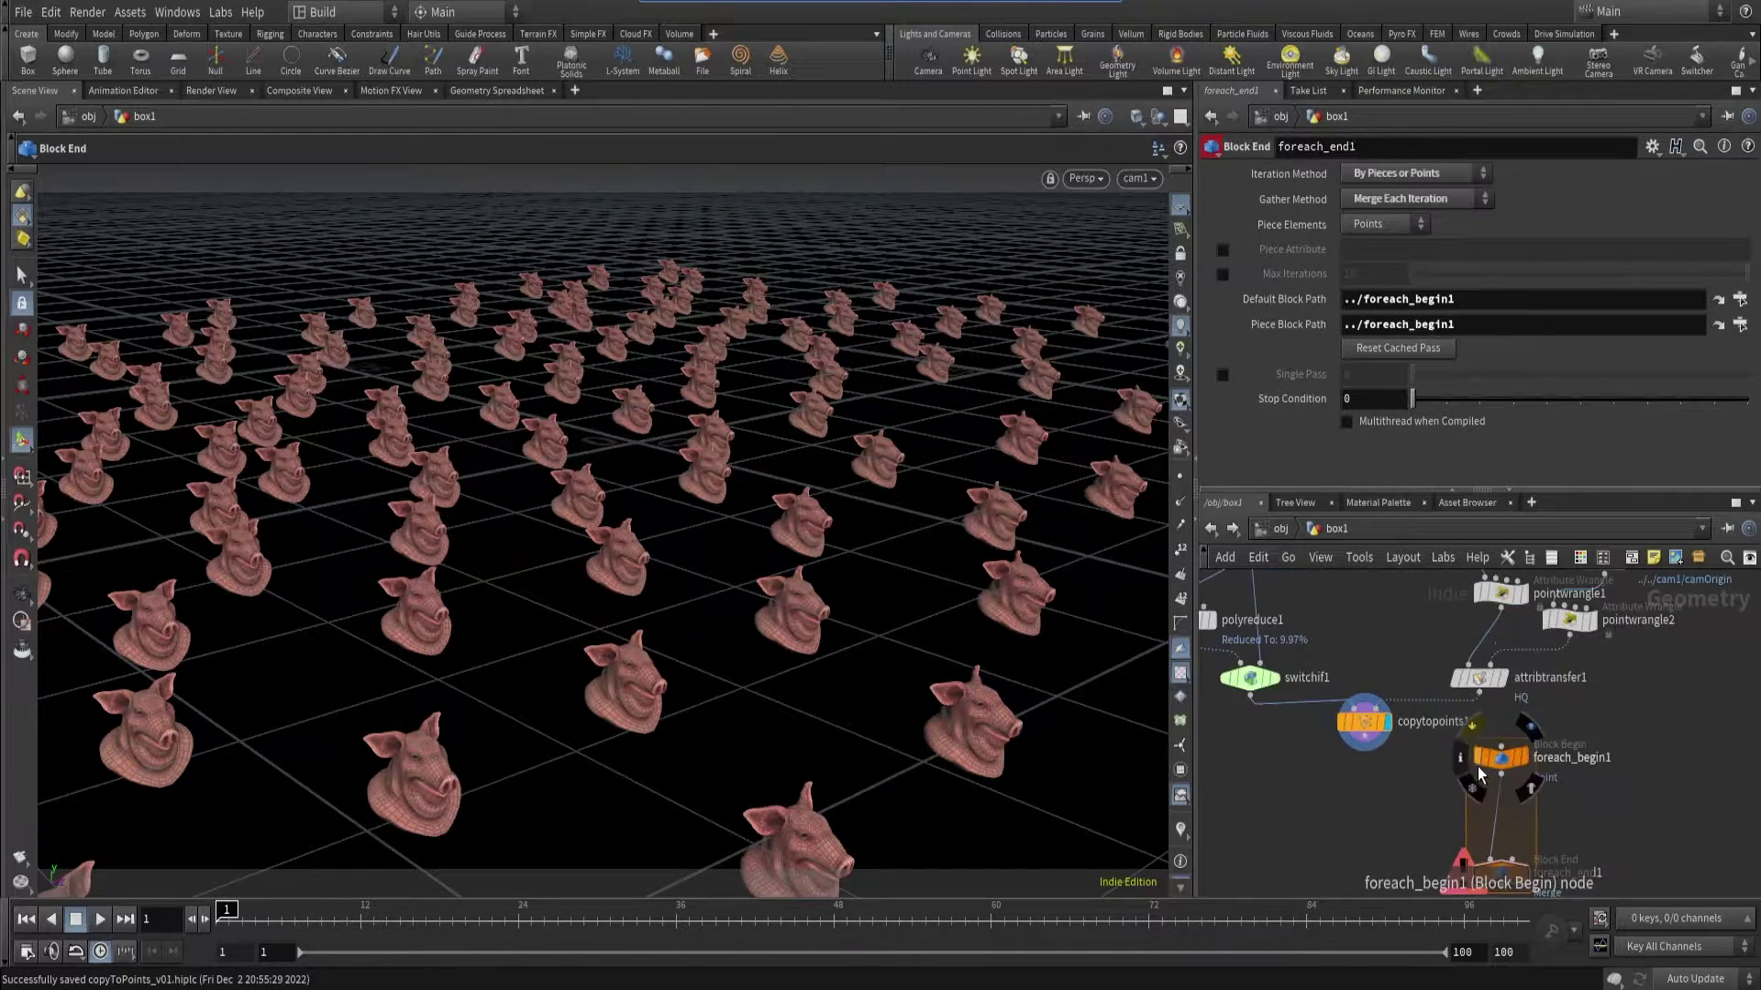
- Feed the Attribute Transfer's points into the loop's begin node, display it, and inspect its HQ value in the Geometry Spreadsheet
left_click(1495, 759)
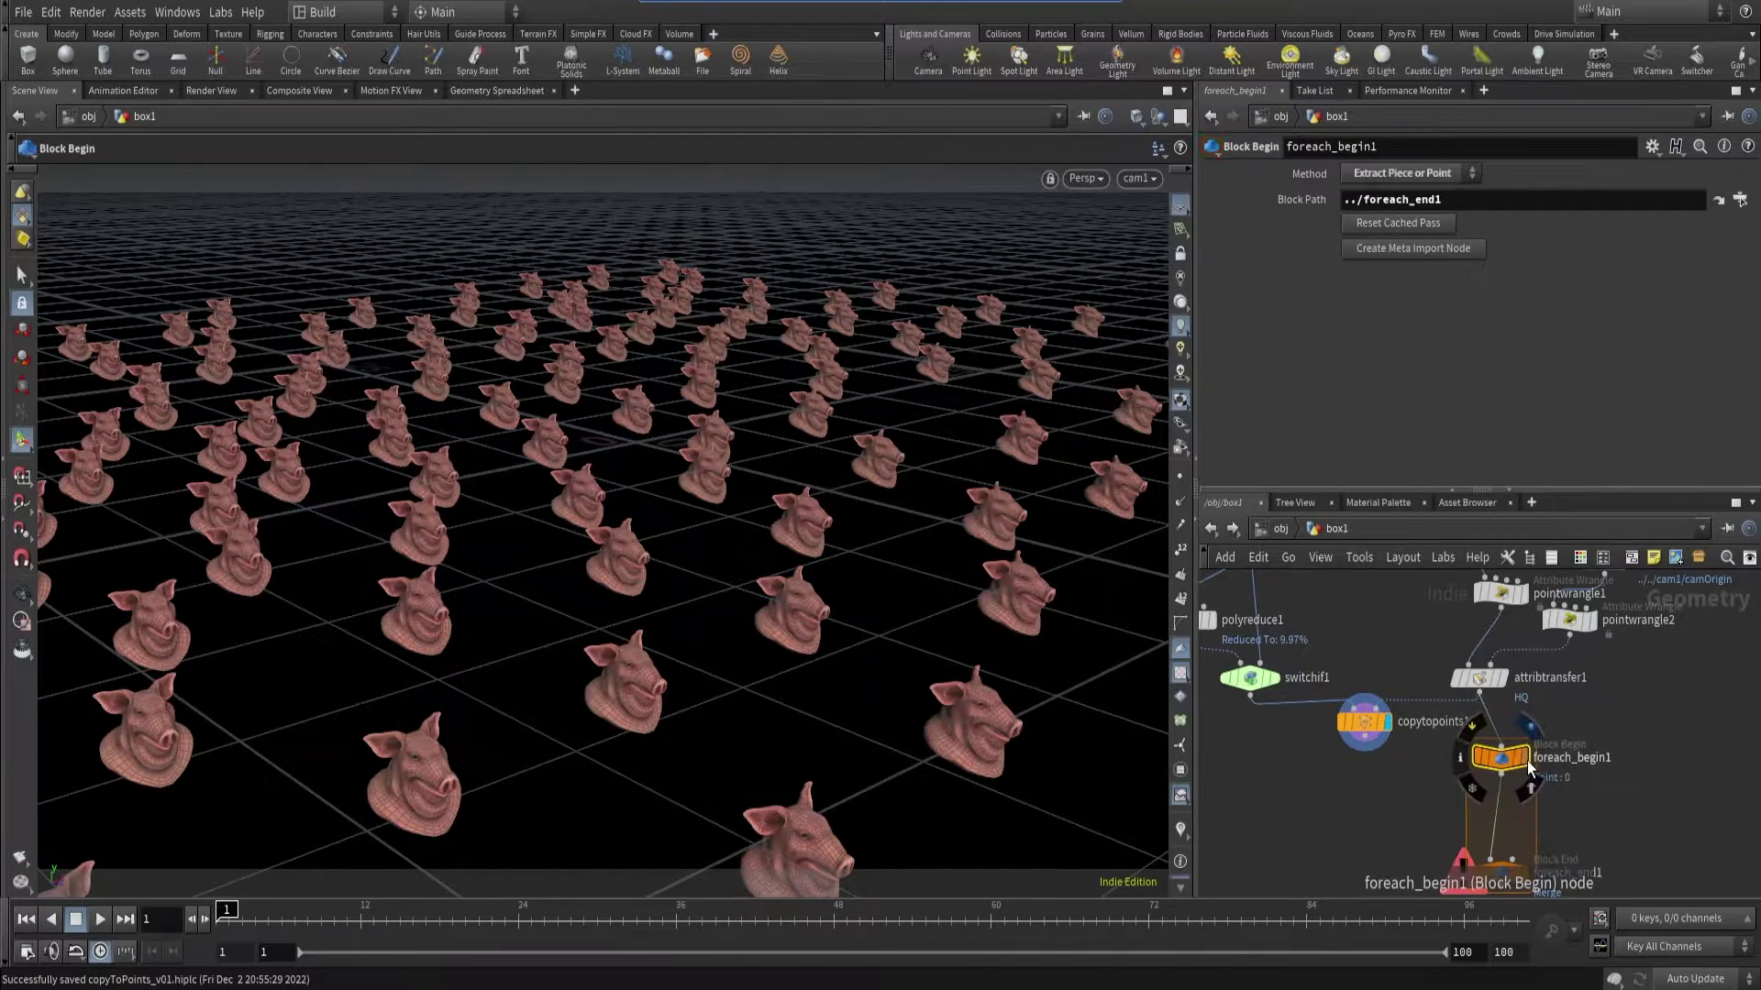
left_click(1524, 759)
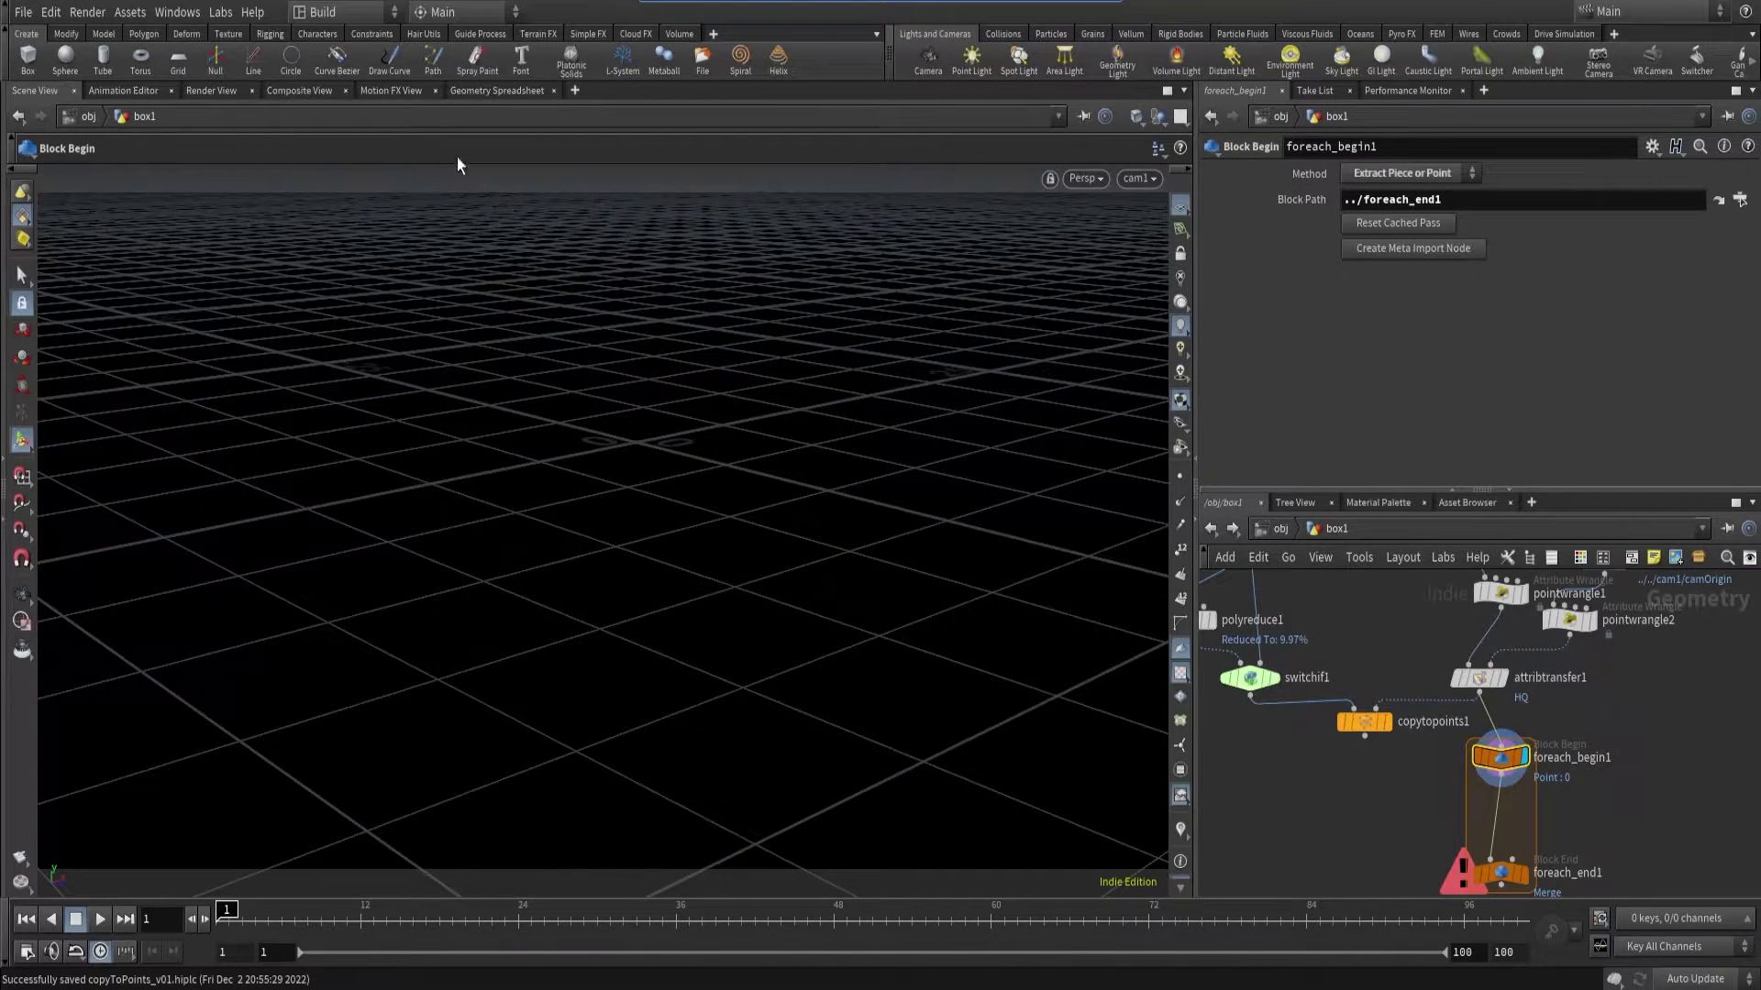
left_click(486, 90)
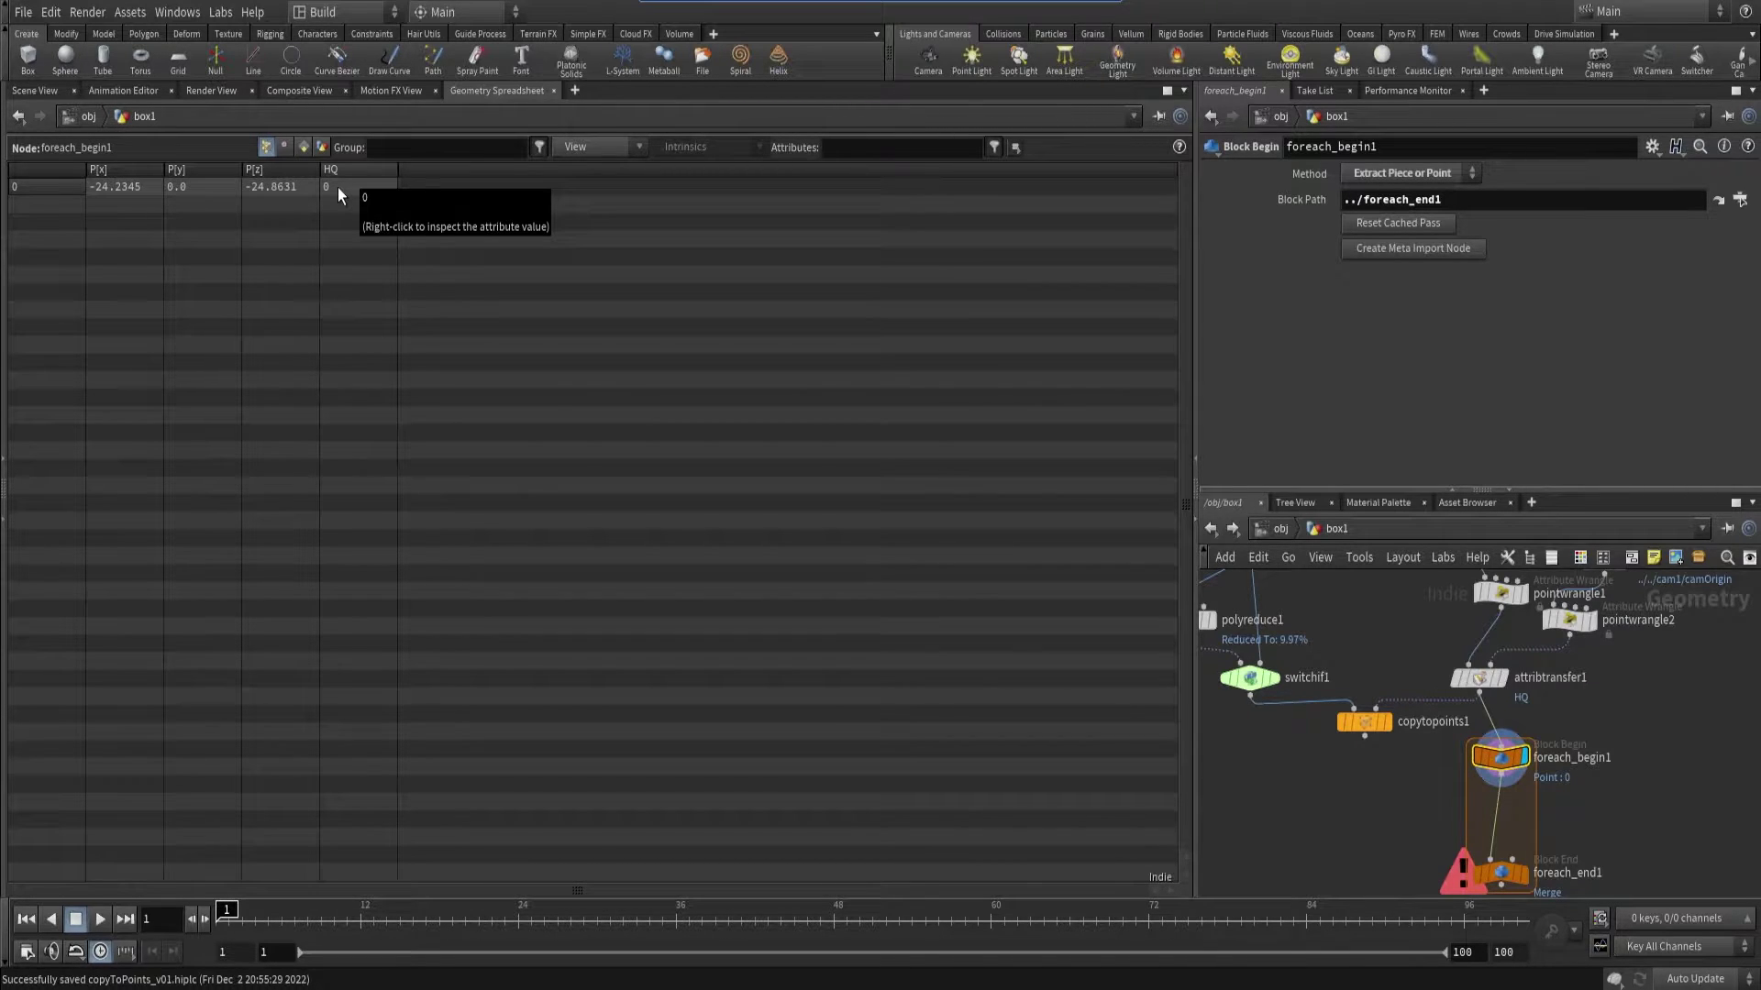
- Return to the scene view and place Copy to Points inside the For-Each Point loop, wired between its begin and end nodes
left_click_drag(1438, 796, 1608, 736)
left_click(36, 90)
left_click_drag(1418, 724, 1401, 829)
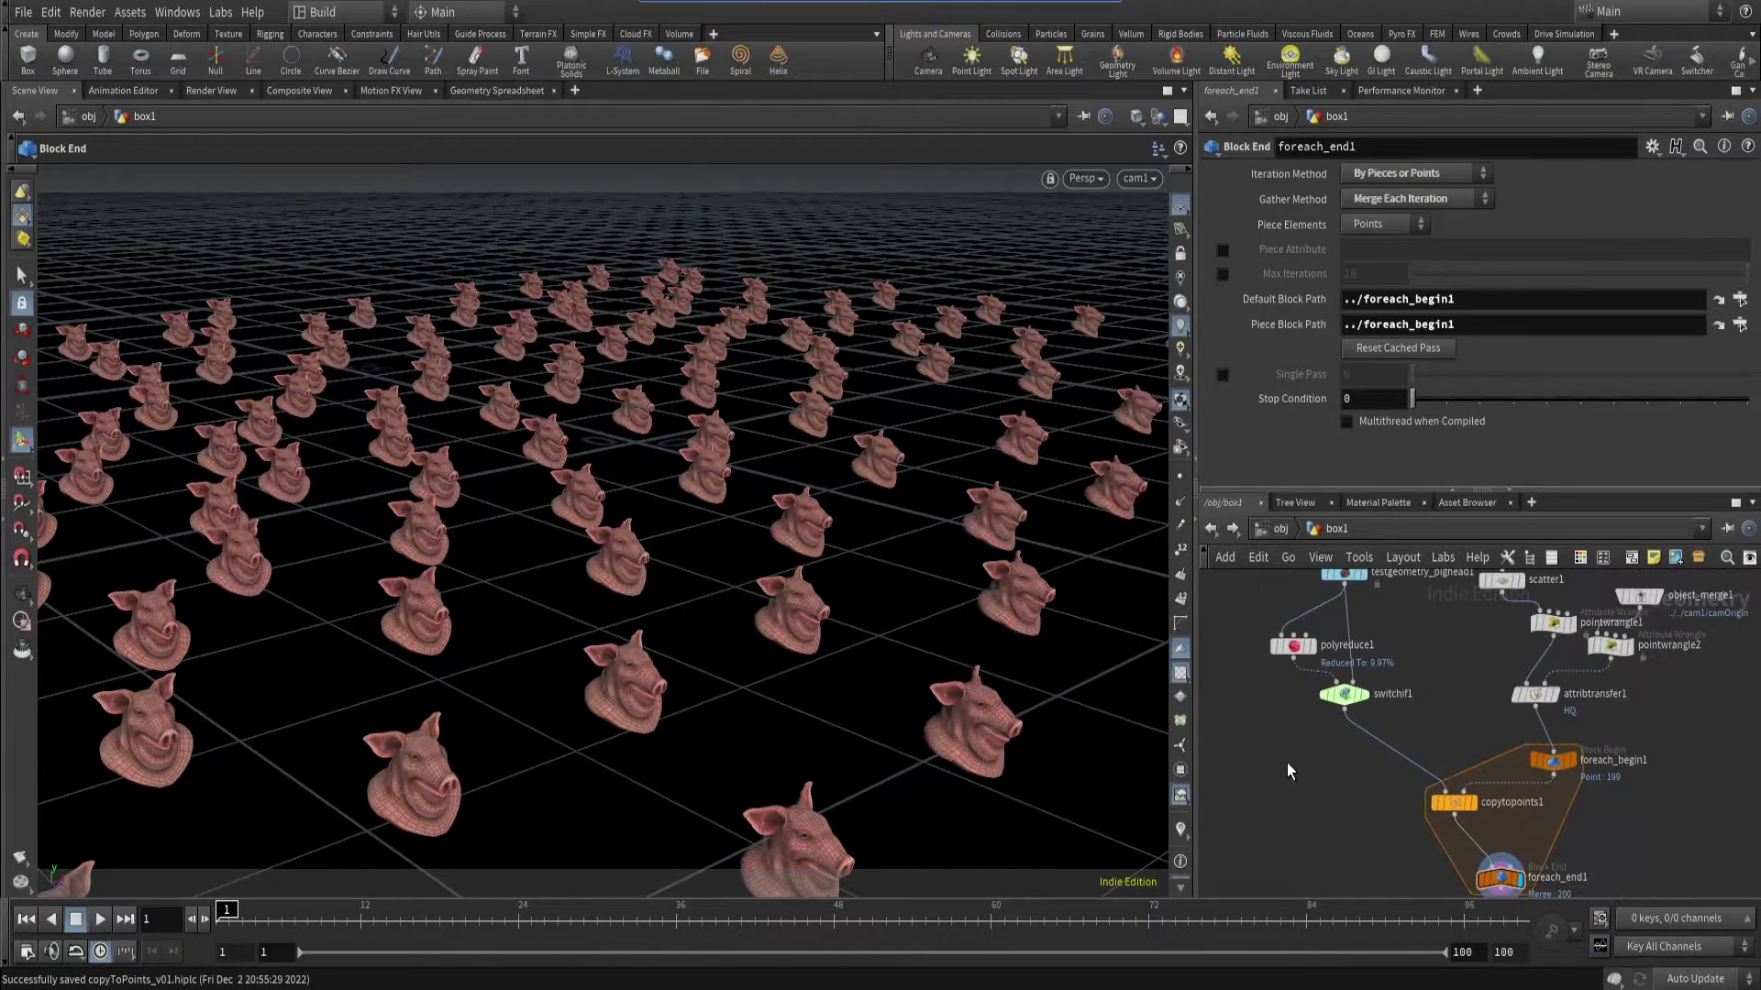
- Set the Switch-If's Enable test to point("../foreach_begin1/", 0, "HQ", 0)
left_click(1344, 695)
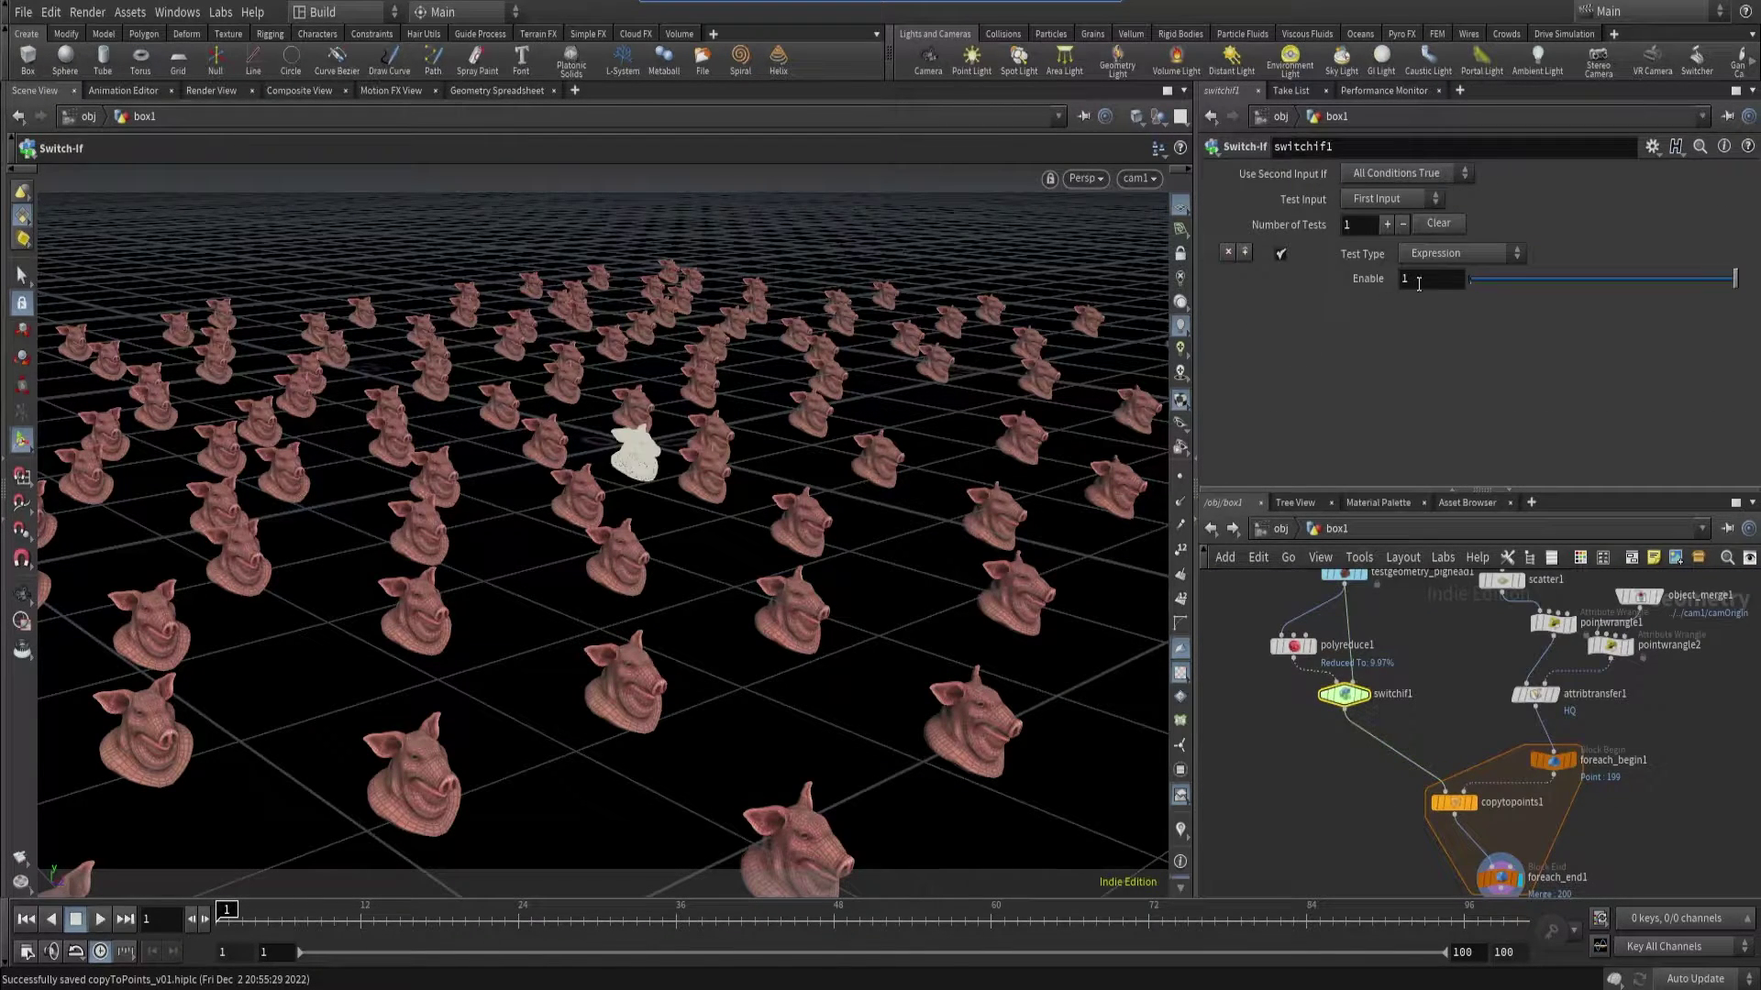
left_click(1419, 281)
type("poin")
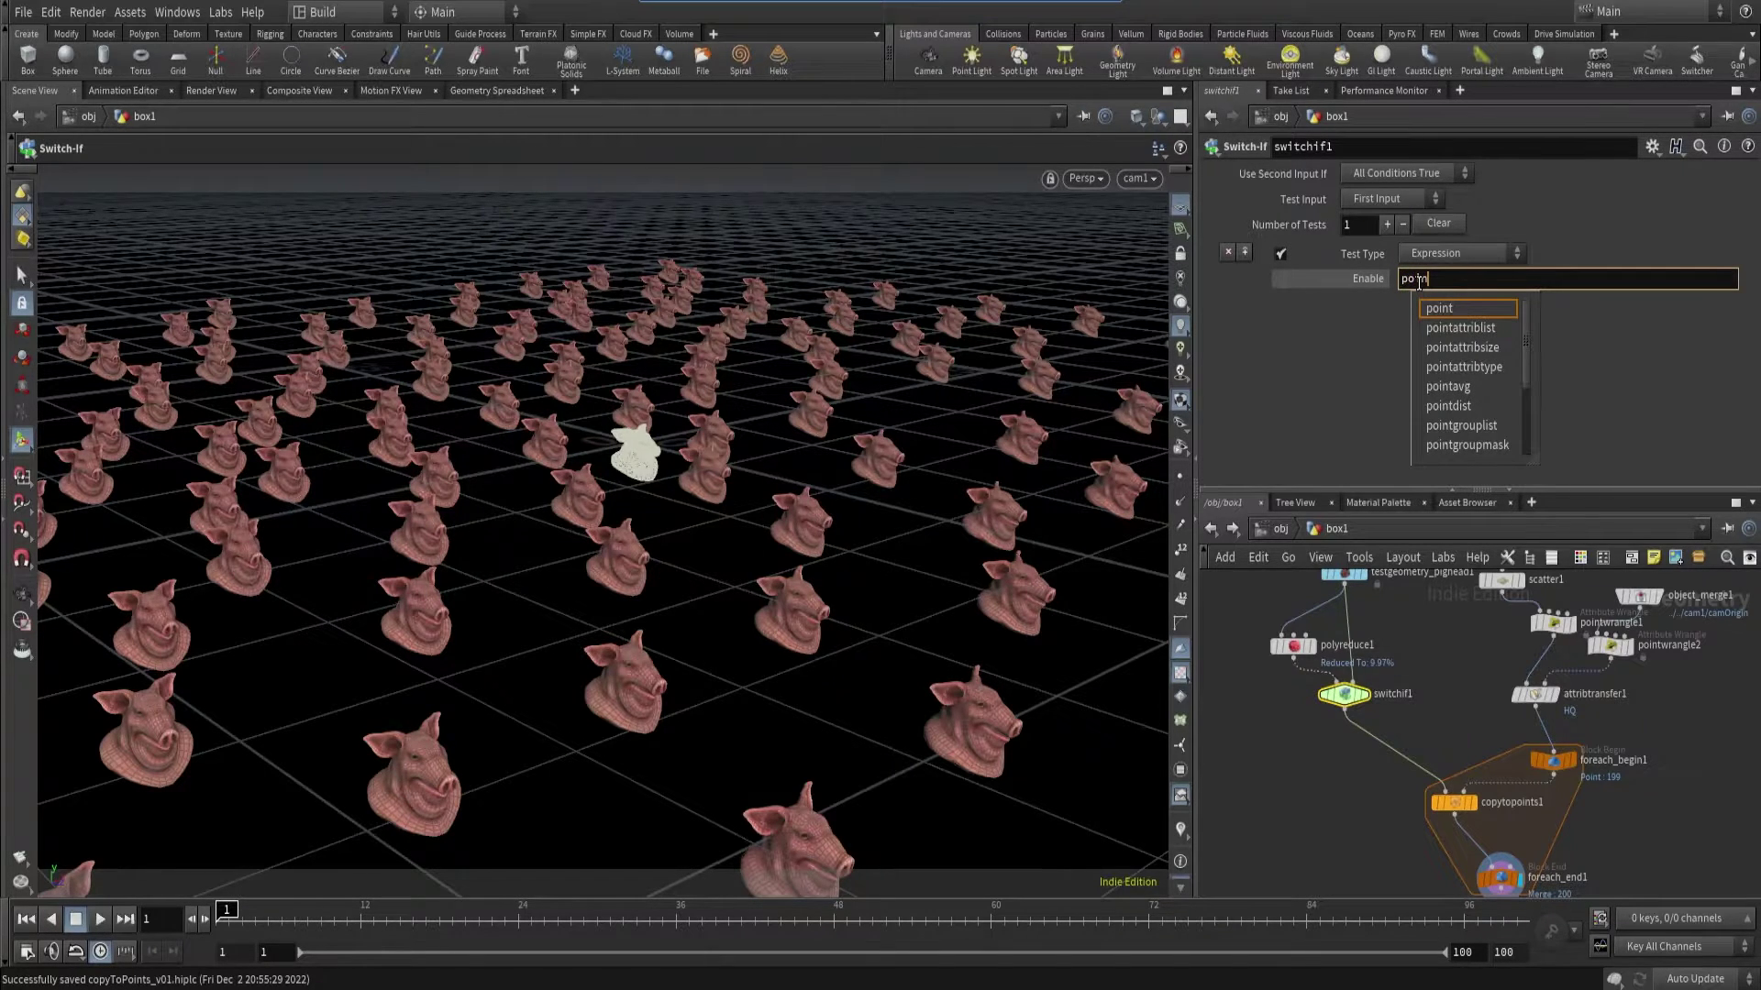
type("t(")
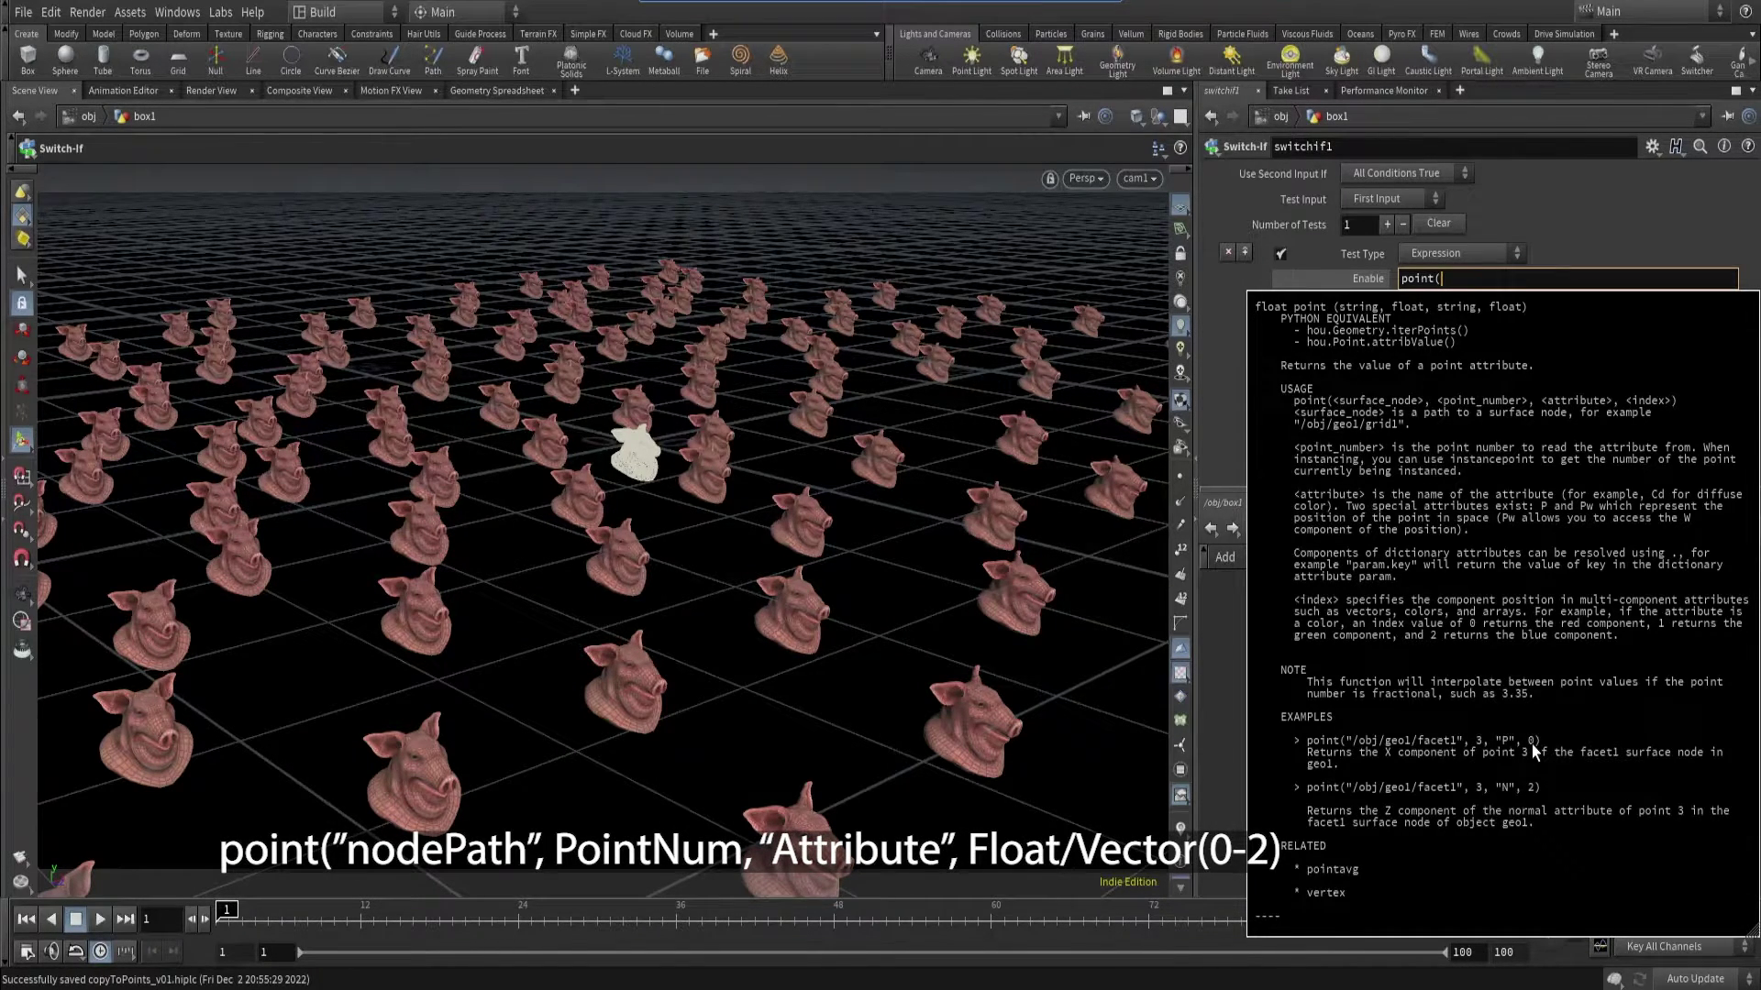
left_click(1464, 281)
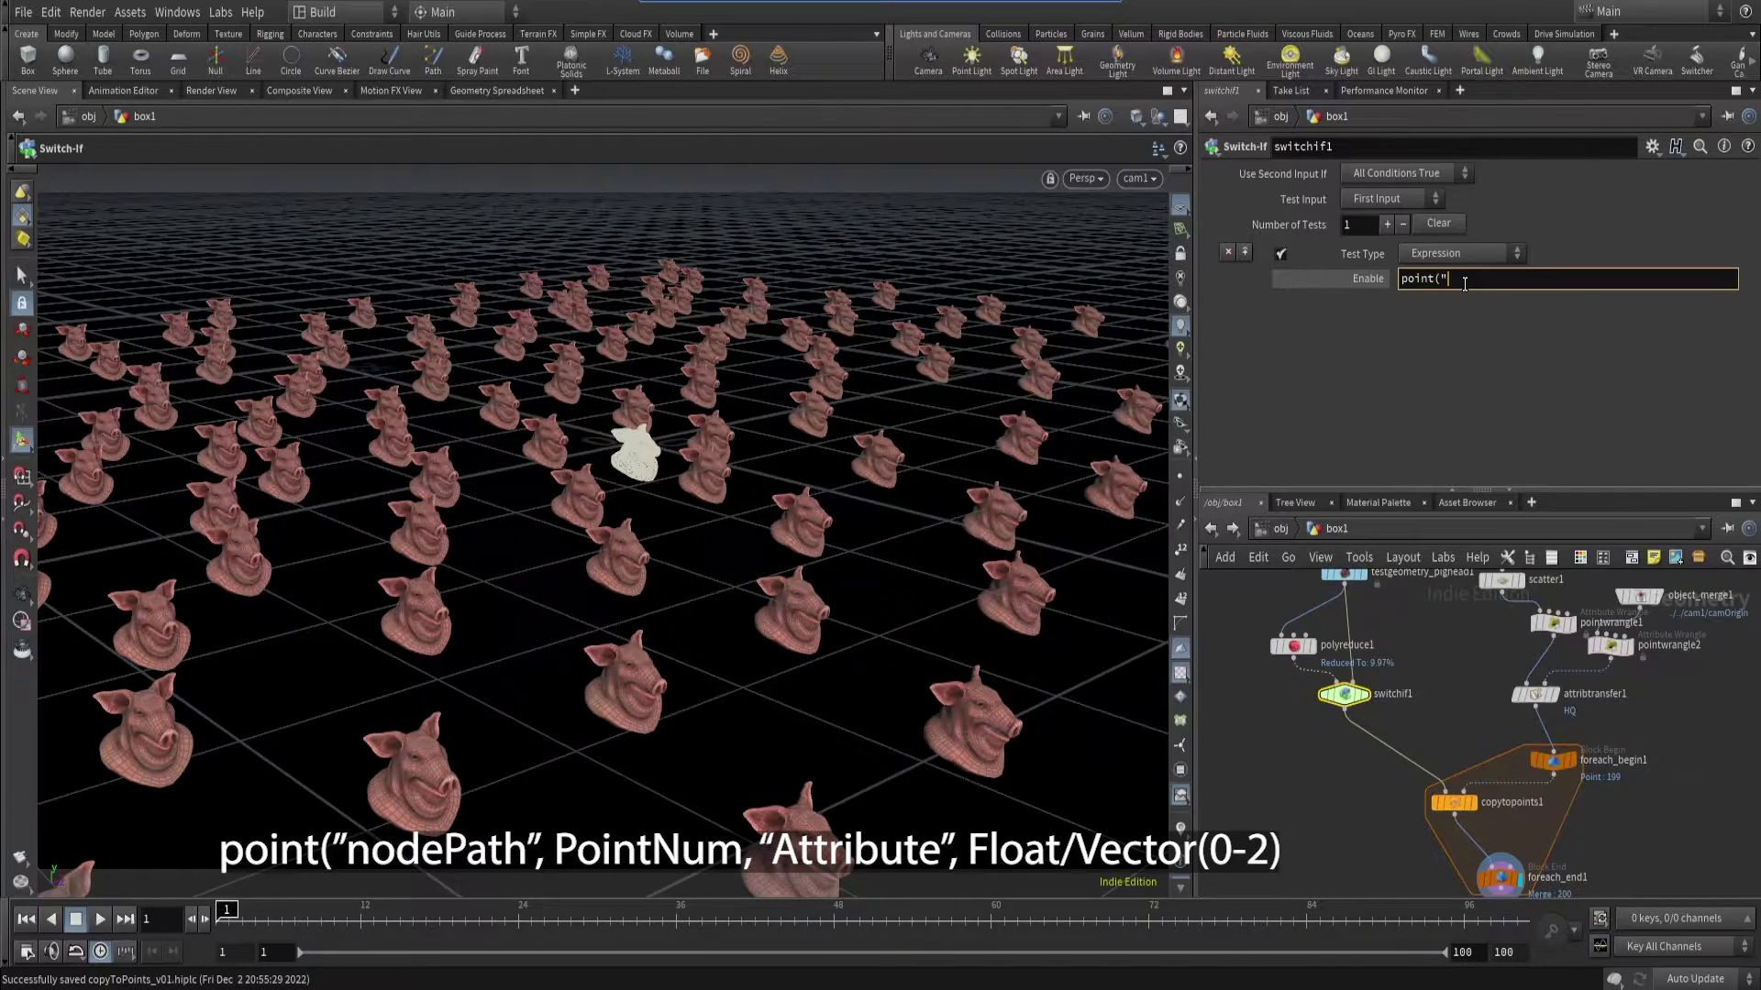
type("\"../for")
key("Tab")
type("\",")
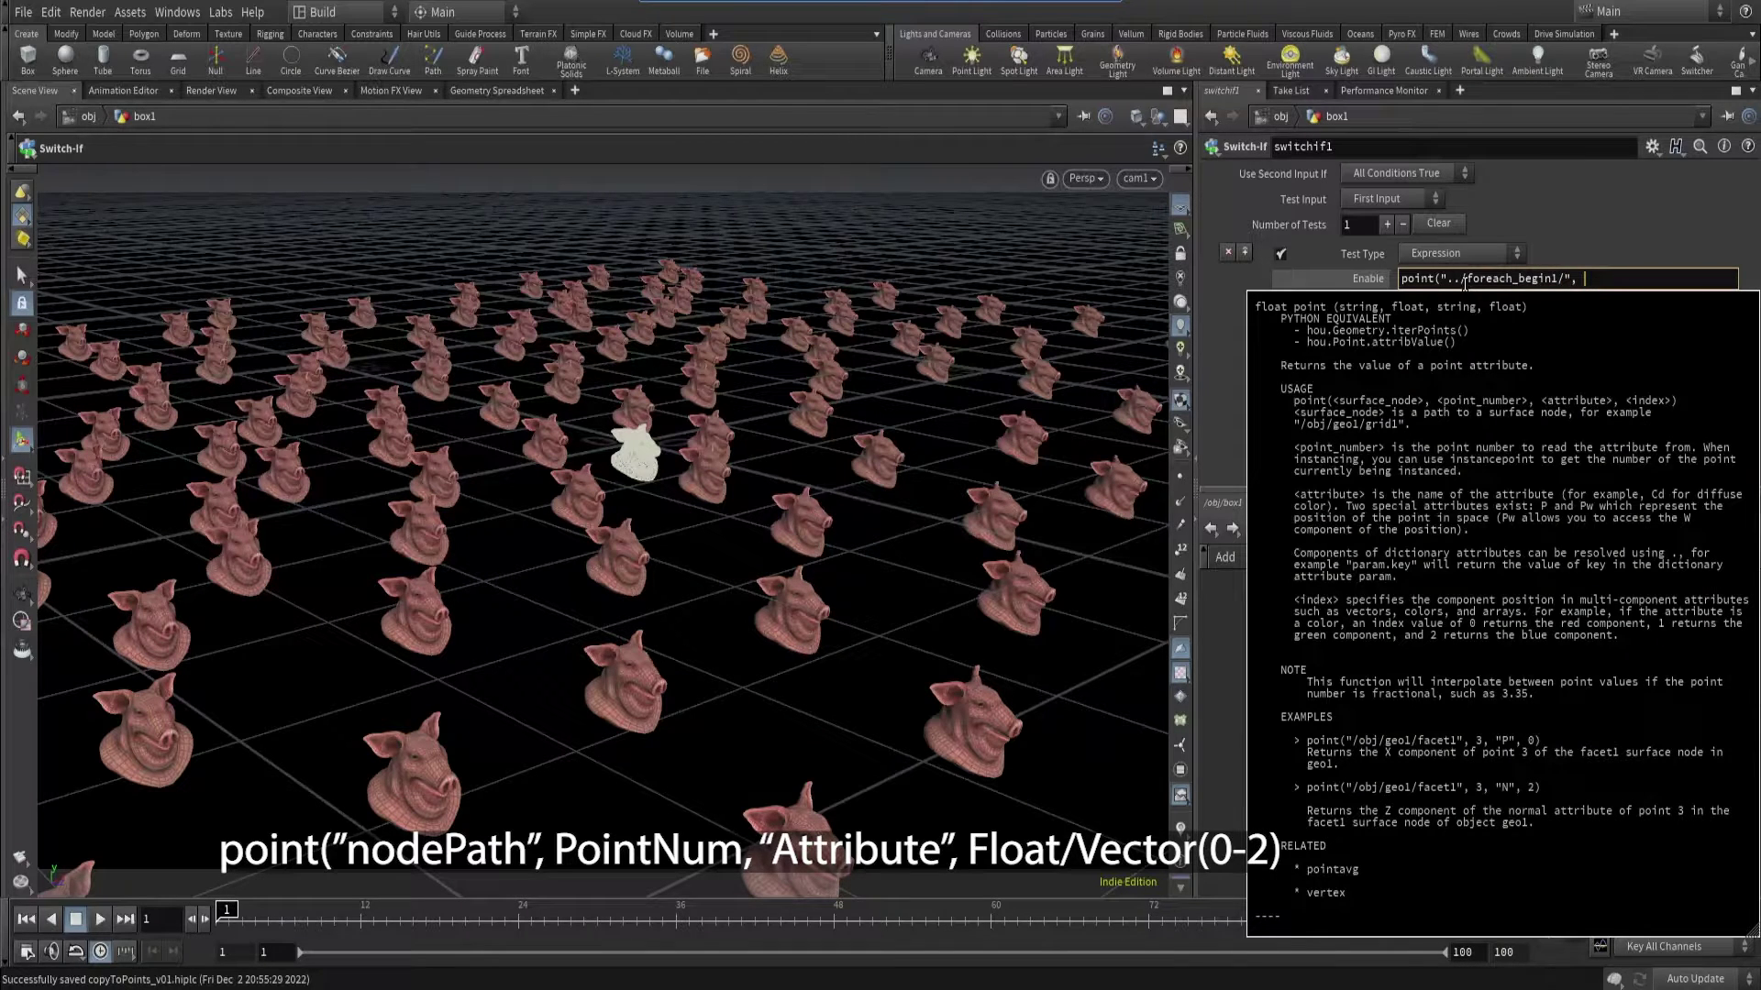
type(" 0, \"HQ")
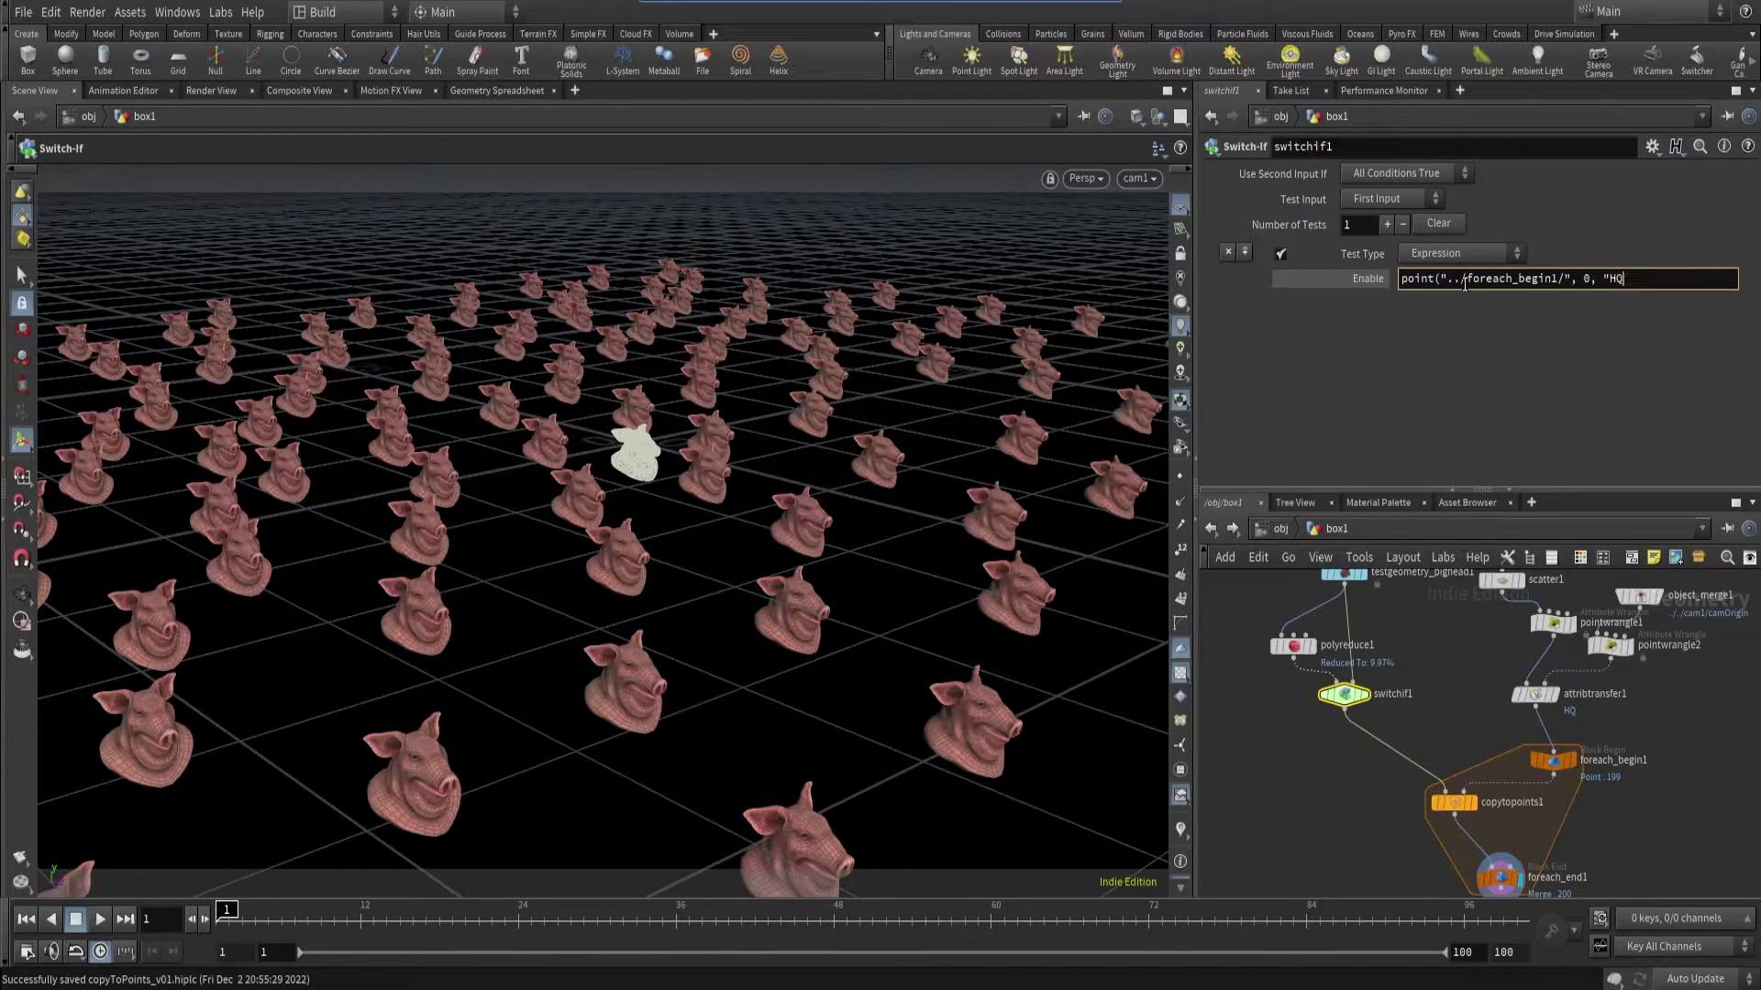
type("\", ")
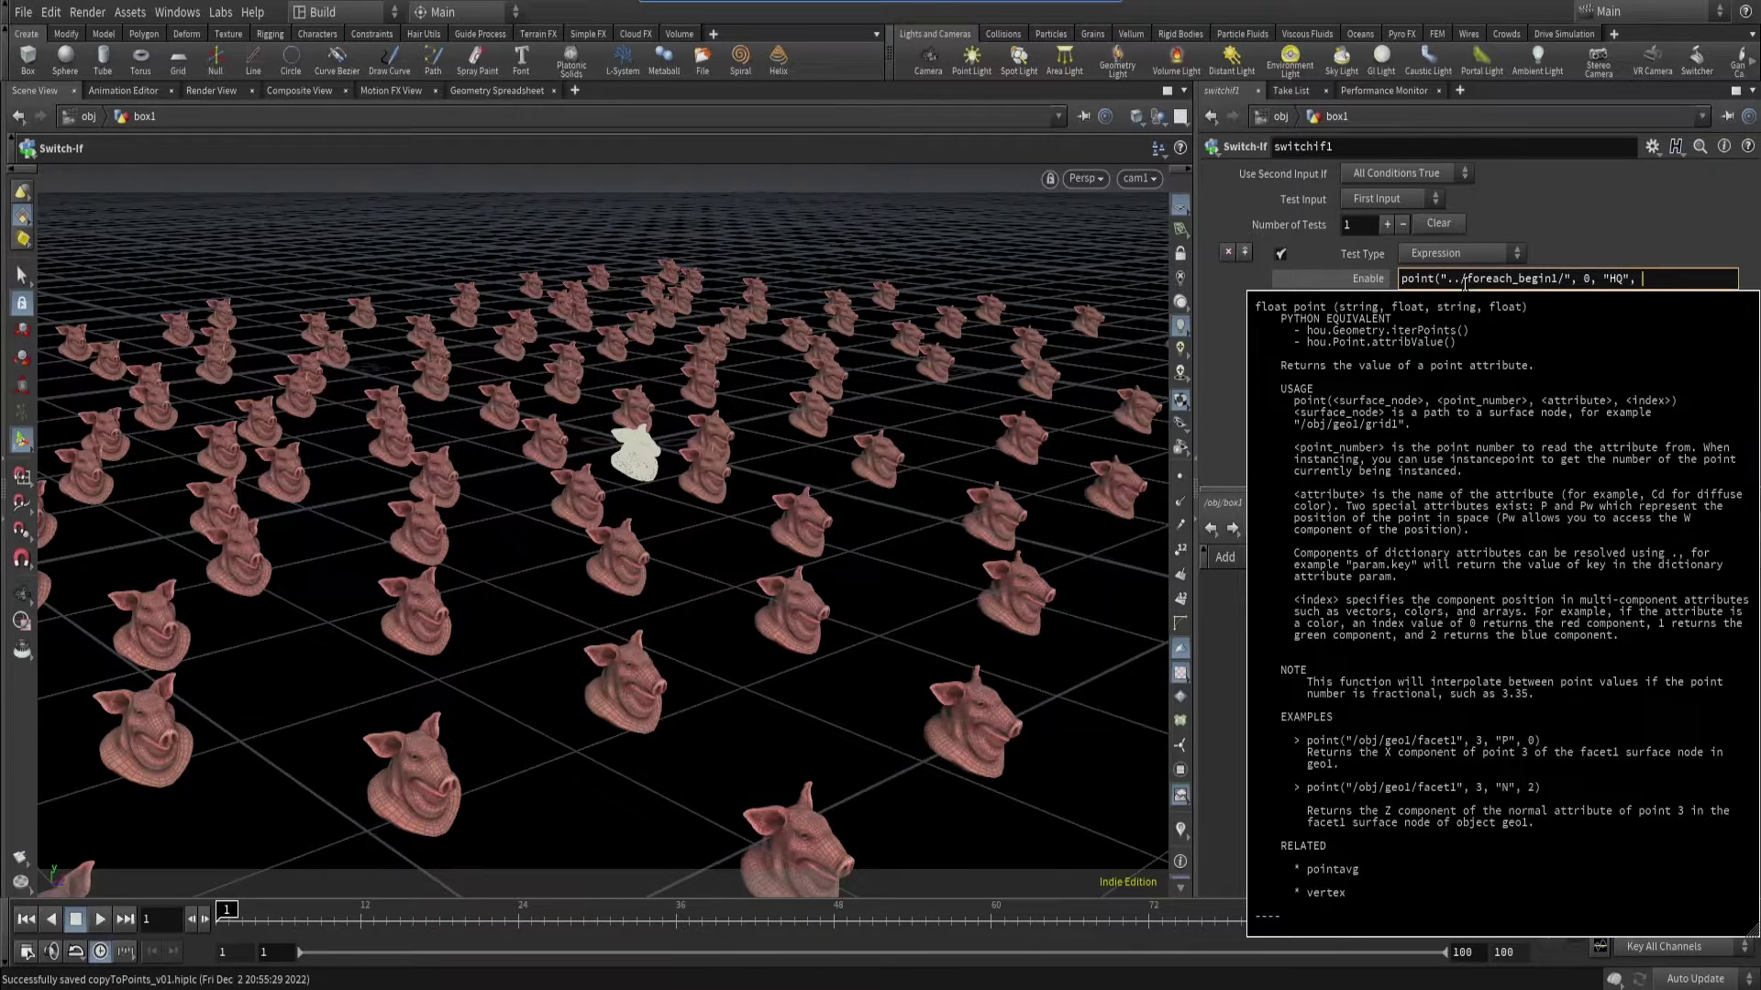
type("0)")
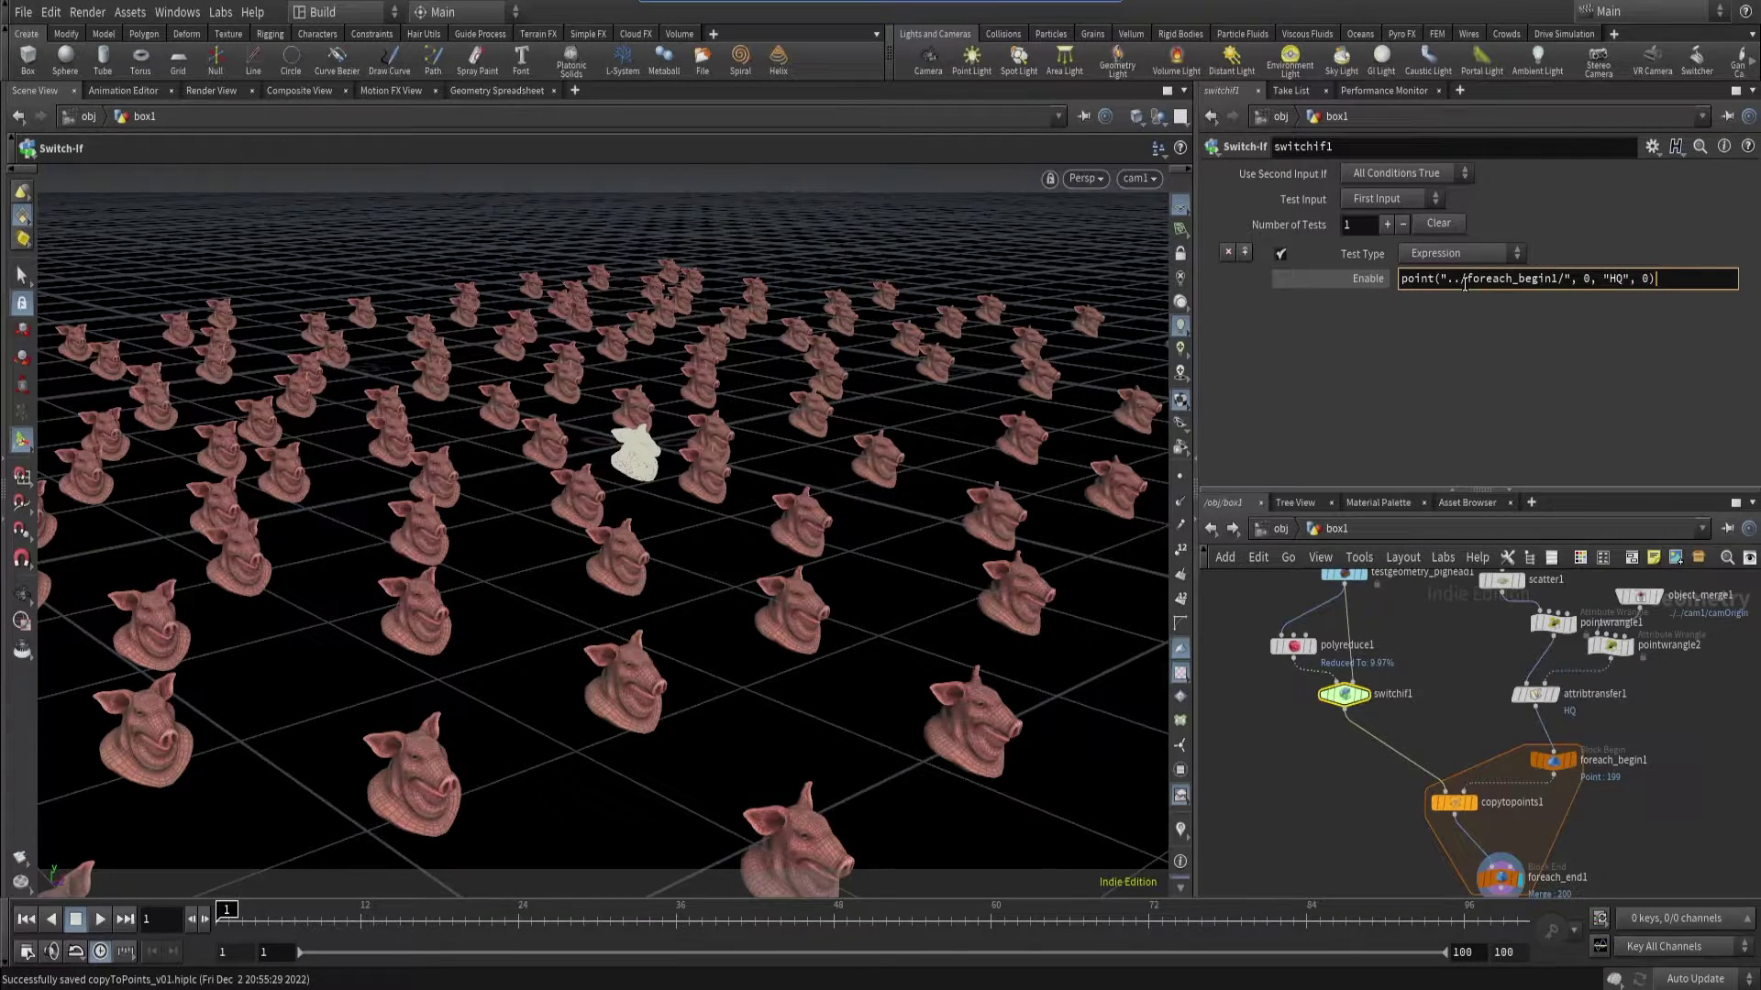
key("Return")
- Select the loop's end node and compare near and far pig heads in wireframe before returning to shaded display
middle_click_drag(1317, 872, 1308, 728)
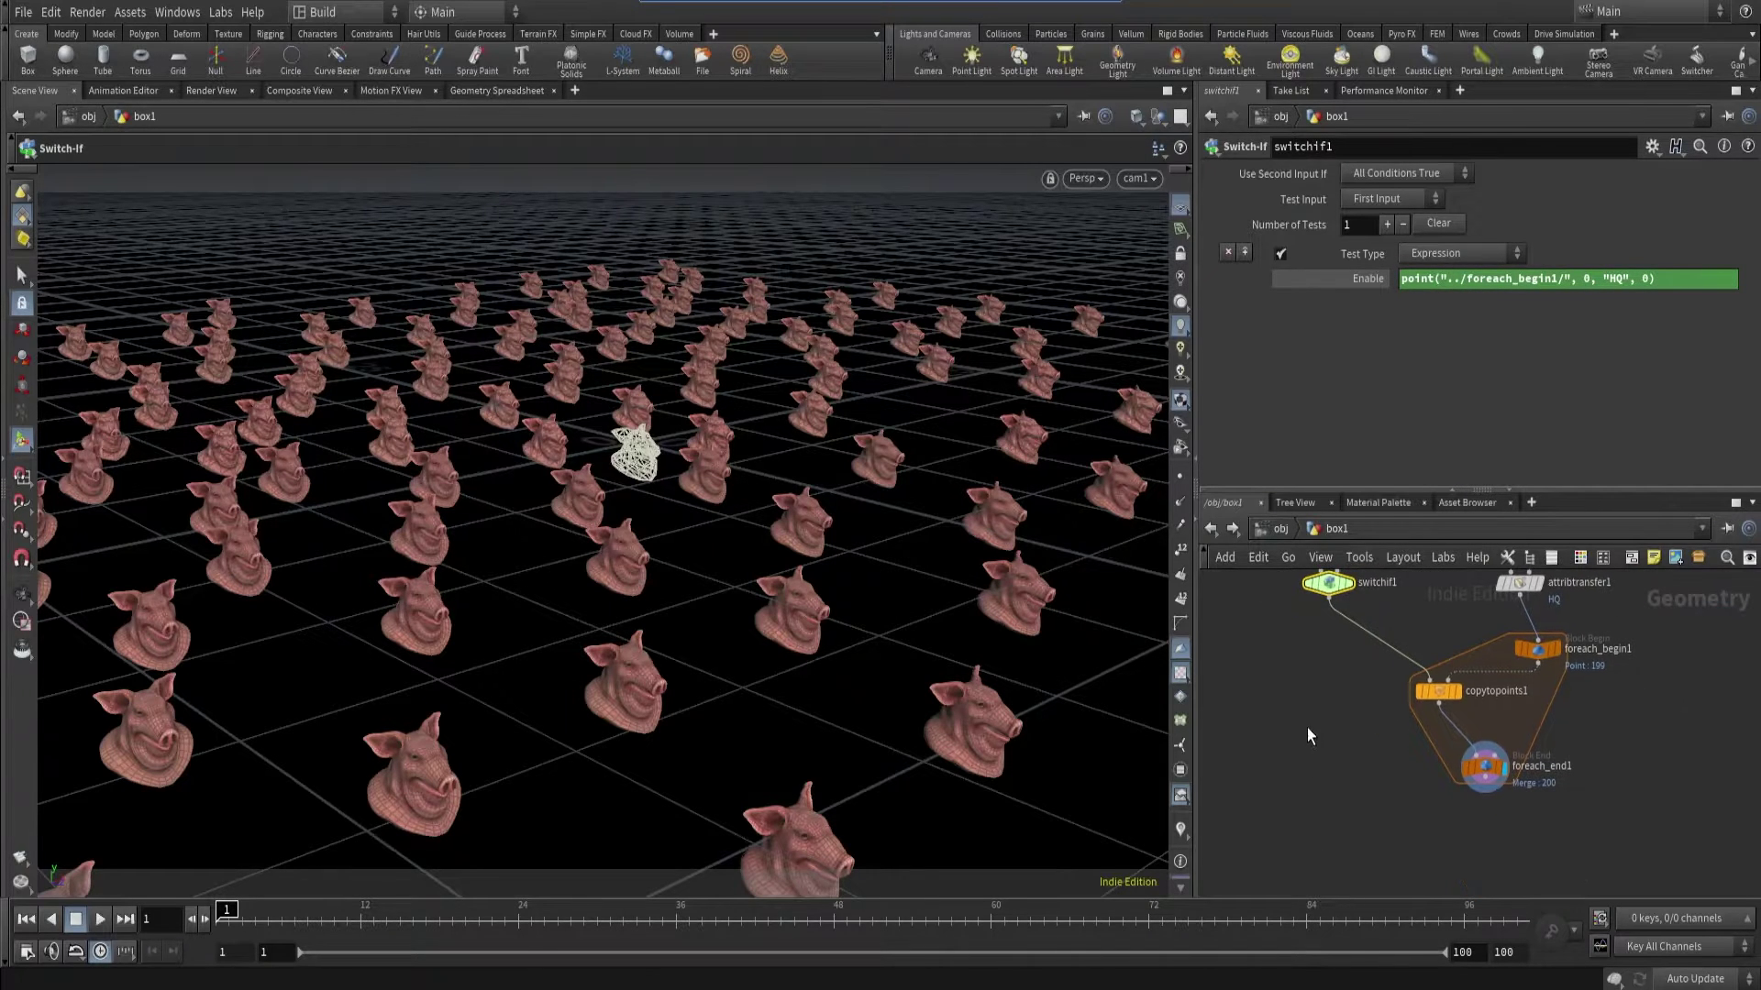
left_click(1487, 766)
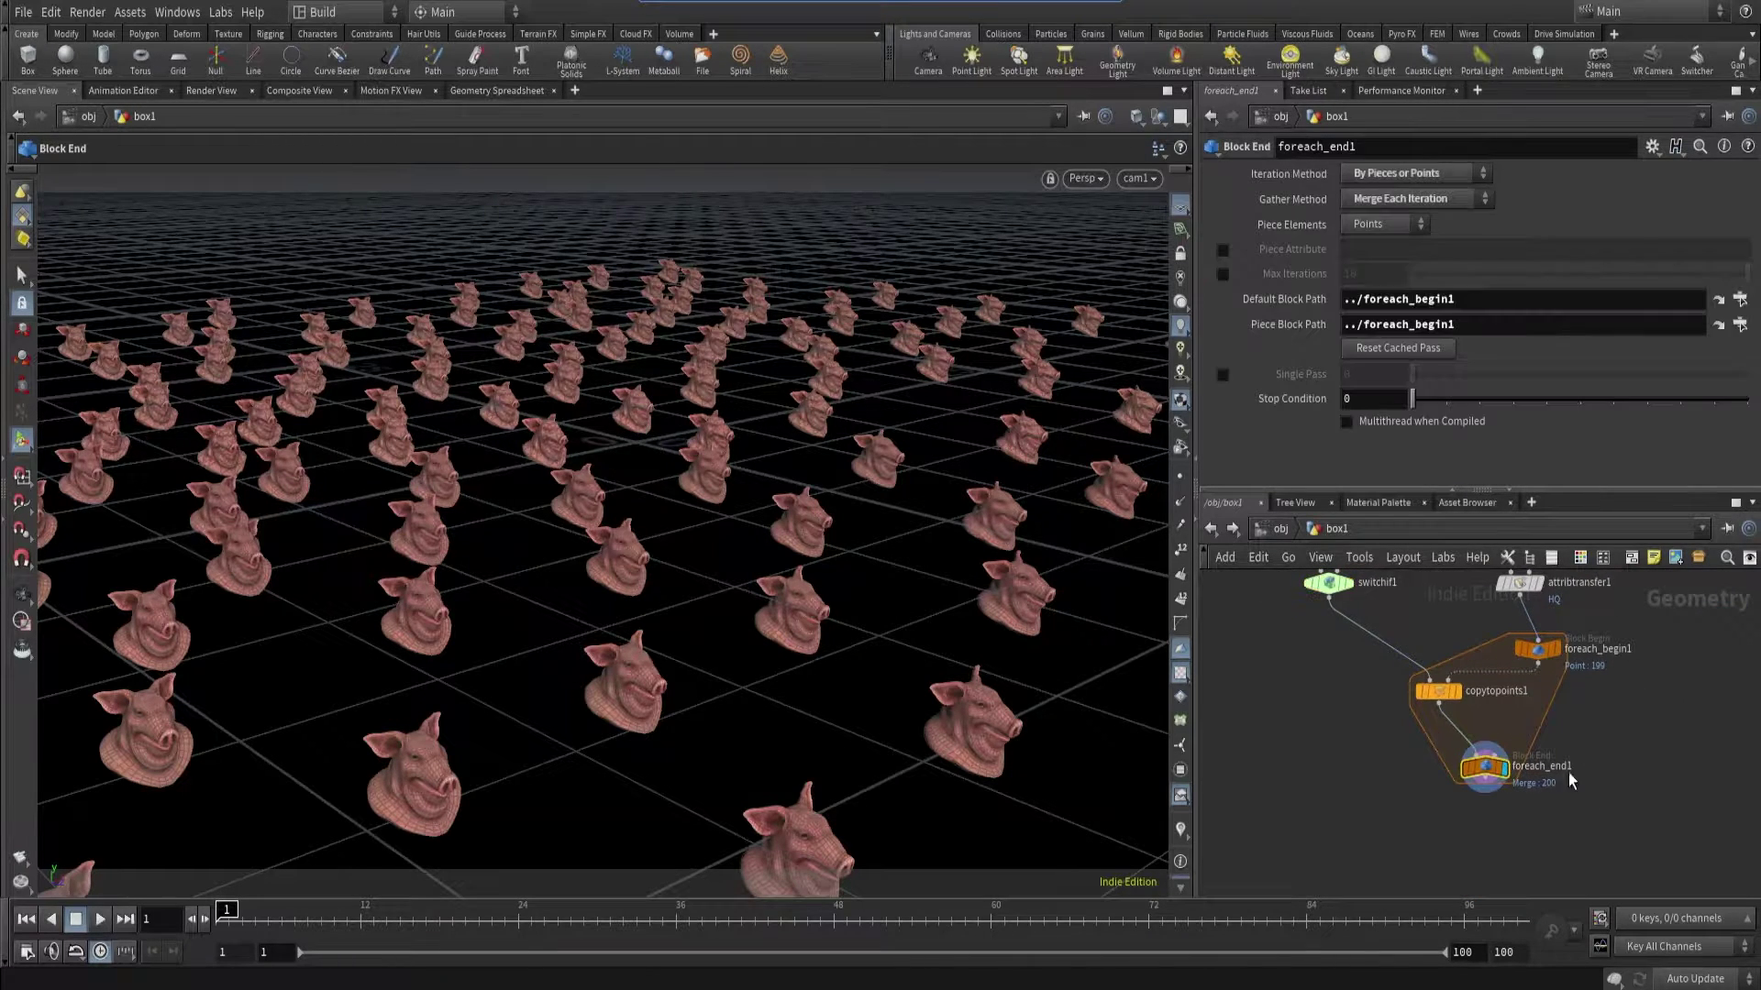
left_click(1135, 116)
left_click(1183, 347)
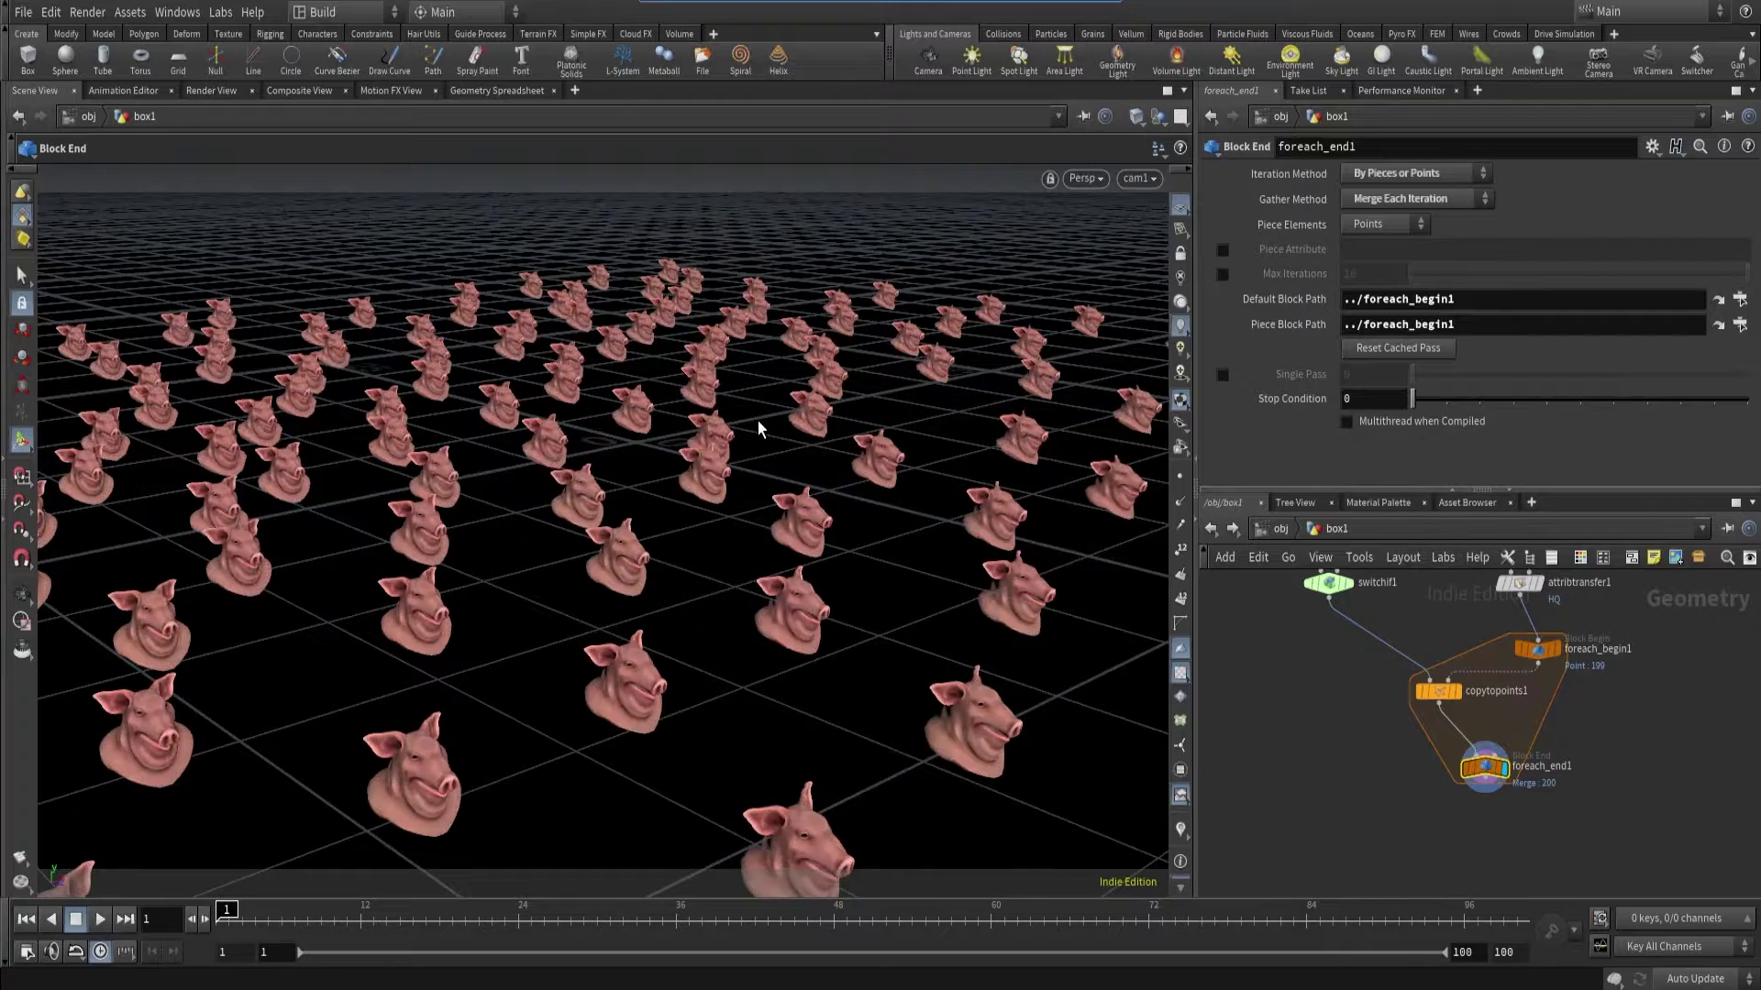
key("w")
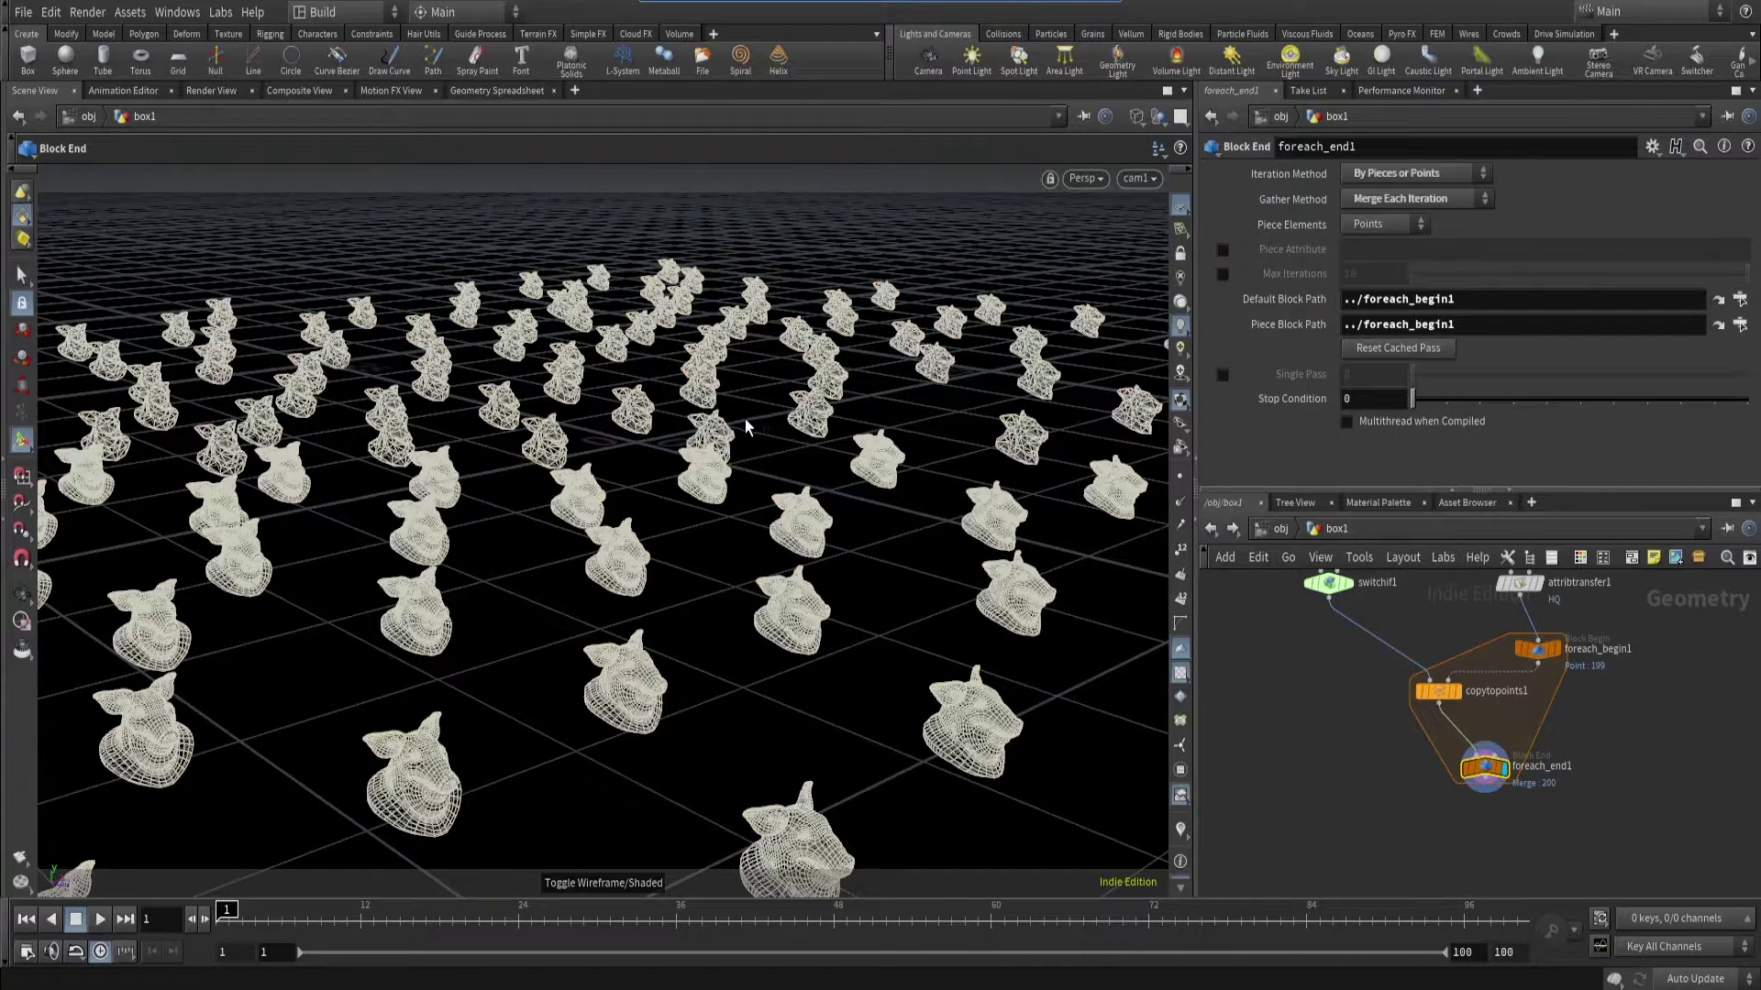
key("w")
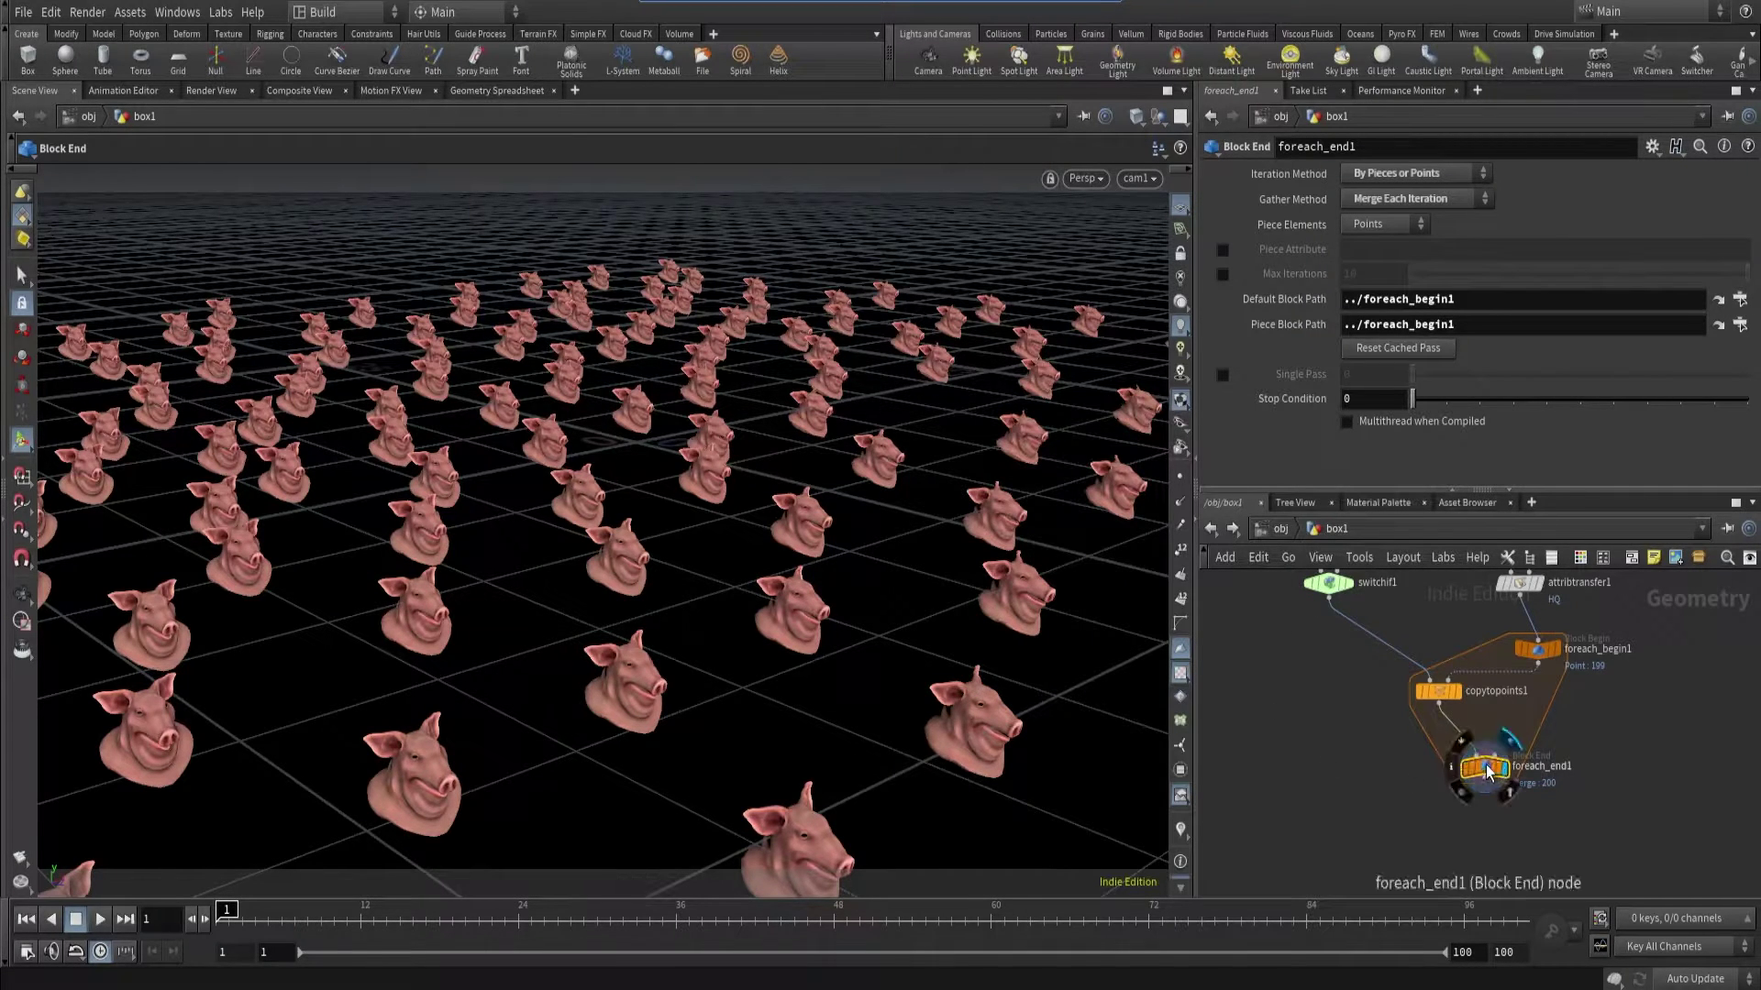
- Open the info window of the loop's end node and examine its point counts and memory use
middle_click(1511, 779)
left_click(1470, 768)
left_click_drag(1155, 188, 691, 87)
left_click(811, 113)
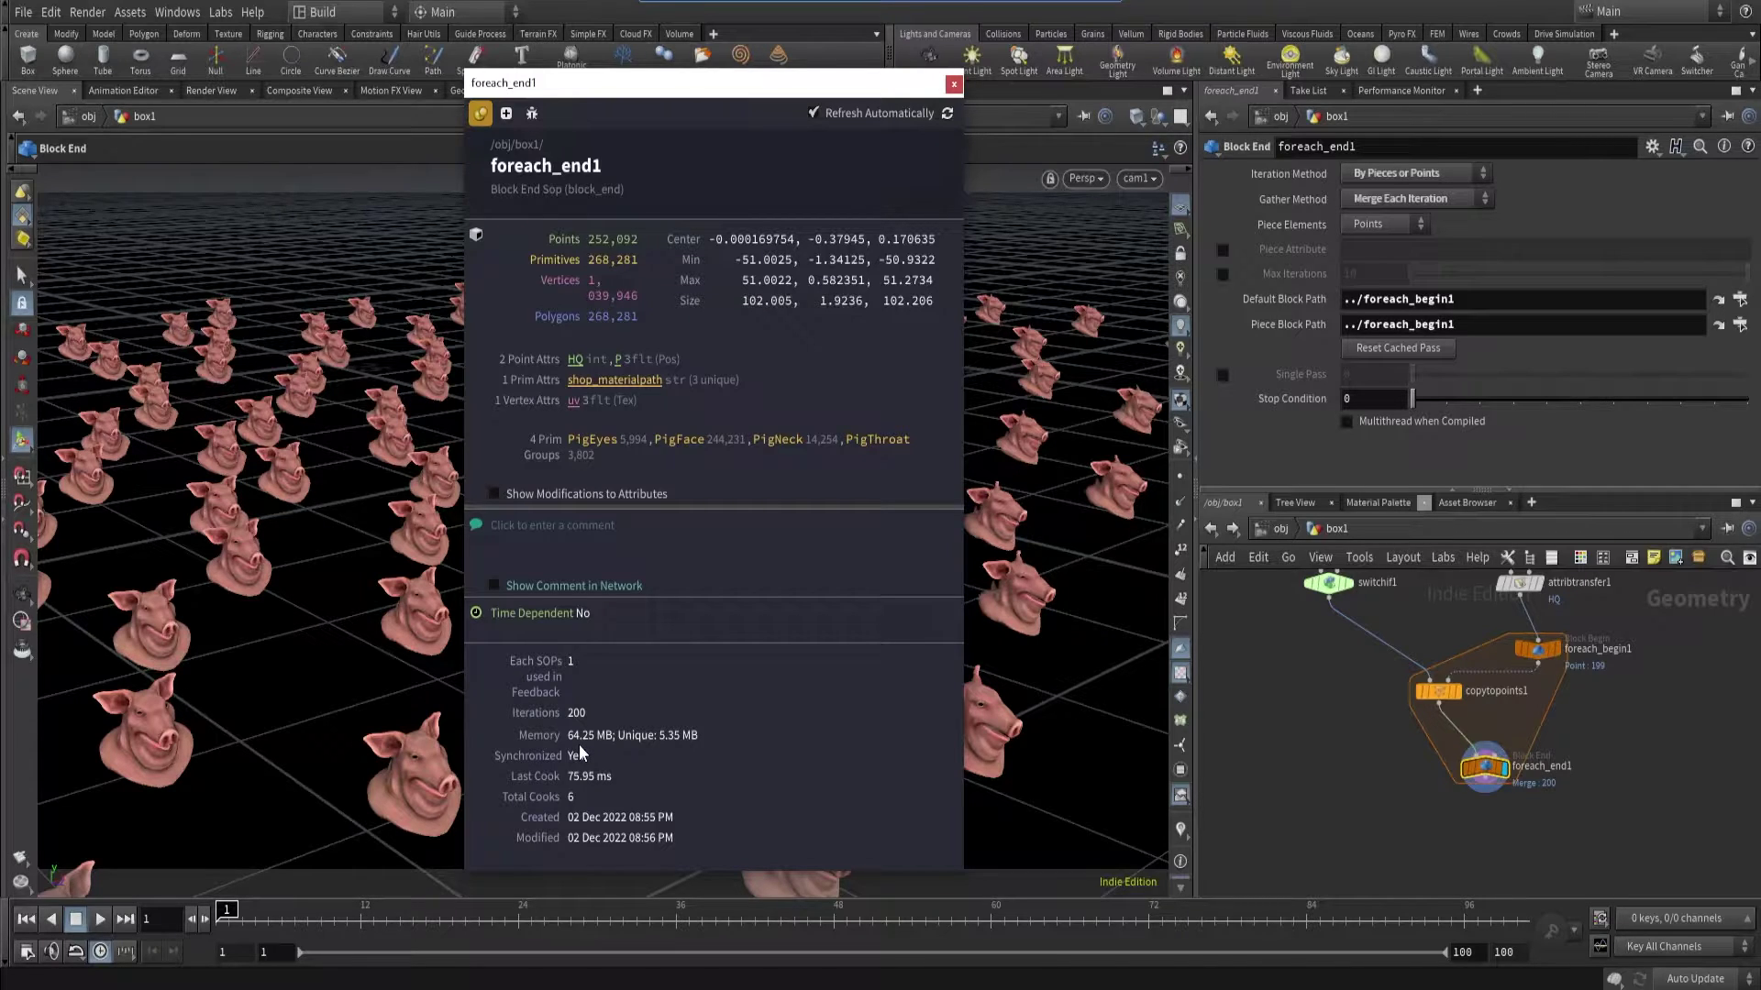
- Wire testgeometry_pighead1 directly into Copy to Points, compare the loop's memory use, and close the info window
middle_click_drag(1343, 696, 1346, 831)
left_click(1332, 605)
left_click(1441, 814)
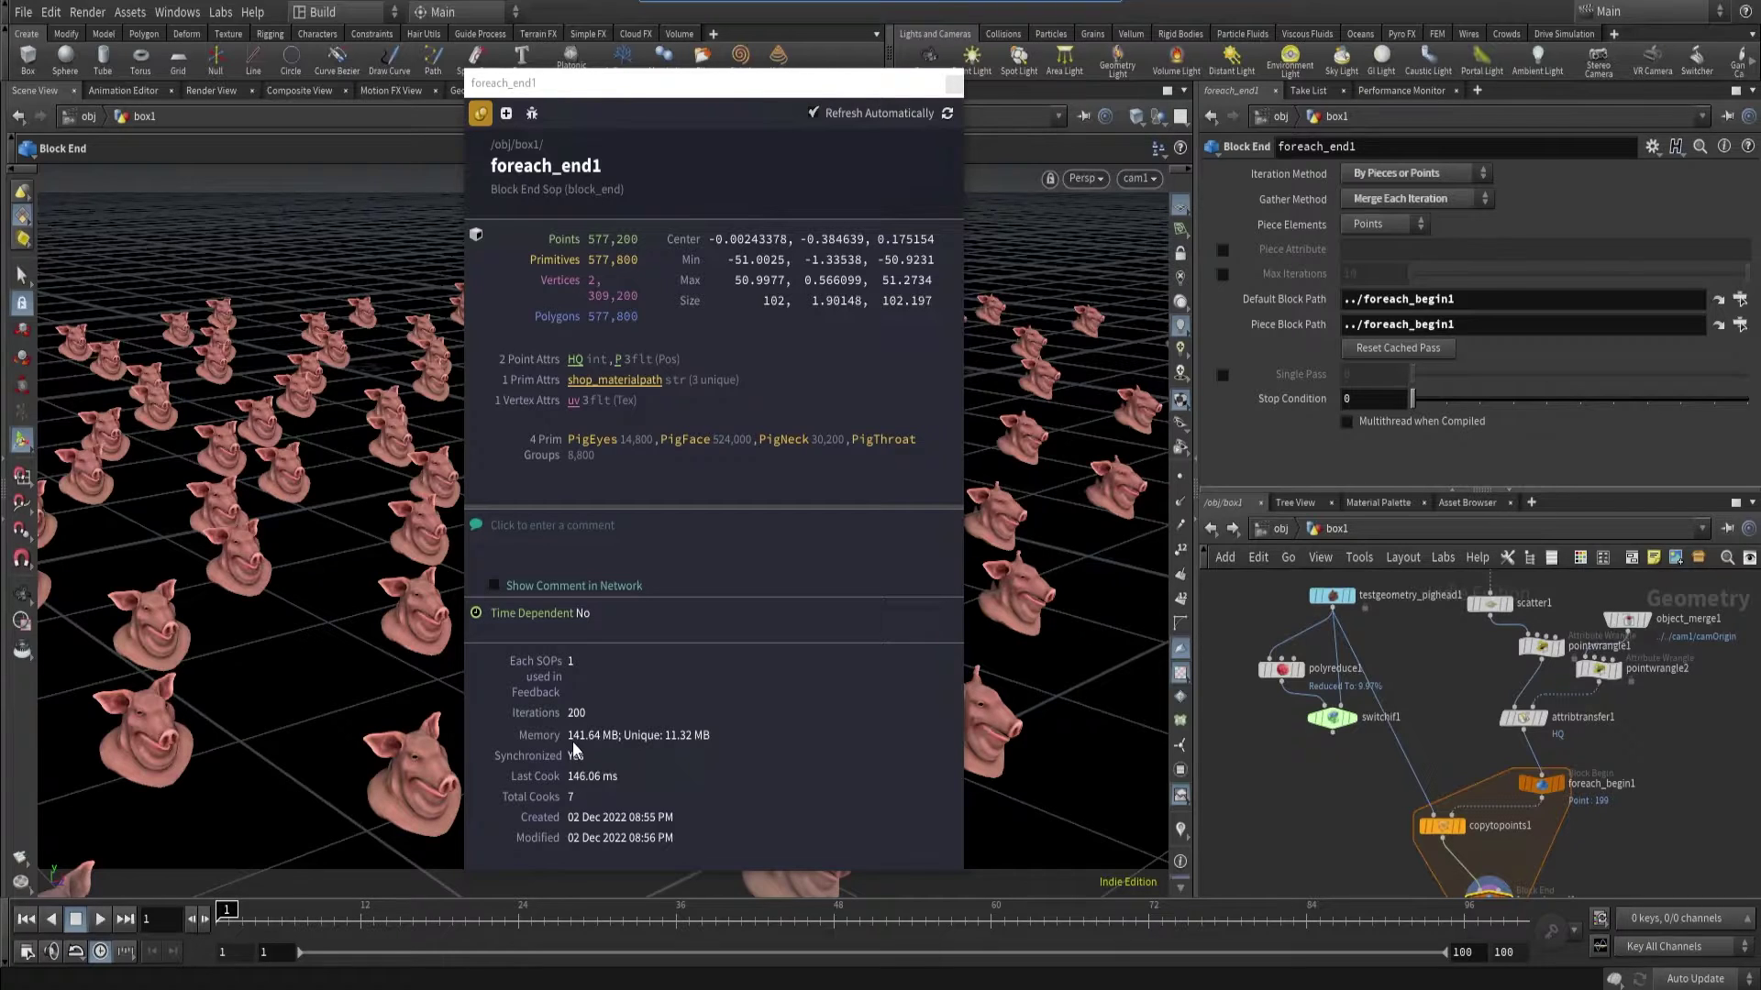
left_click(953, 84)
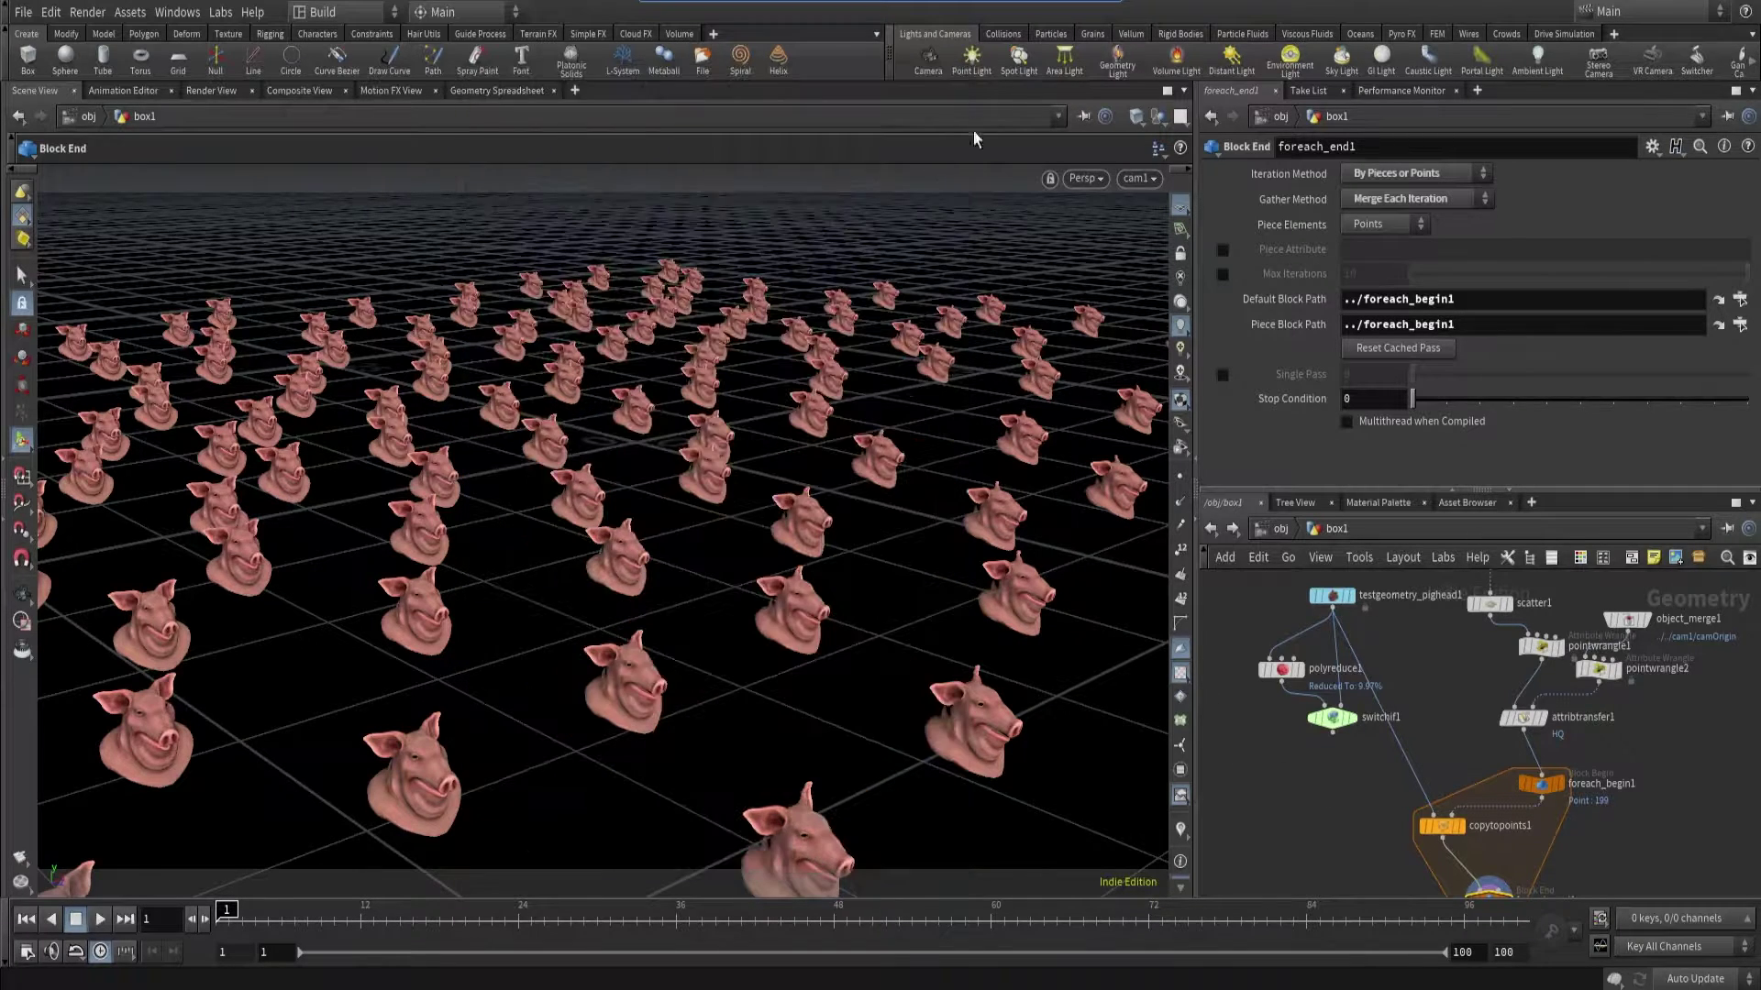
scroll(1323, 807, "down", 2)
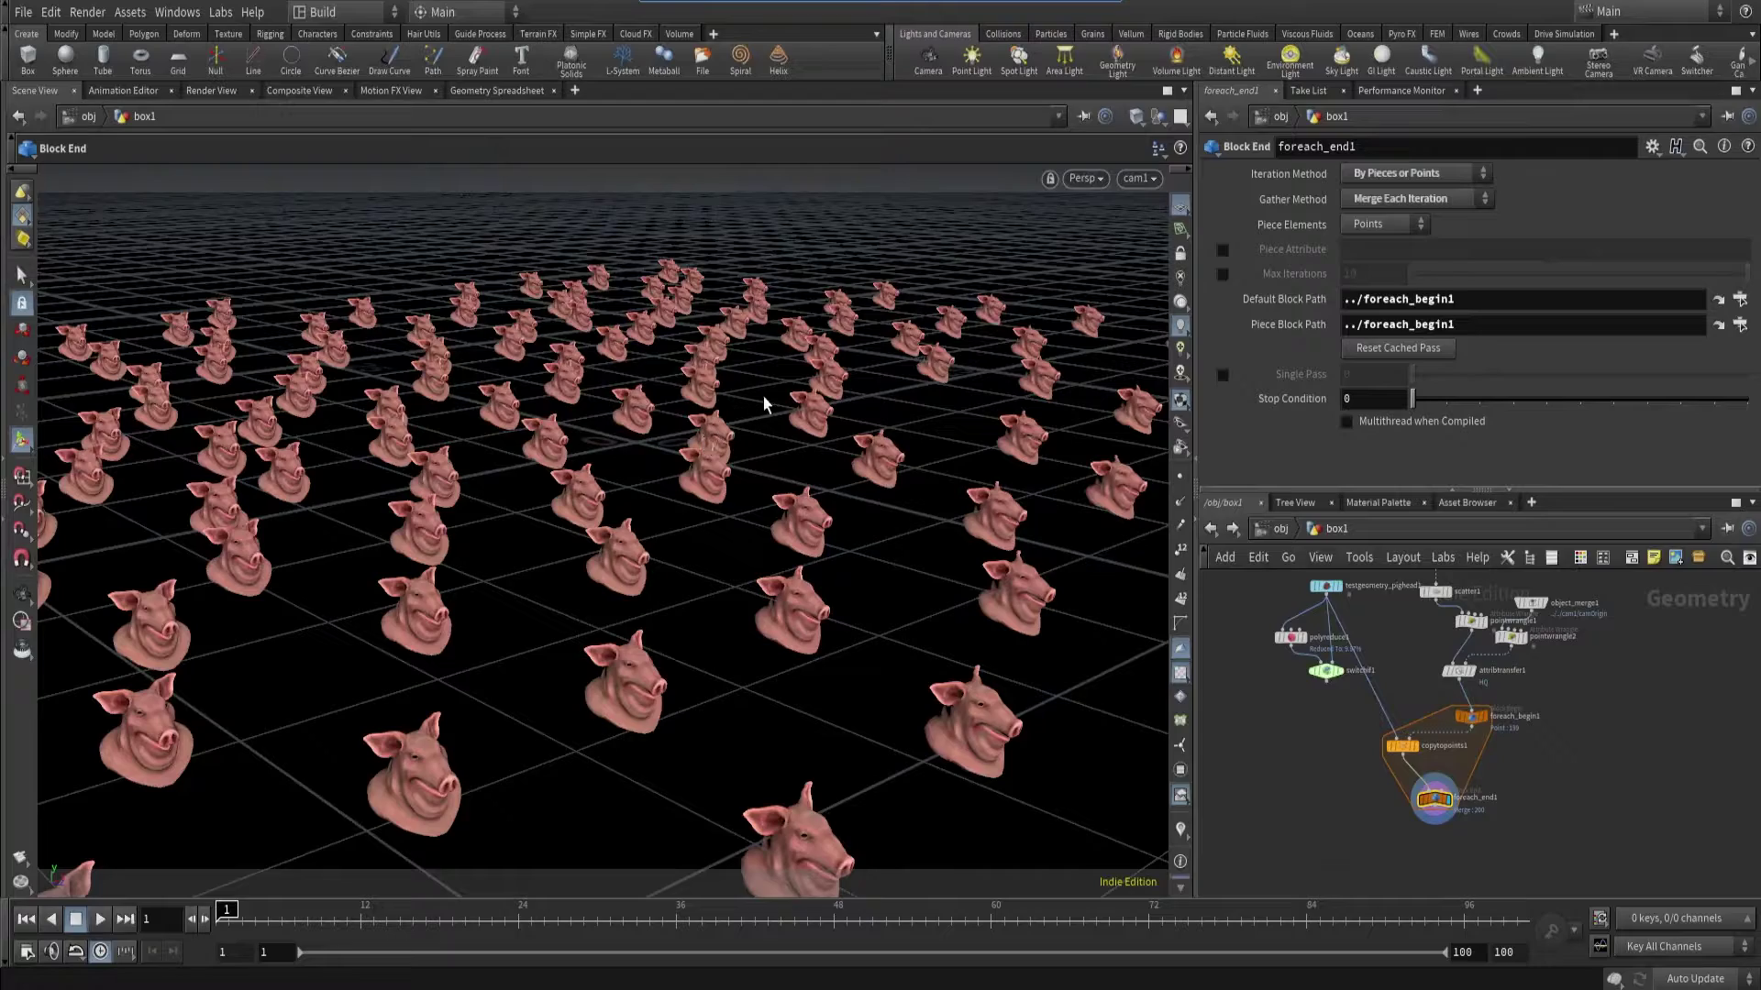
key("Escape")
right_click_drag(514, 480, 587, 468)
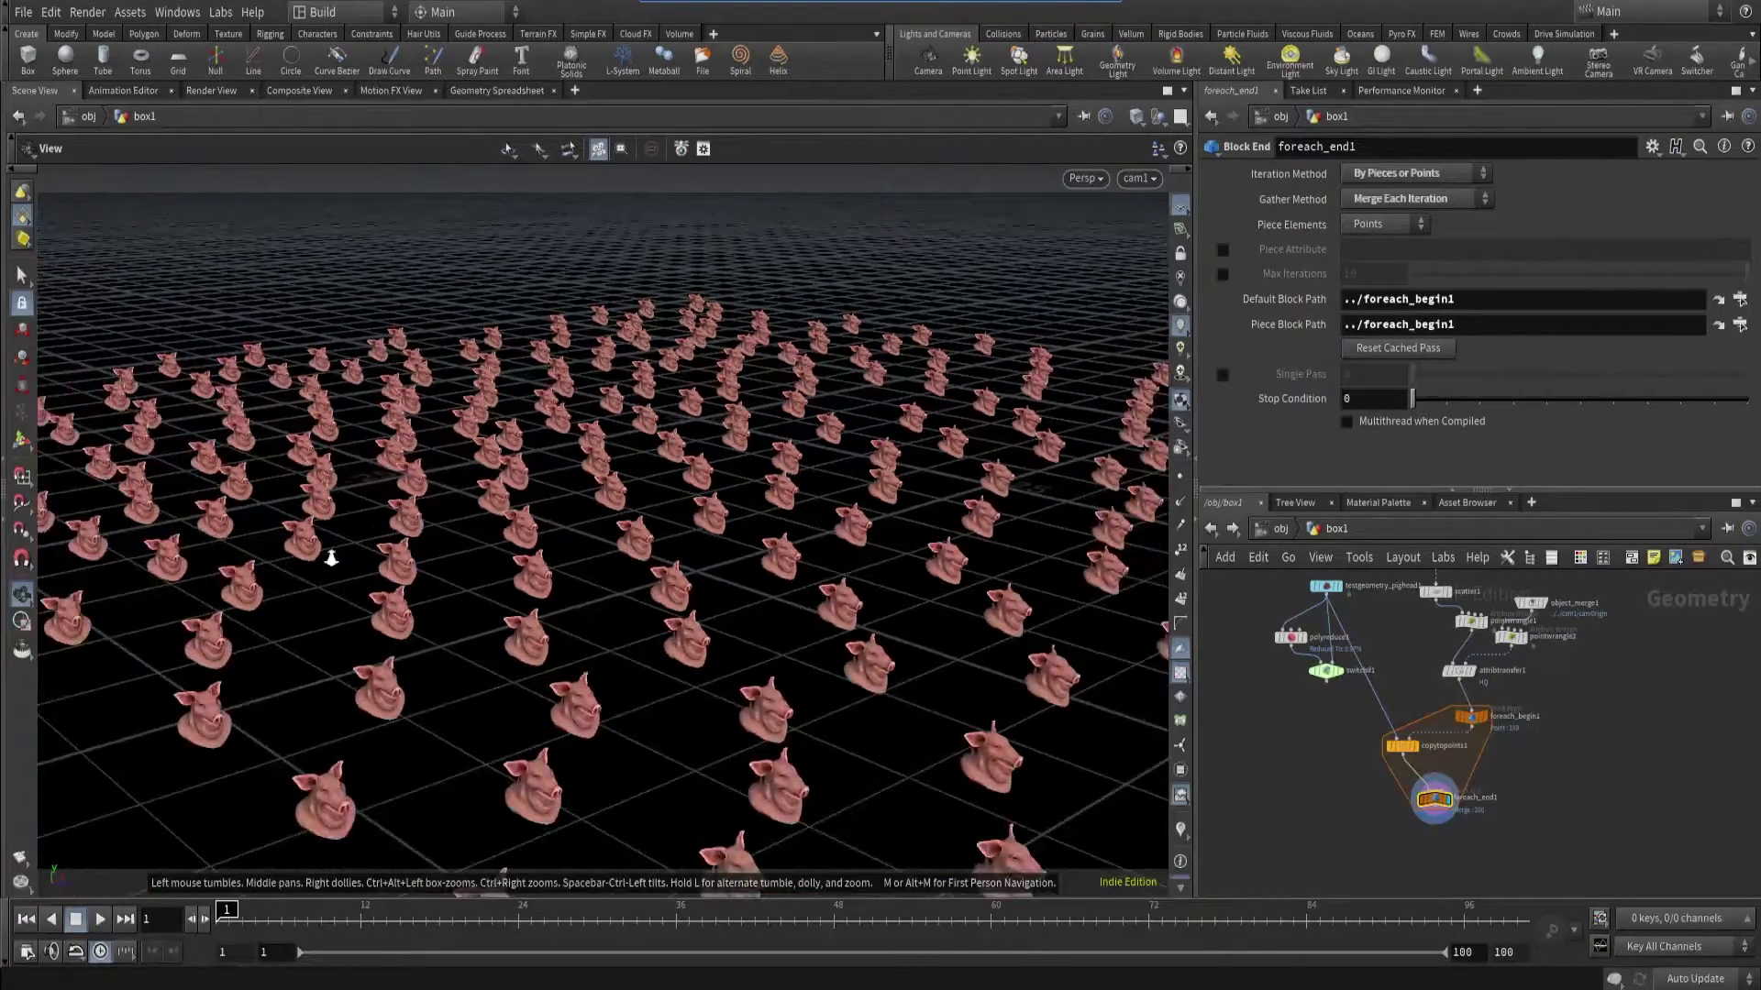
right_click_drag(326, 561, 789, 456)
key("Return")
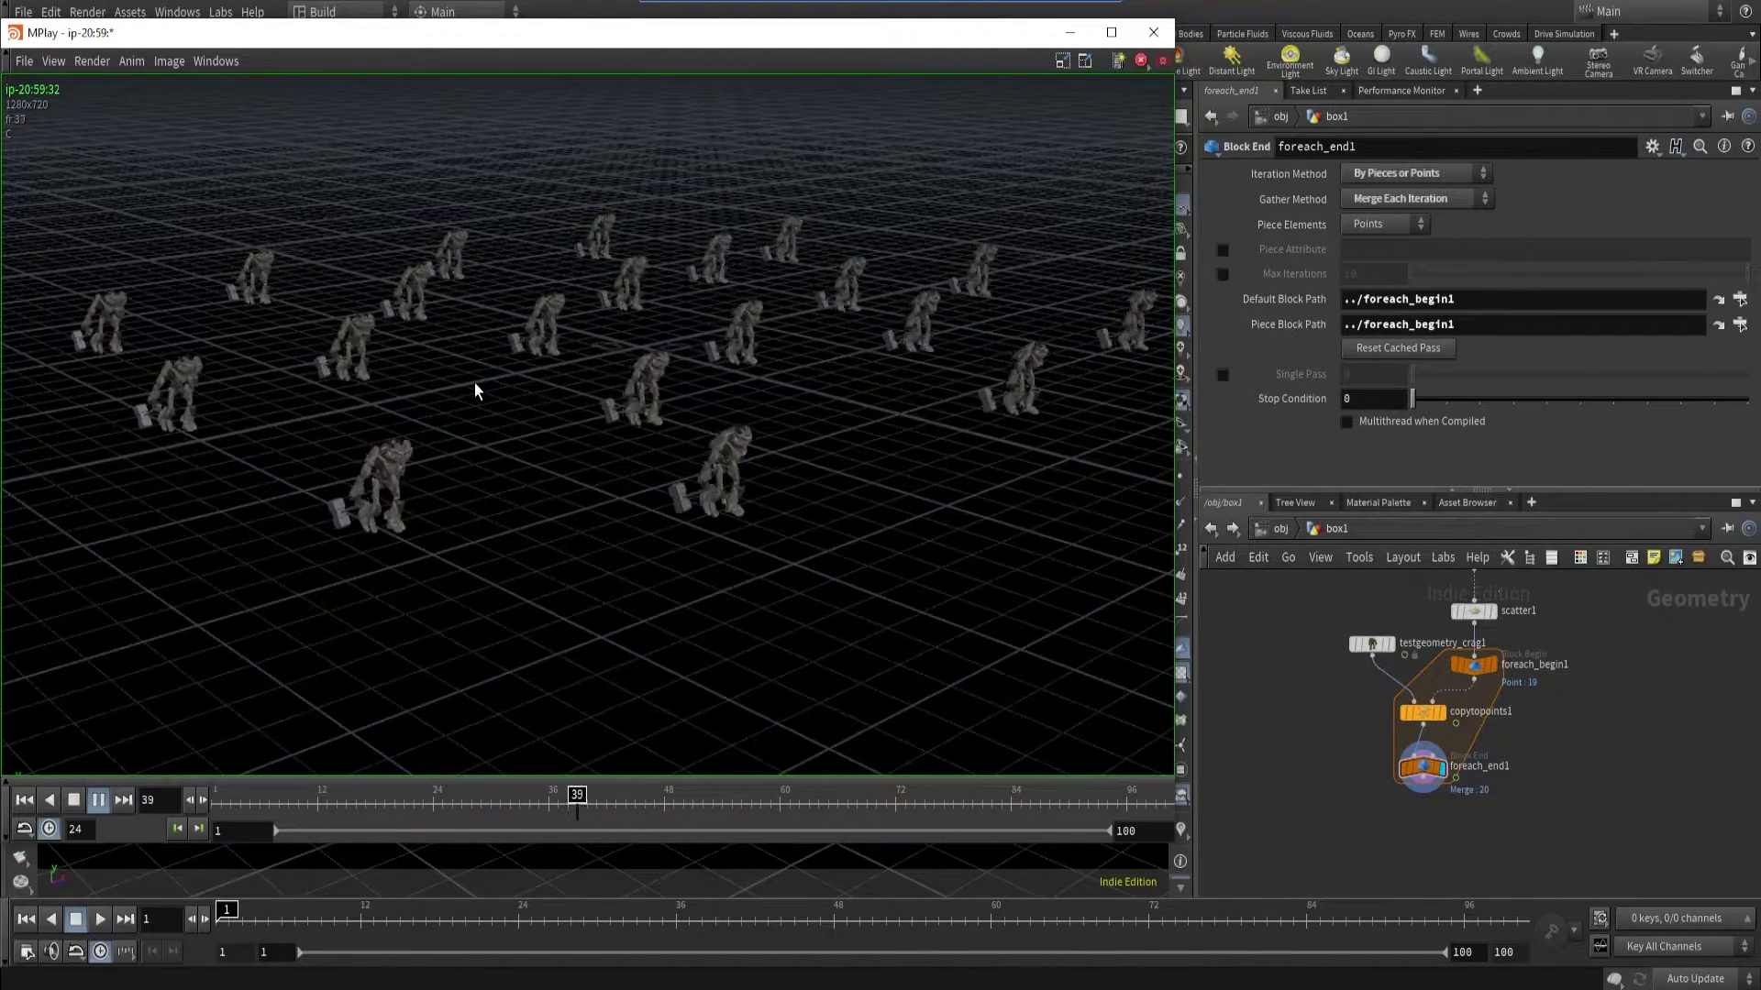
- Scrub the Crag flipbook in MPlay back to frame 1 and return to the Houdini network
left_click(657, 804)
left_click_drag(686, 809, 126, 803)
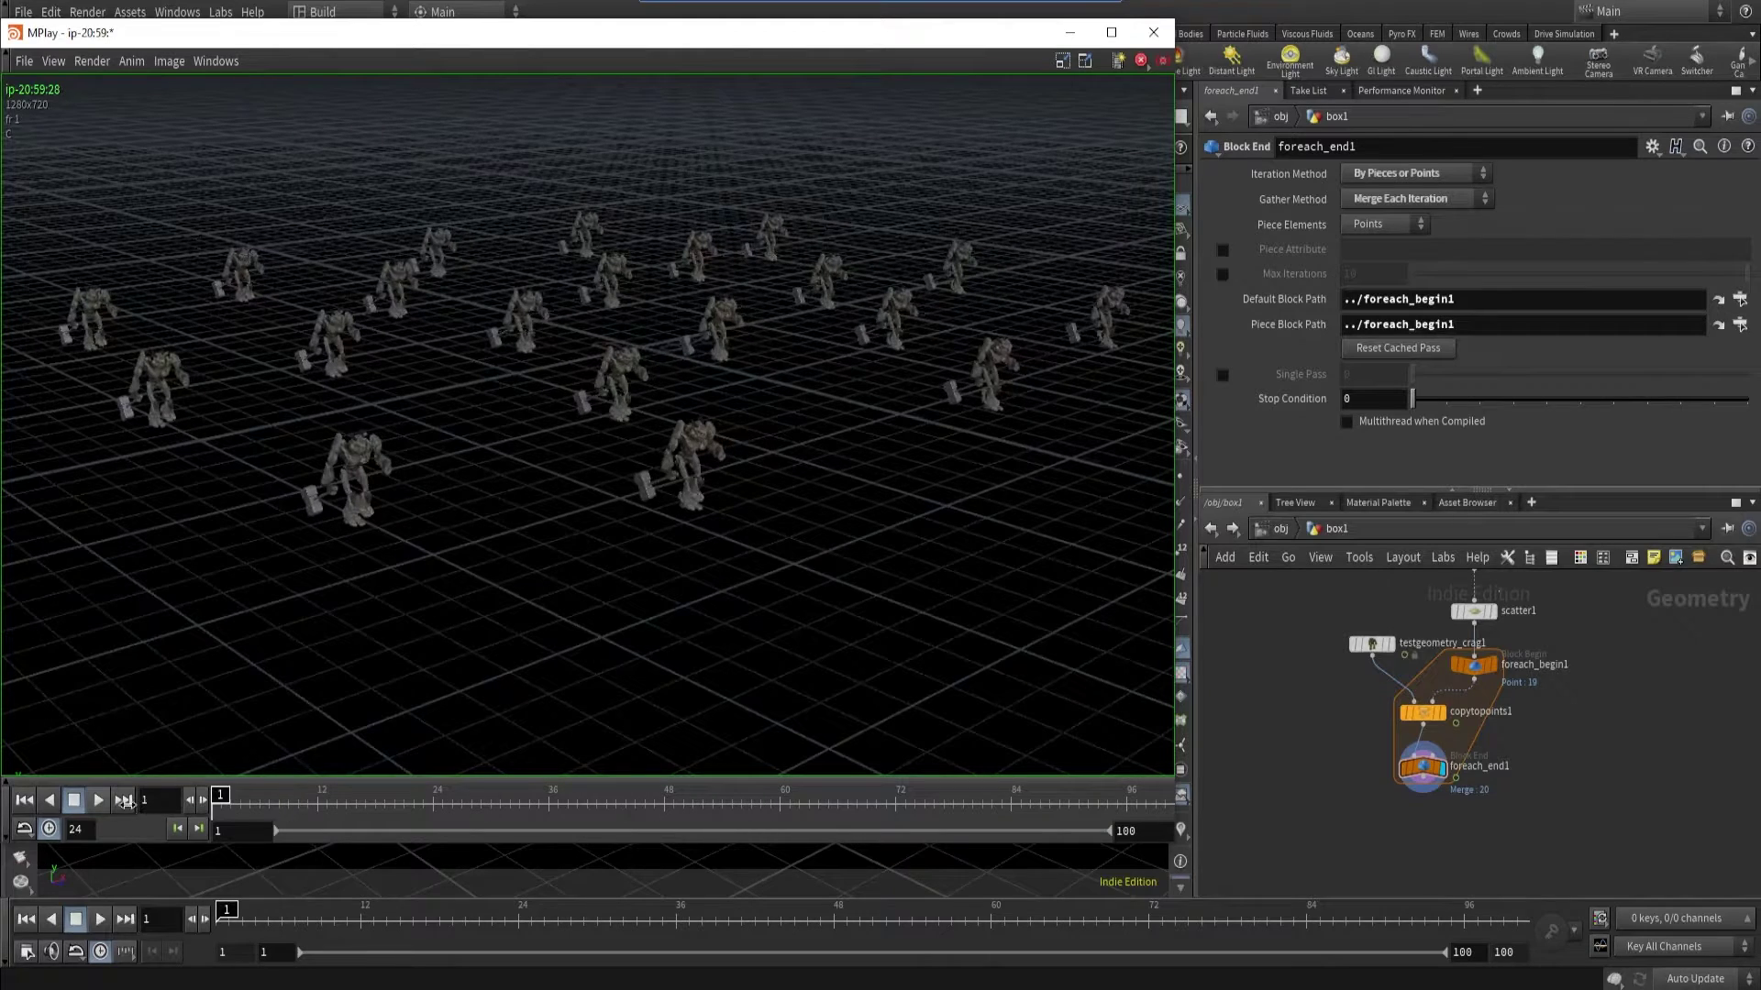
left_click(1296, 696)
key("h")
- Move the Crag and loop nodes down and insert a Point Wrangle between scatter1 and foreach_begin1
left_click_drag(1329, 690, 1517, 774)
scroll(1601, 703, "up", 3)
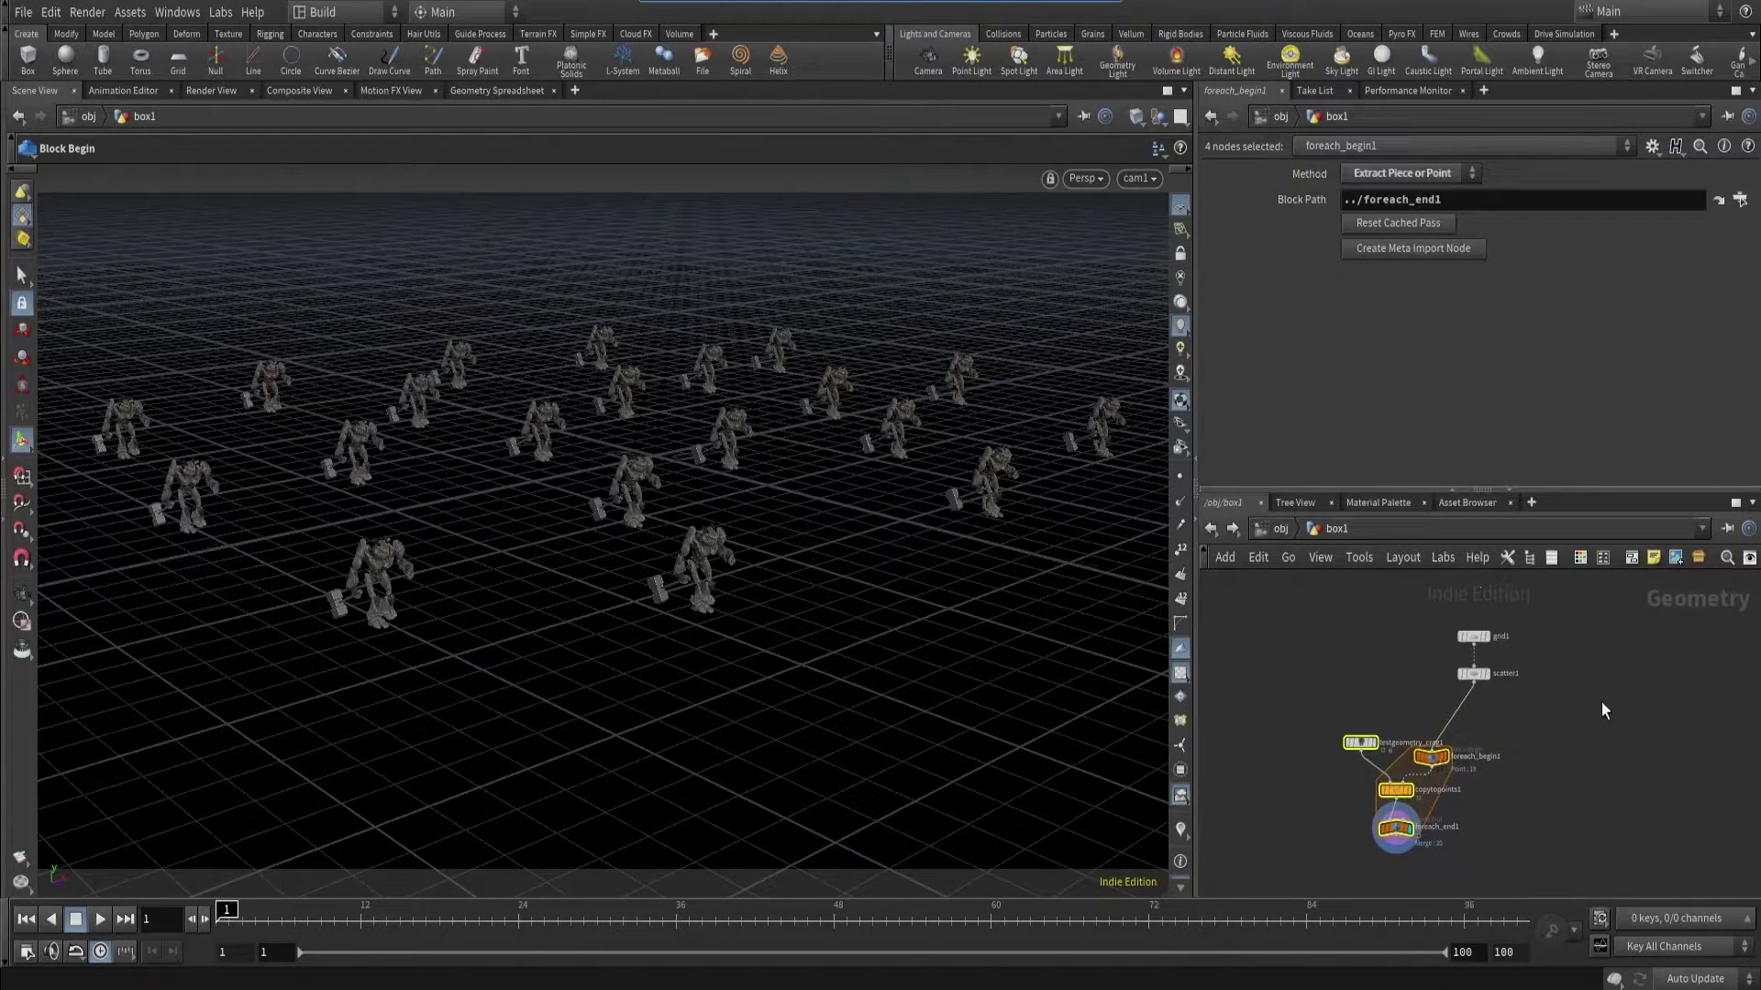
left_click(1500, 728)
key("Tab")
type("point wr")
key("Return")
left_click(1391, 725)
left_click(1307, 384)
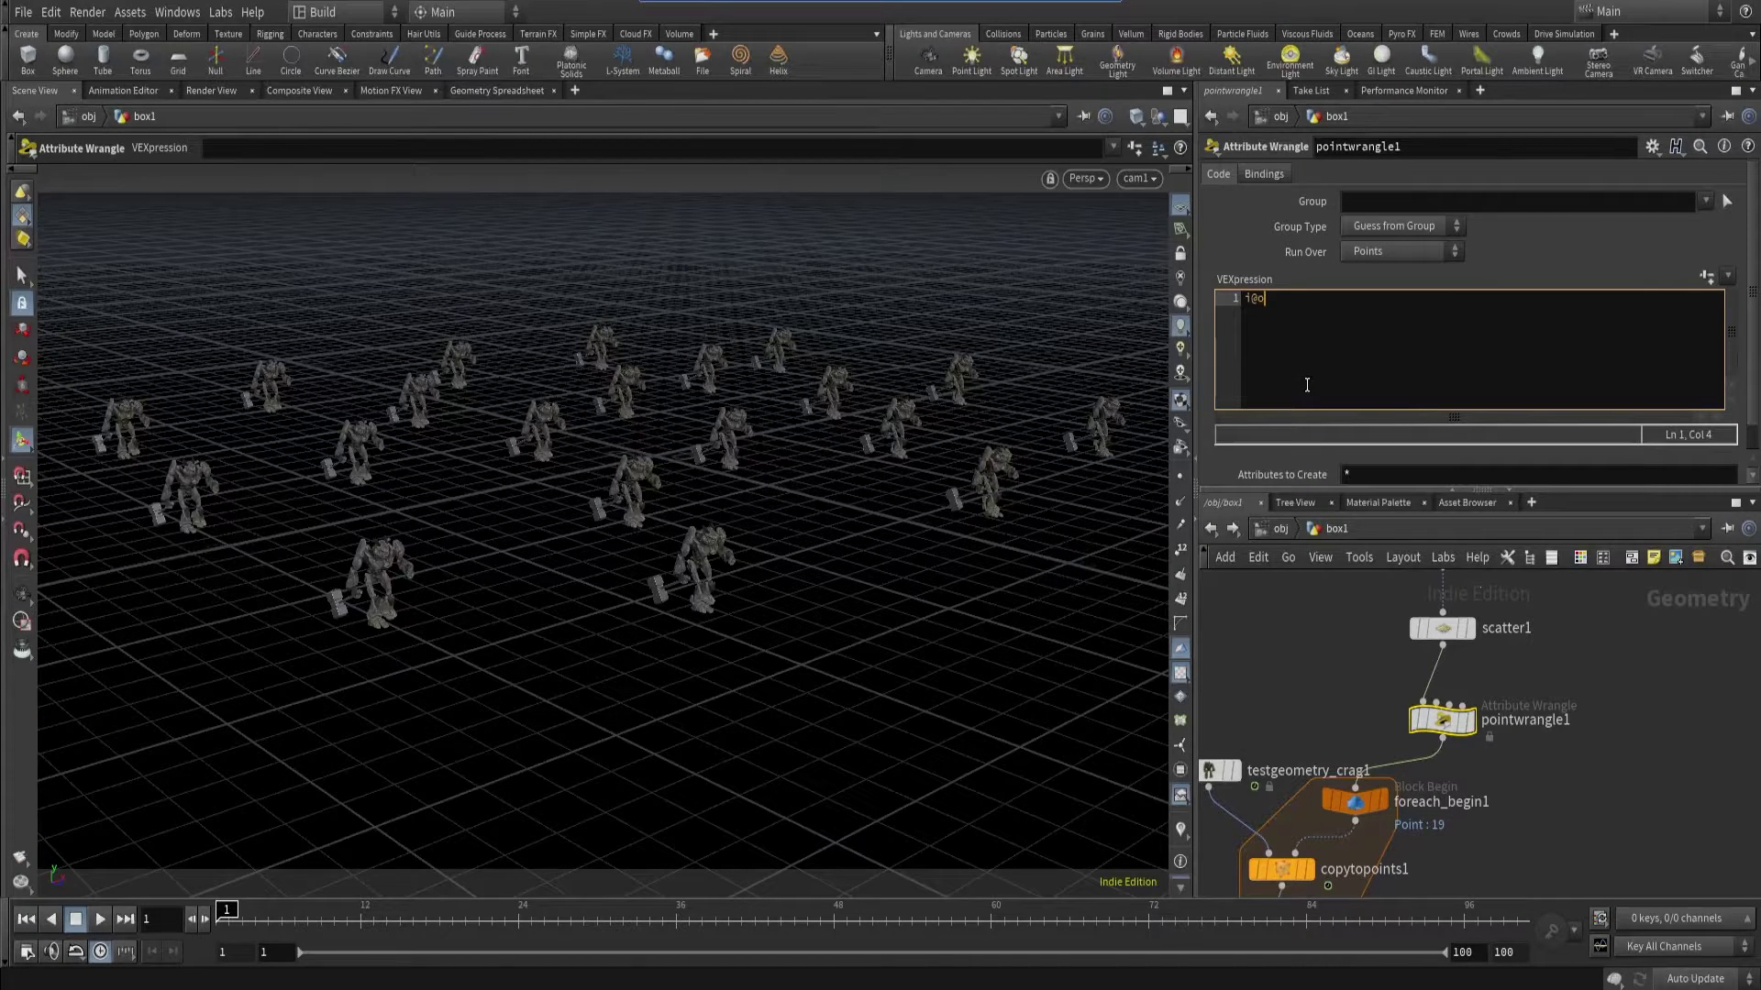
type("i@offset = ")
type("rand(@p")
type("t")
type("nu")
type("fit")
type("01(")
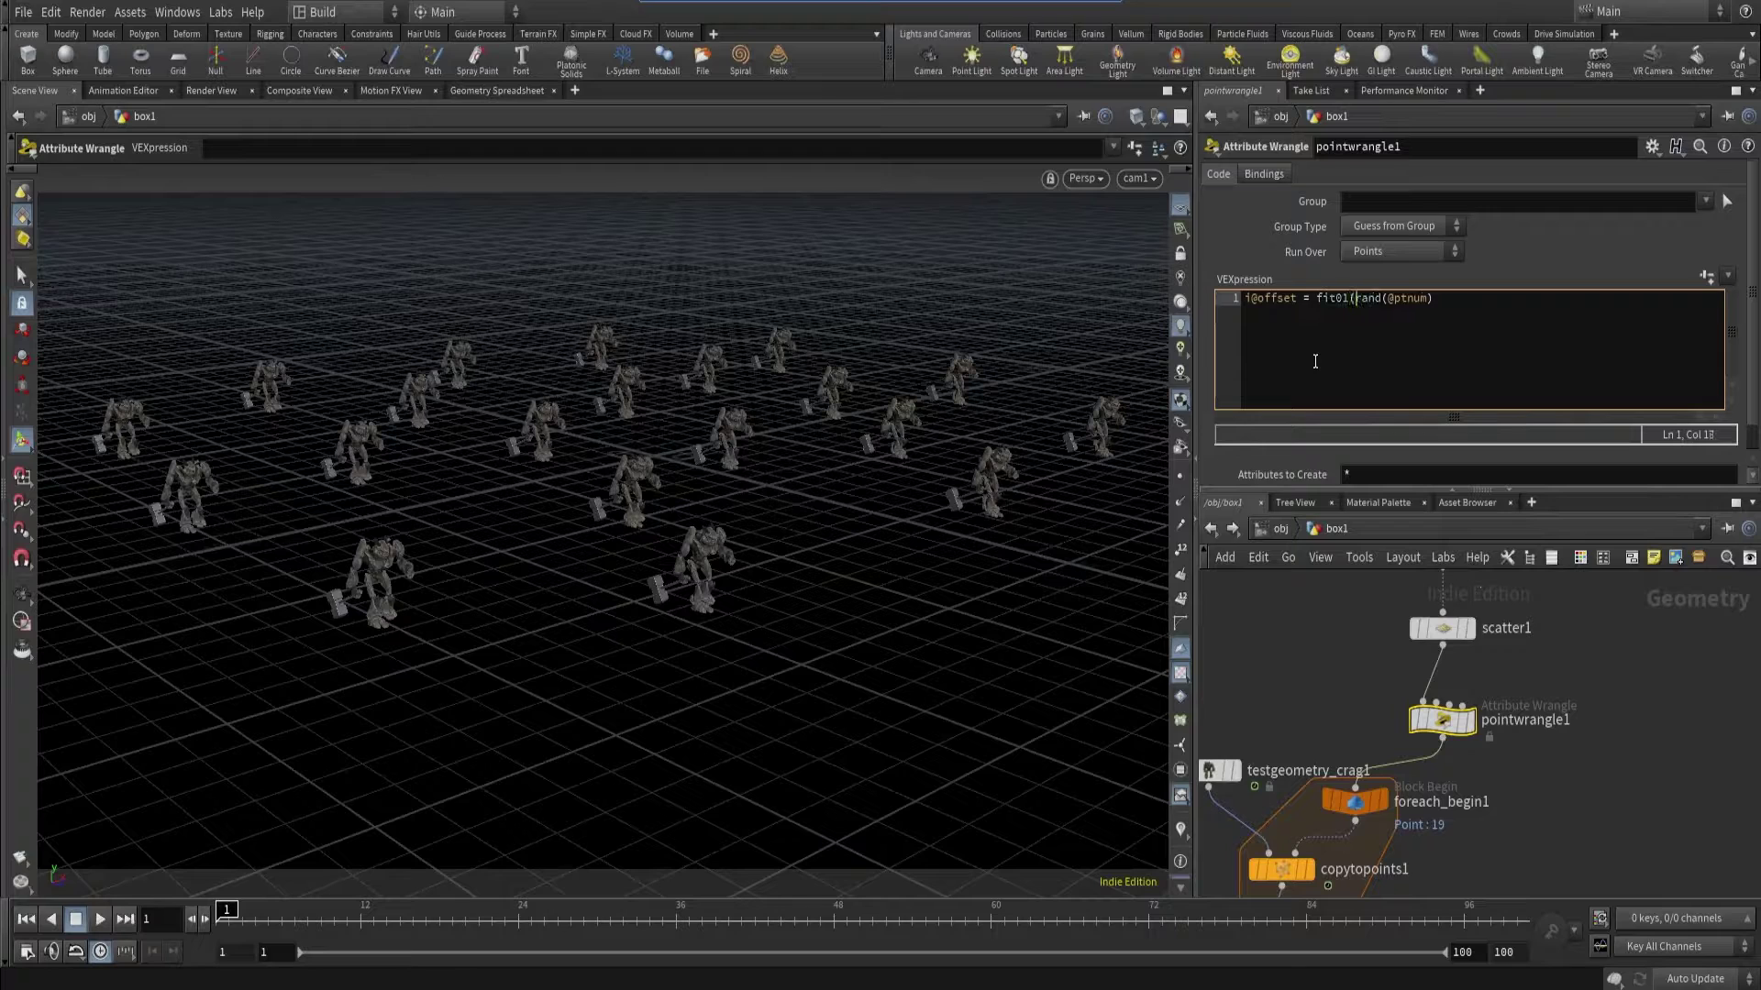
left_click(1447, 316)
type(",1,30);")
key("ctrl+Return")
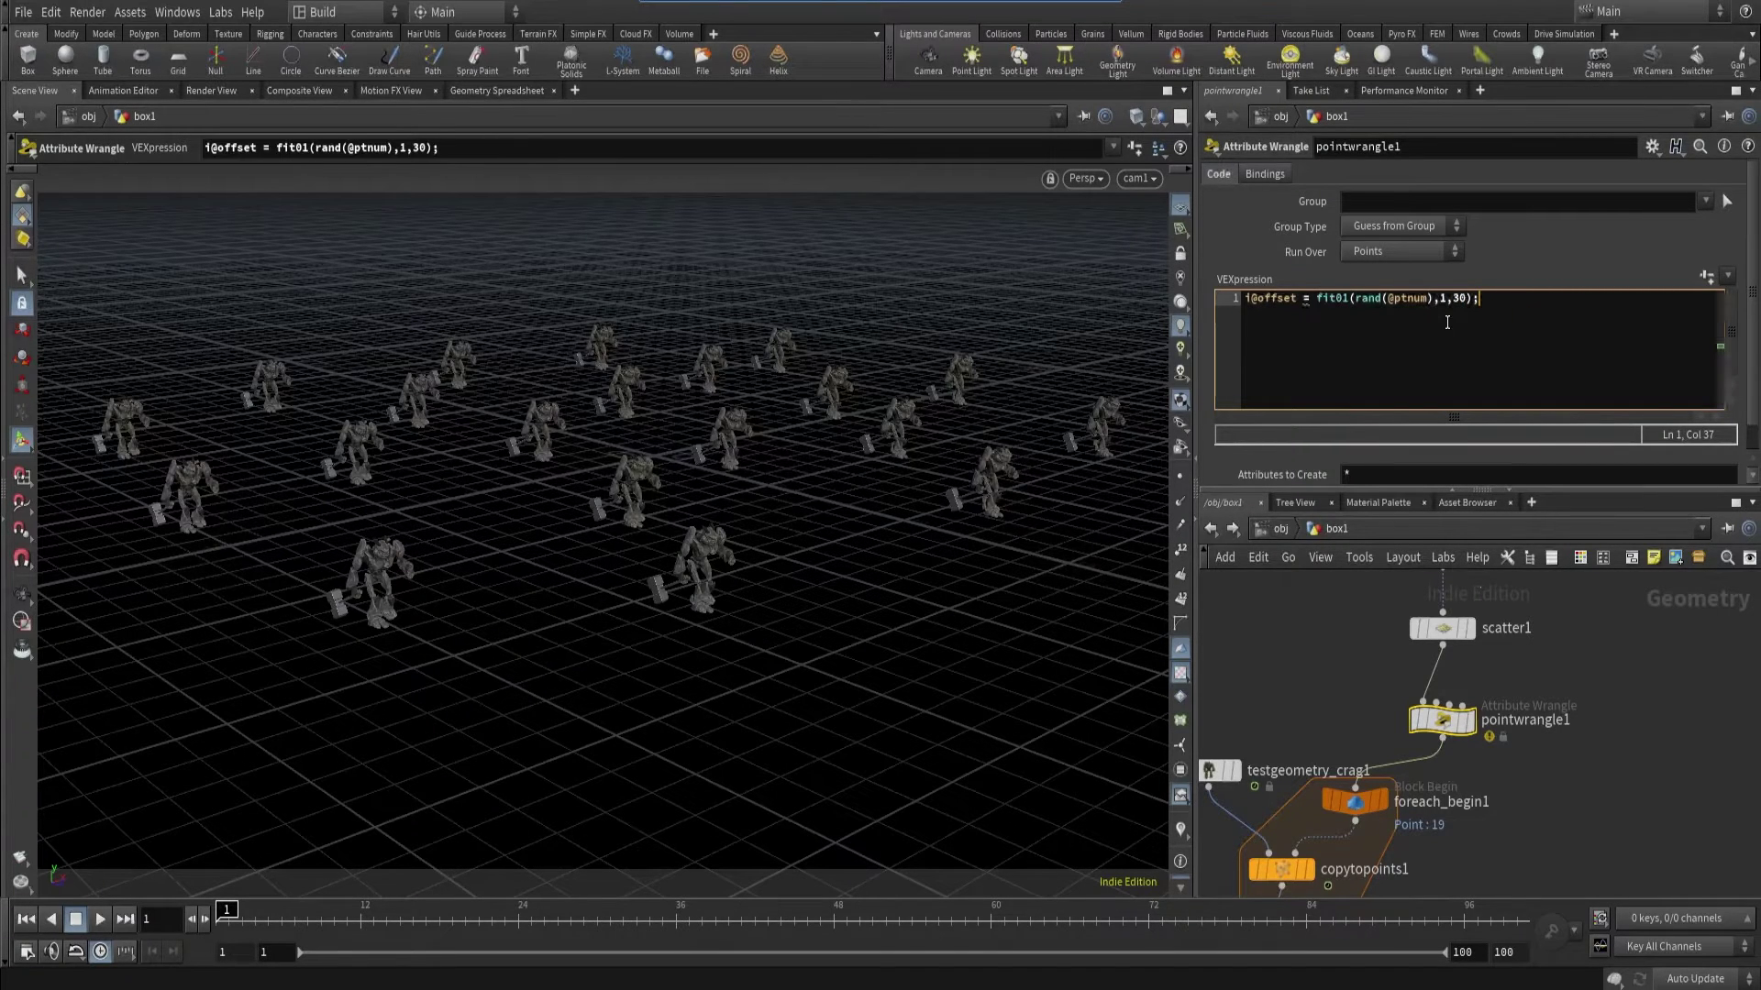
- Raise the offset's upper limit to 50 and wrap the fit01 expression in int()
type("5")
type("int(")
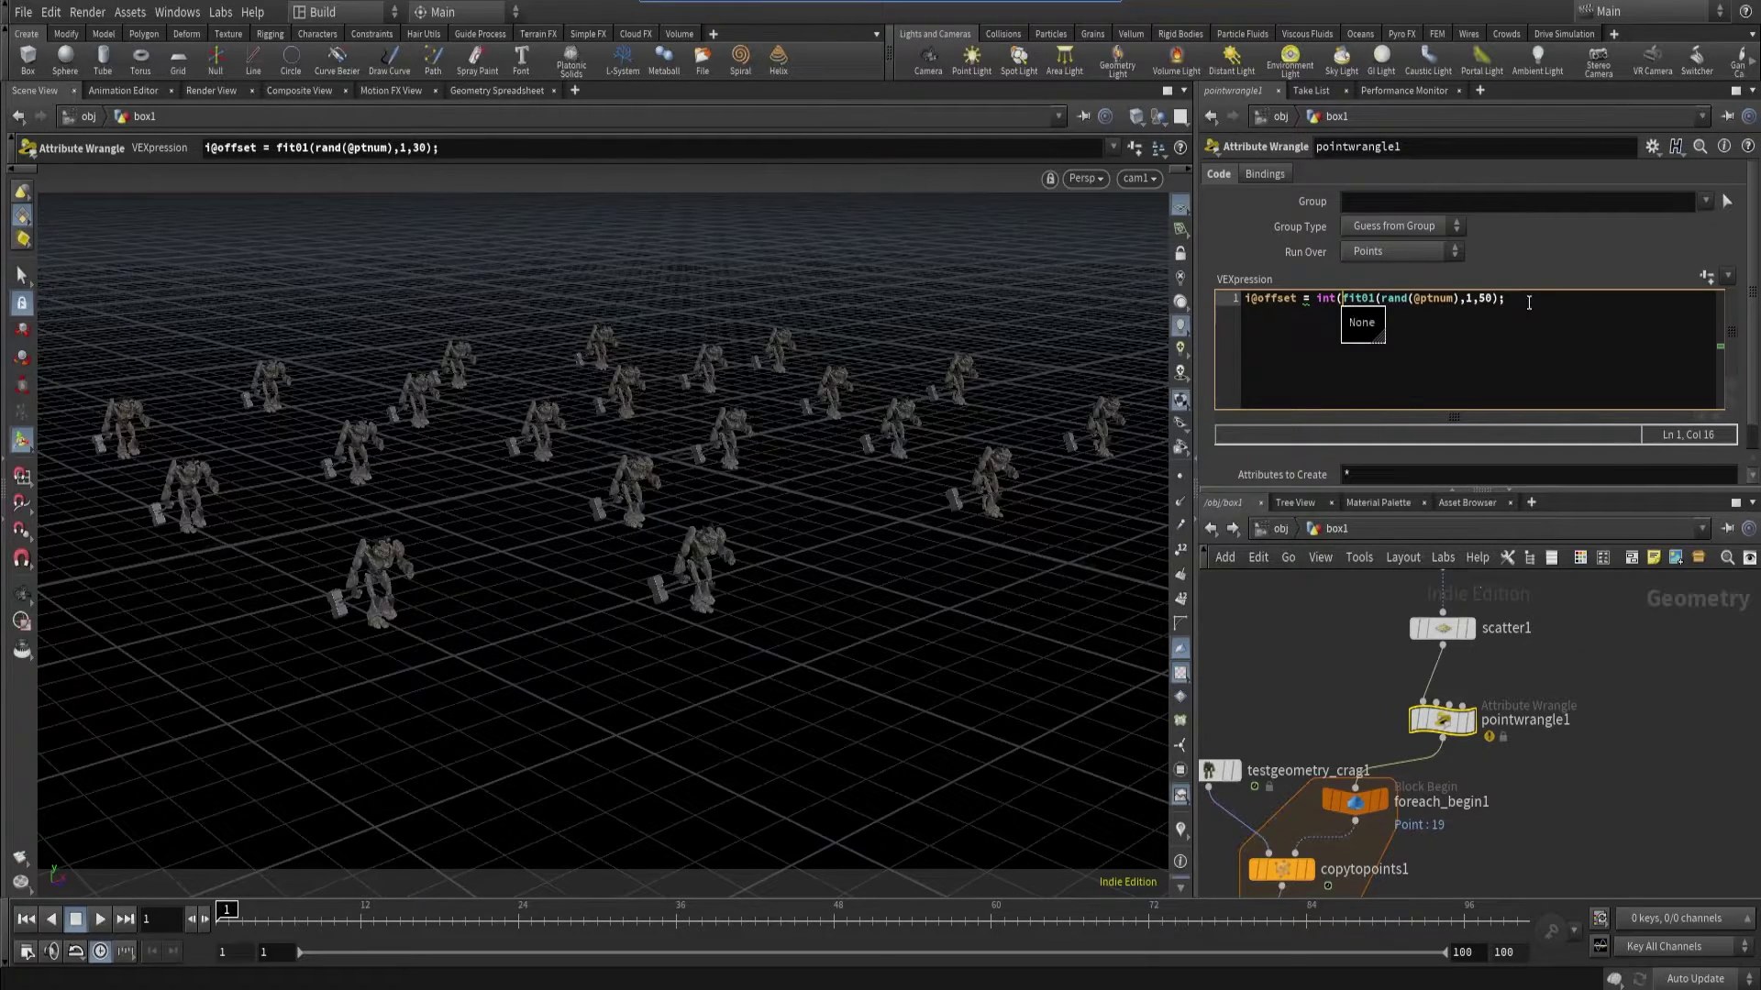
left_click(1496, 298)
type("))")
key("ctrl+Return")
- Insert a Time Shift node between testgeometry_crag1 and Copy to Points
scroll(1314, 696, "down", 4)
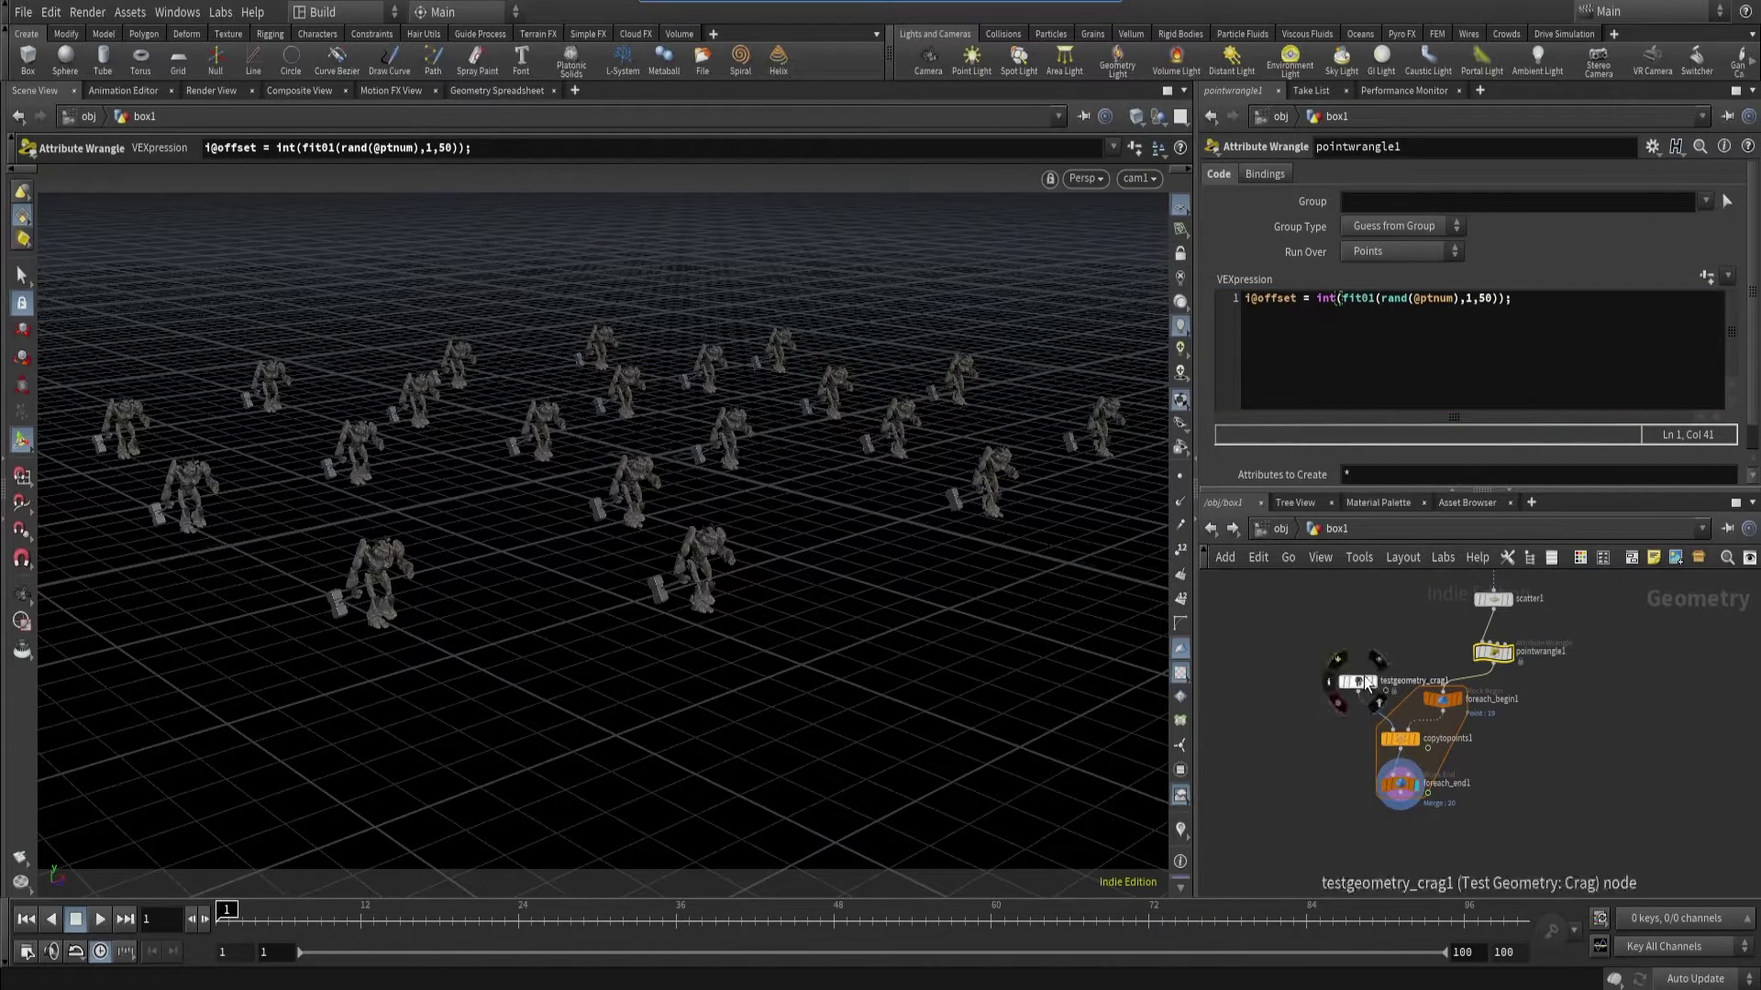
key("l")
scroll(1372, 667, "up", 3)
key("Tab")
type("time")
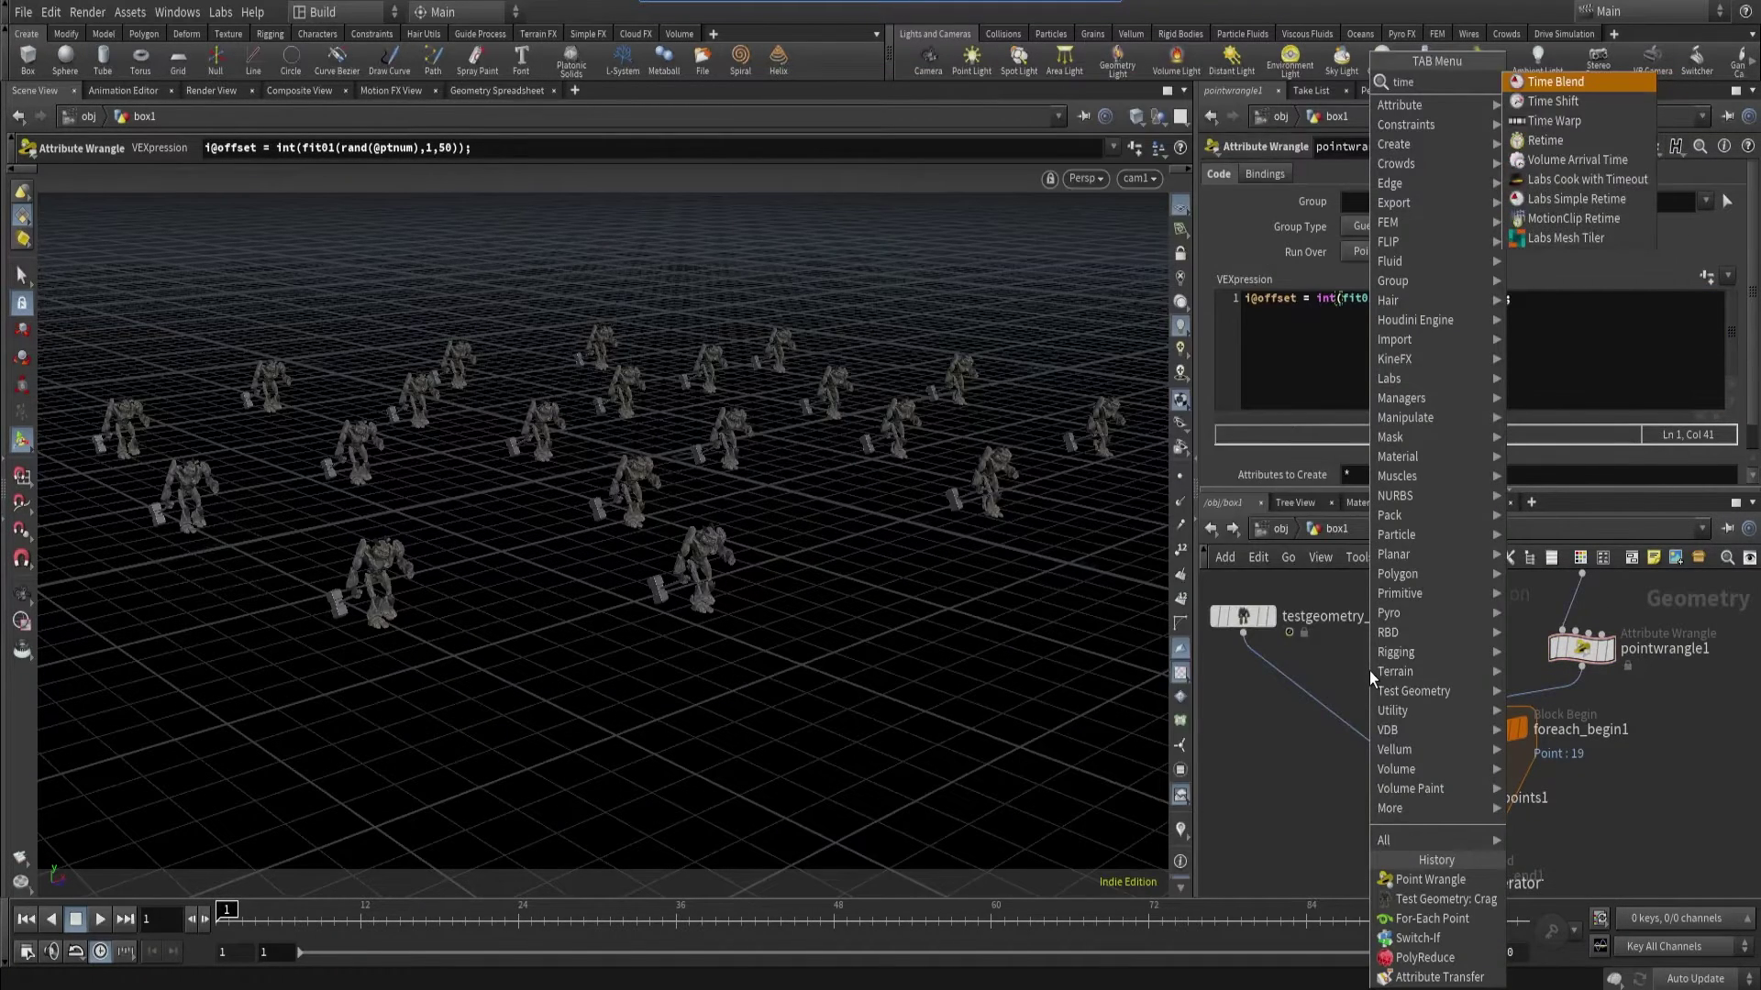
left_click(1557, 101)
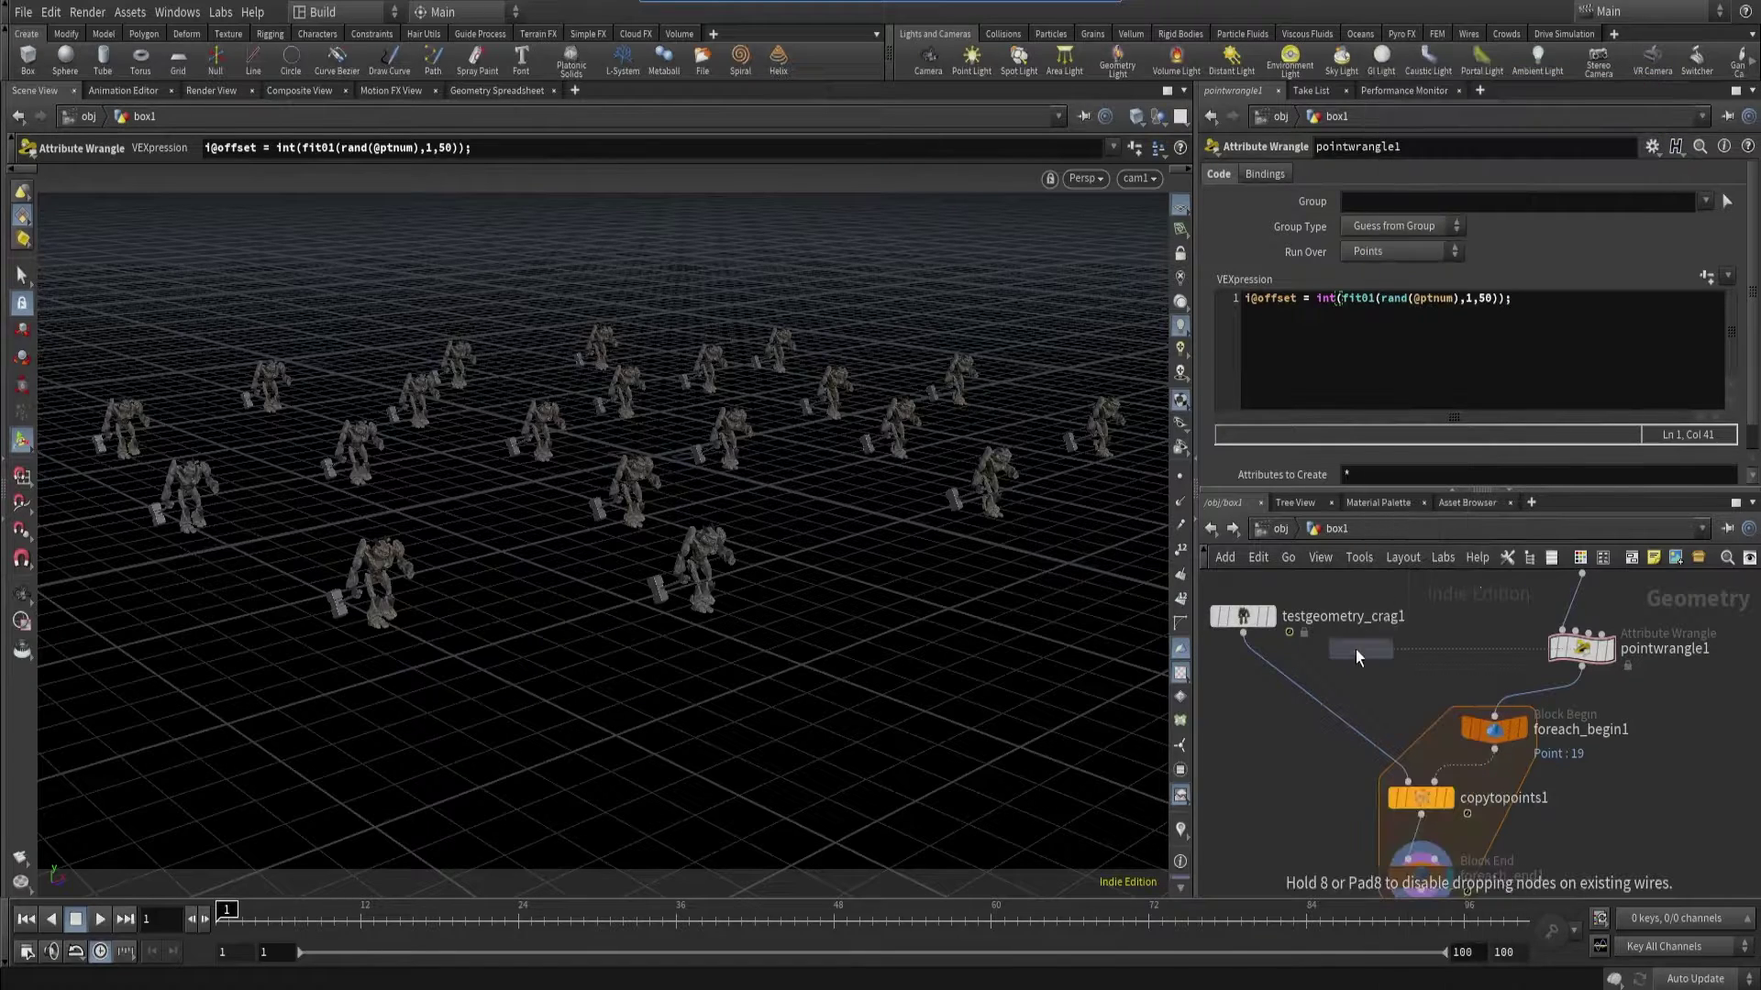
left_click(1296, 686)
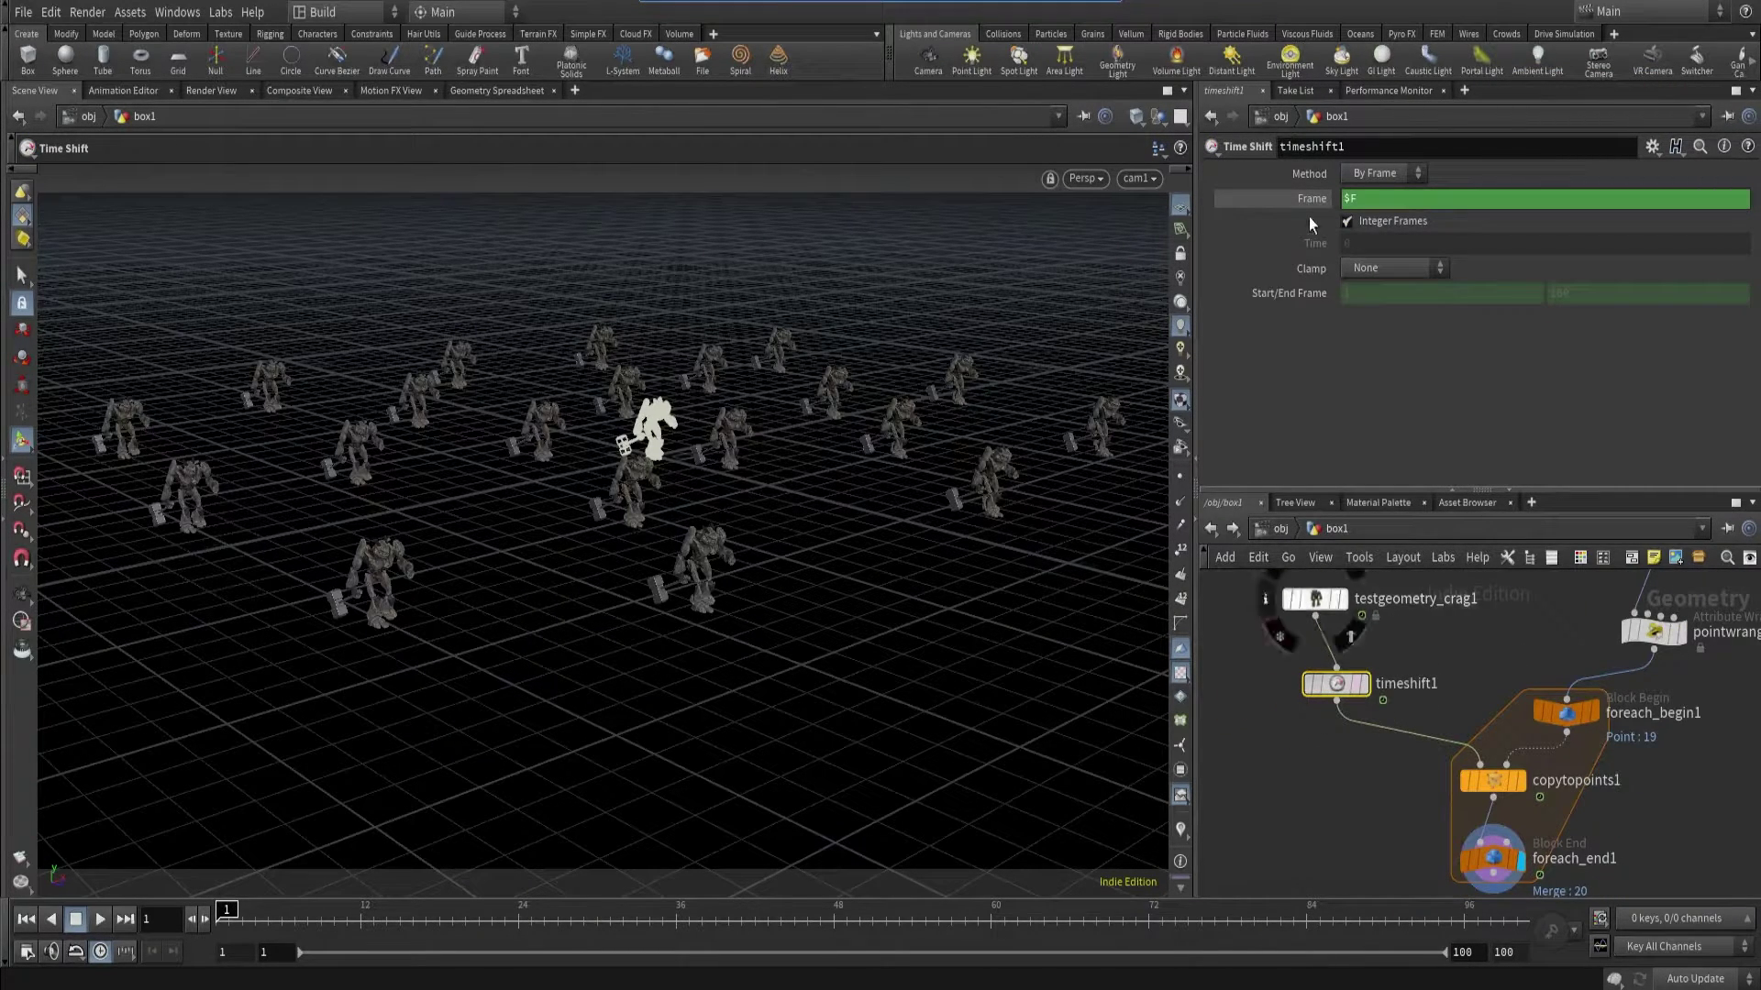
- Set the Time Shift's Frame expression to point("../foreach_begin1", 0, "offset", 0)
left_click(1370, 197)
type("$F")
type("point(")
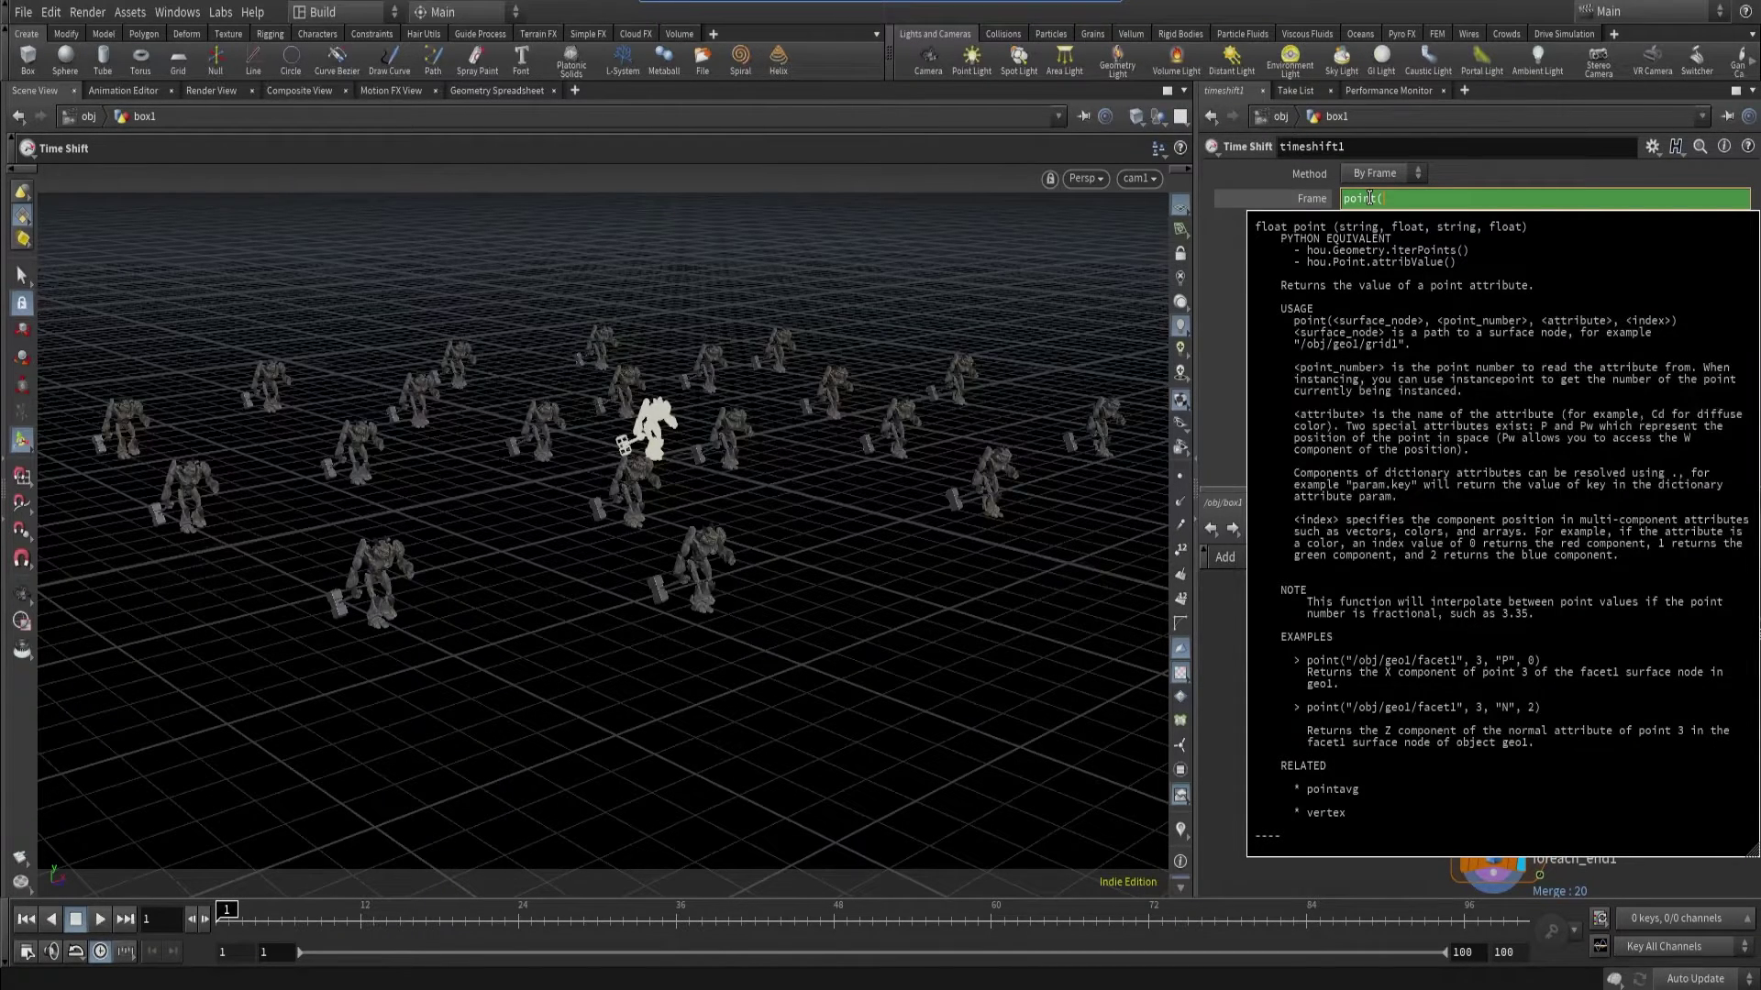
type("\"../foreach_begin1\", 0, \"offset\", 0)")
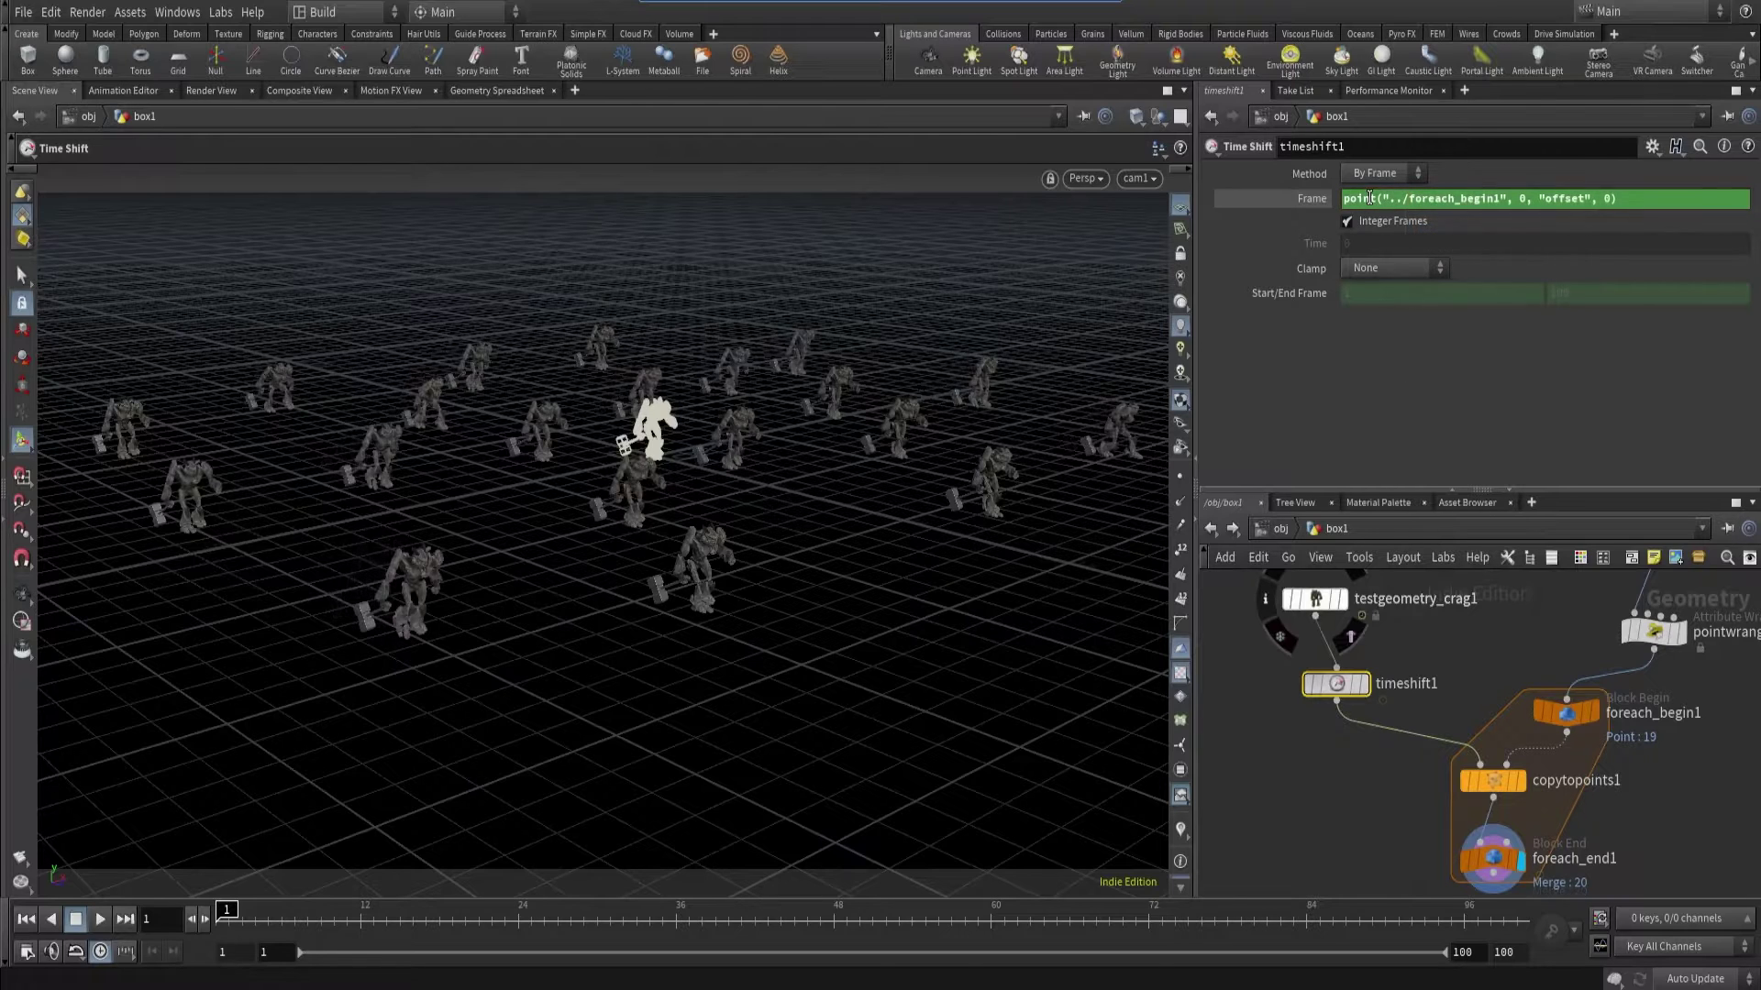
key("Return")
- Review the offset wrangle and prefix the Time Shift's Frame expression with $F +
left_click(1492, 859)
key("Up")
scroll(1384, 708, "down", 2)
left_click(1654, 632)
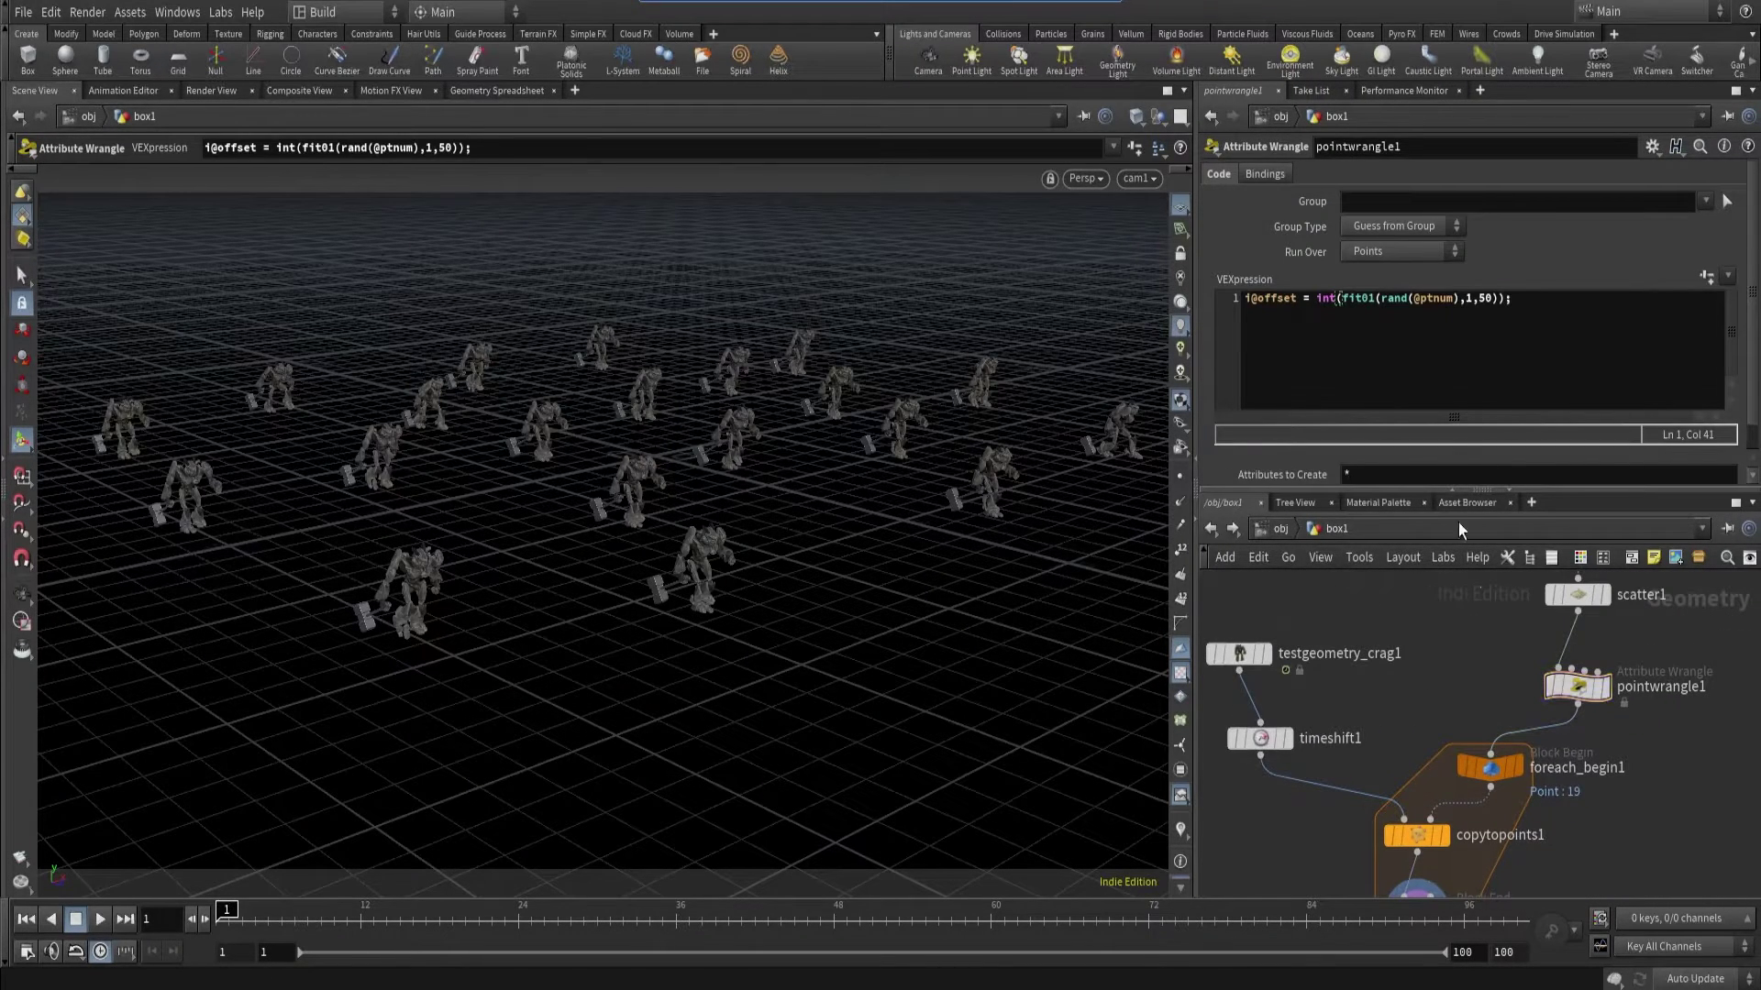
left_click_drag(1347, 730, 1348, 733)
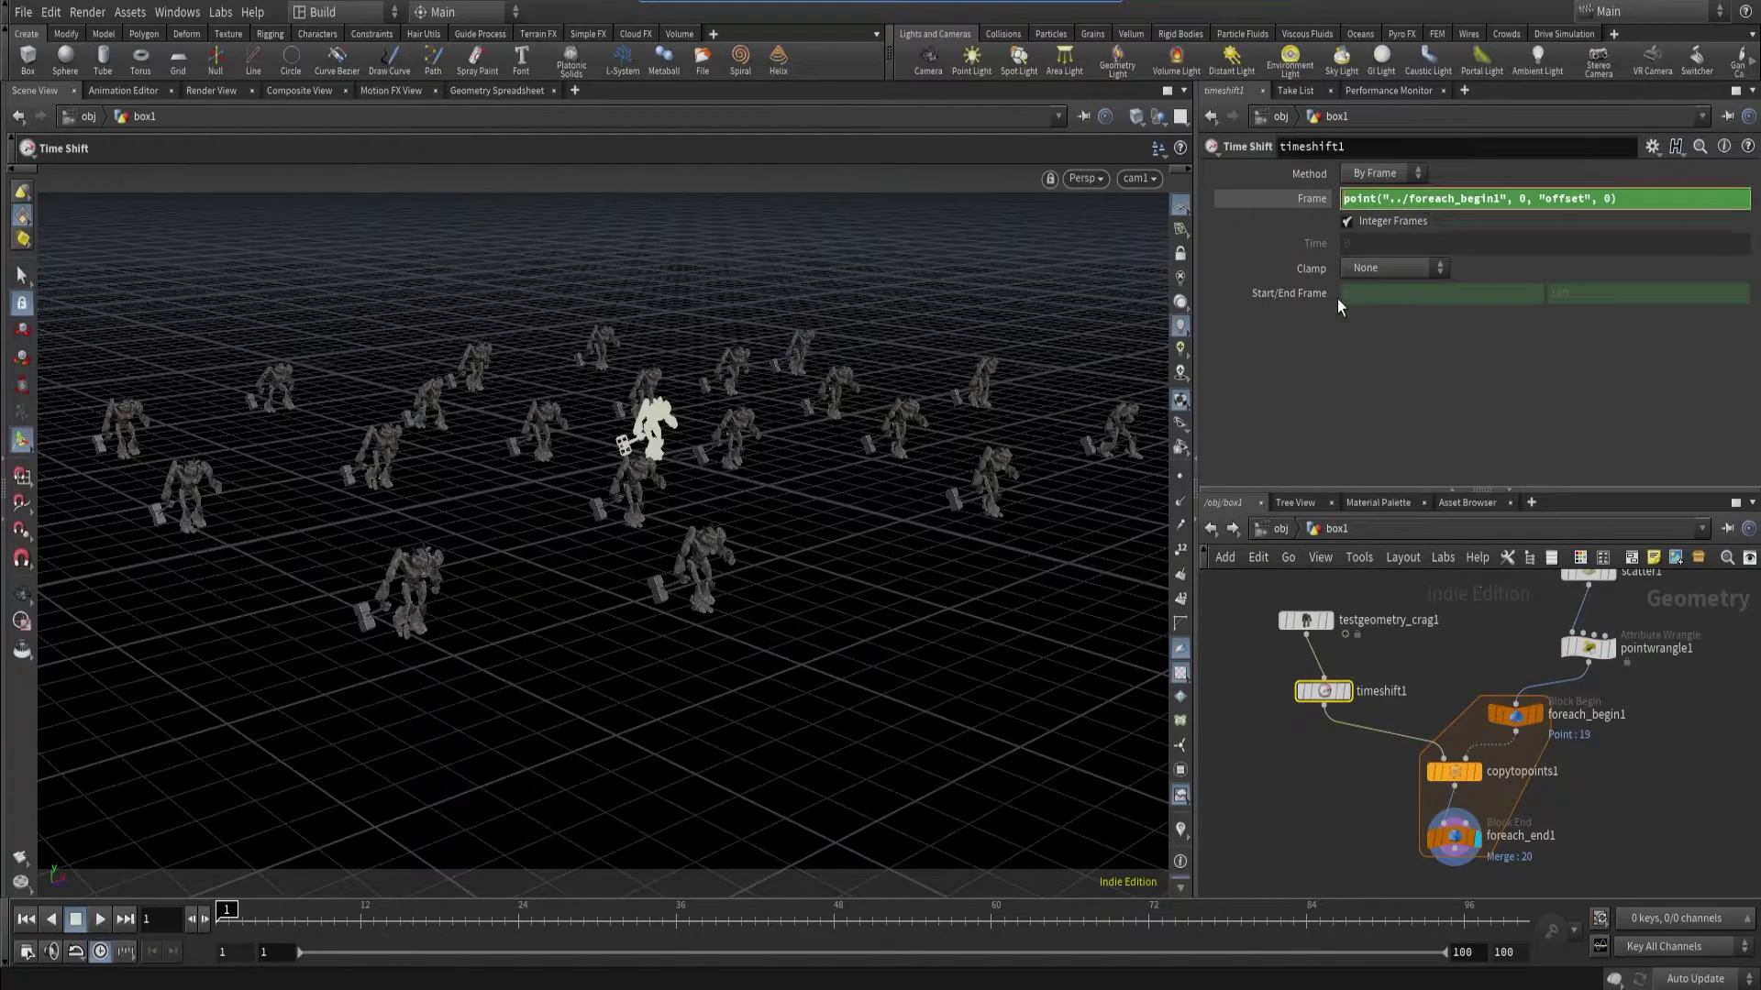
type("$F +")
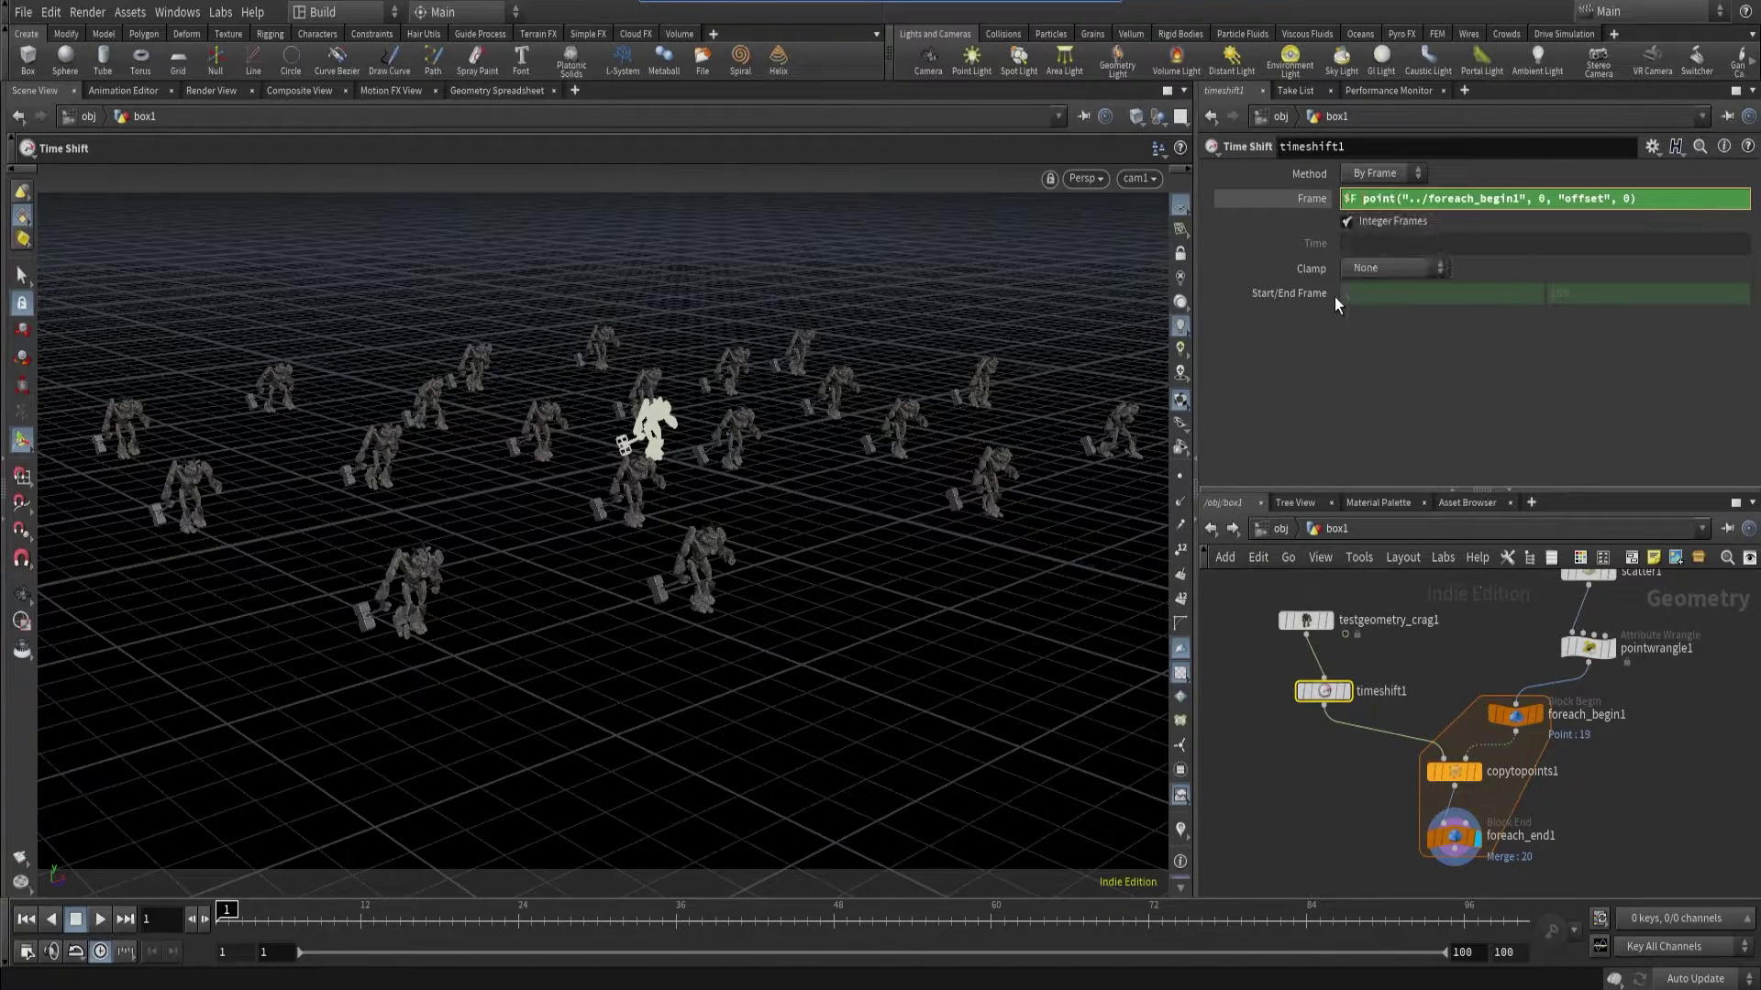
key("Return")
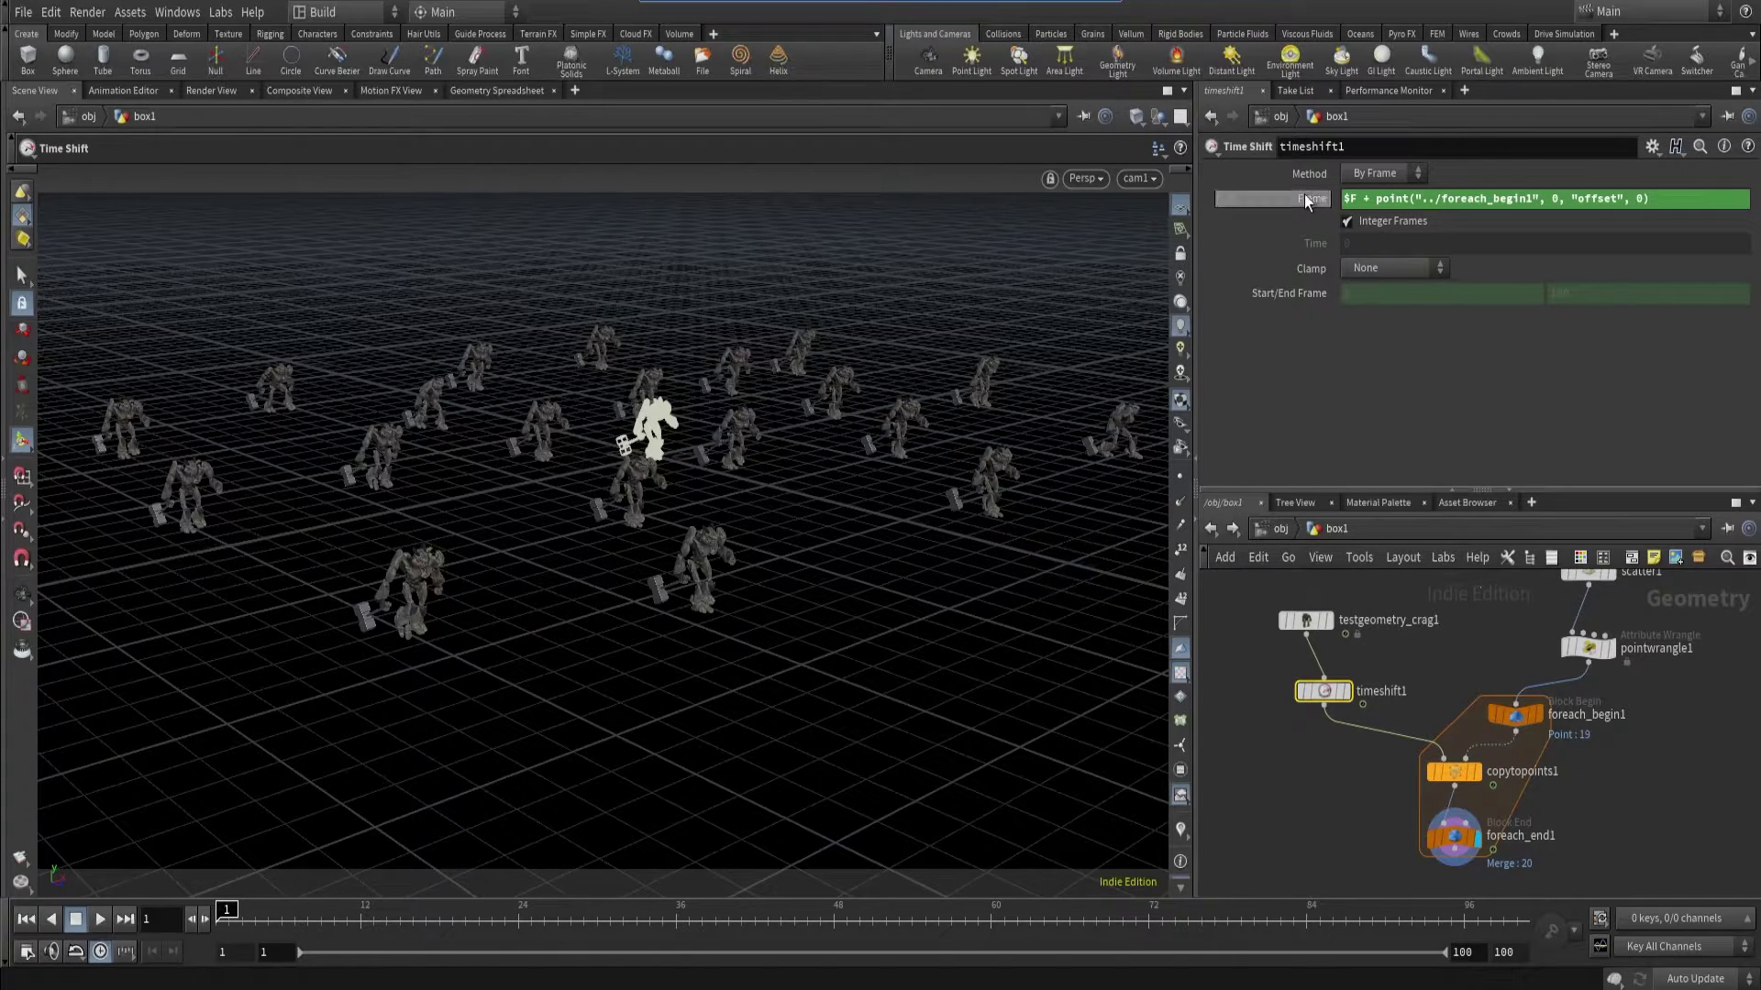
- Preview the time-offset Crag copies by running a flipbook of the foreach_end1 output
left_click(1298, 200)
left_click(1453, 837)
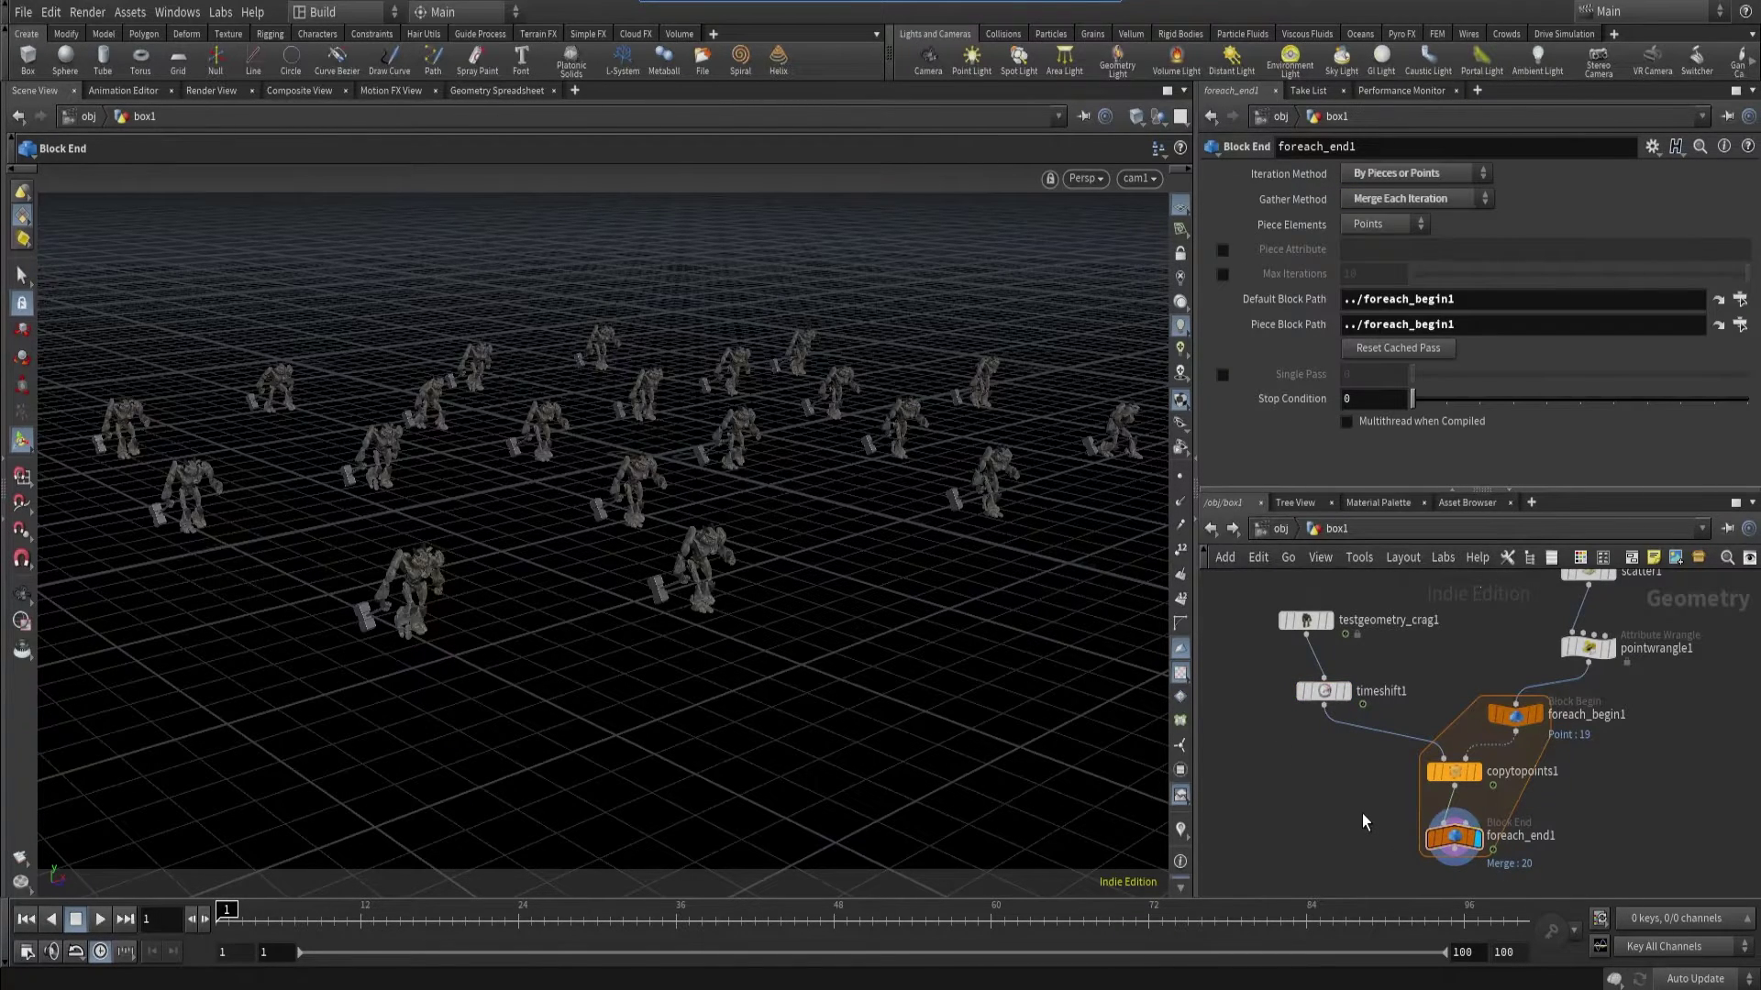
left_click(19, 855)
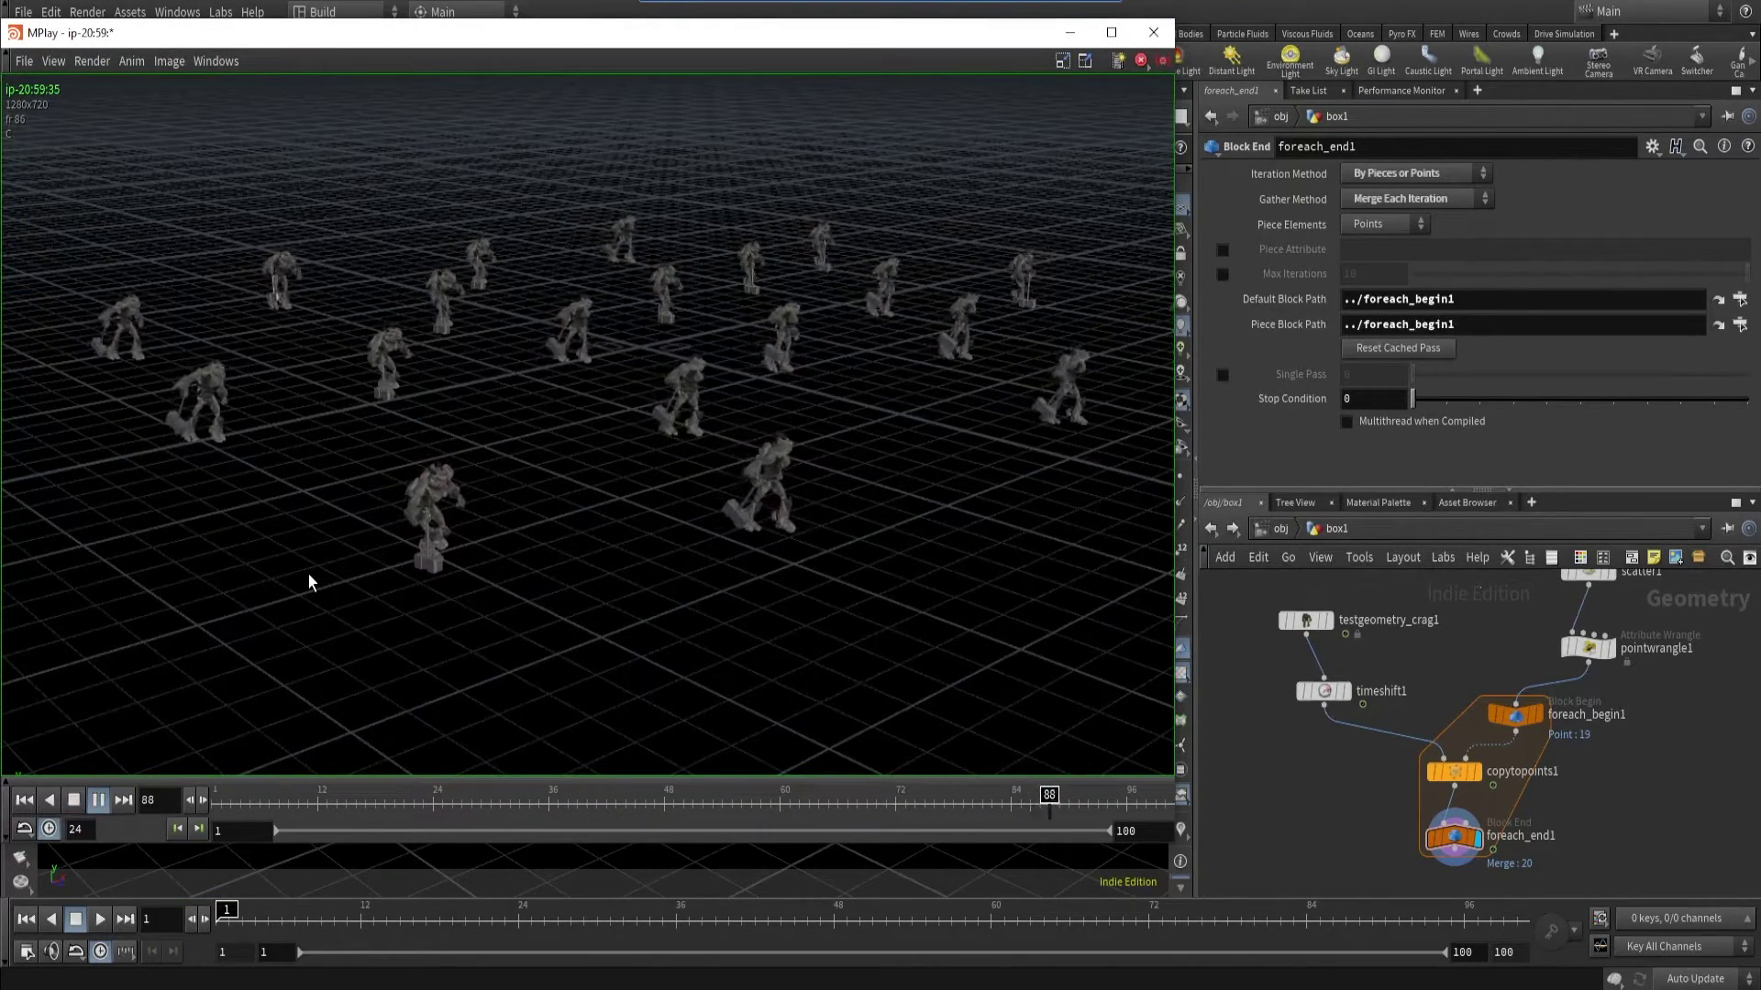
left_click(1456, 739)
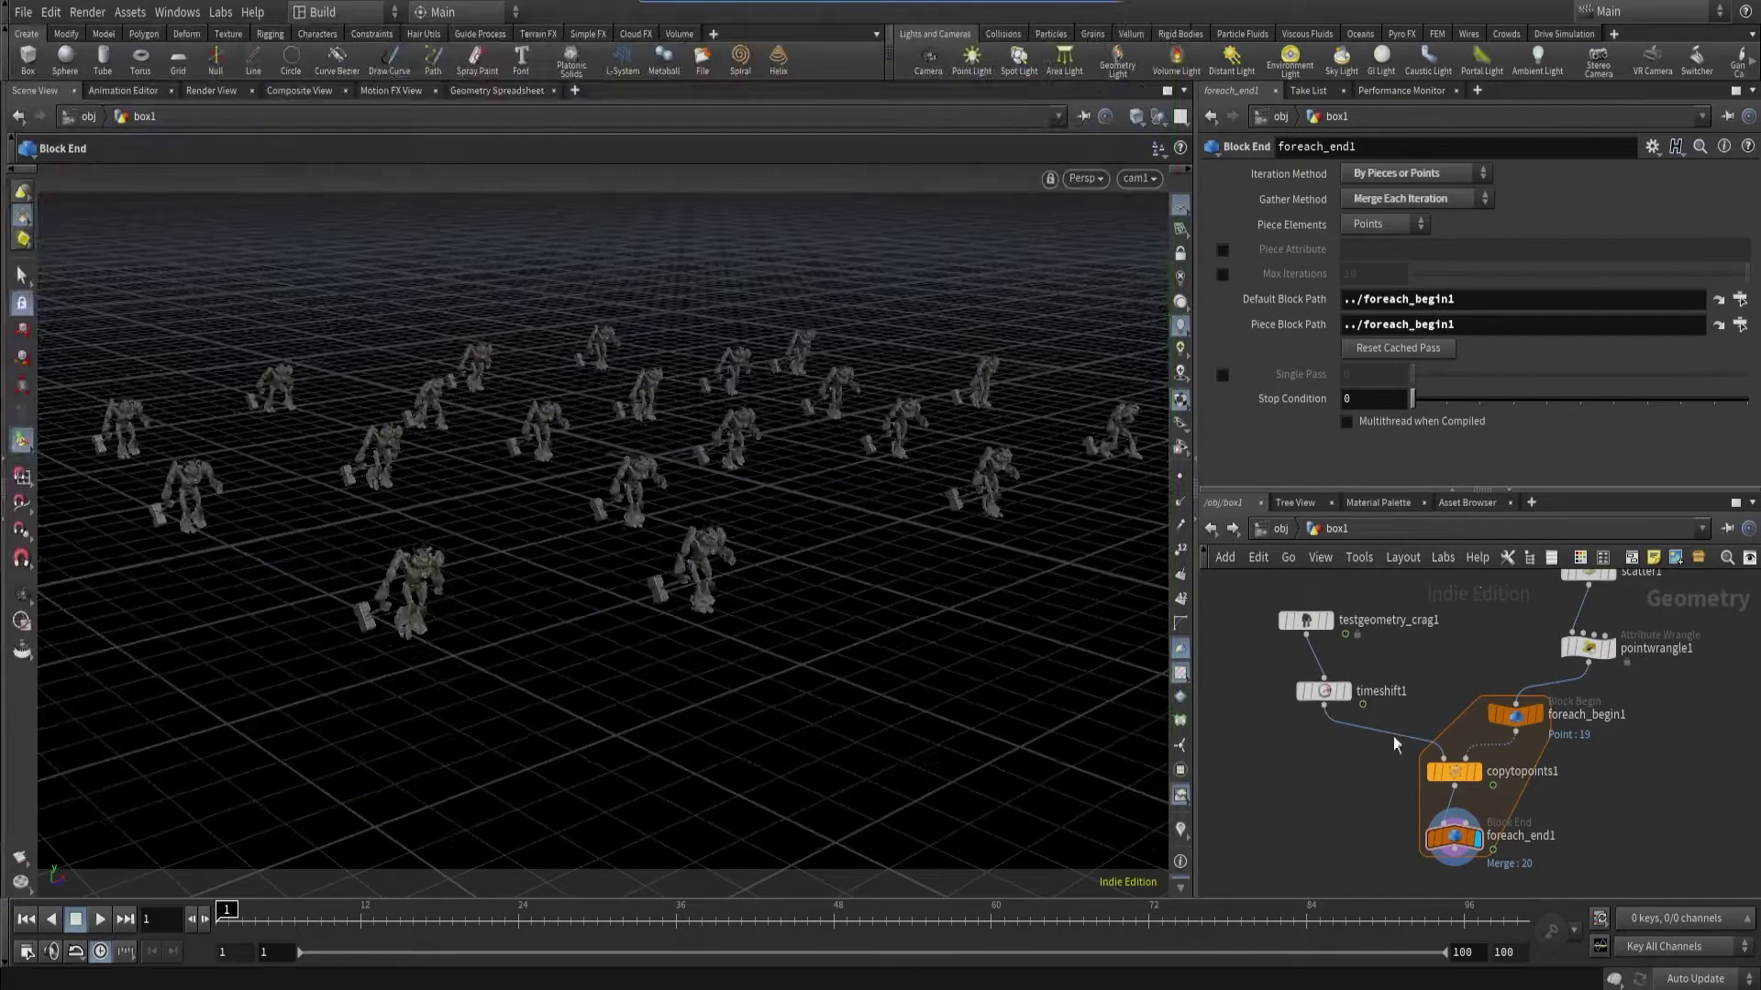
- Raise the upper limit of the random offset in pointwrangle1 to 100
left_click(1587, 647)
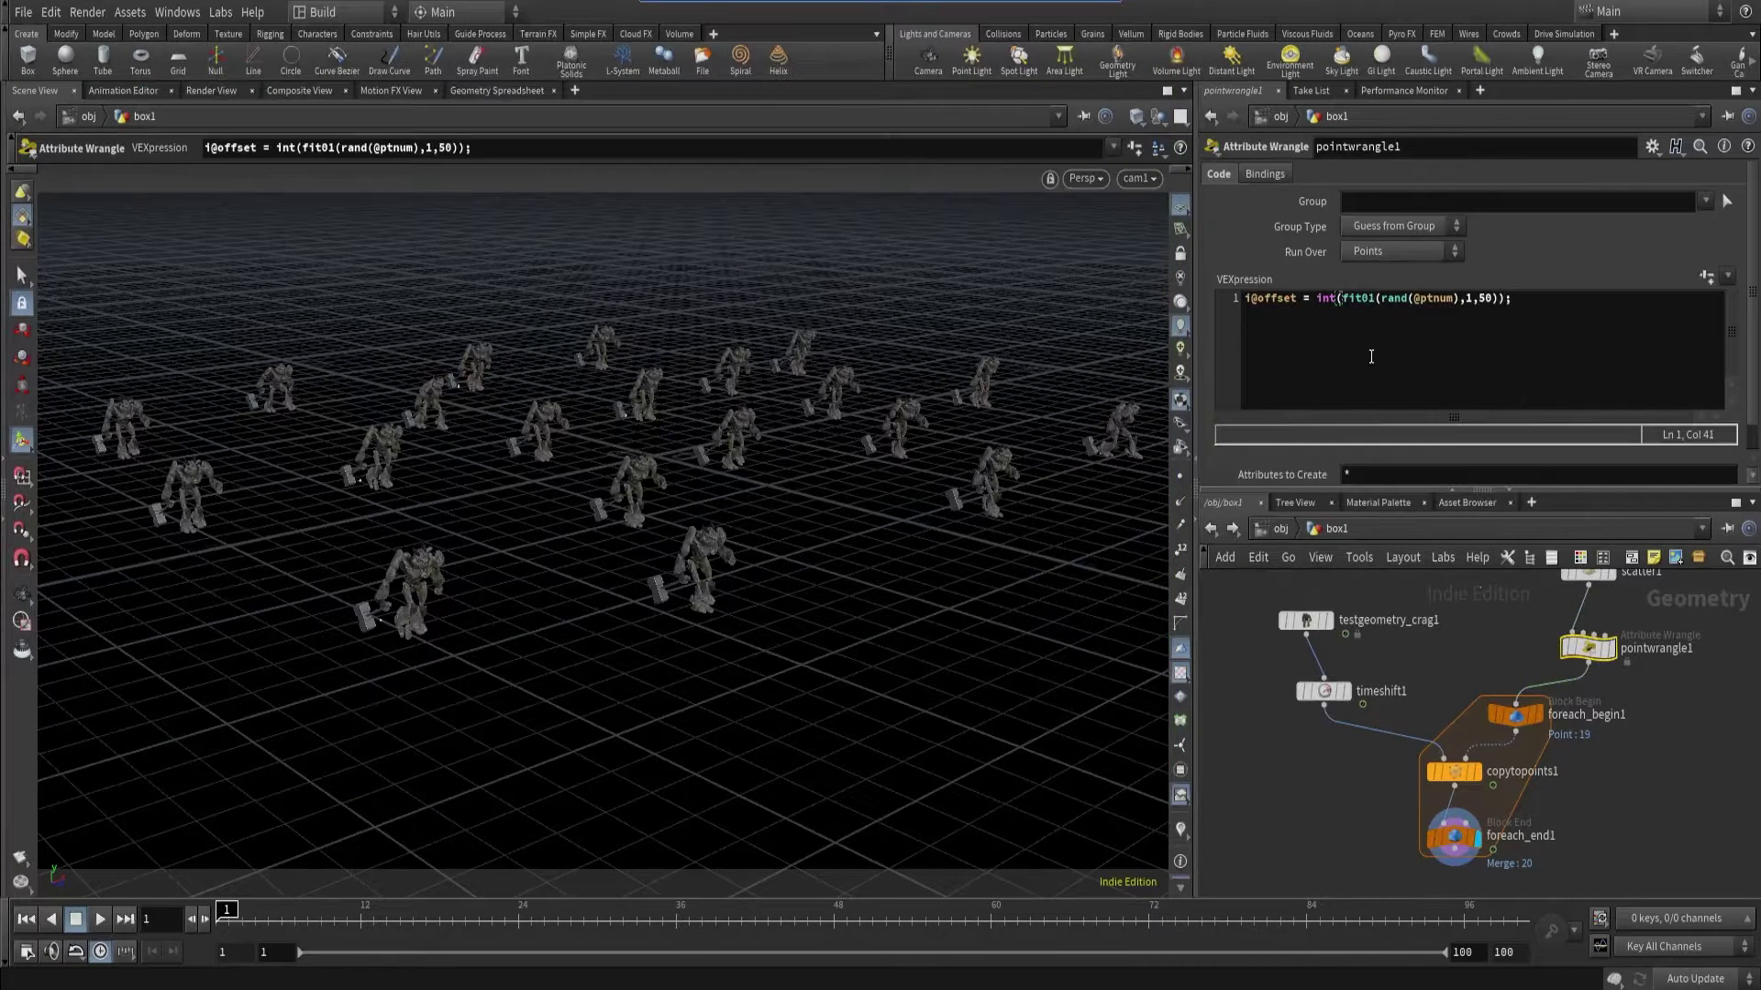
left_click(1480, 298)
type("10")
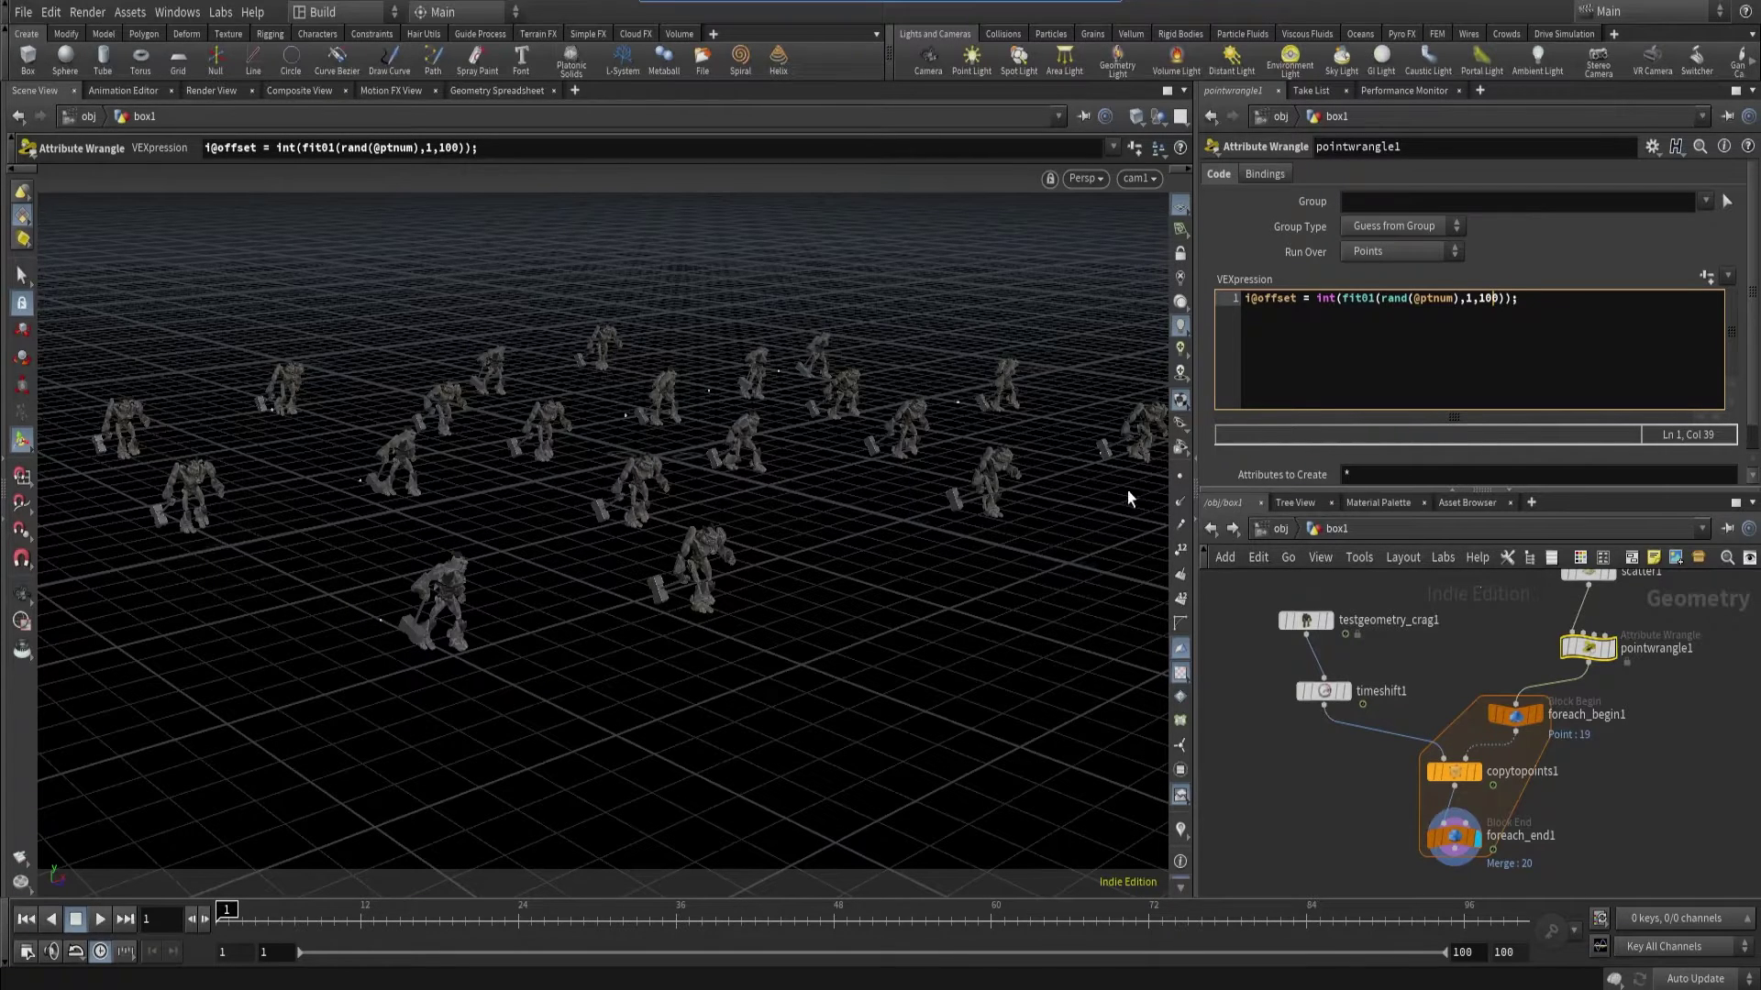
- Run another flipbook of foreach_end1 and play back the Crag animations with the wider offset range
left_click_drag(1504, 871, 1302, 814)
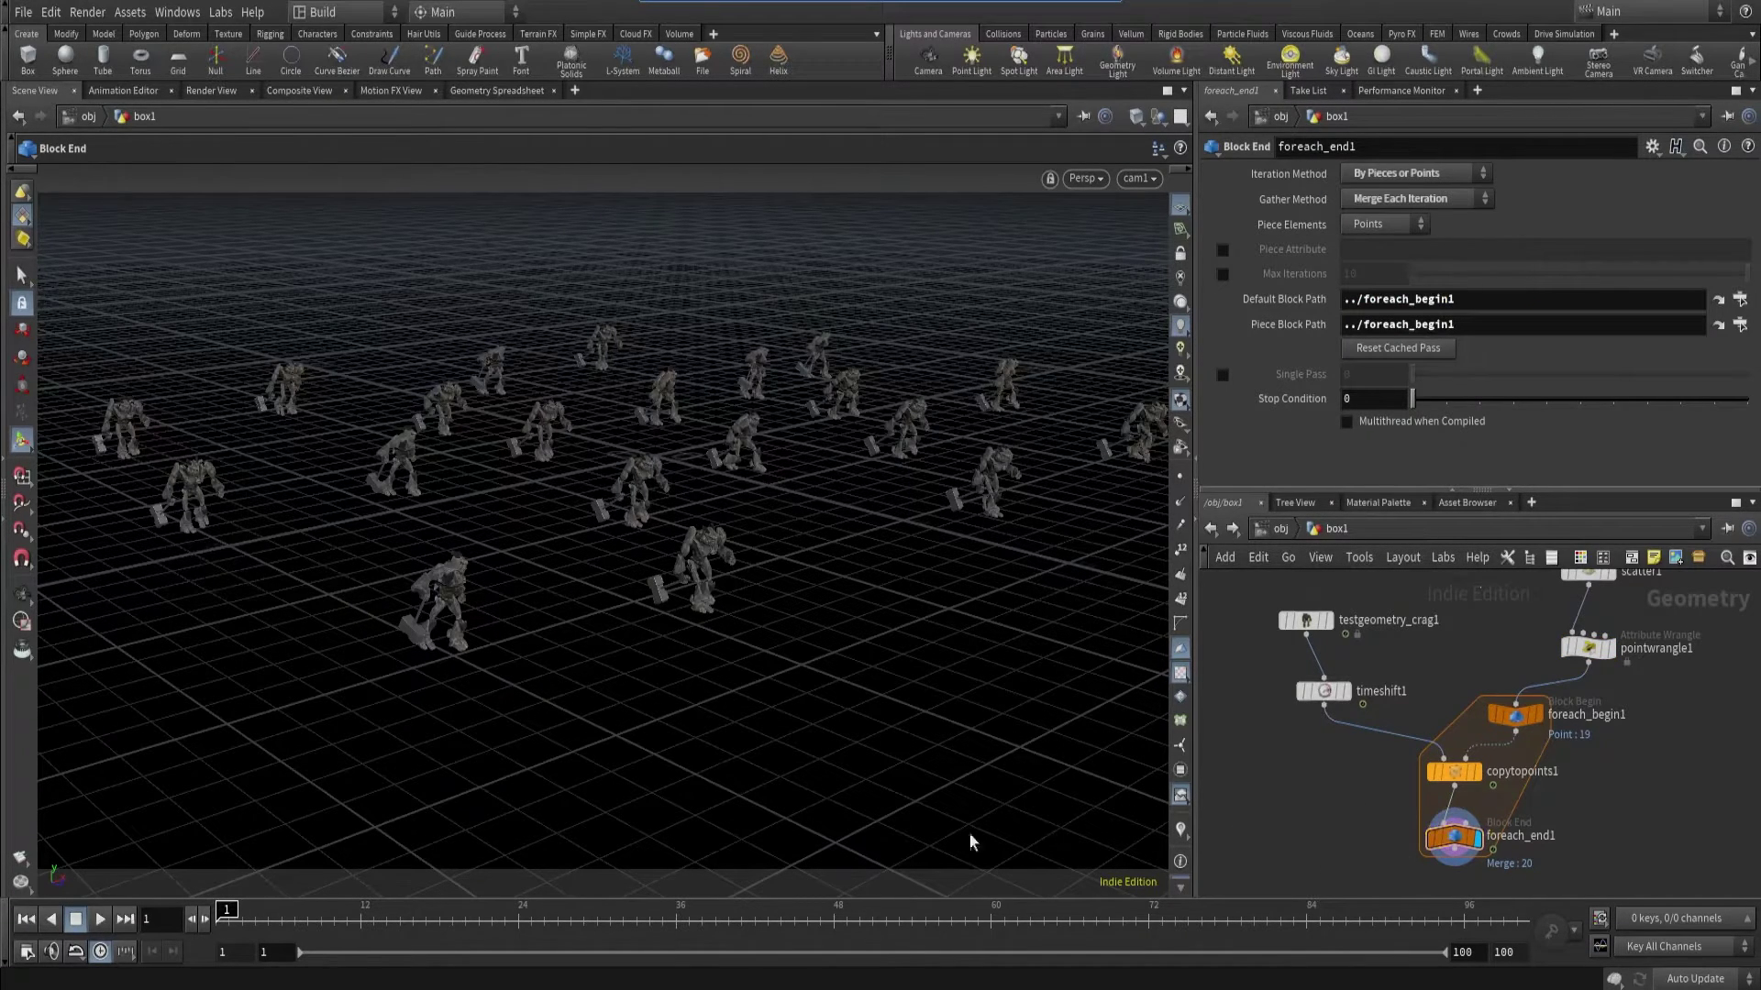
left_click(21, 858)
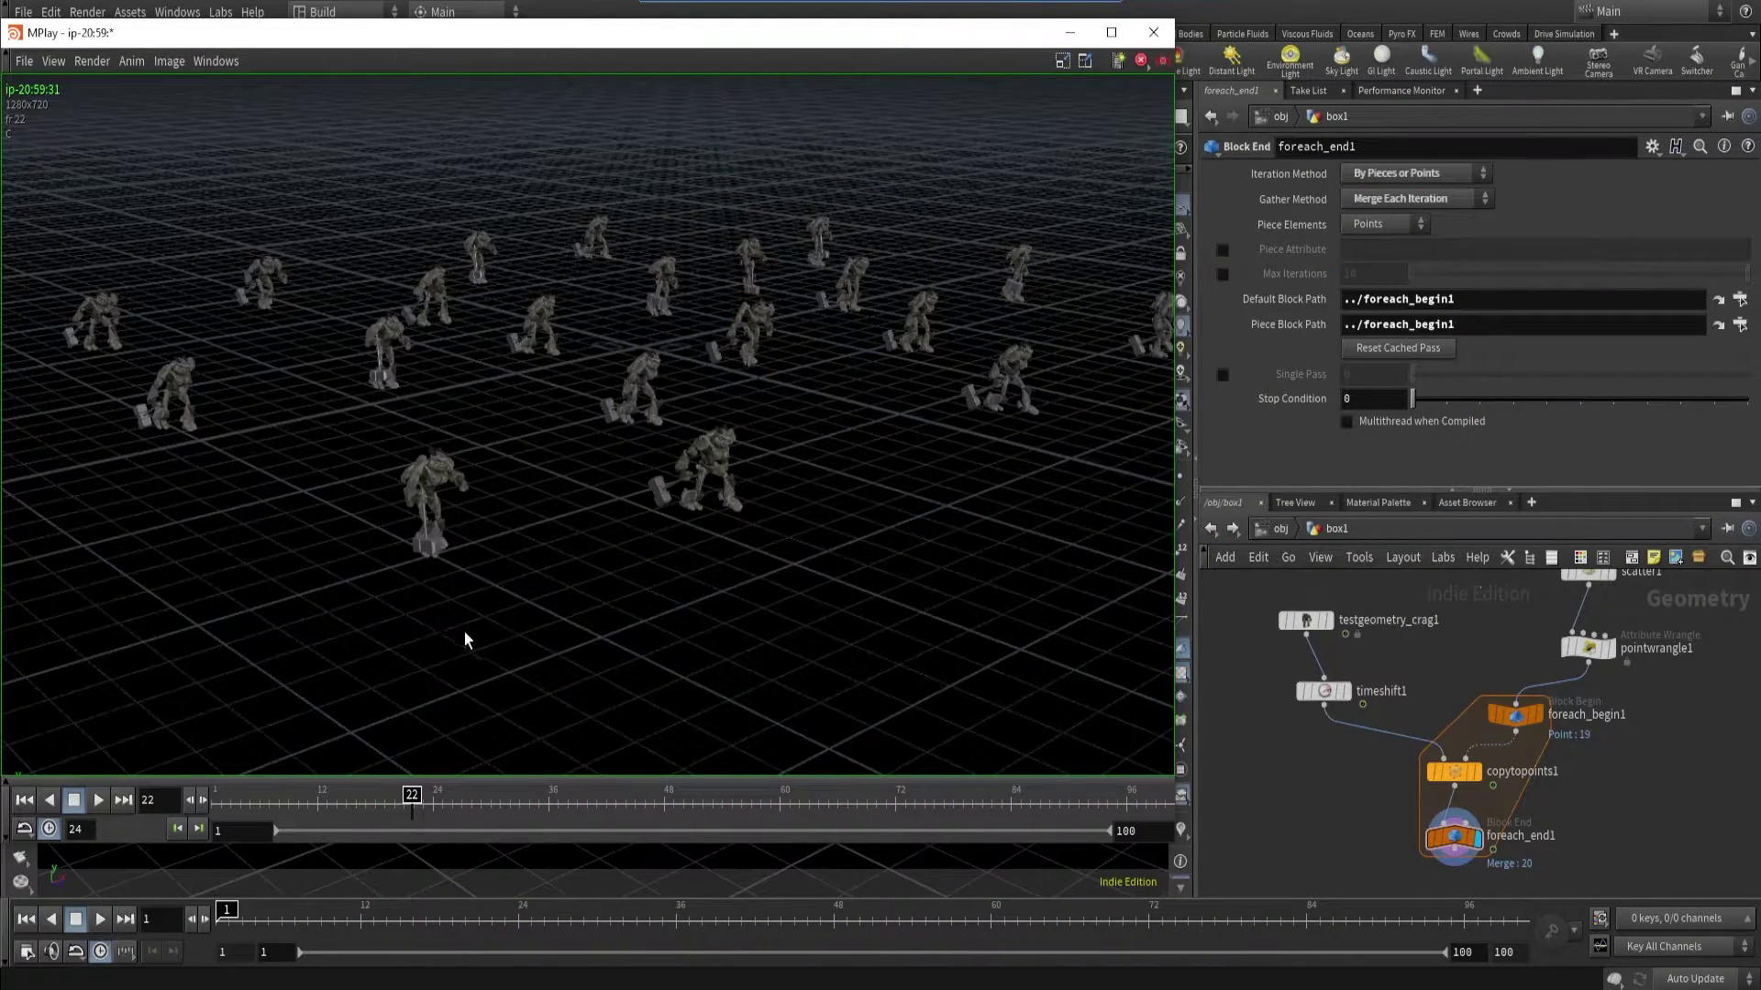
left_click(97, 800)
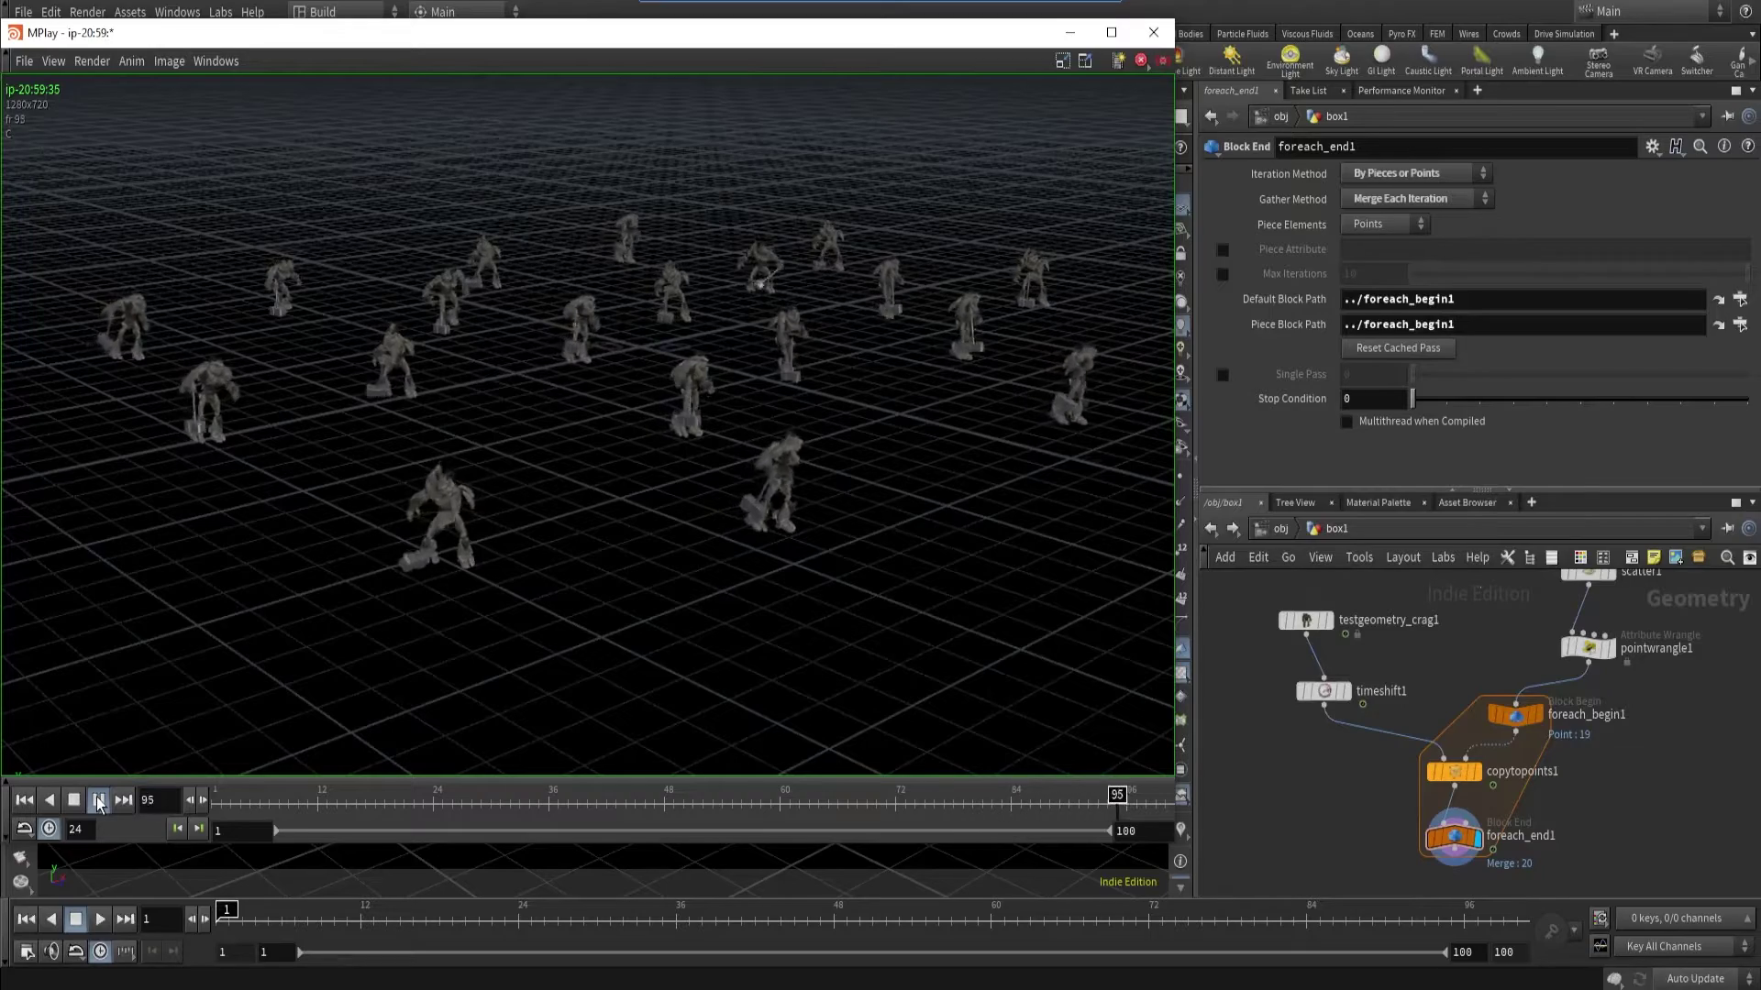
- Insert a Retime node between timeshift1 and copytopoints1
left_click(1376, 779)
key("Tab")
type("time")
left_click(1477, 141)
left_click(1287, 778)
left_click_drag(1287, 778, 1410, 739)
- Set the Retime's input frame range end to 1000 and link the output frame range to it by relative reference
left_click(1476, 278)
type("00")
key("Return")
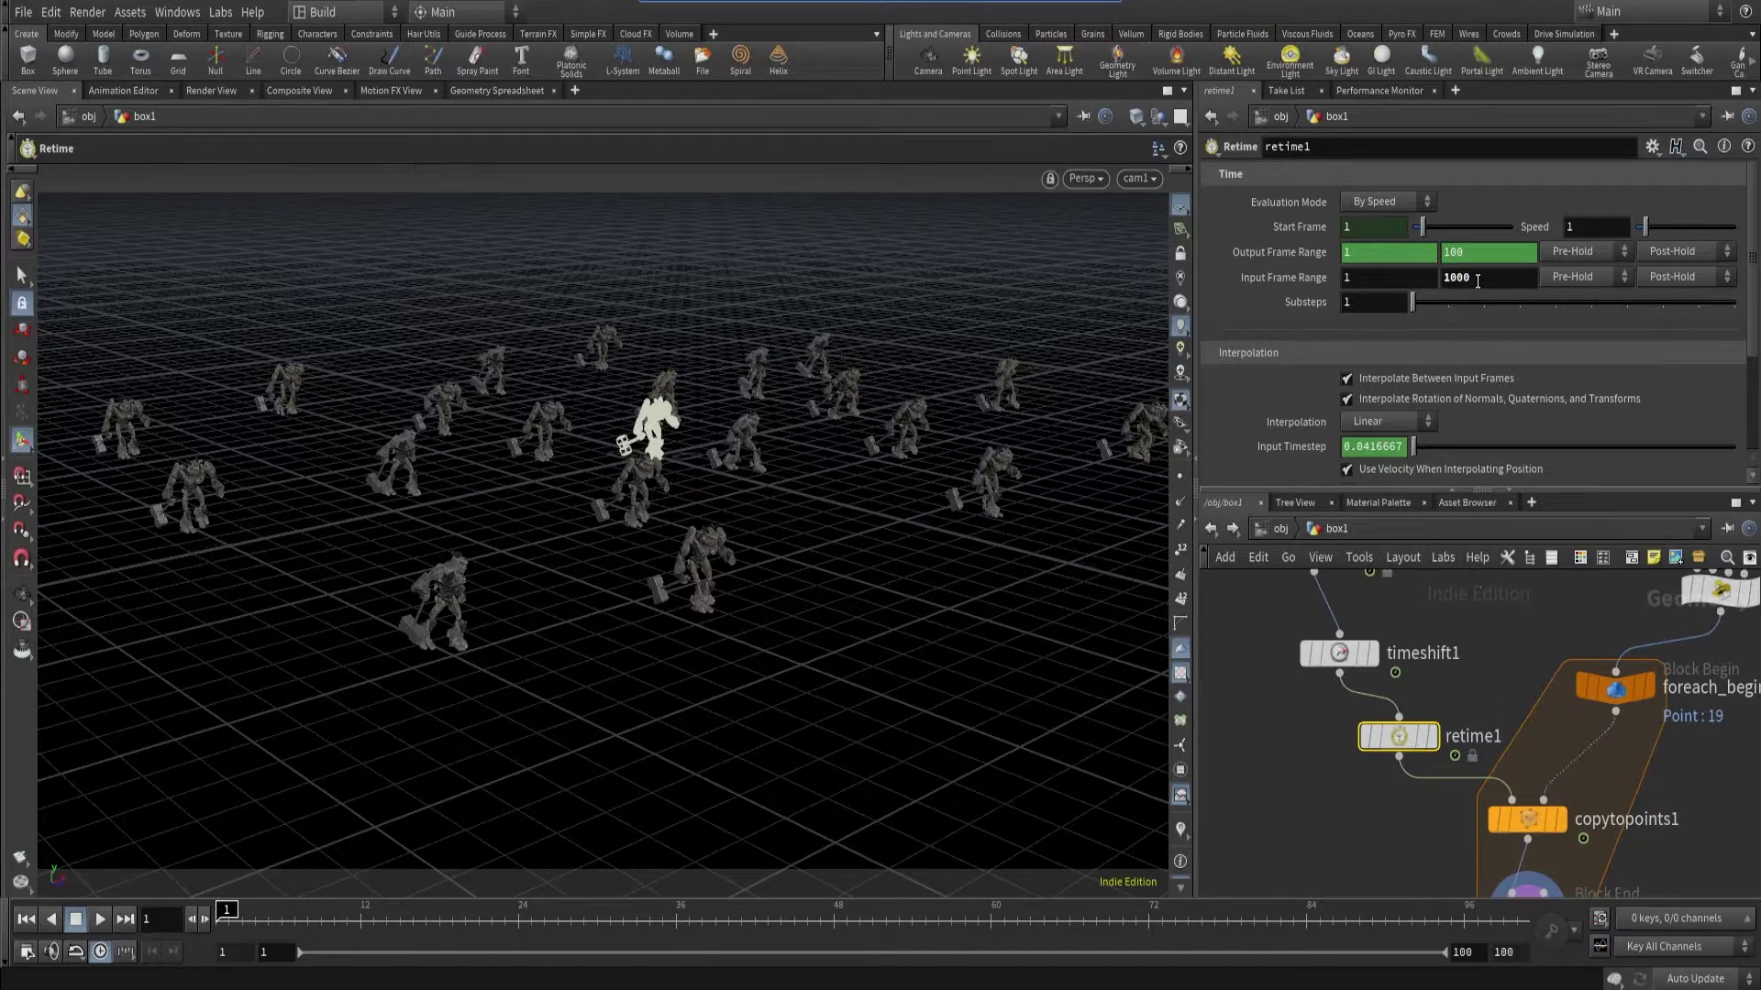
right_click(1256, 285)
left_click(1295, 424)
right_click(1306, 250)
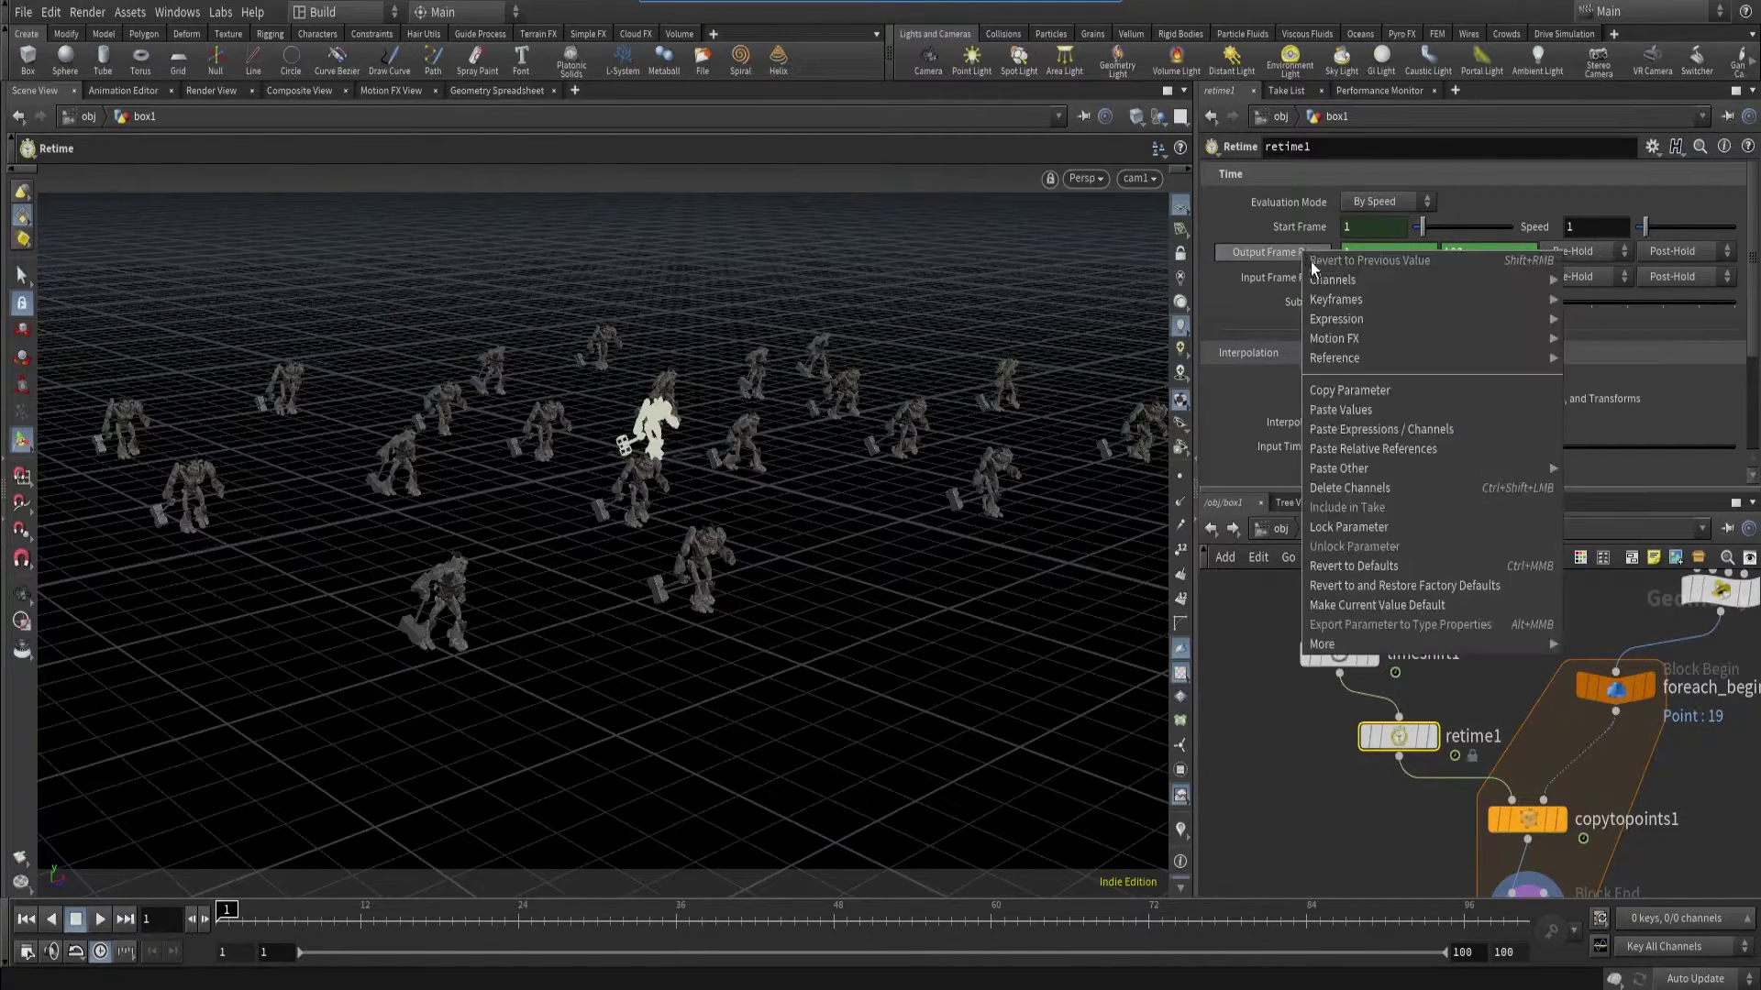
left_click(1352, 449)
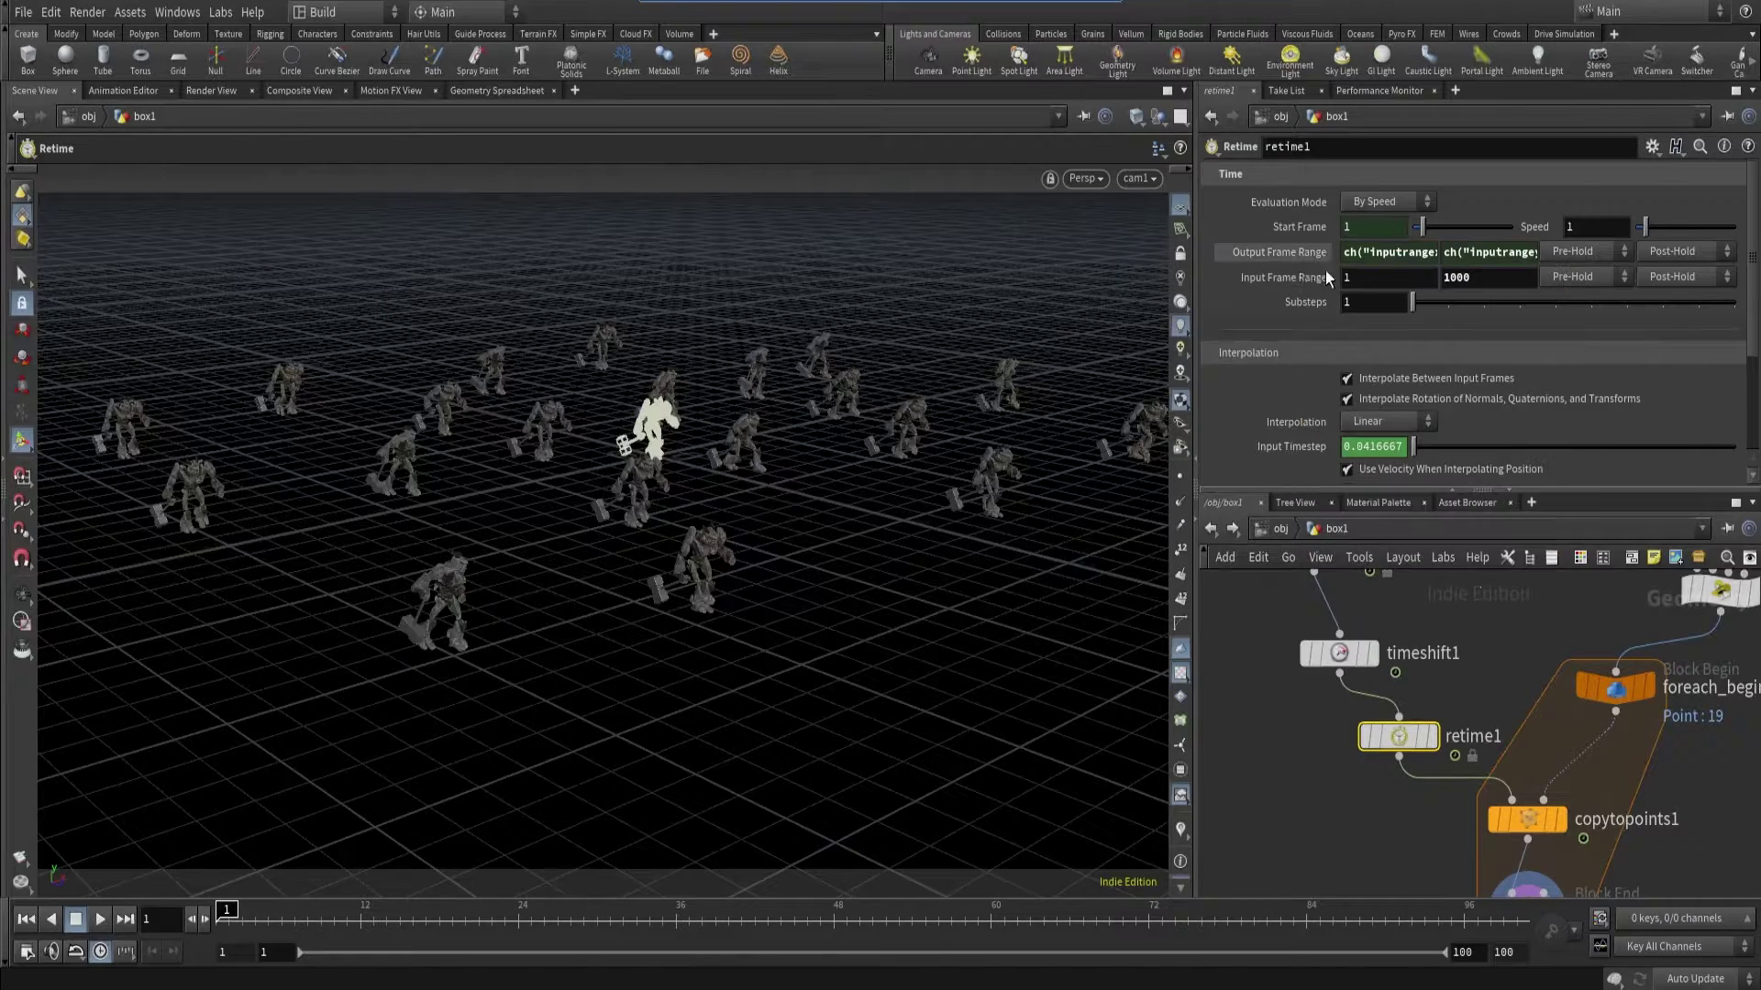
- Set the Retime's Speed to 5, display retime1 and play the timeline to test it
left_click(1586, 225)
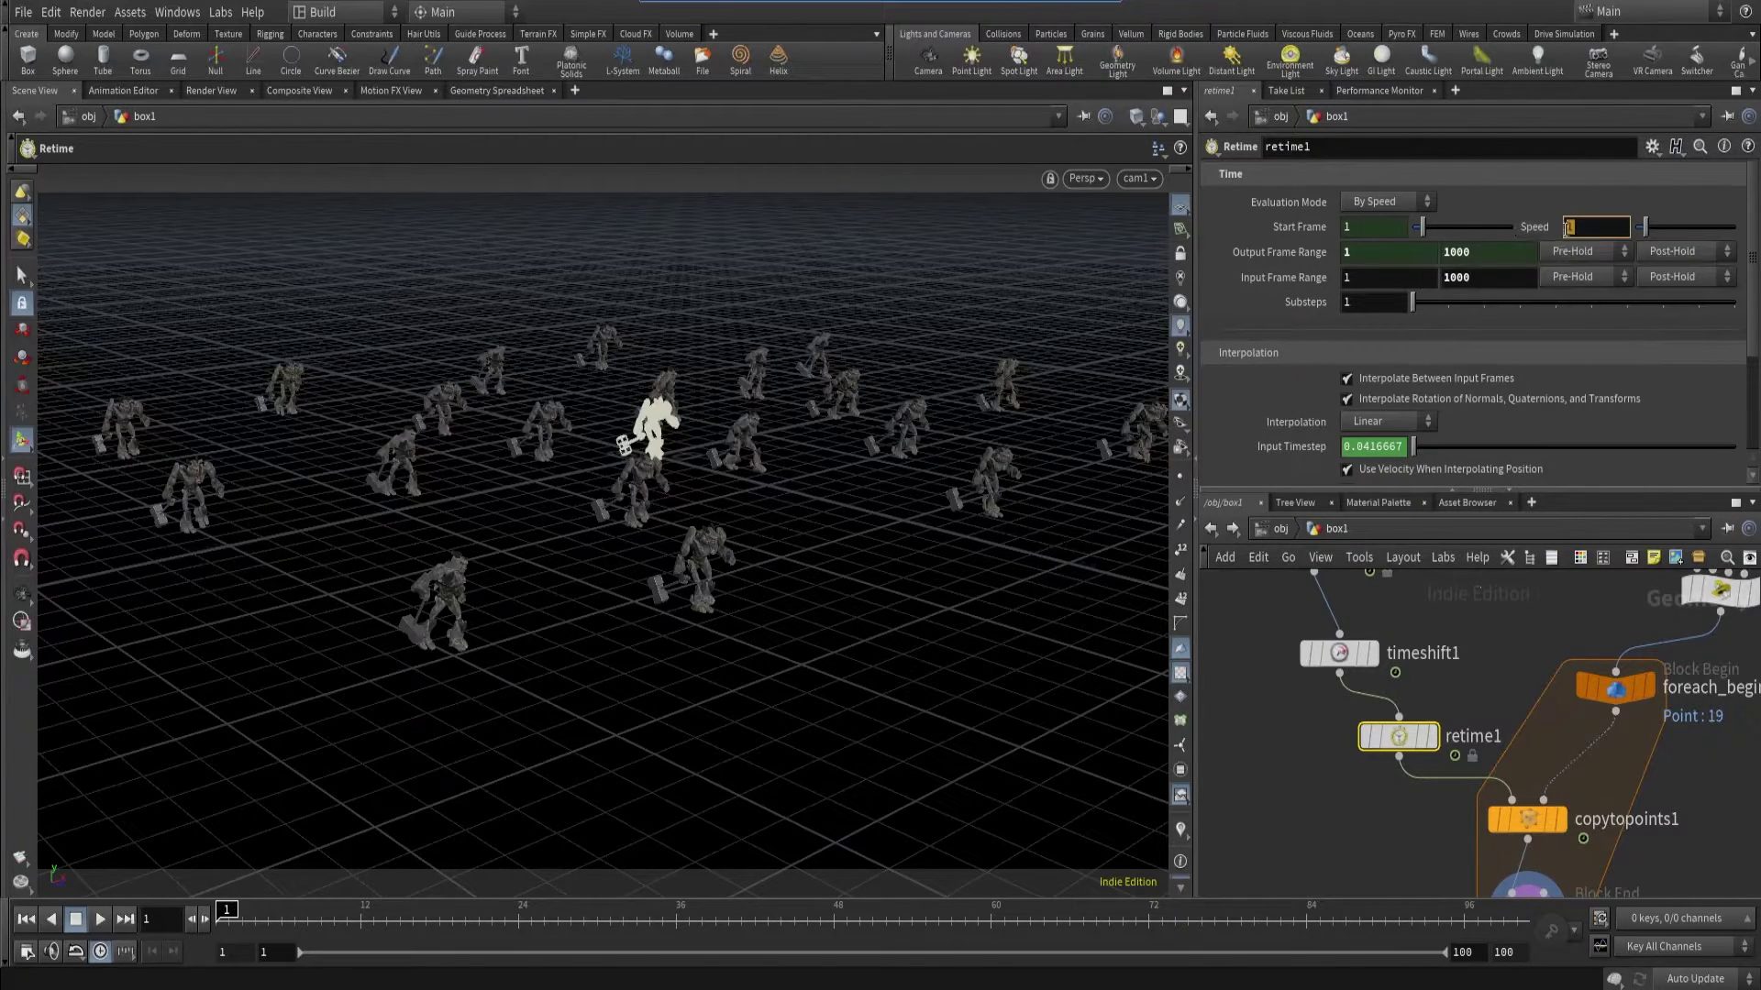
type("5")
key("Return")
left_click(1433, 738)
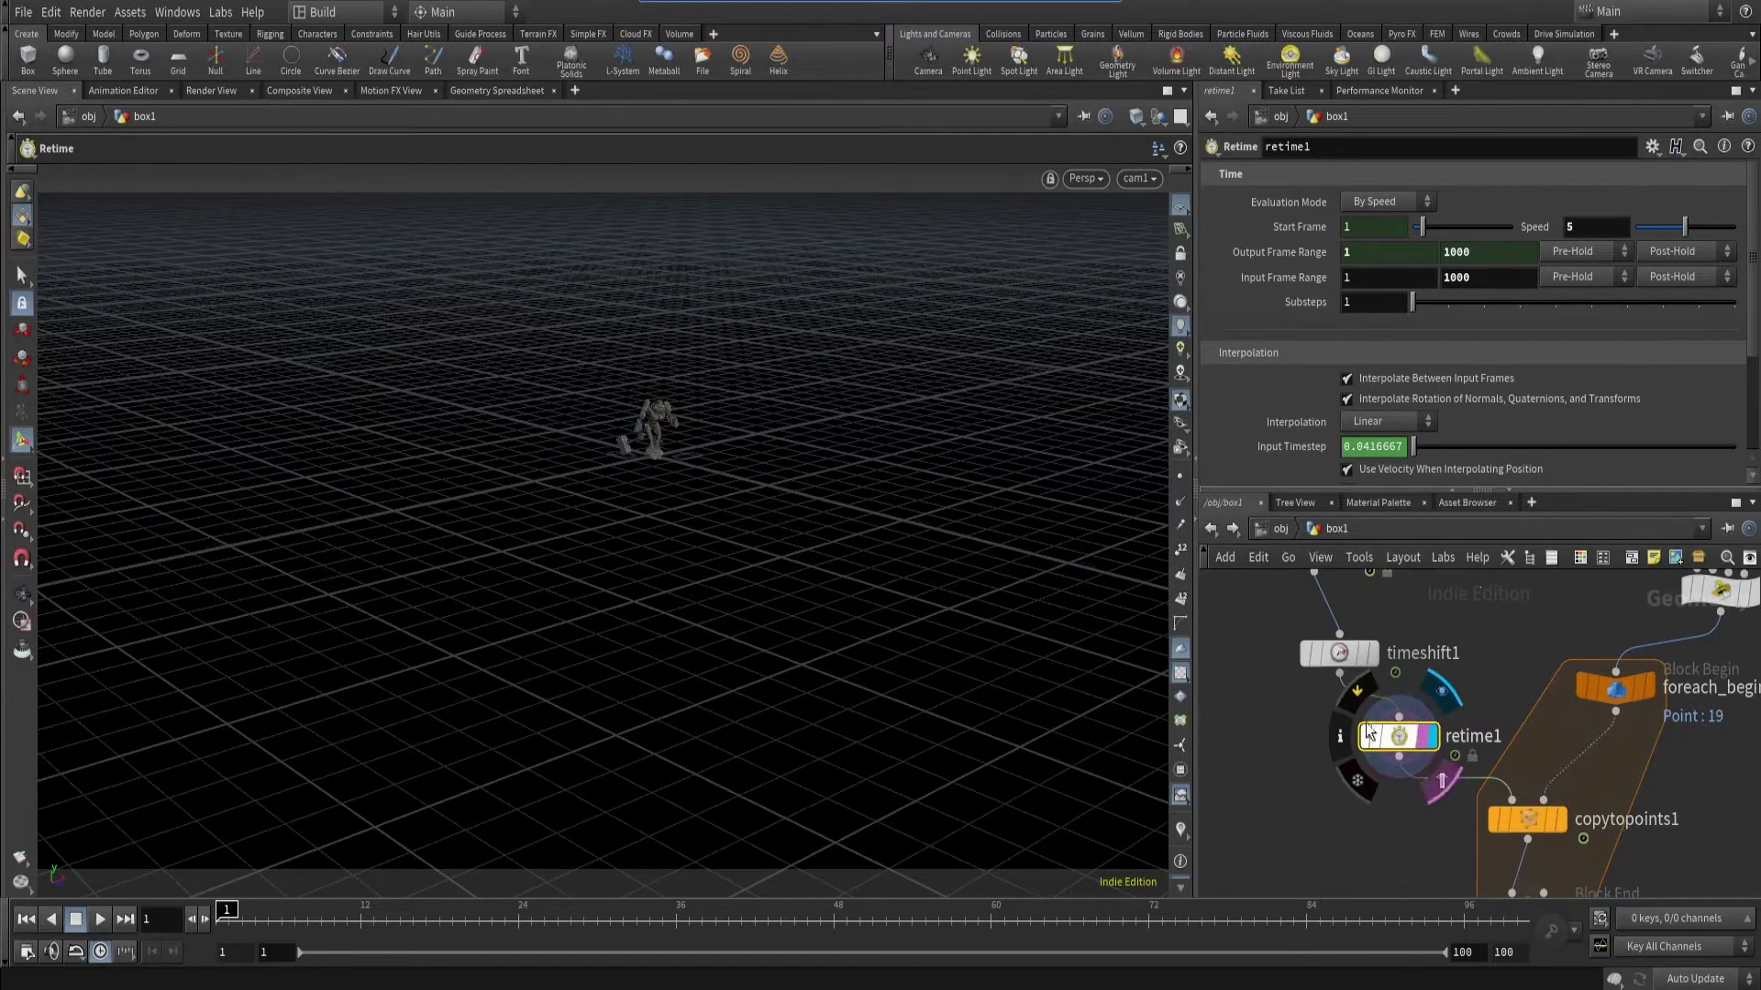
left_click(101, 921)
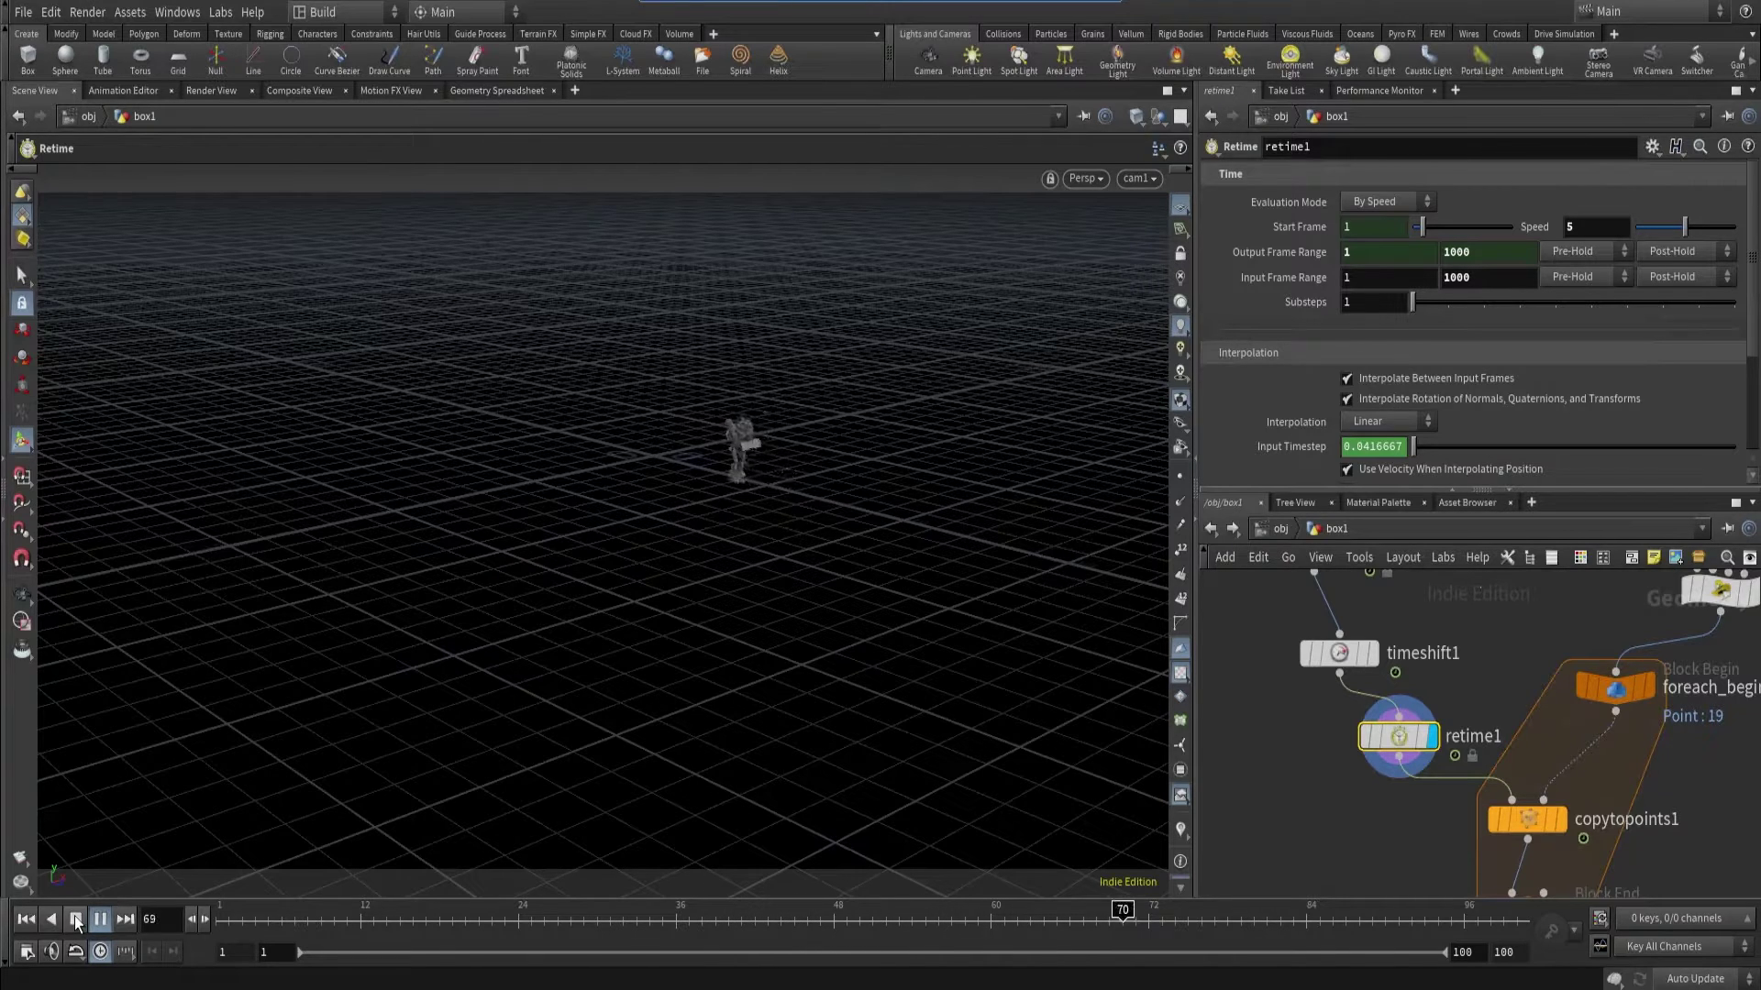
left_click(75, 919)
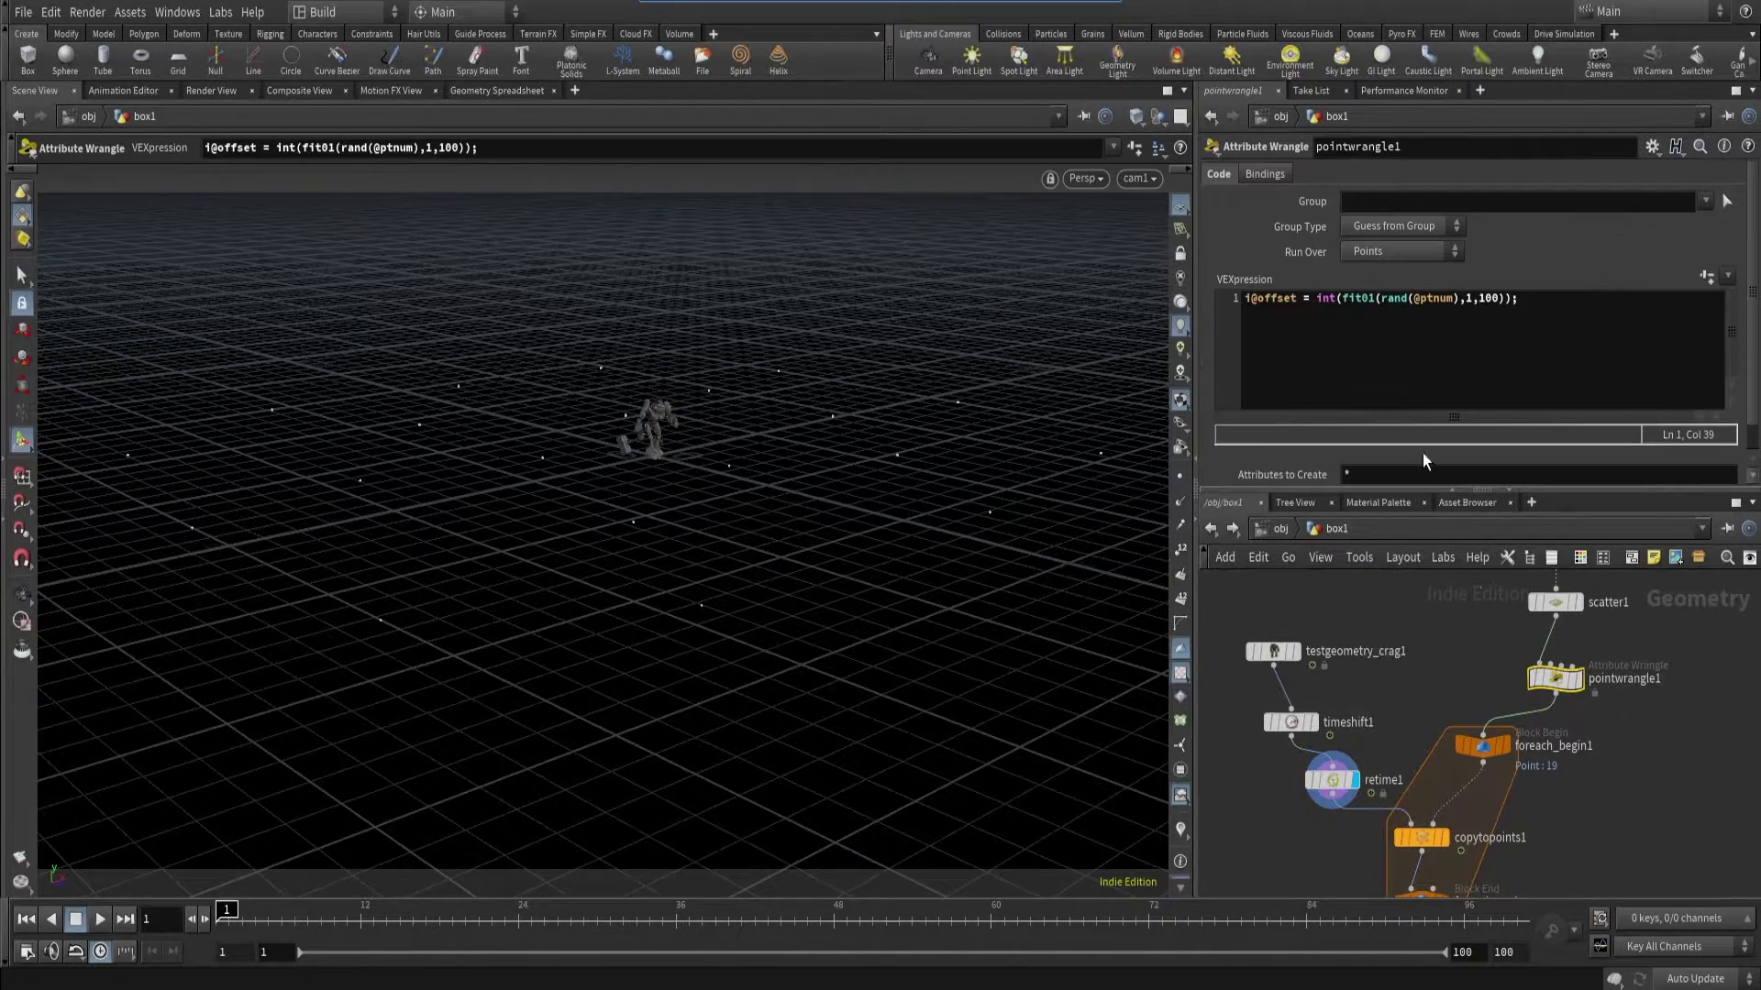
left_click(1525, 404)
key("Return")
key("Return")
type("@speed = ")
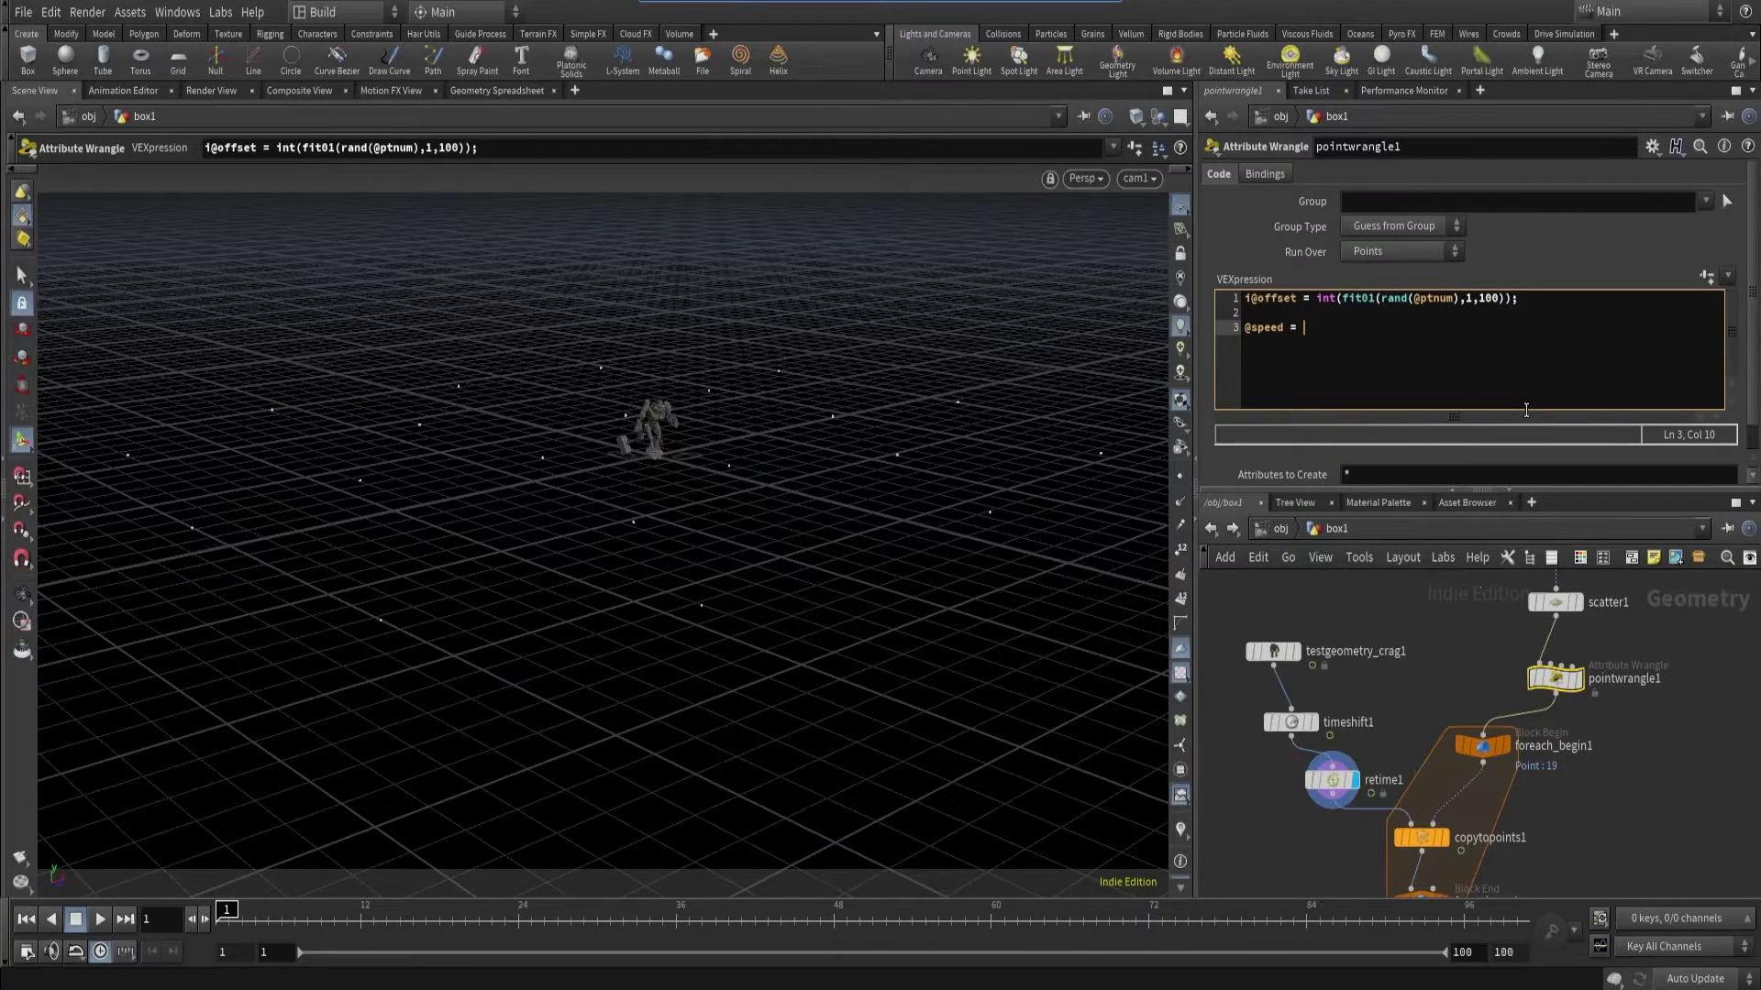
type("fit01(rand(@ptnum),")
type("1,2.5);")
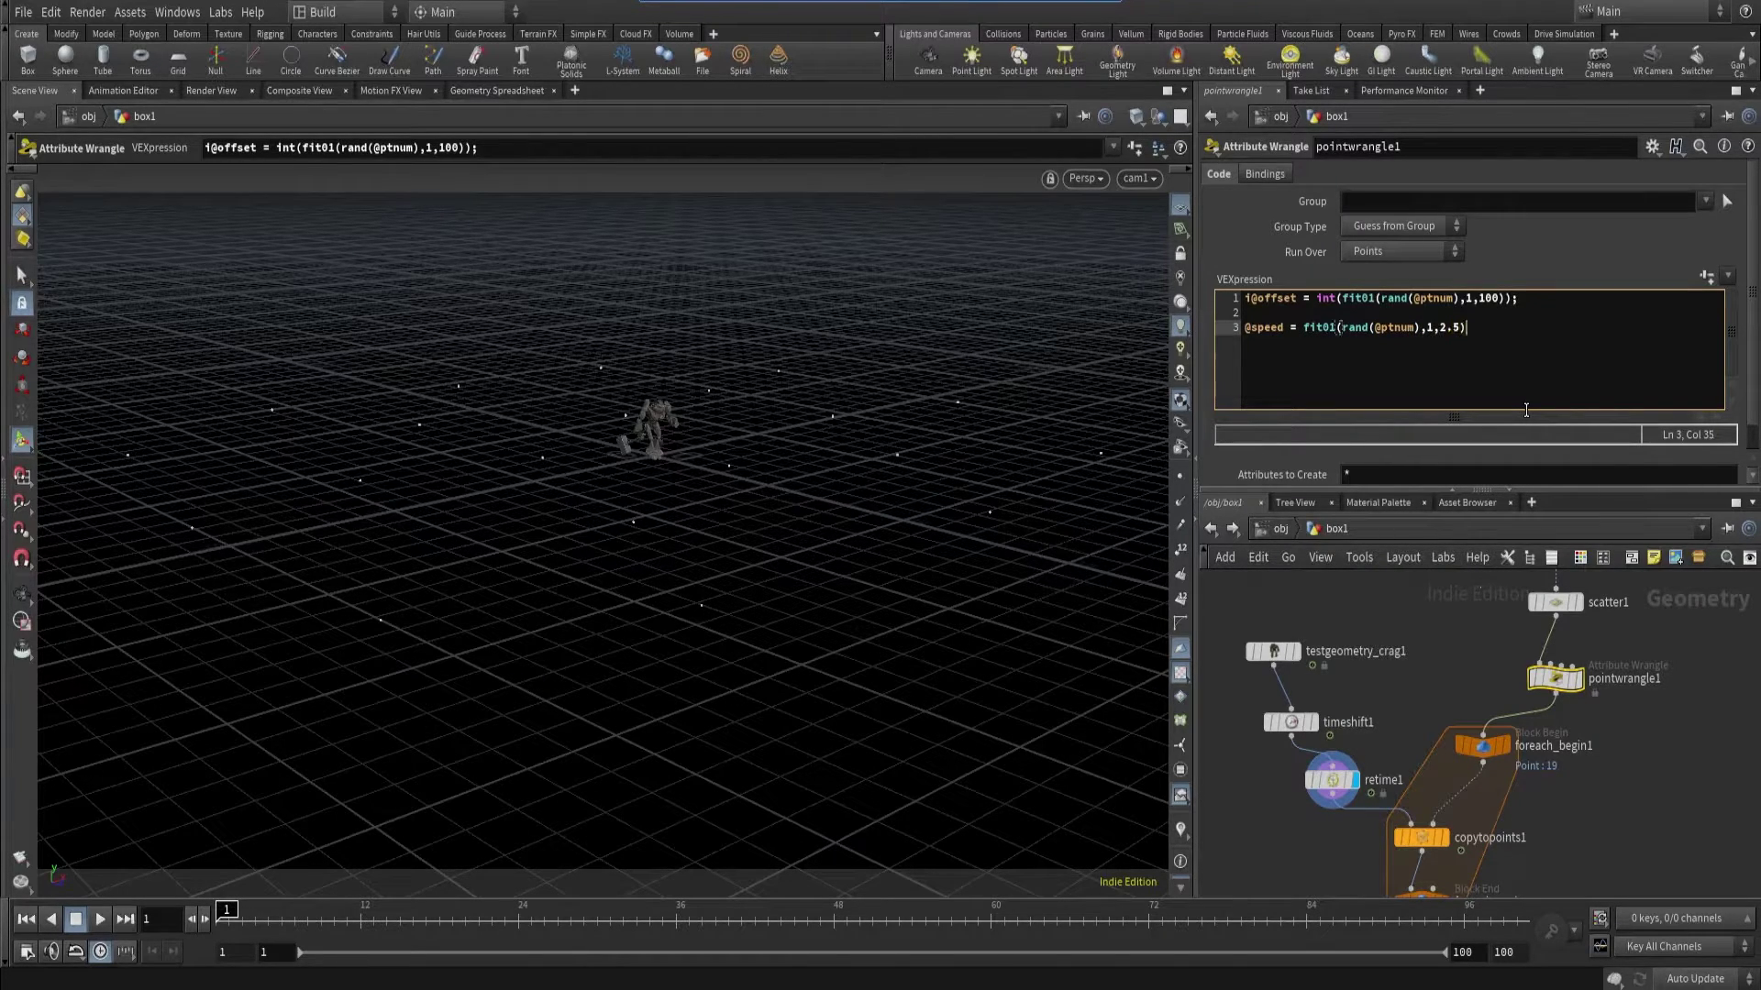
- Start a point( expression in the Retime's Speed and copy the point expression from timeshift1's Frame parameter
mouse_move(1286, 830)
left_mouse_down()
mouse_move(1321, 790)
mouse_move(1293, 802)
left_mouse_up()
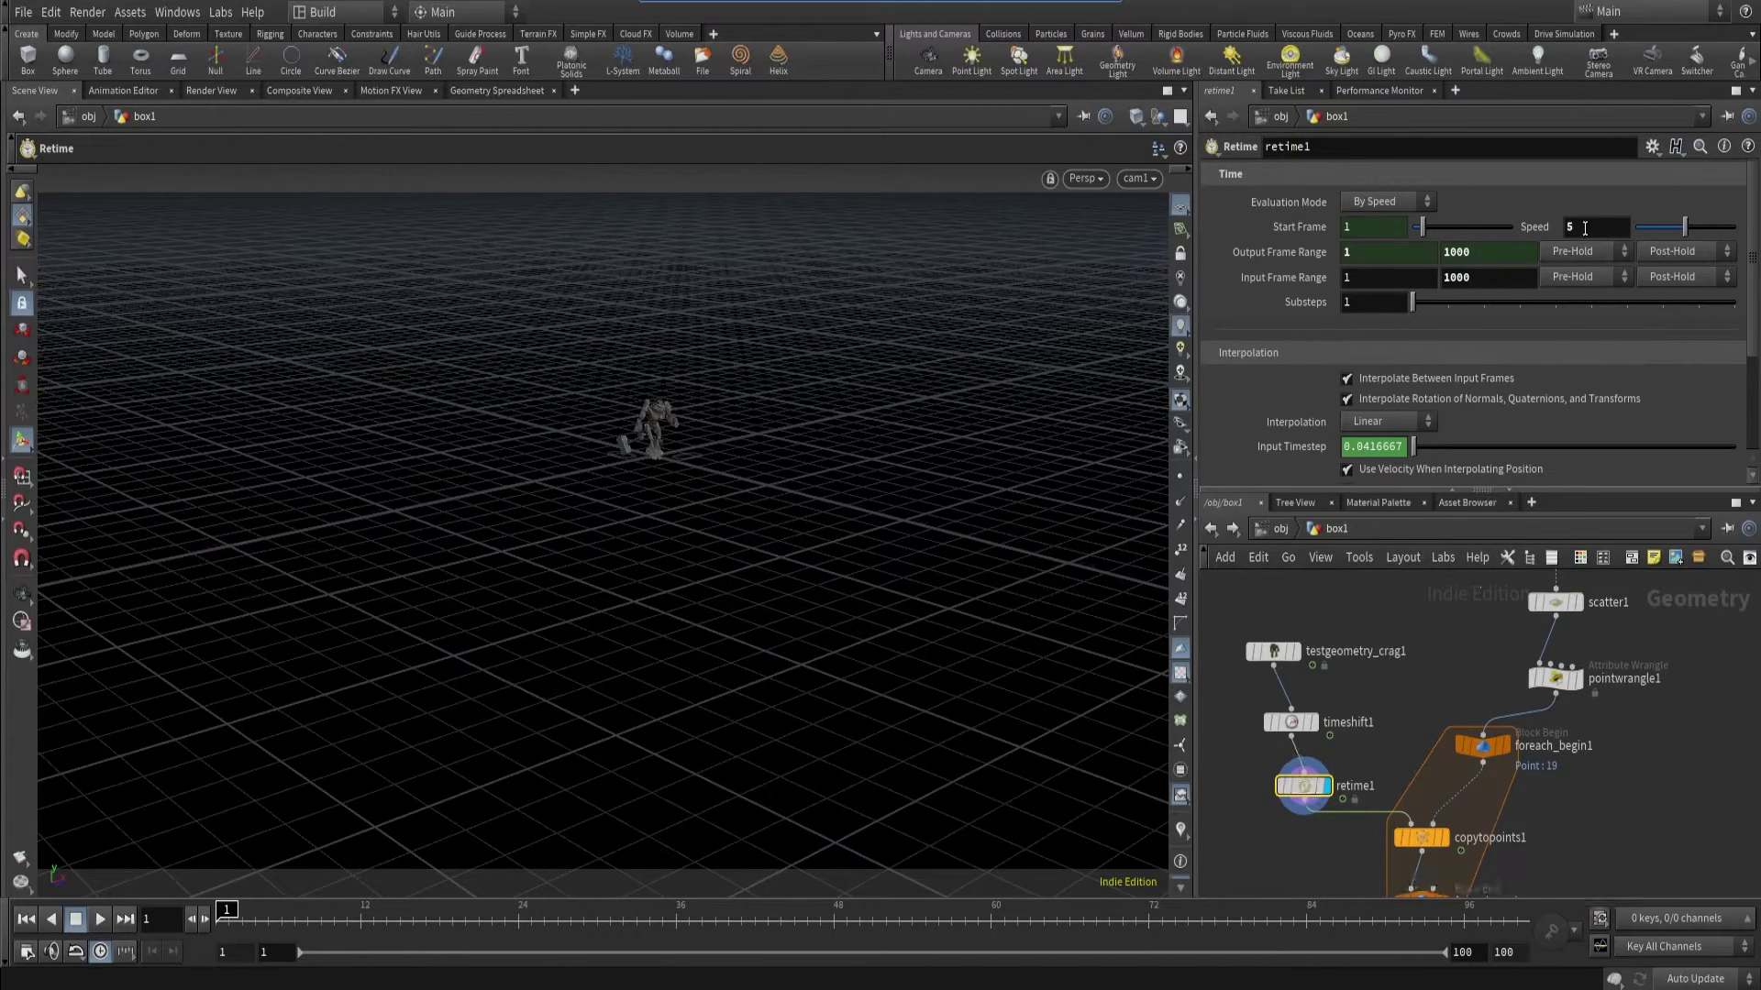
left_click(1585, 228)
type("point(")
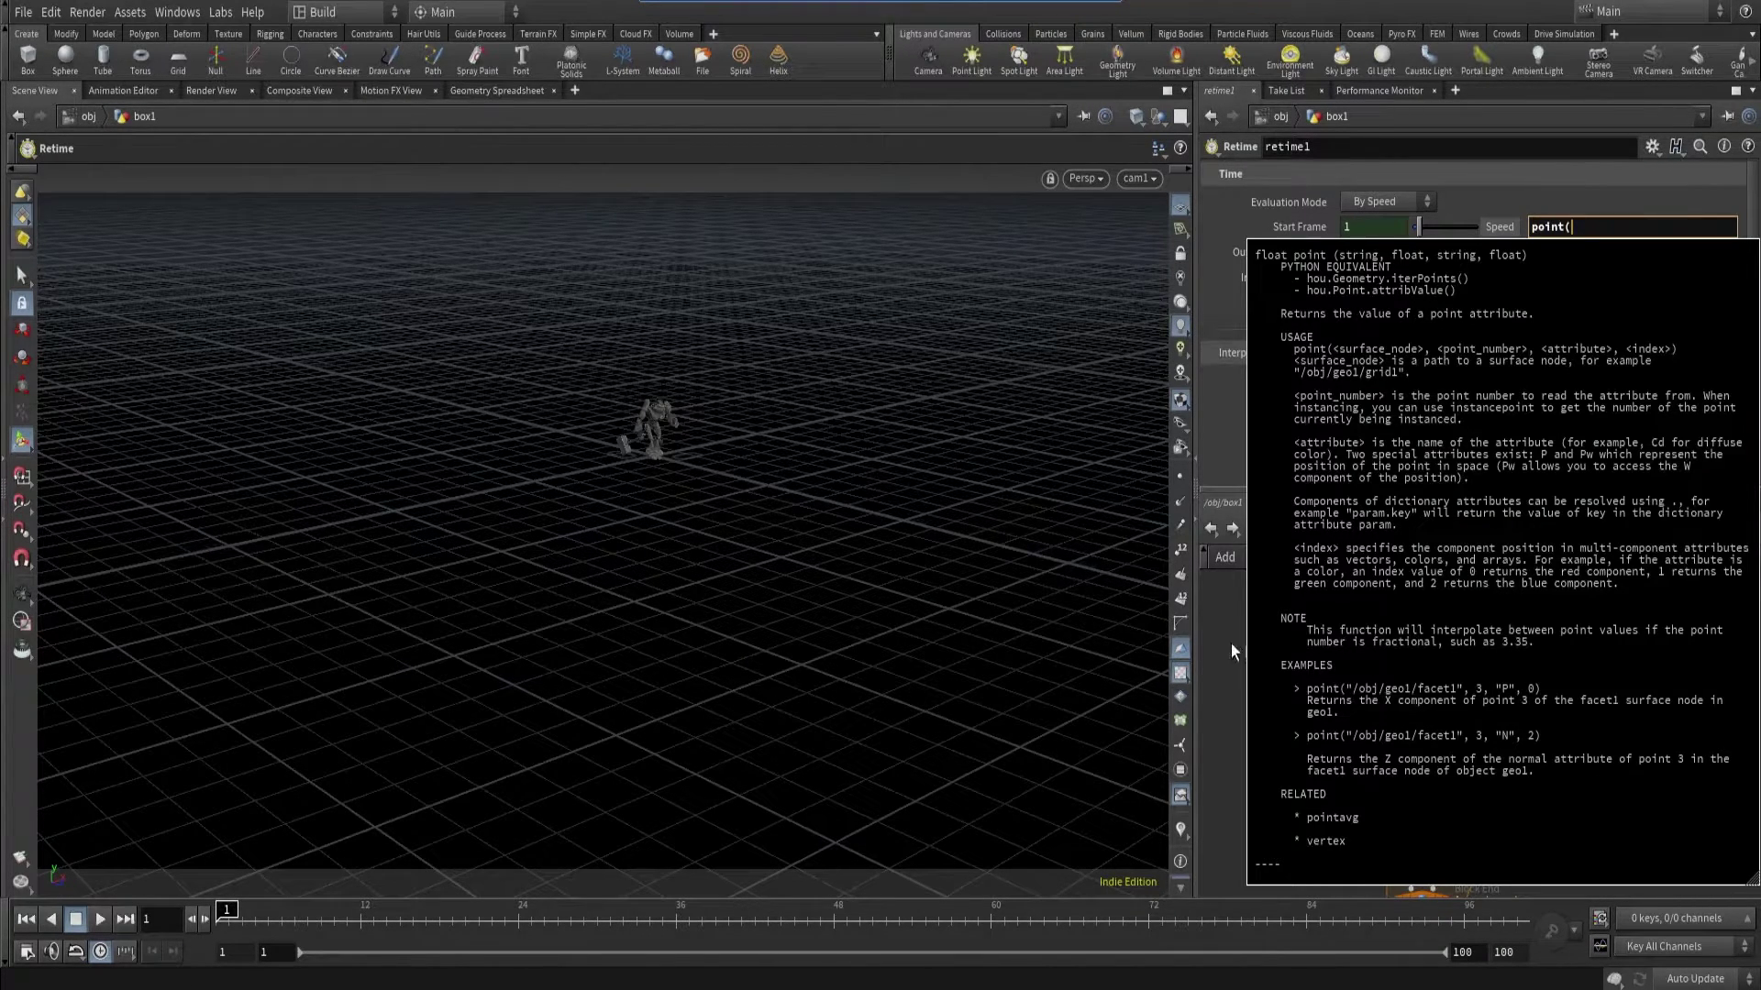
key("Return")
left_click_drag(1305, 733, 1307, 736)
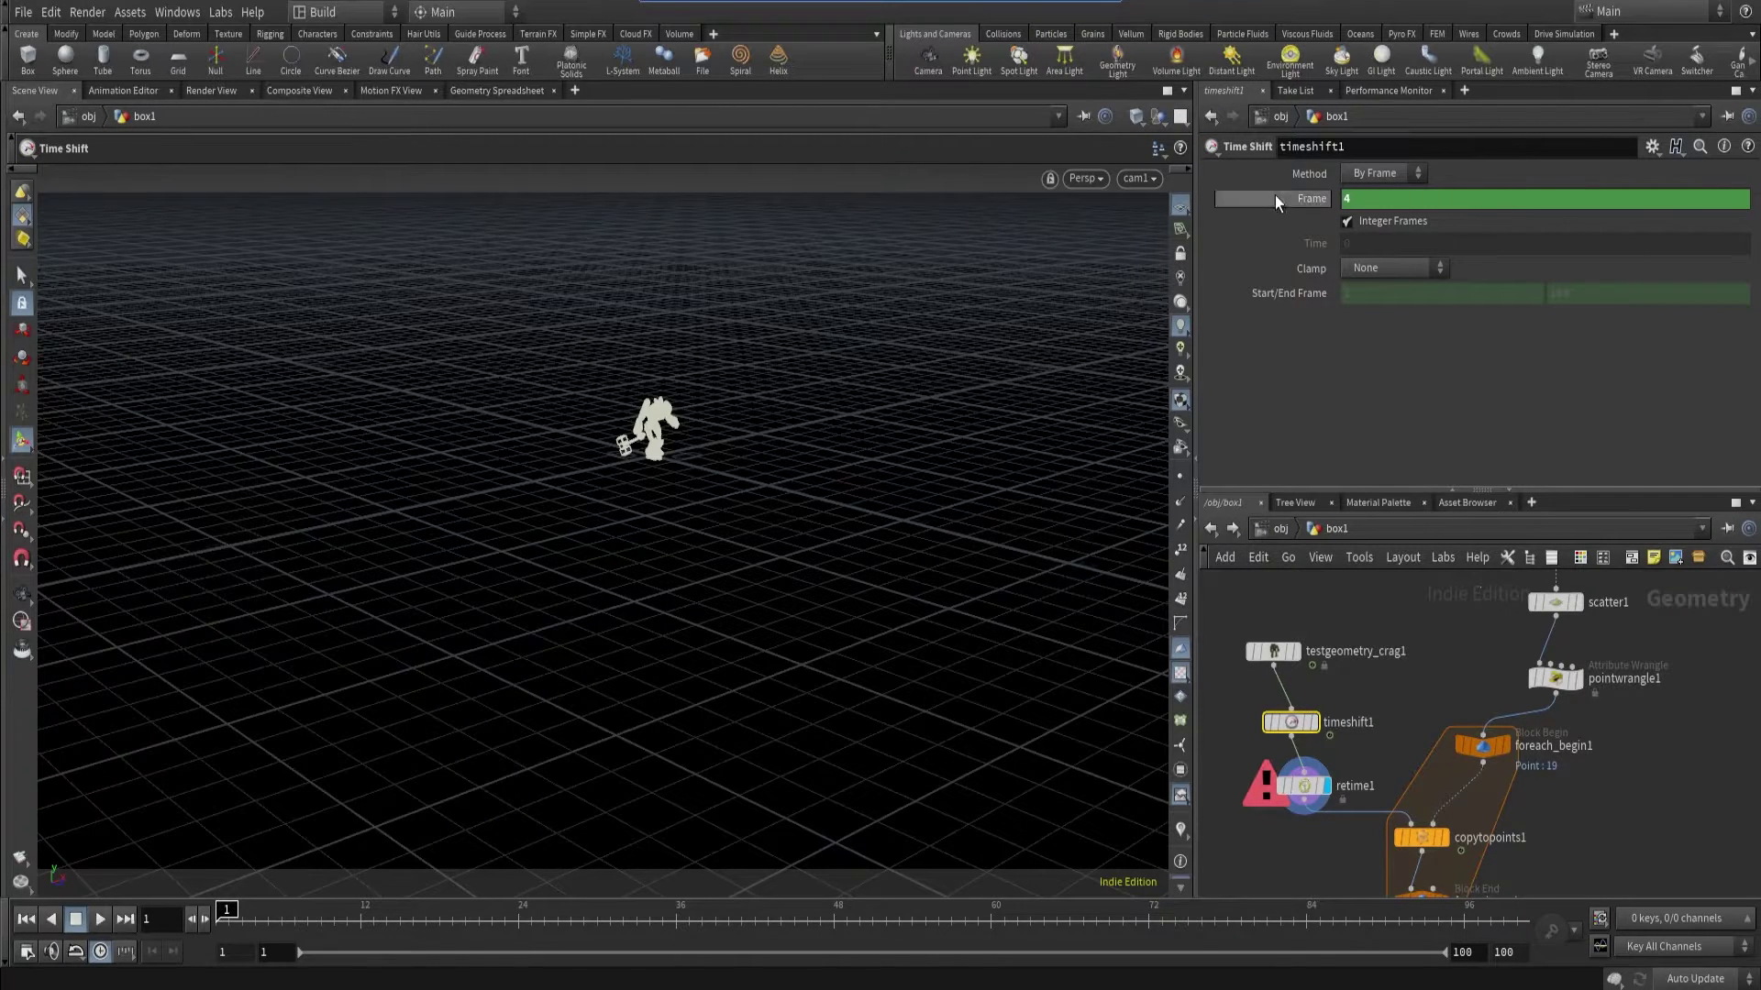
type("$F + point(\"../foreach_begin1\", 0, \"offset\", 0)")
left_click_drag(1648, 199, 1373, 211)
- Set the Retime's Speed expression to point("../foreach_begin1", 0, "speed", 0)
left_click_drag(1266, 779, 1325, 819)
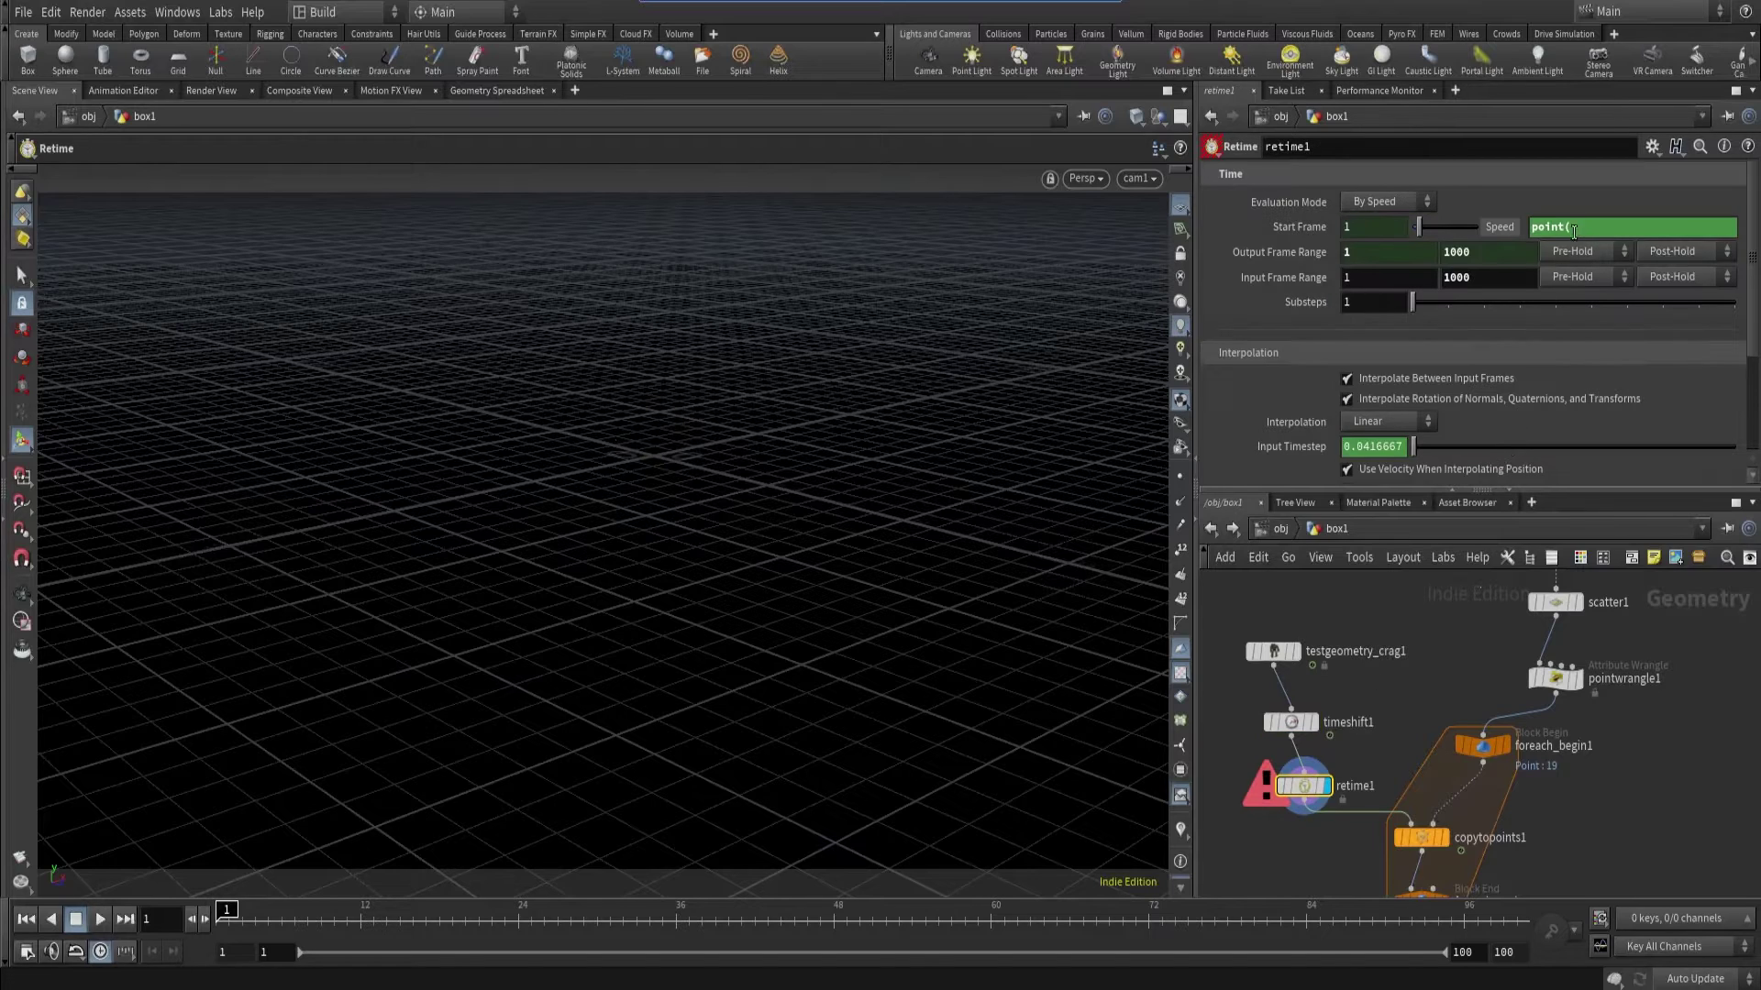
left_click(1588, 218)
type("point(")
type("point(\"../foreach_begin1\", 0, \"offset\", 0)")
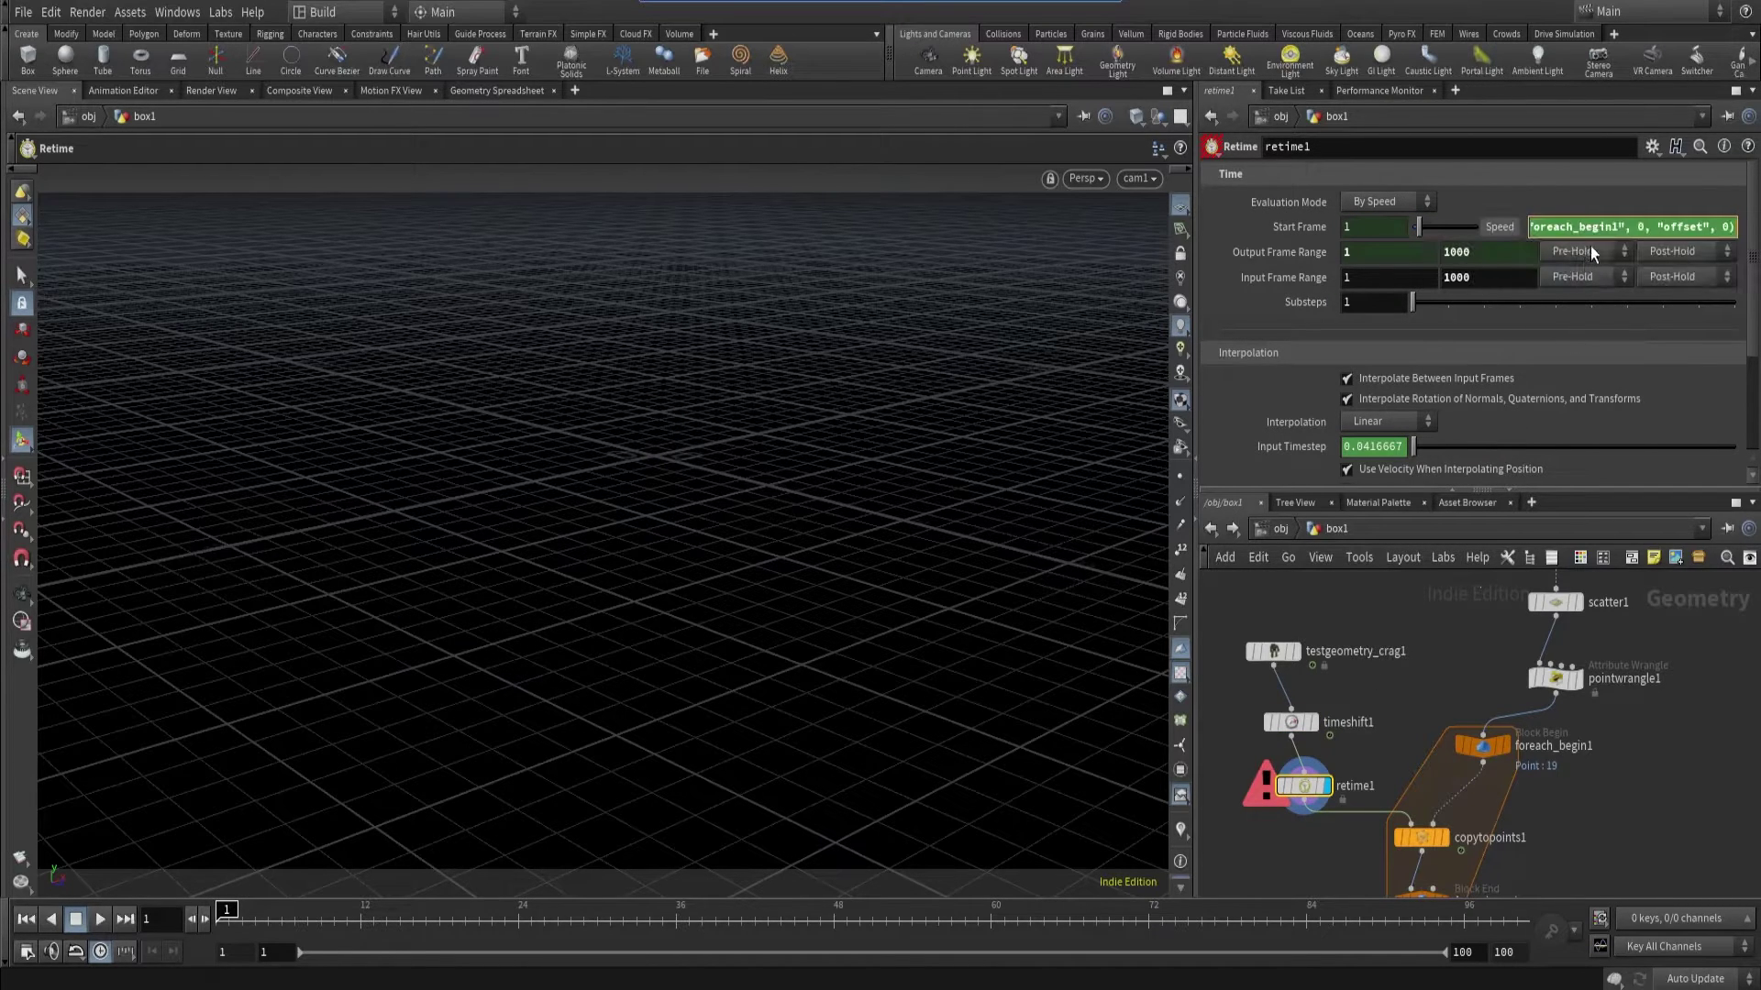
double_click(1675, 226)
type("speed")
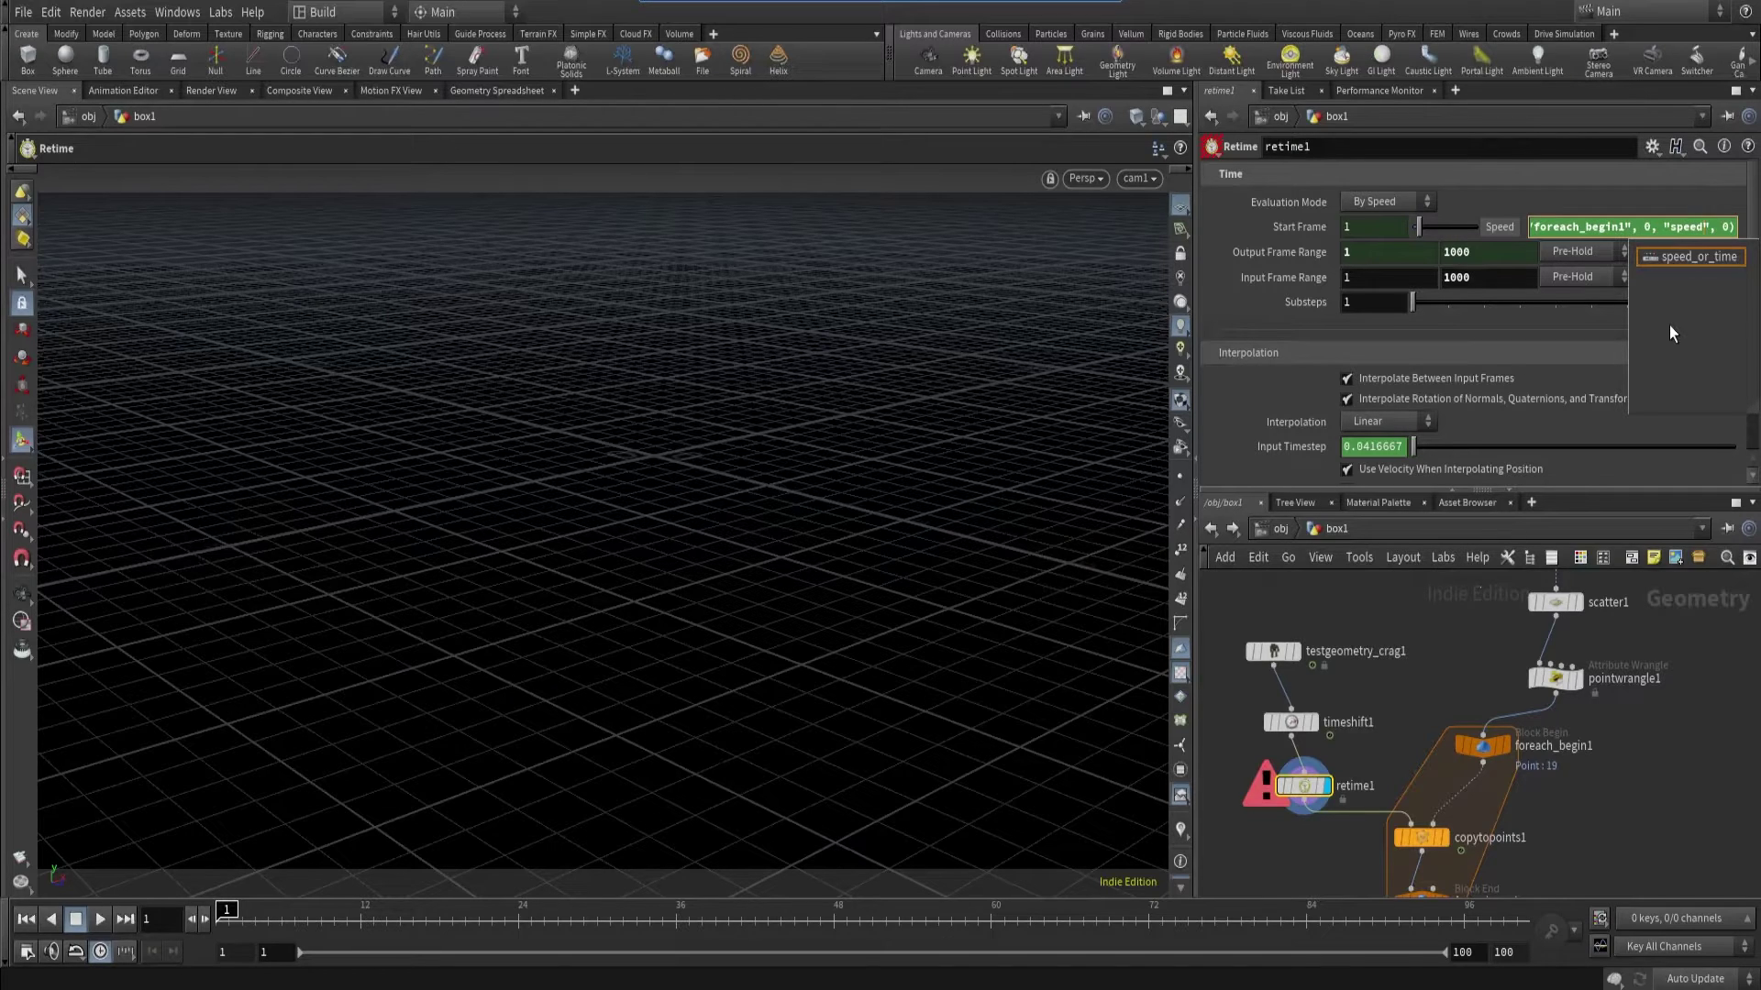
key("Return")
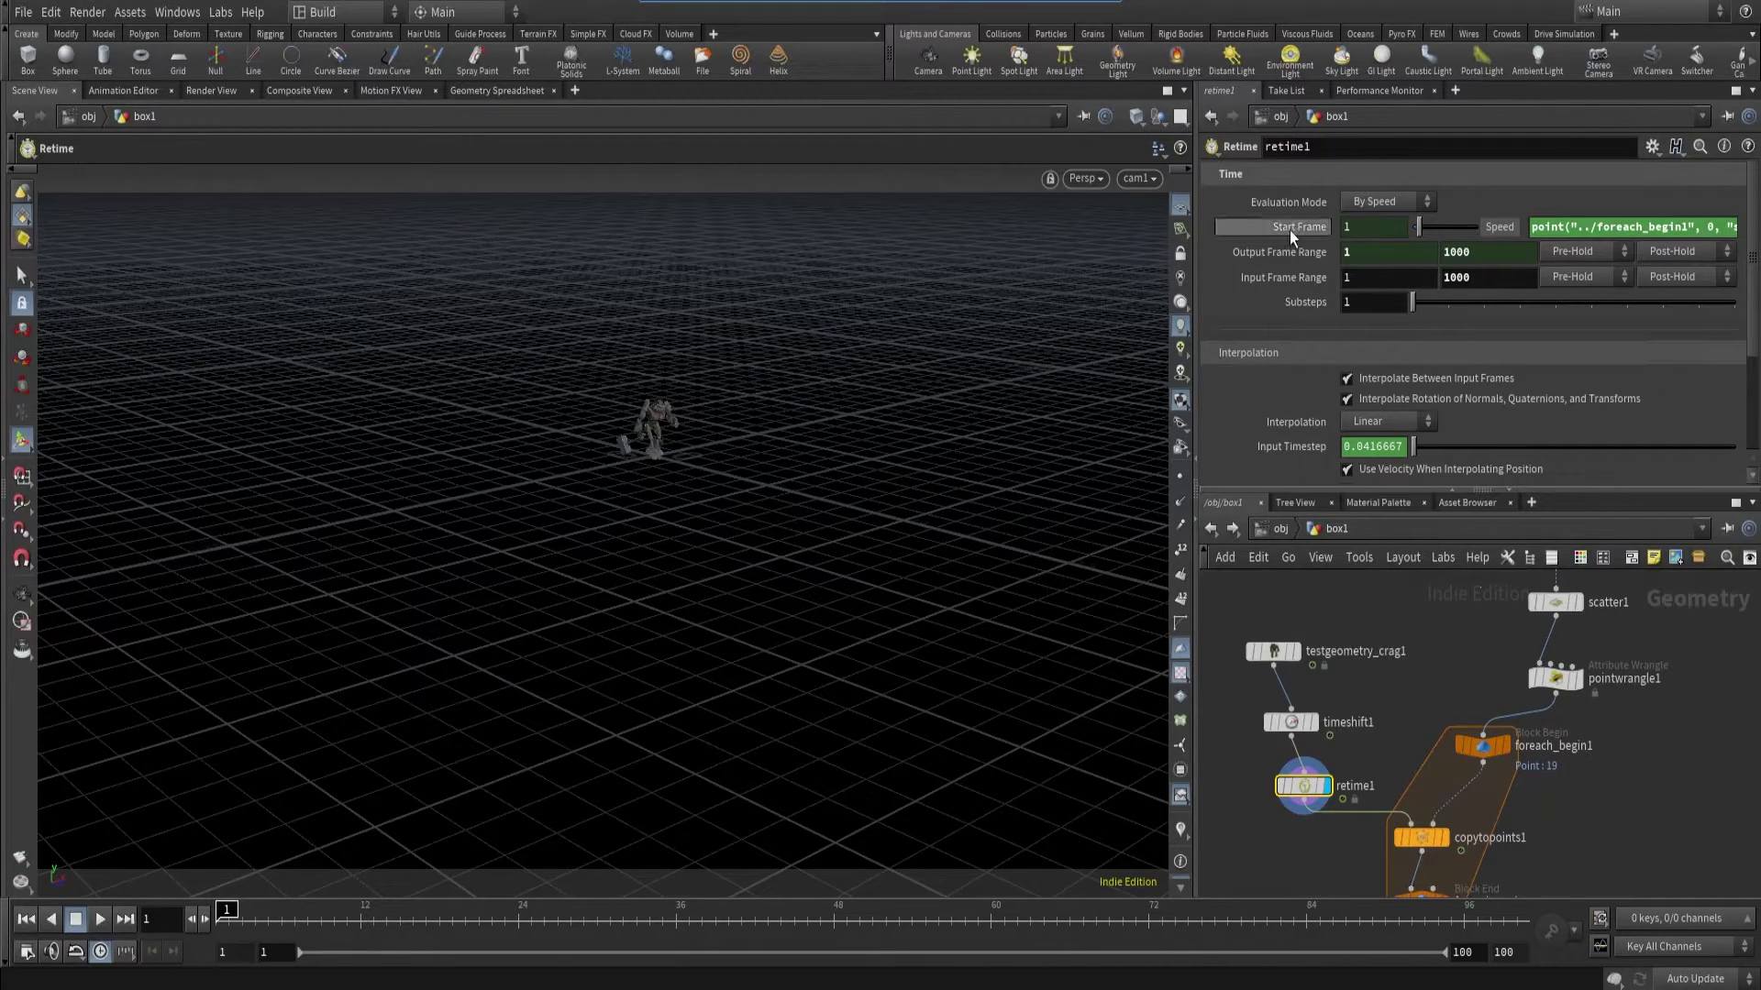
- Display foreach_end1 and preview the varied-speed Crag copies in a flipbook
type("ch(\"inputrangex\")")
scroll(1375, 807, "down", 3)
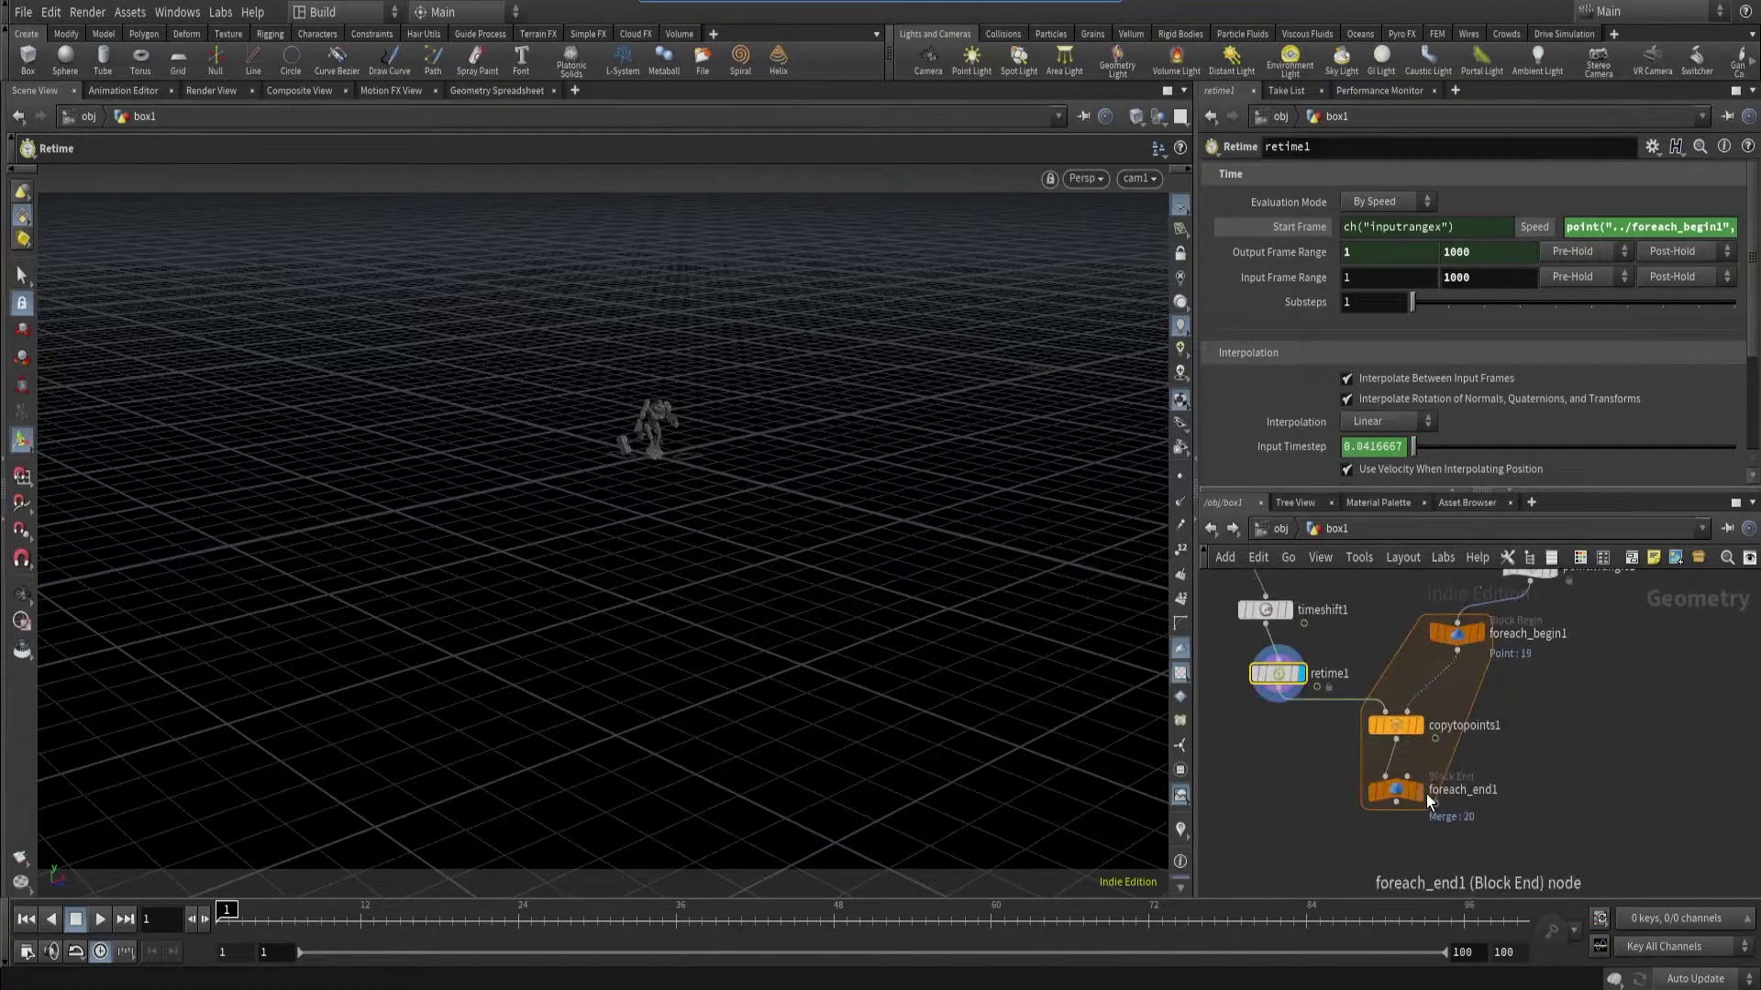
left_click(1421, 792)
left_click(1411, 796)
left_click(20, 857)
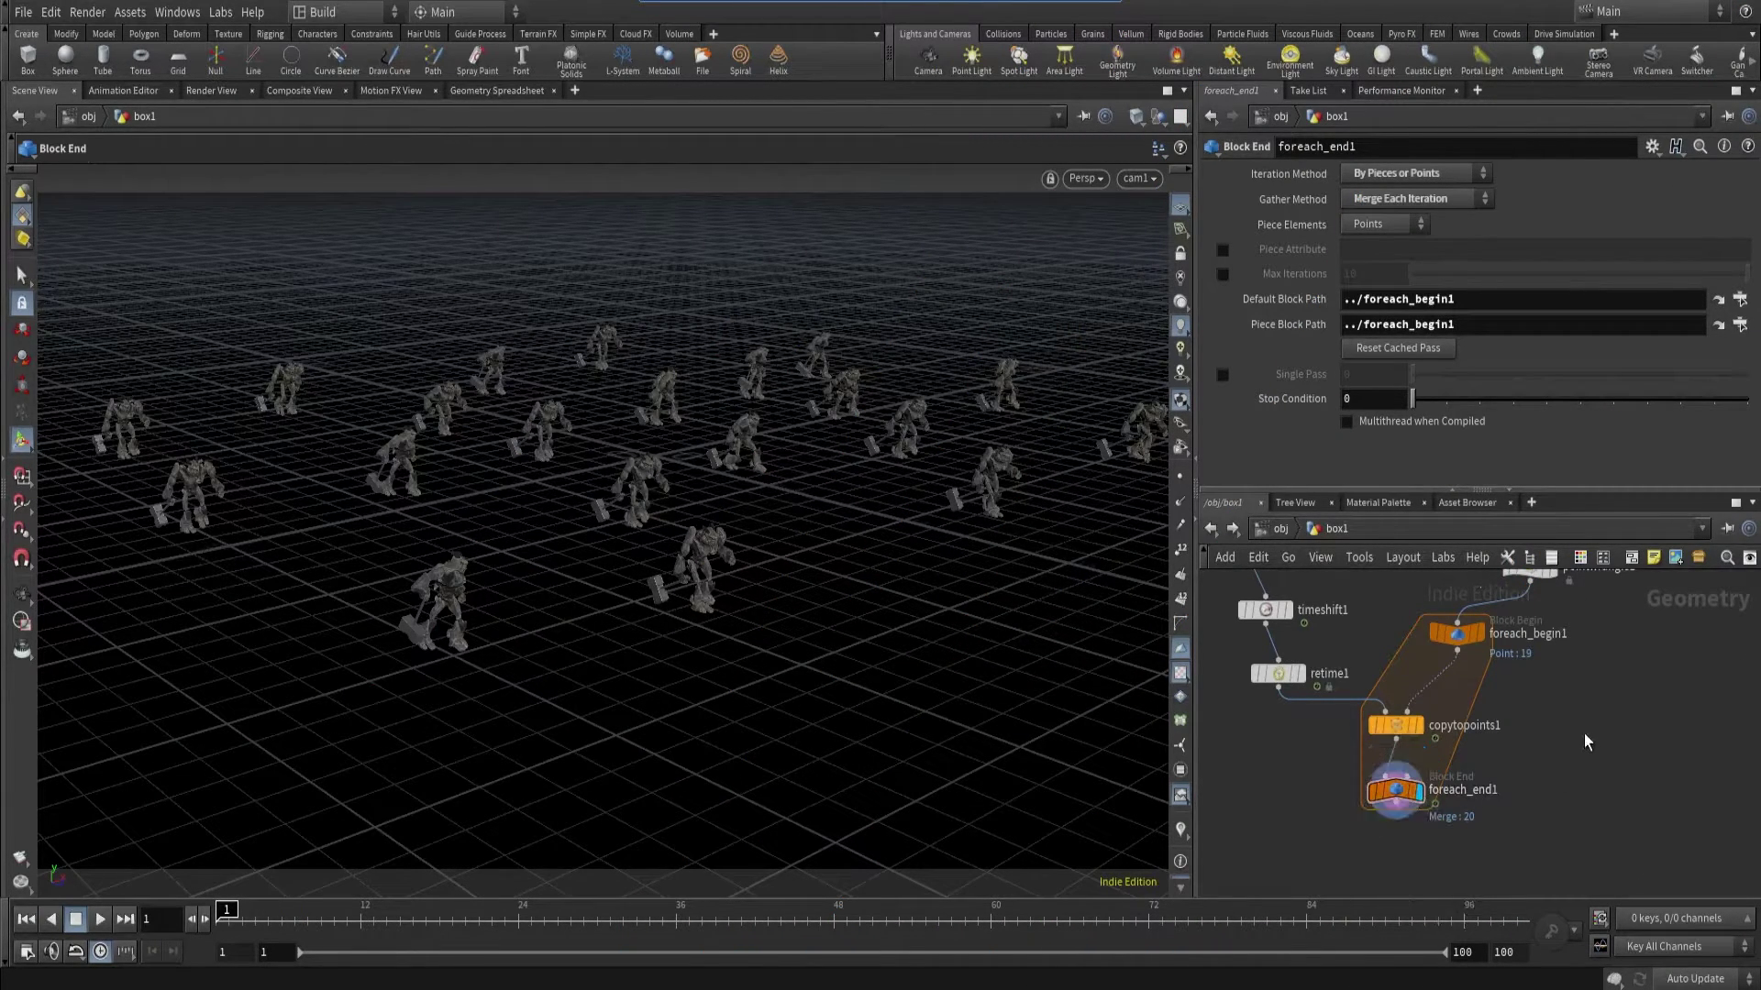
scroll(1583, 734, "up", 3)
left_click_drag(1476, 683, 1621, 753)
left_click(1489, 389)
key("Return")
key("Return")
left_click_drag(1347, 327, 1472, 328)
left_click(1302, 359)
type("@rand")
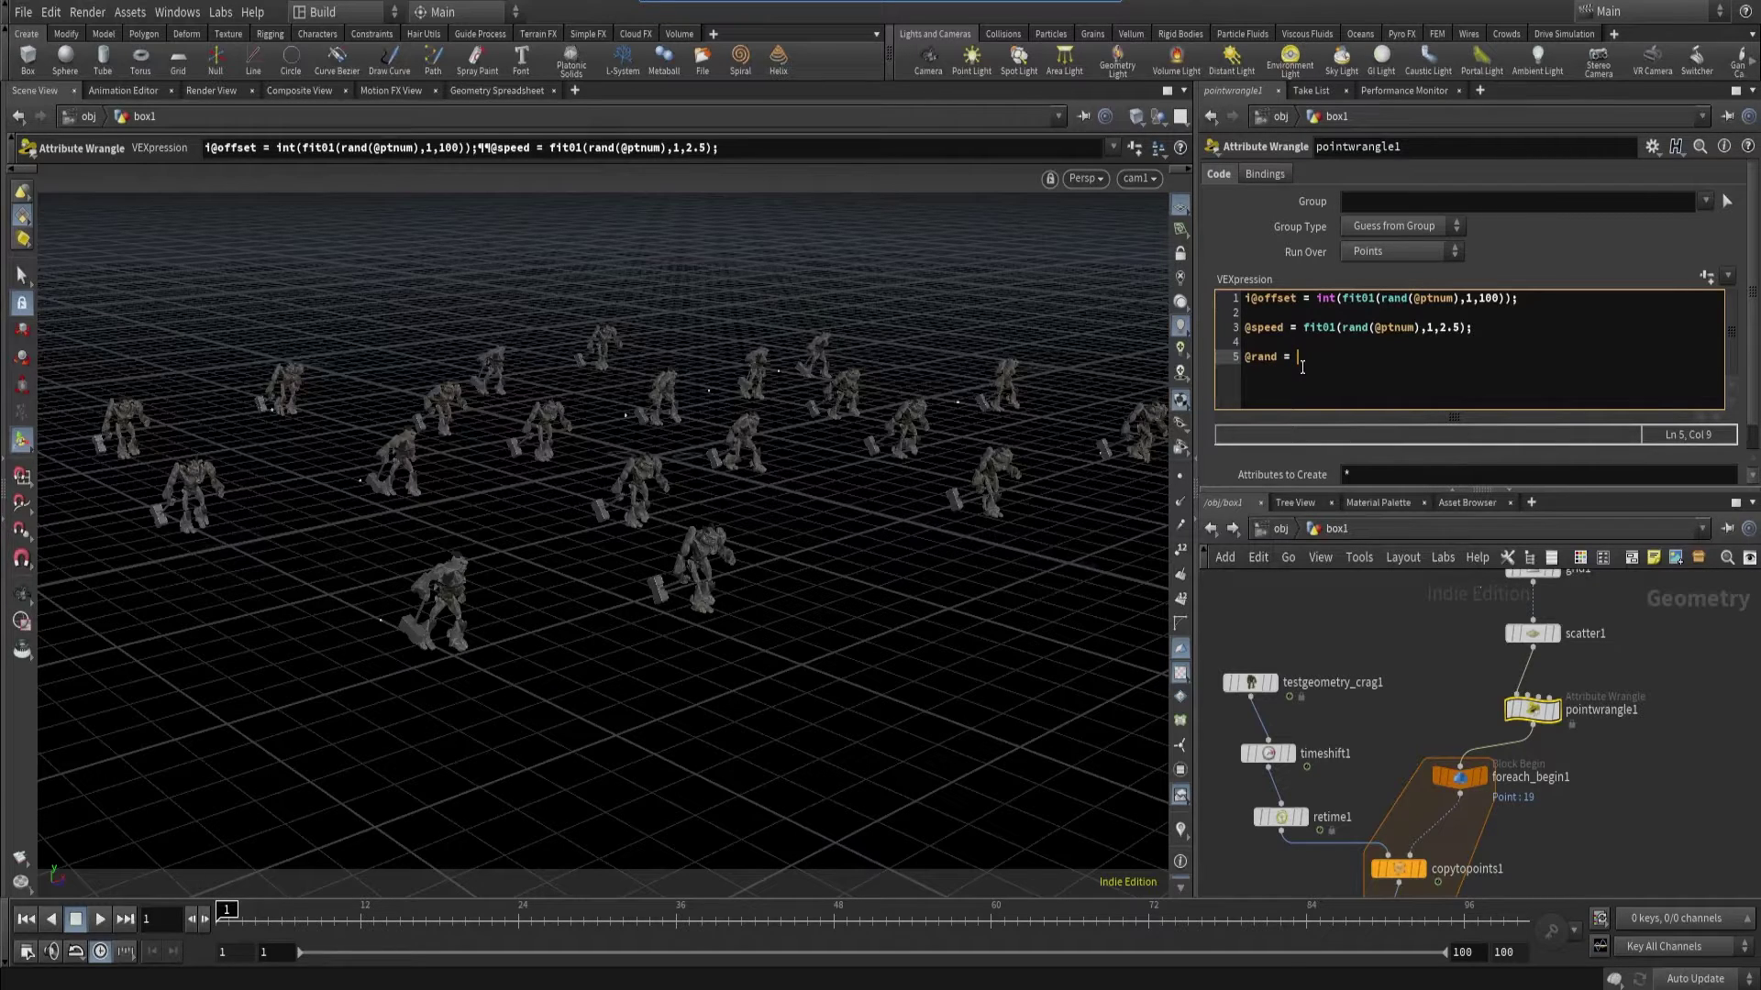
type(" = ra")
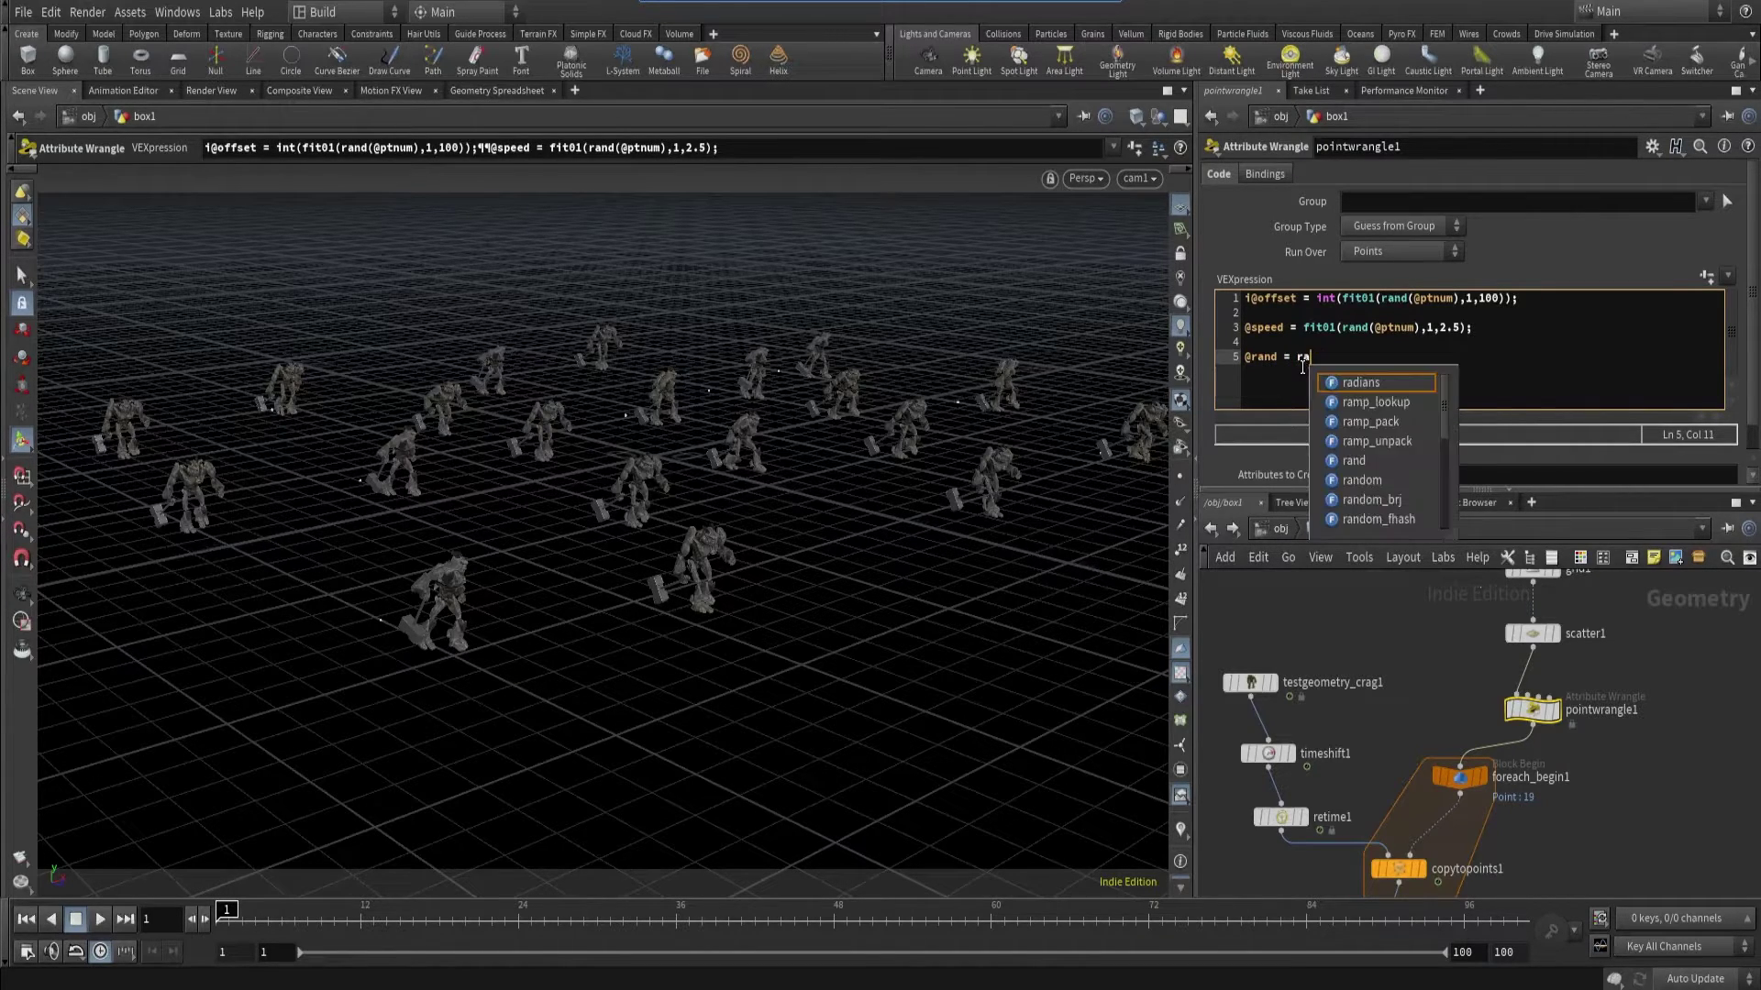
type("nd(@ptnu")
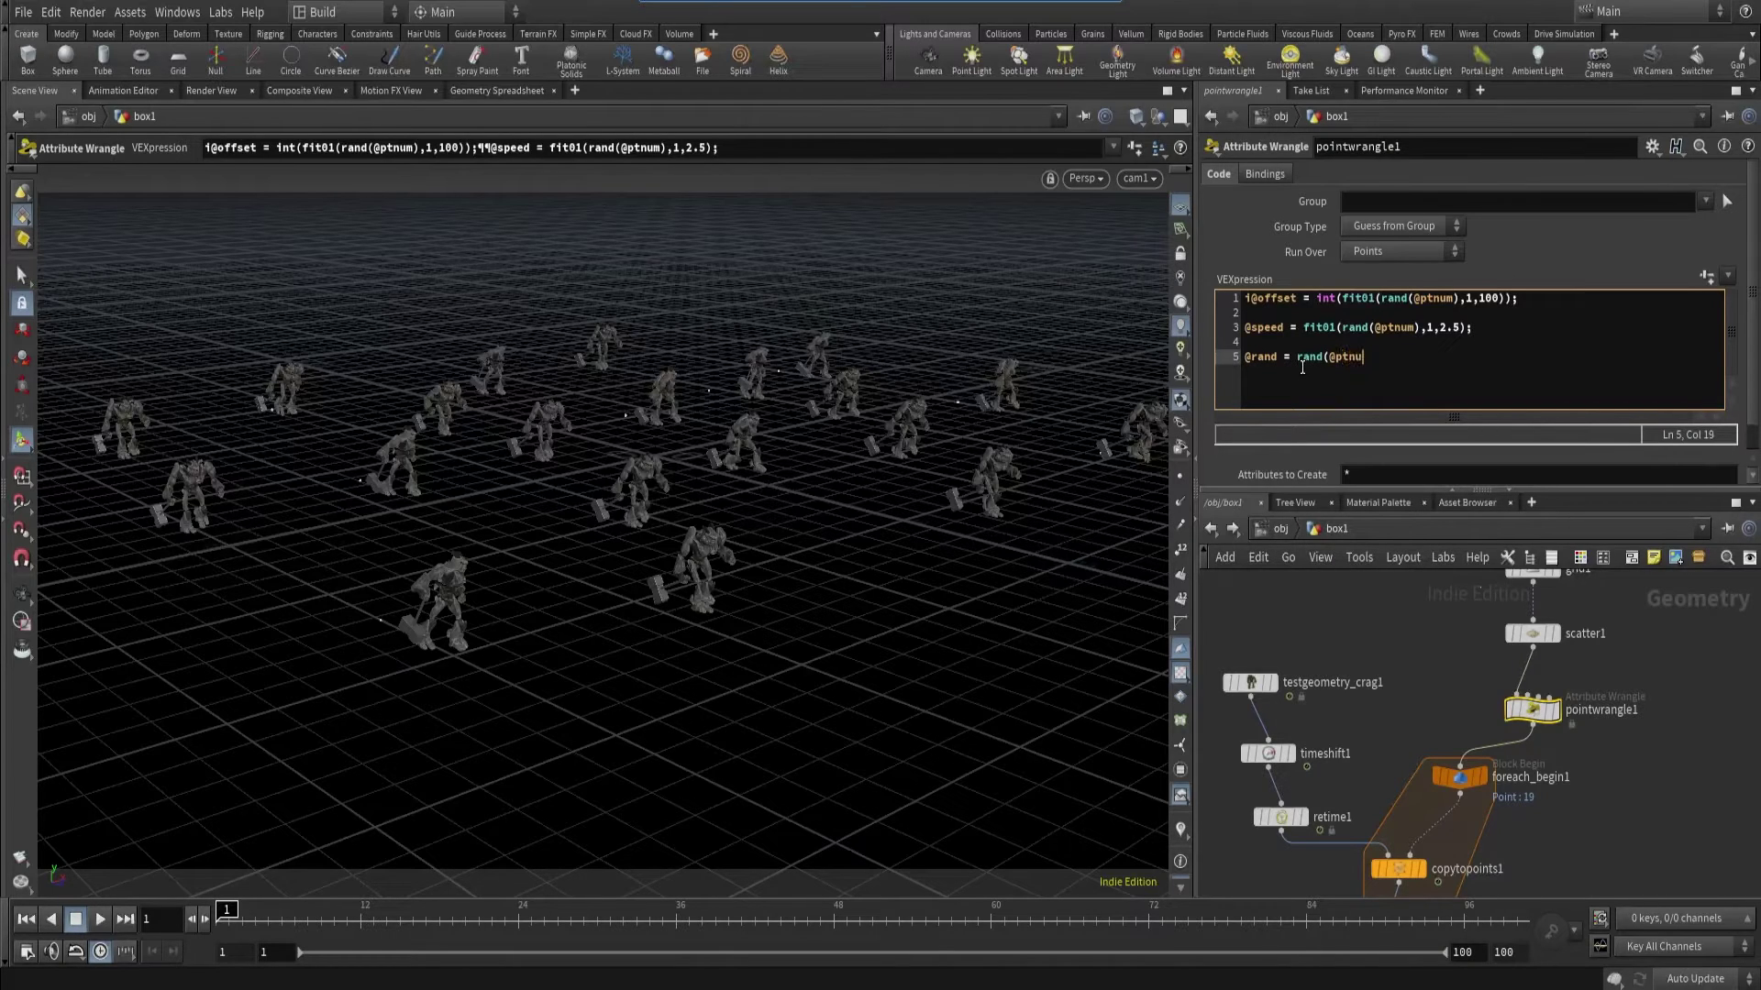
type("m);")
- Lay out the testgeometry_crag1, timeshift1 and retime1 nodes in a straight column
scroll(1311, 677, "down", 3)
left_click_drag(1270, 587, 1399, 743)
key("shift+l")
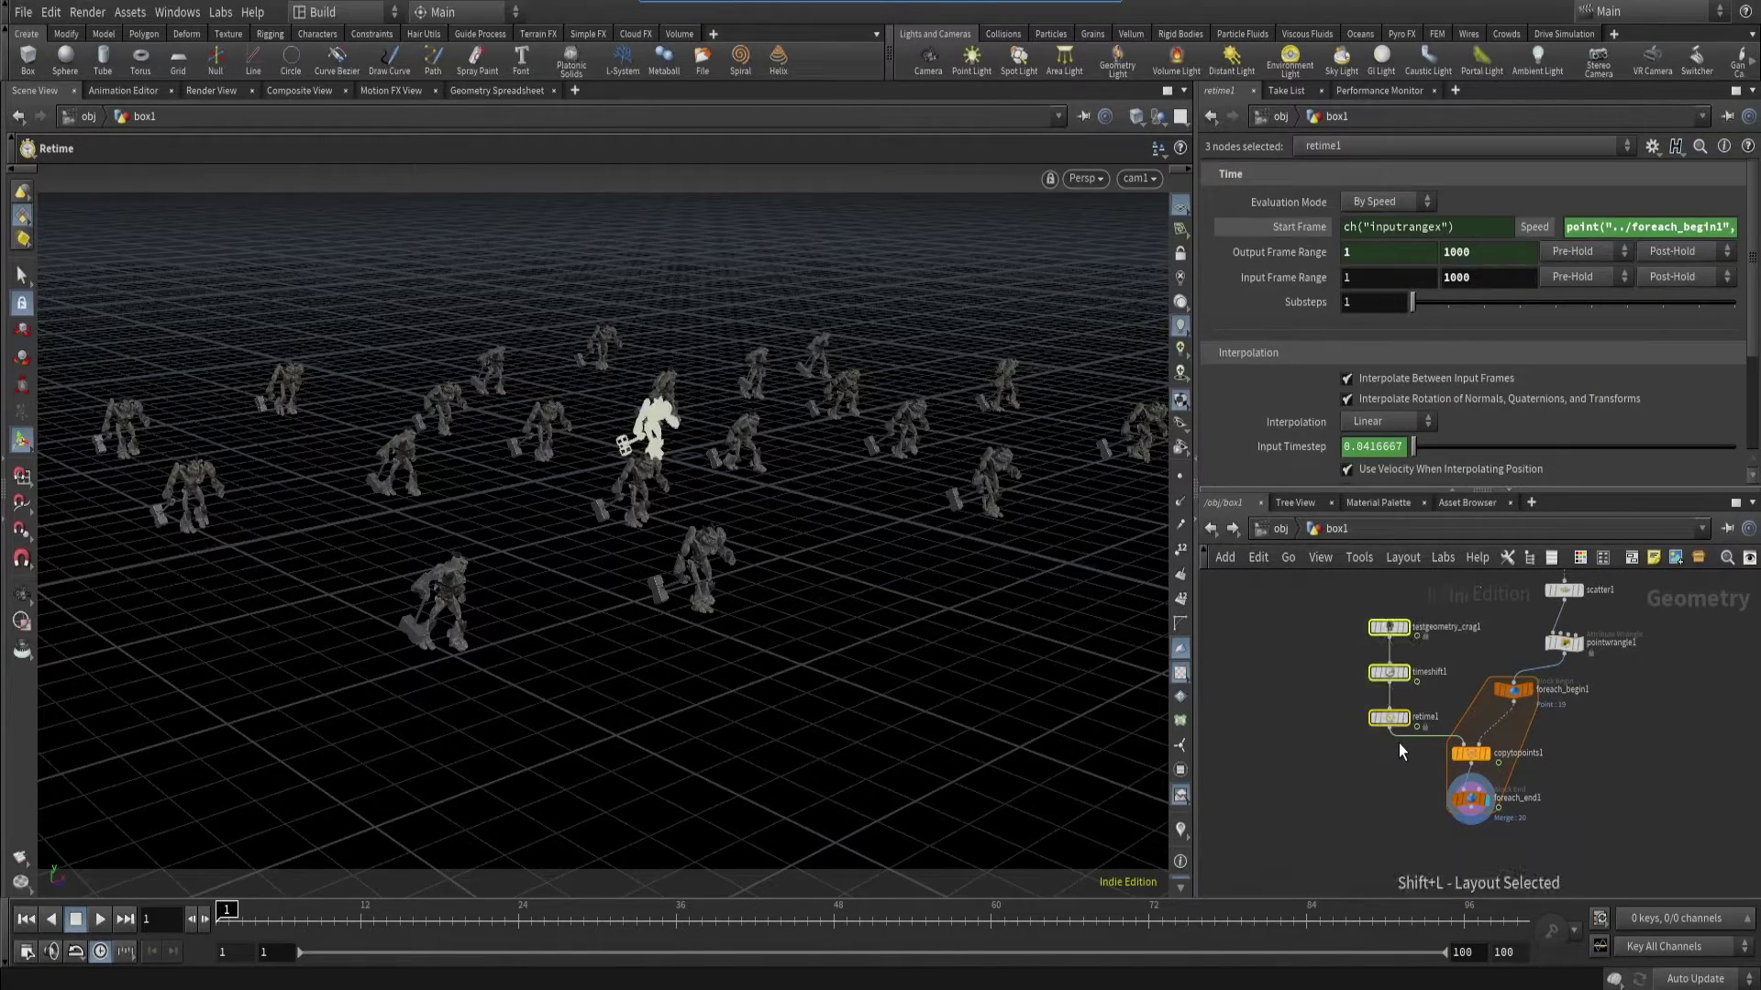
scroll(1399, 743, "up", 3)
- Copy the point expression from retime1's Speed parameter
left_click(1522, 668)
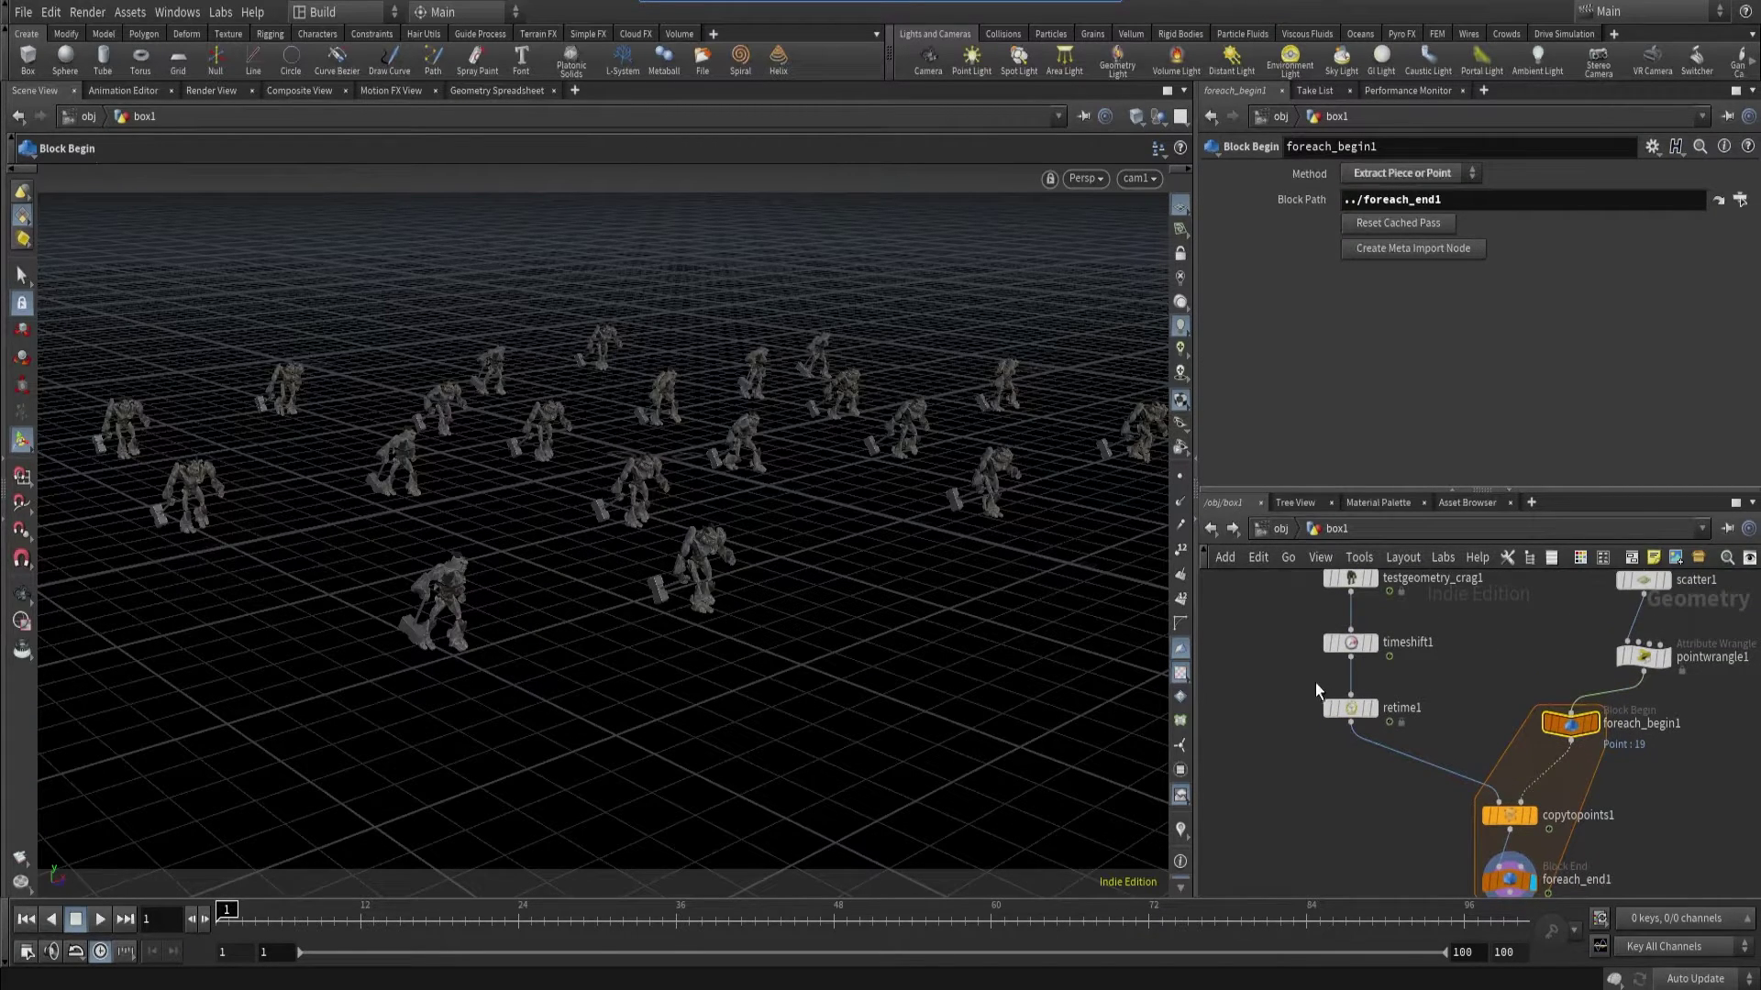
left_click(1350, 707)
double_click(1602, 226)
left_click(1603, 227)
- Insert a Transform node between retime1 and copytopoints1
key("Tab")
type("tra")
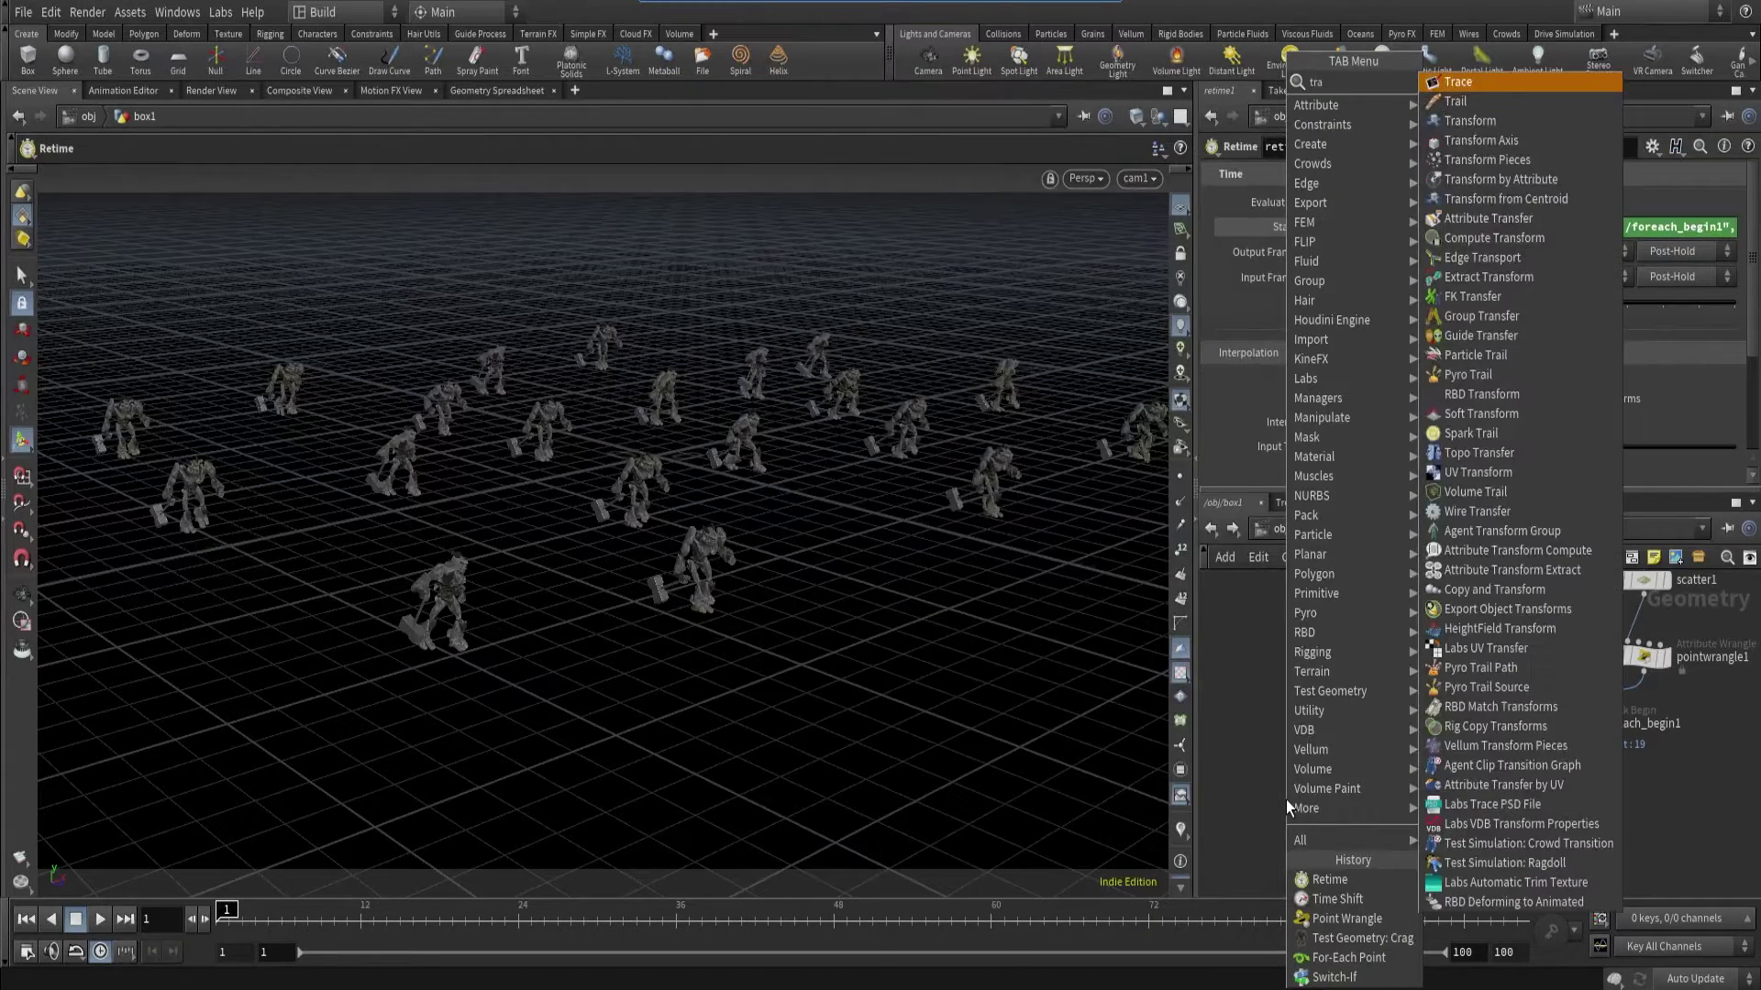
left_click(1470, 120)
left_click(1437, 739)
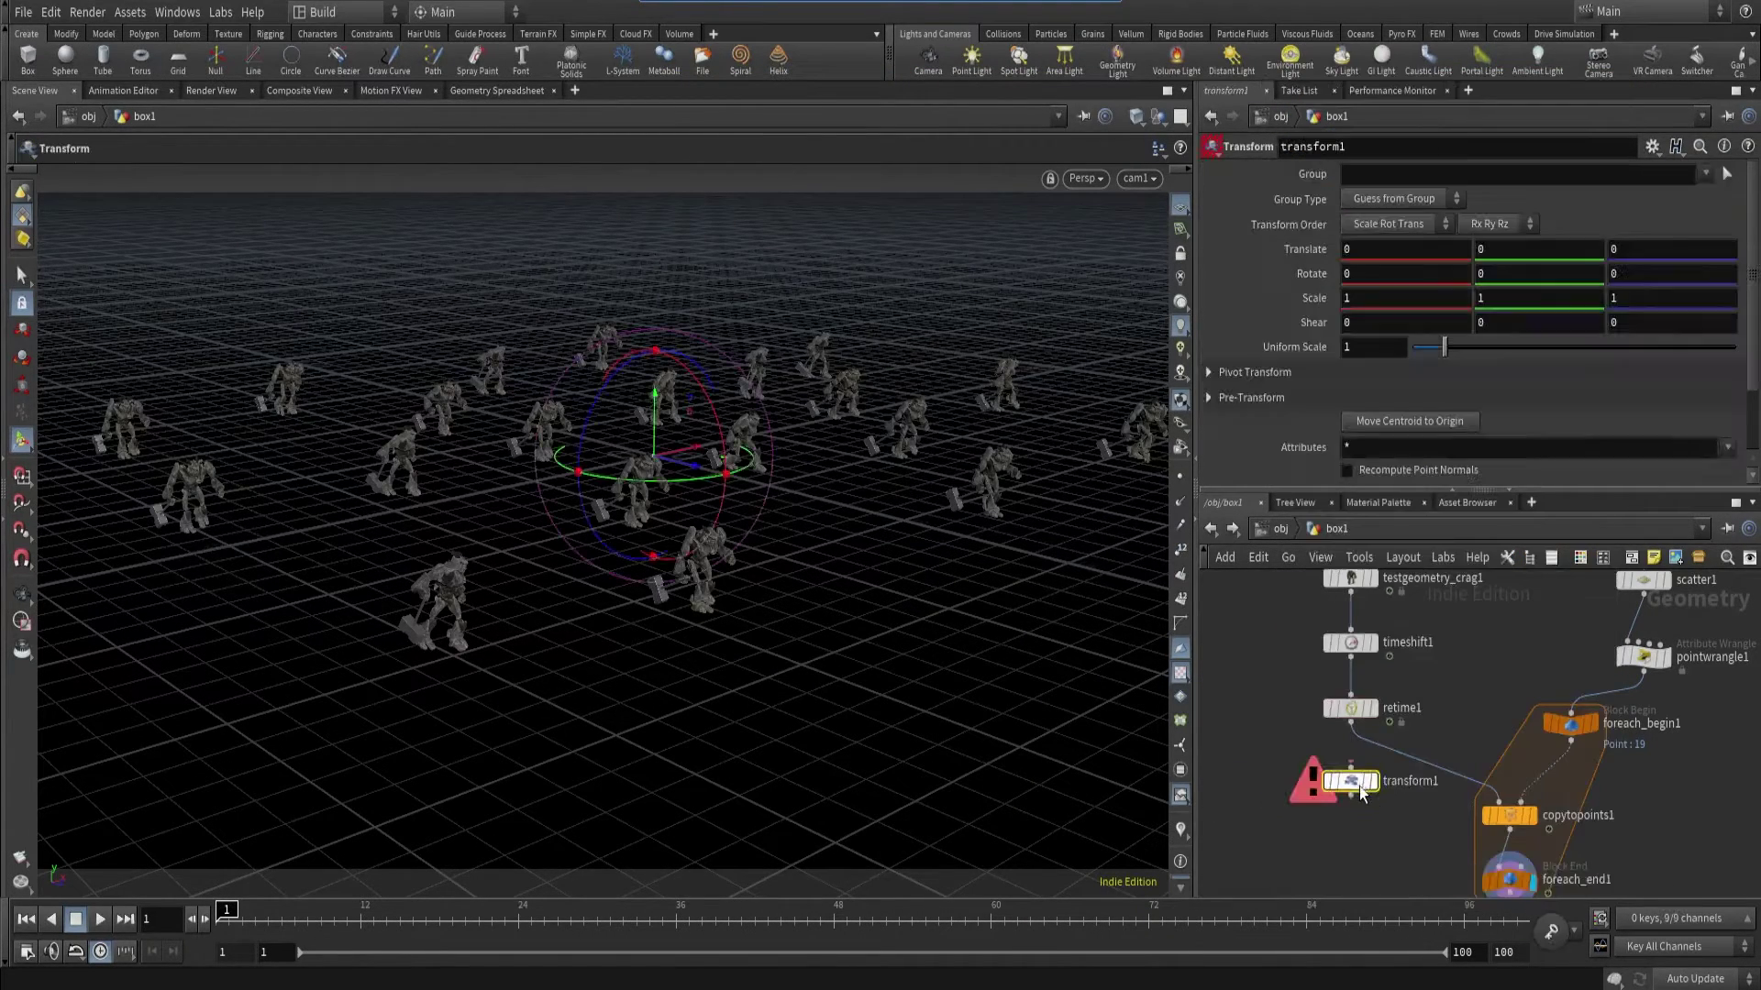
left_click_drag(1440, 759, 1358, 765)
- Set transform1's Y rotation to the expression point("../foreach_begin1", 0, "rand", 0)
middle_click_drag(1503, 274, 1614, 241)
left_click(1504, 272)
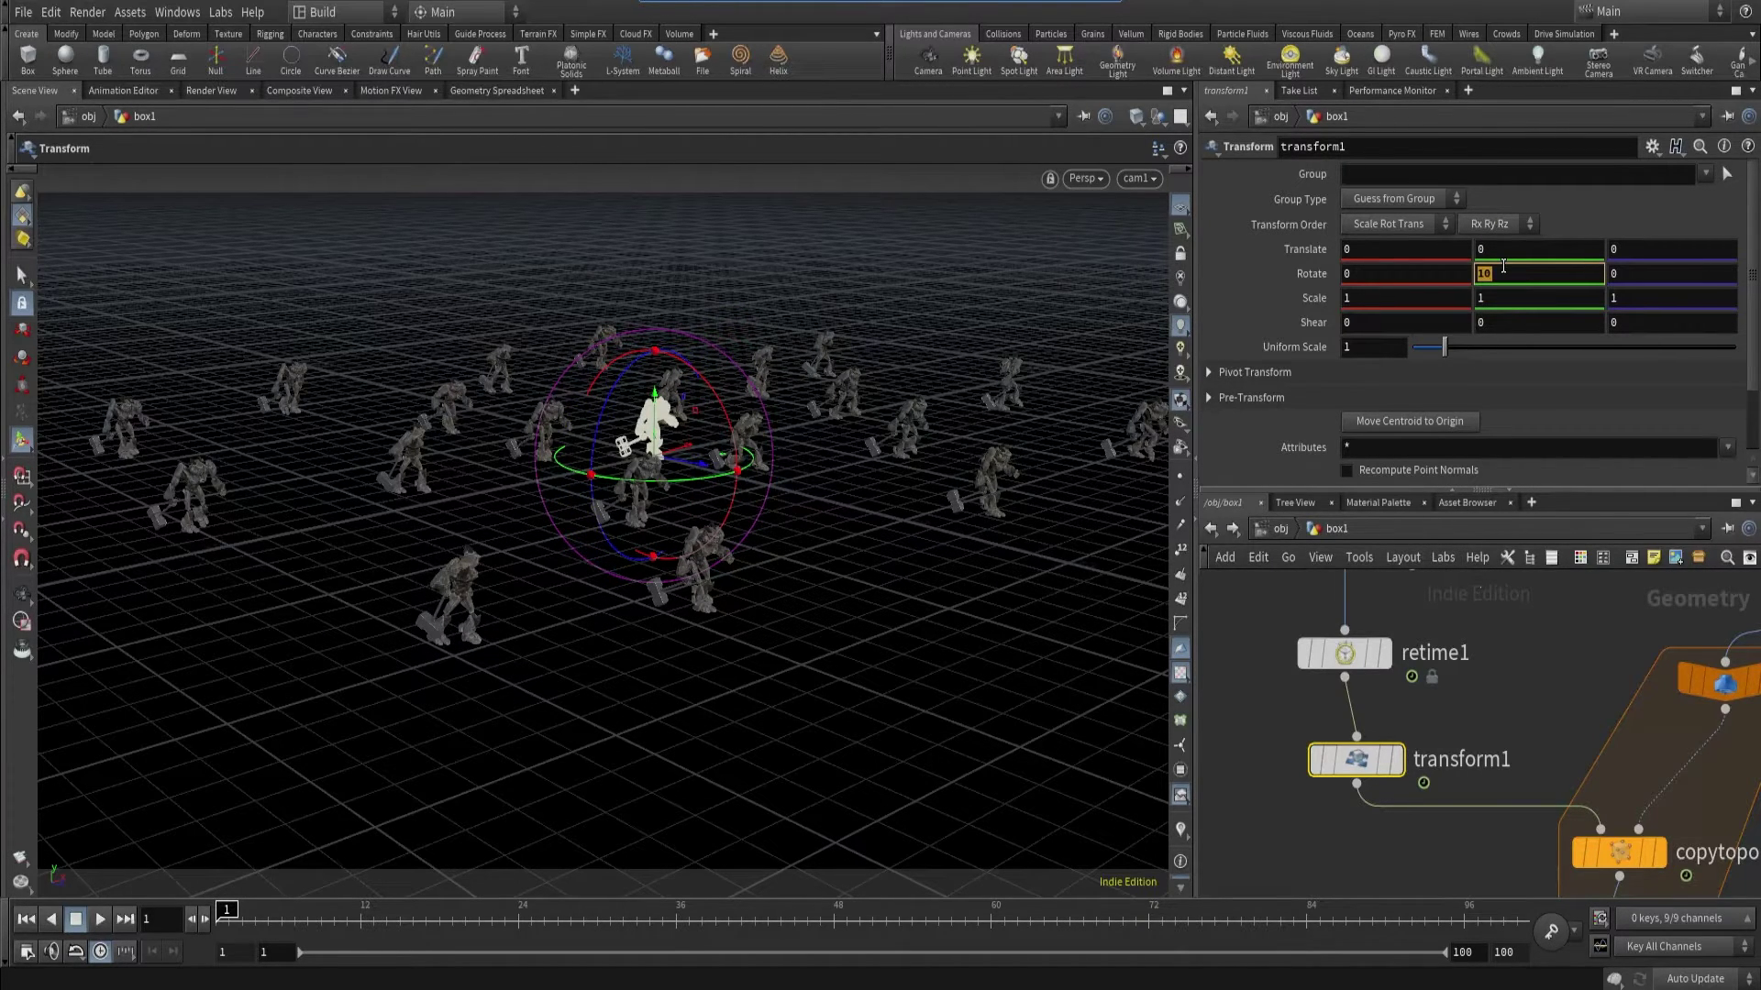
type("point(\"../foreach_begin1\", 0, \"speed\", 0)")
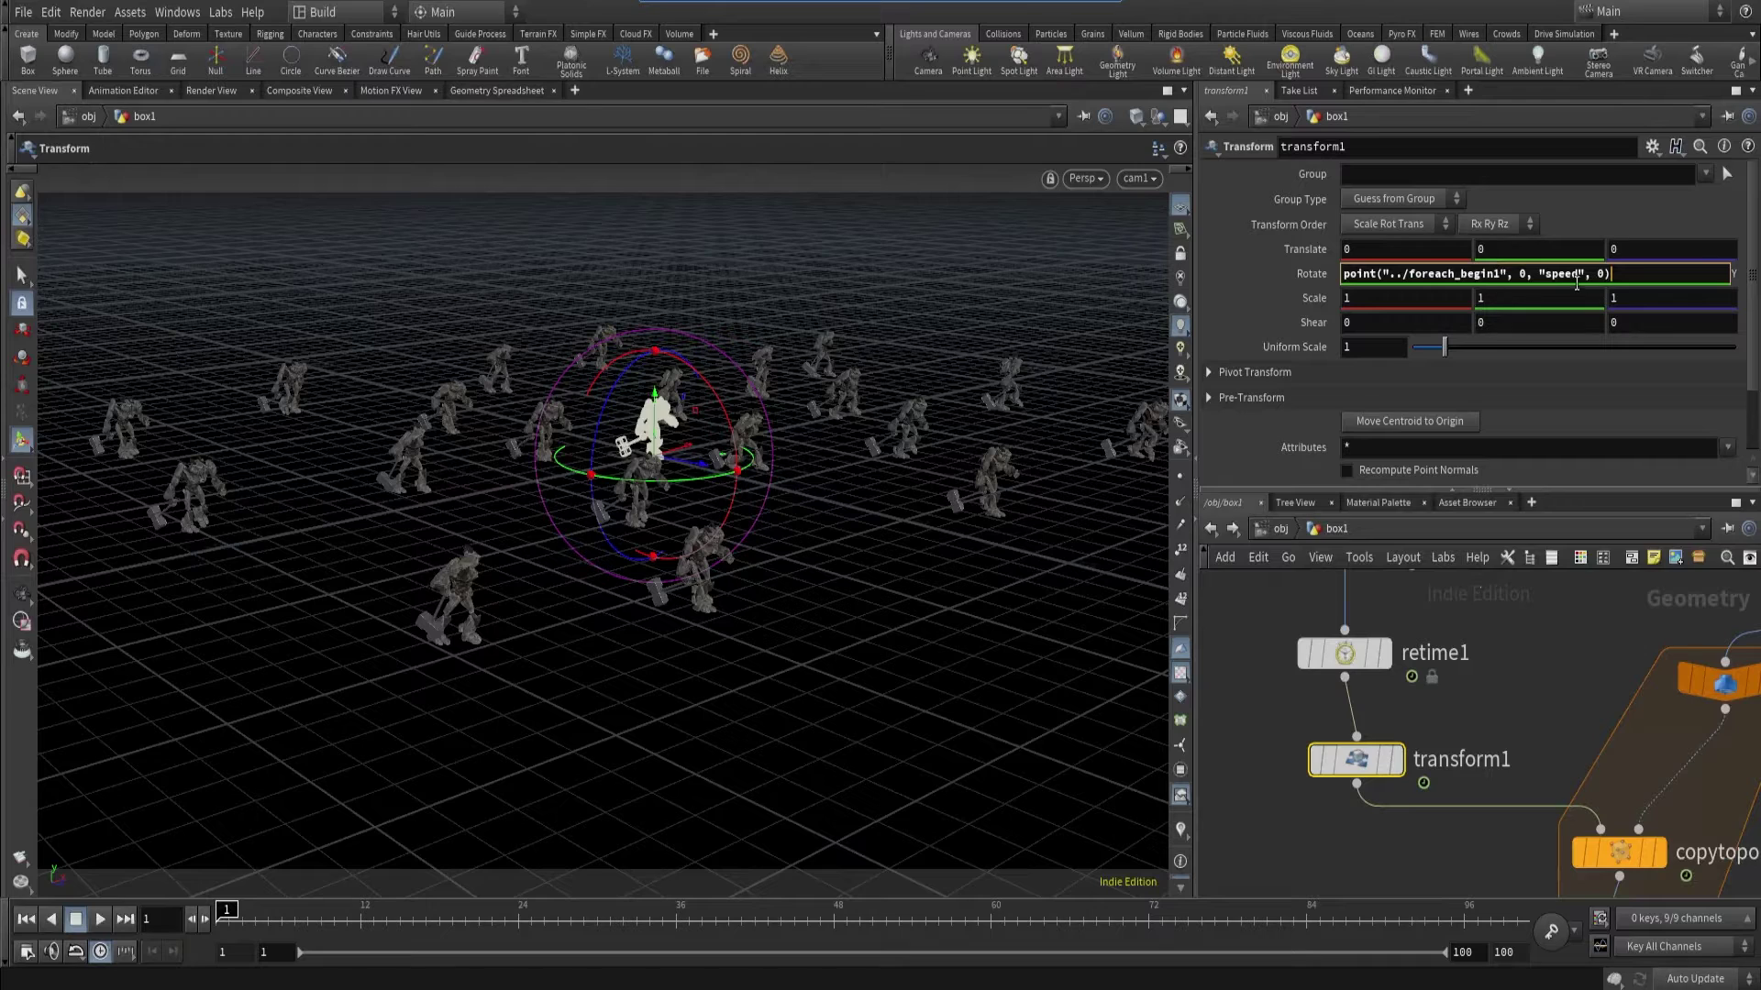
left_click_drag(1544, 274, 1579, 274)
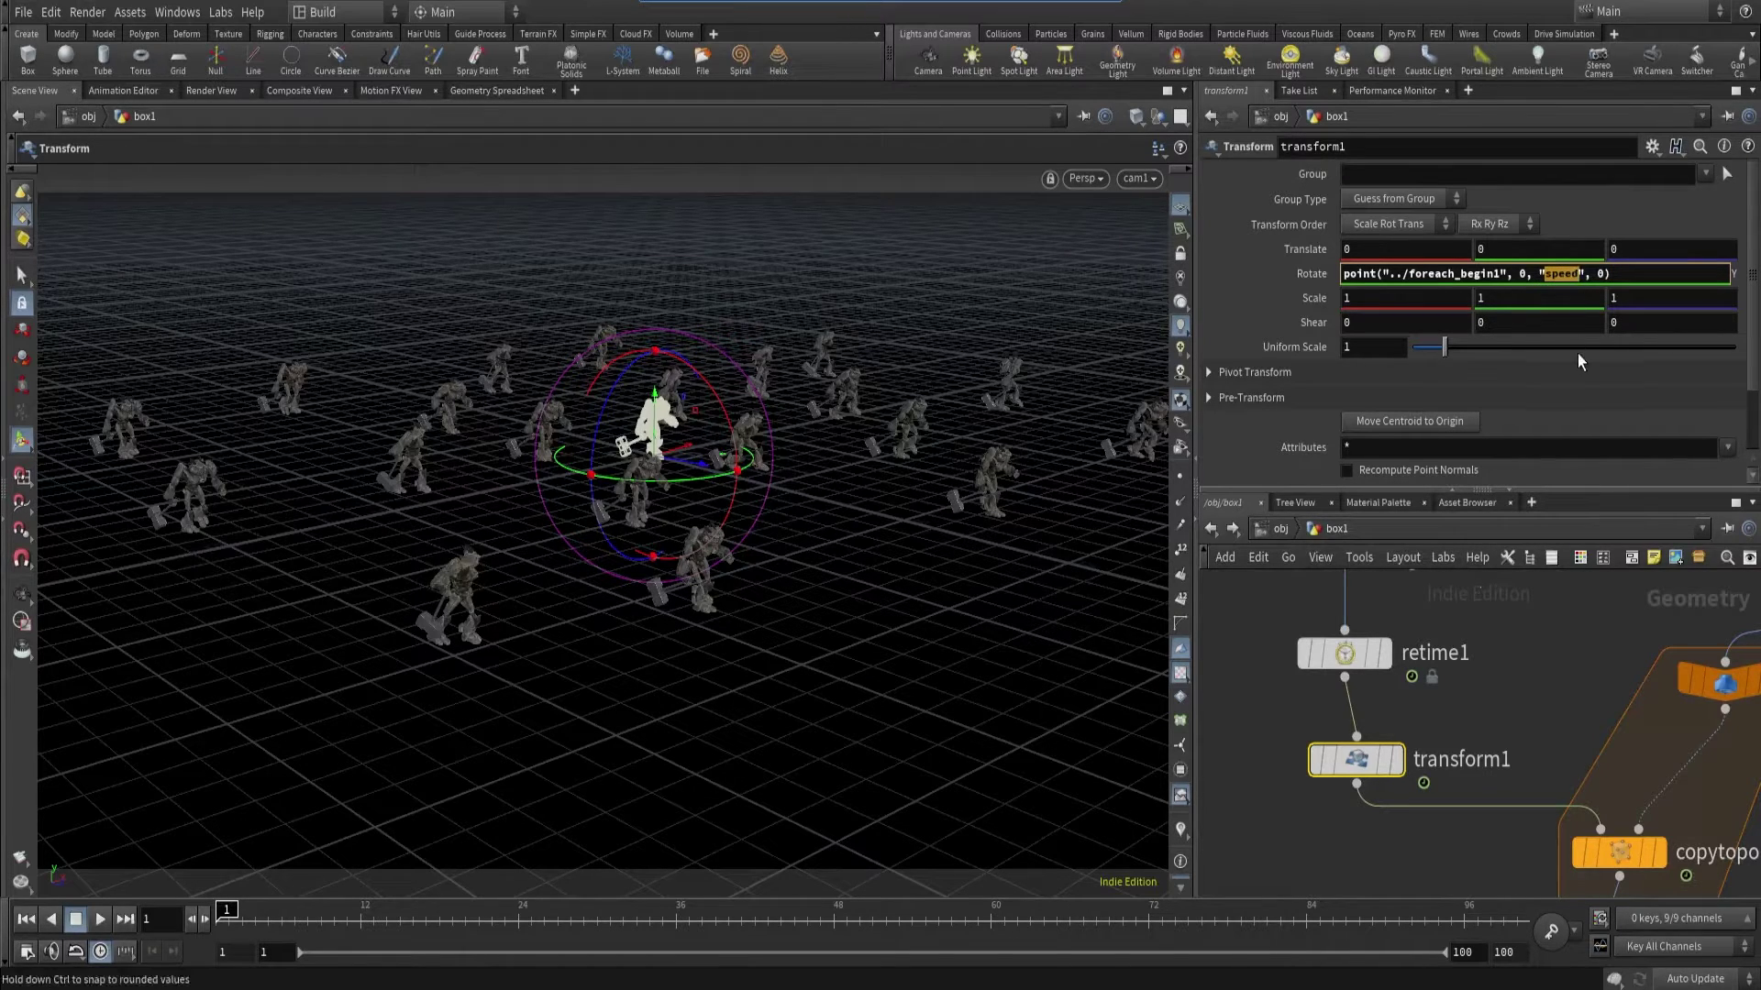
type("rand")
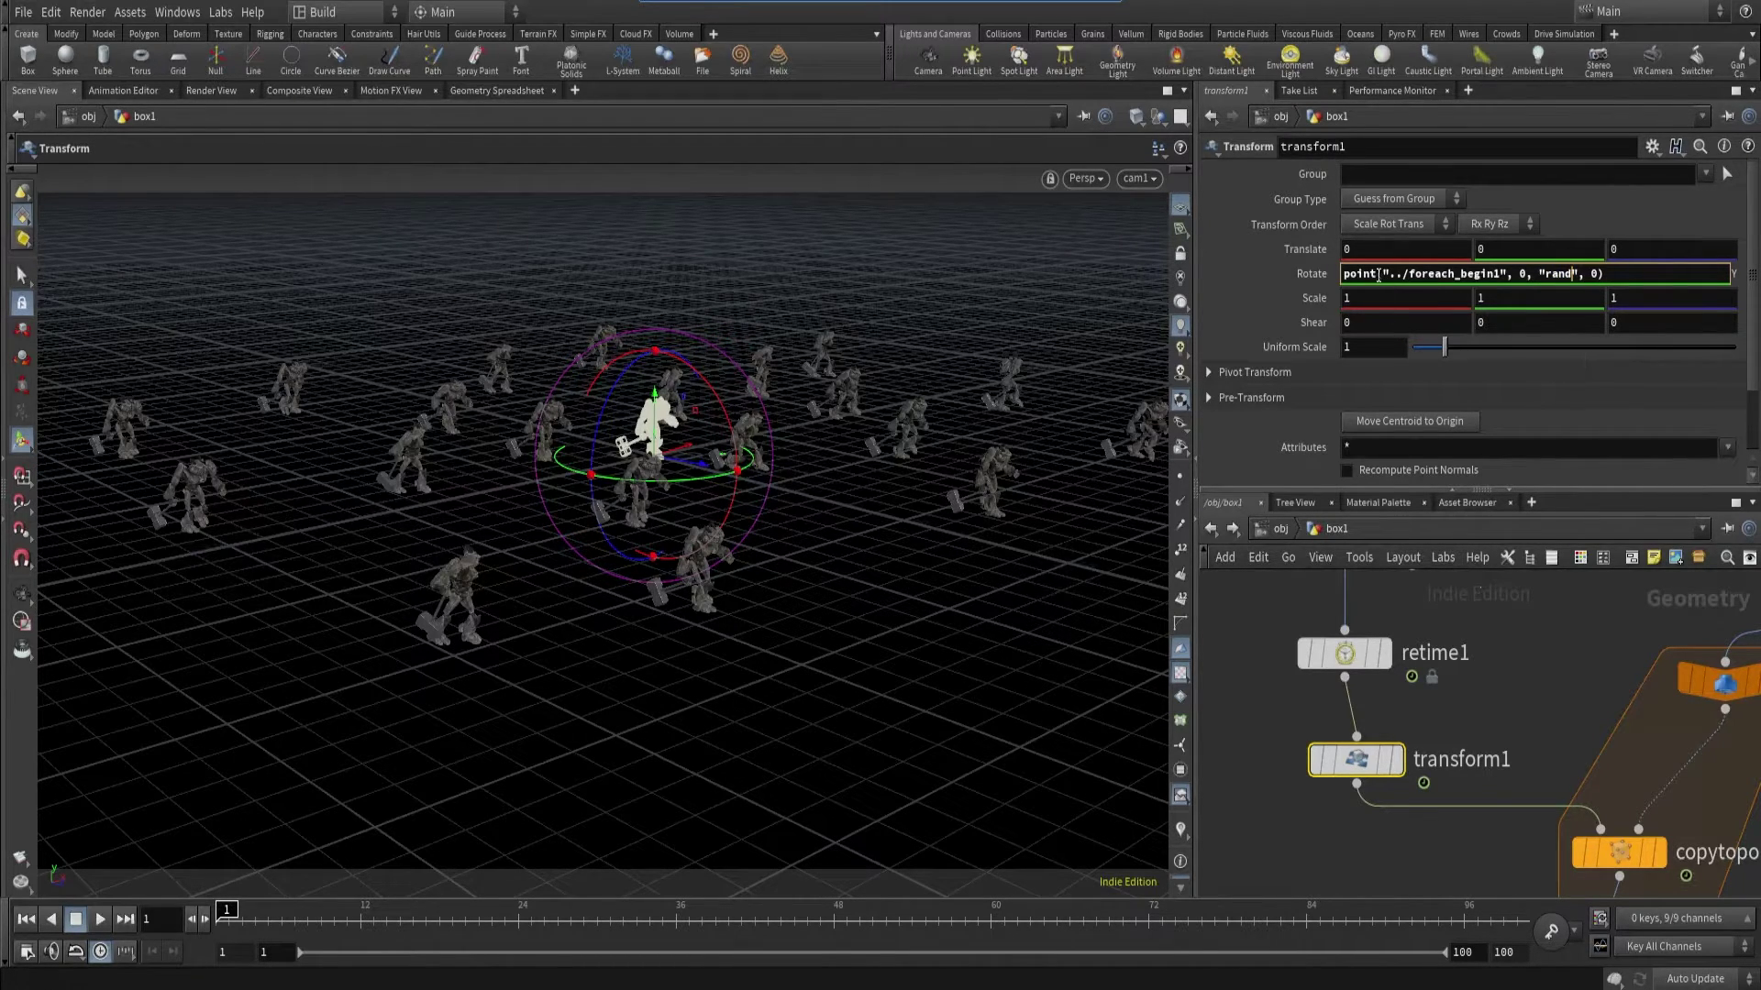
- Wrap transform1's Y rotation expression in fit01 with an output range of -30 to 30
left_click(1342, 274)
type("fit")
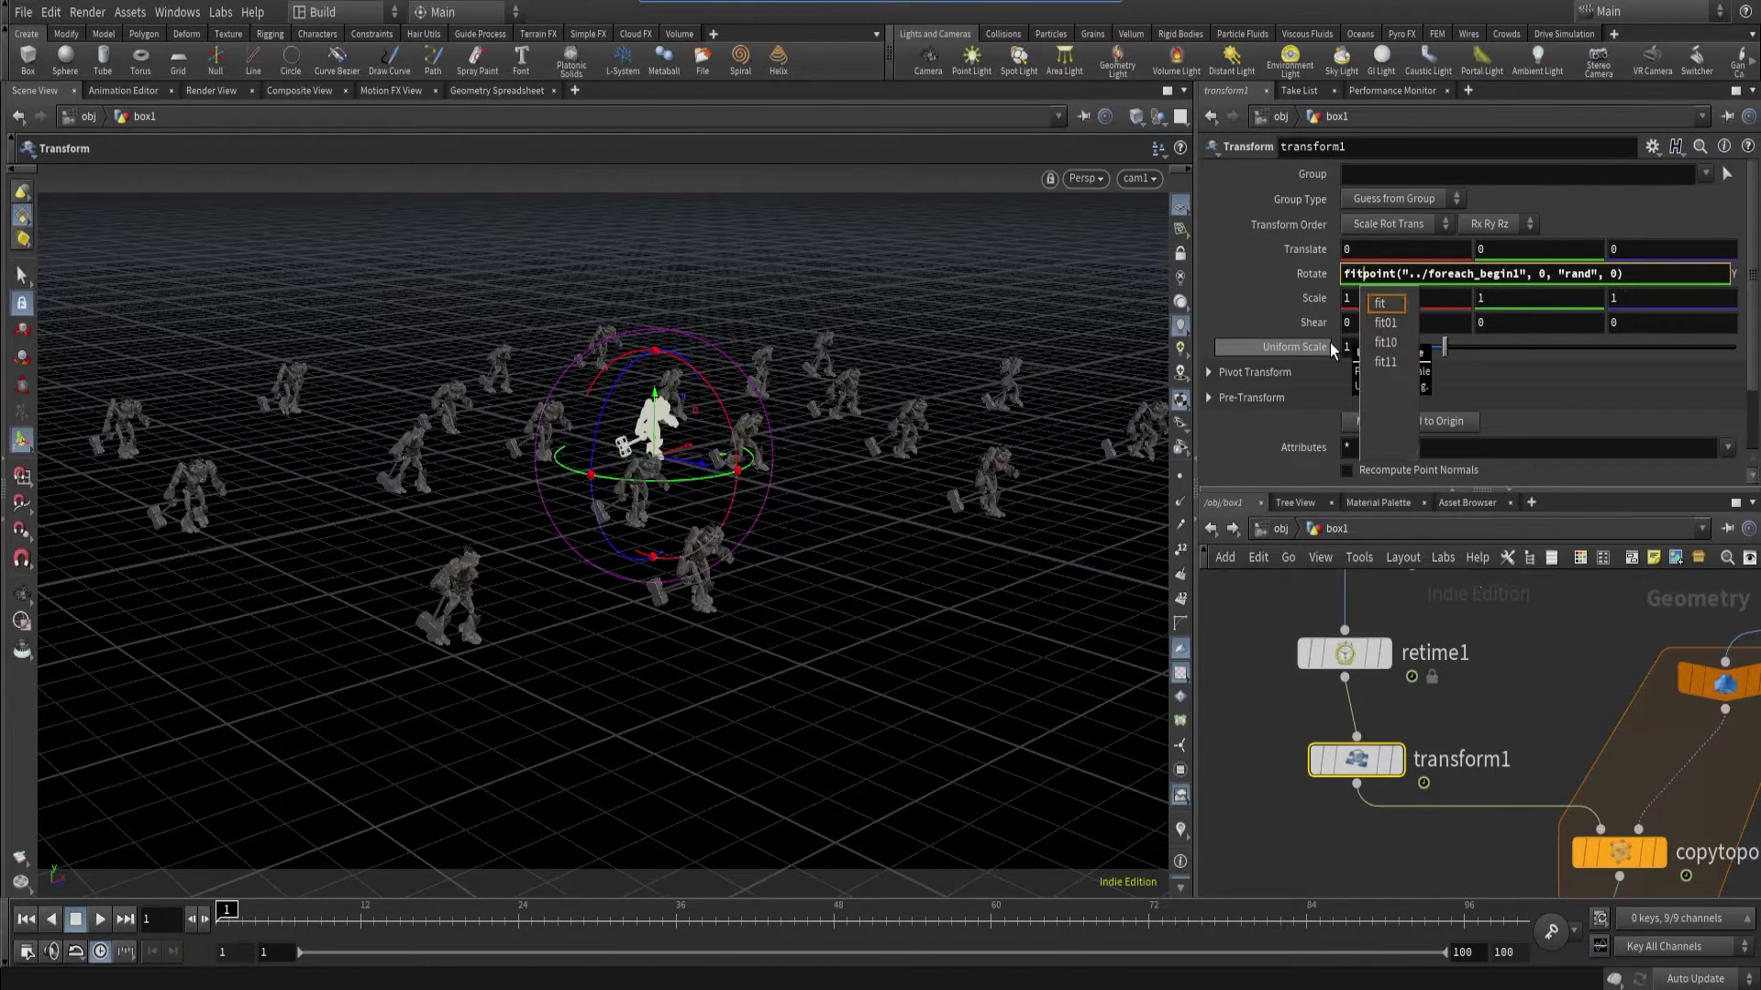
type("01(")
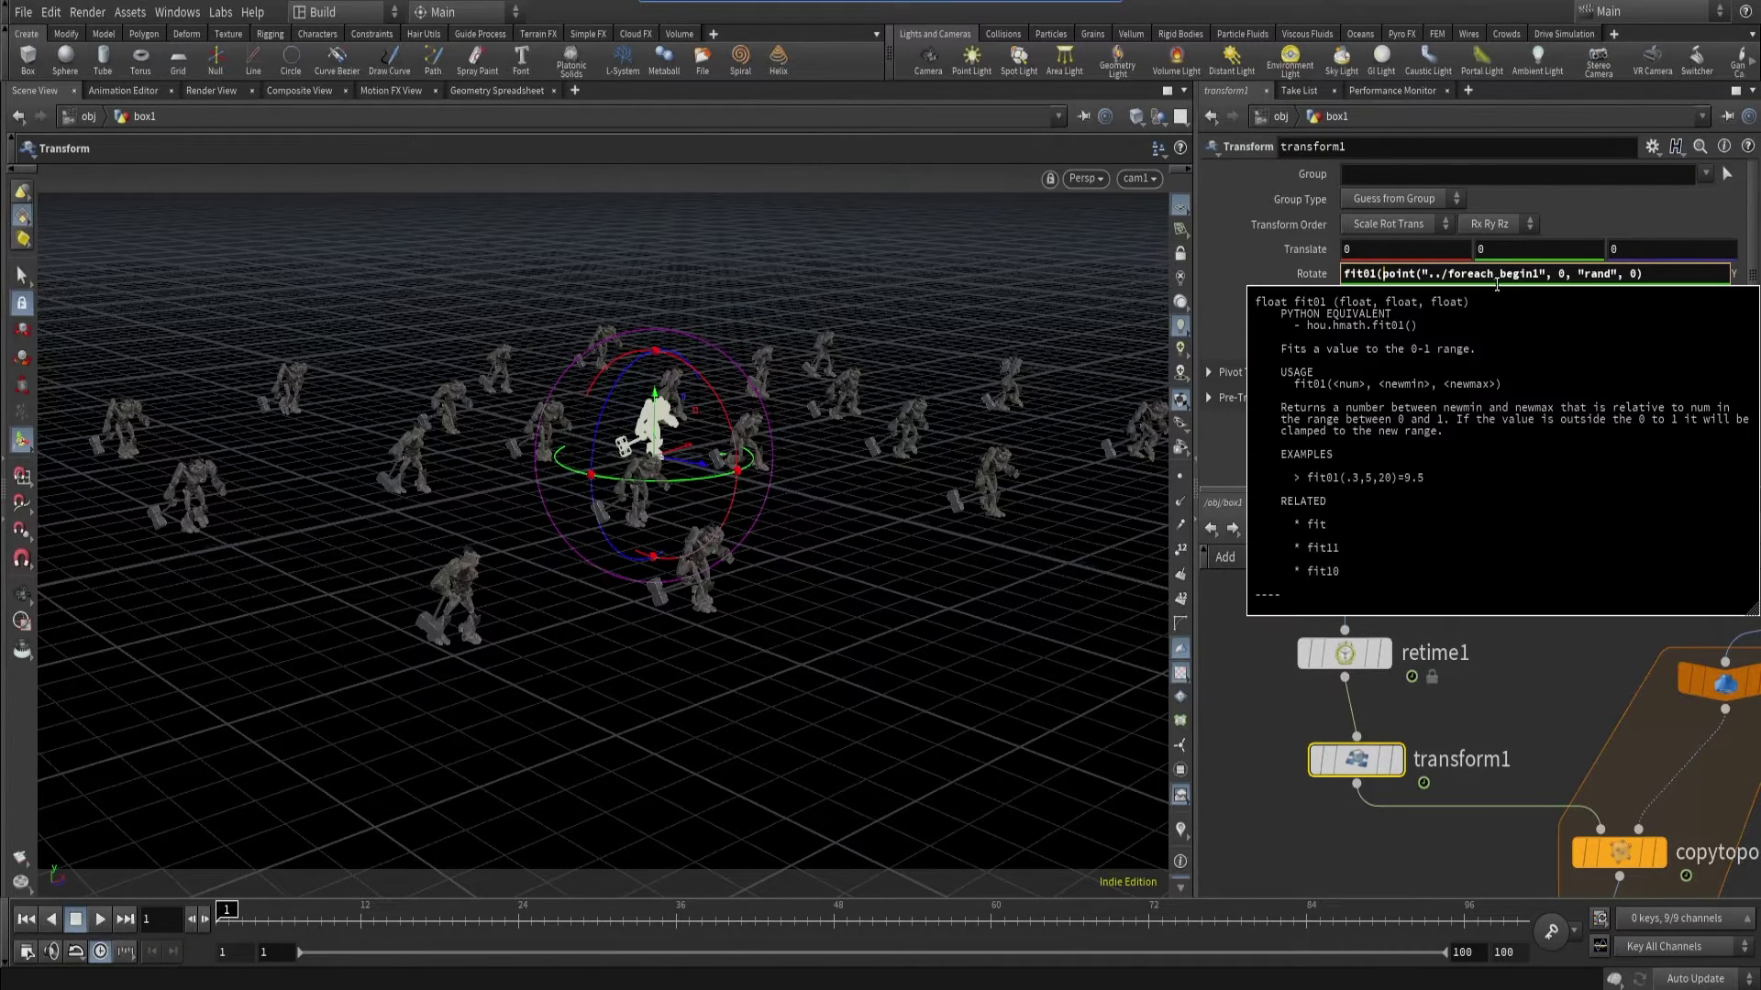
key("End")
type(",-30,30")
key("Return")
left_click(1273, 267)
- Select the foreach_end1 node to view the rotated copies without the transform handle
middle_click_drag(1554, 763, 1491, 616)
left_click(1554, 816)
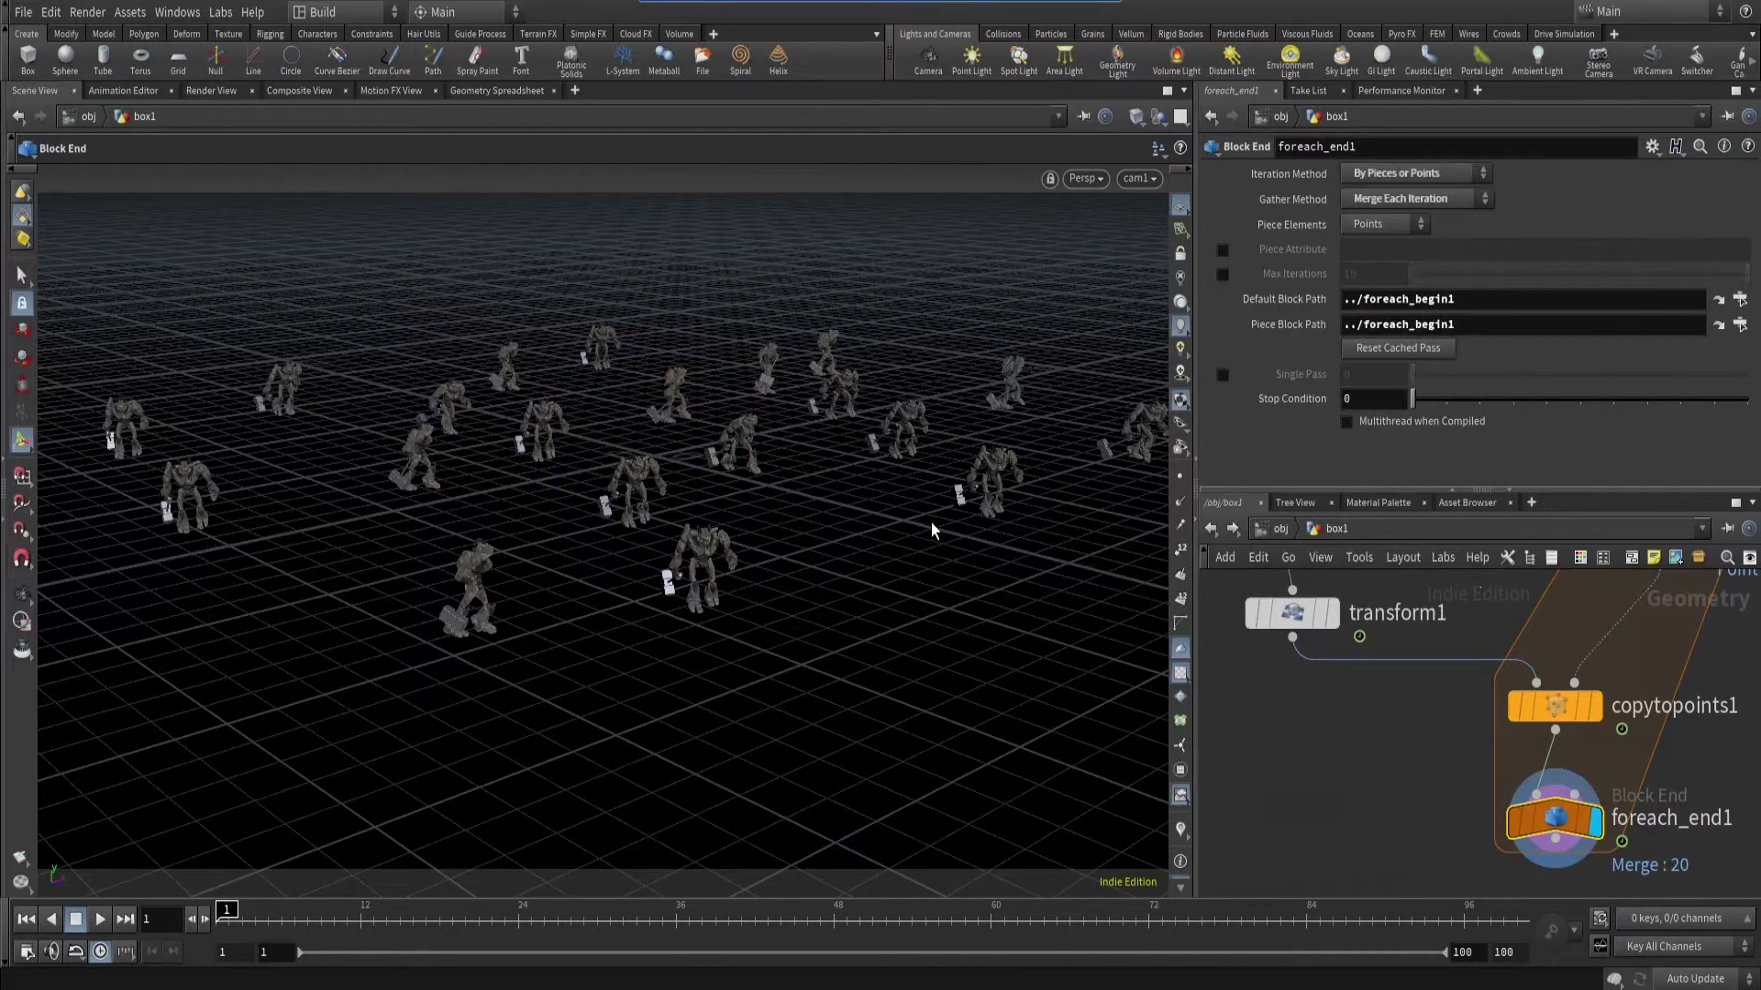
scroll(1284, 693, "down", 3)
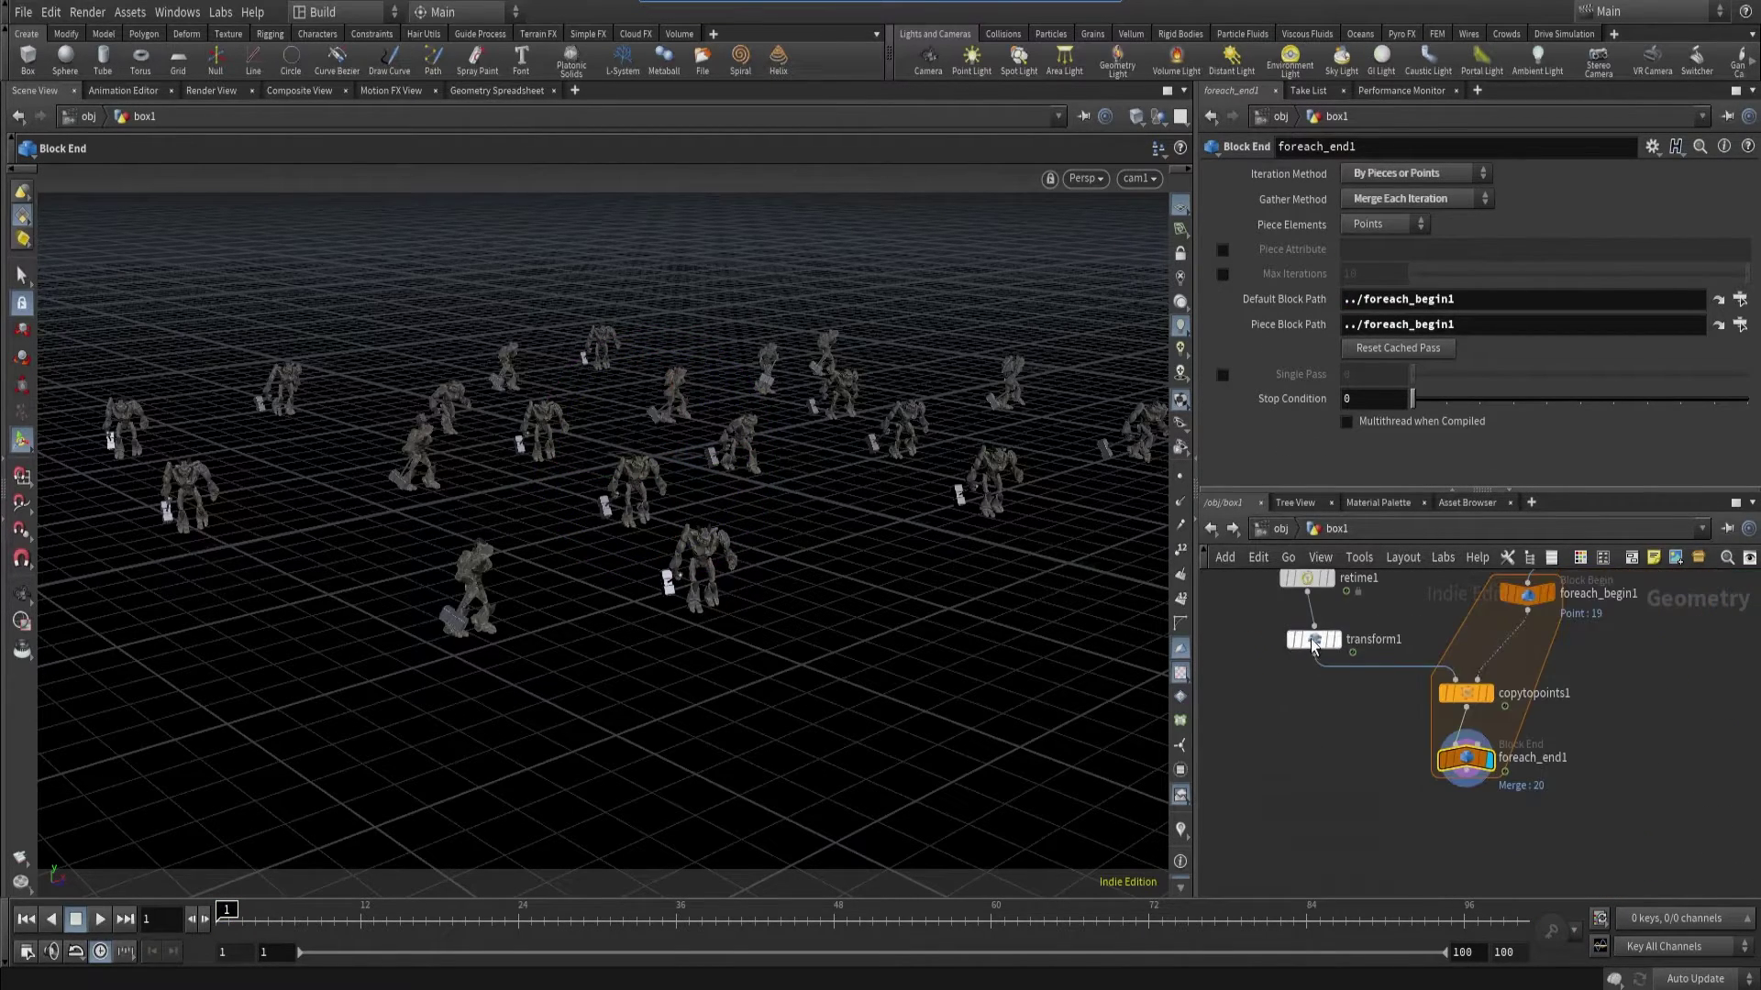
- Copy transform1's Y rotation expression into its Uniform Scale parameter
left_click(1318, 639)
left_click(1306, 274)
left_click(1558, 277)
left_click(1327, 282)
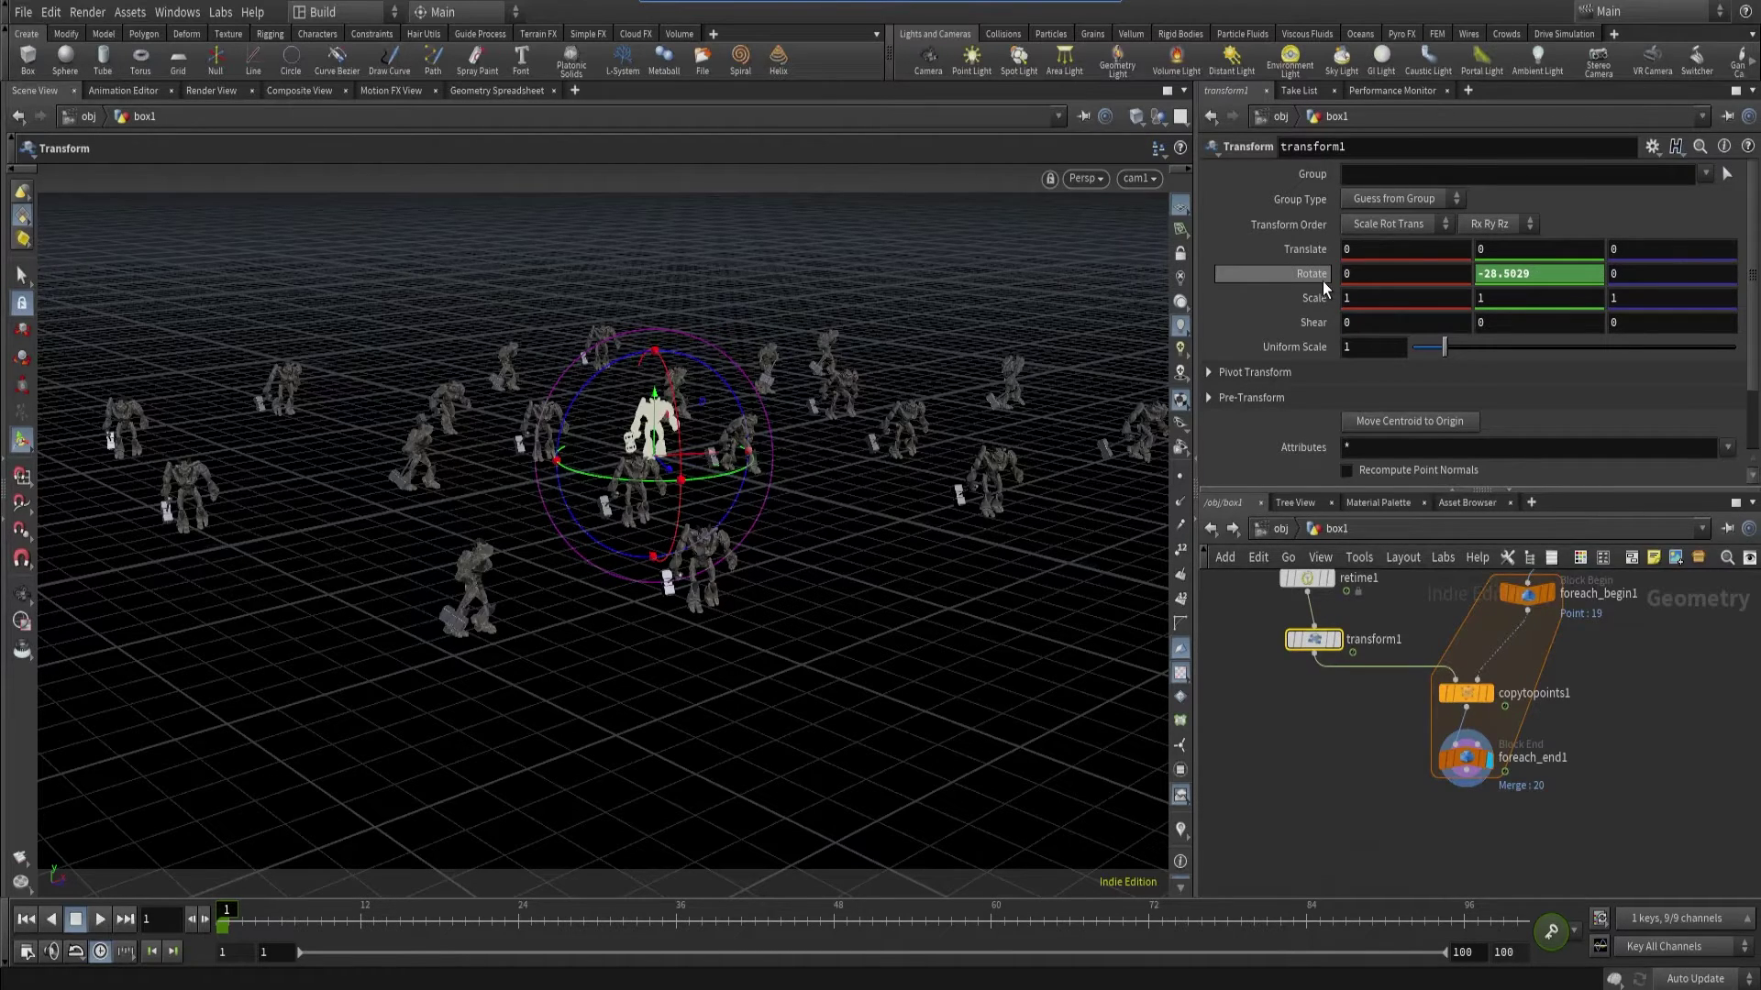
left_click(1508, 282)
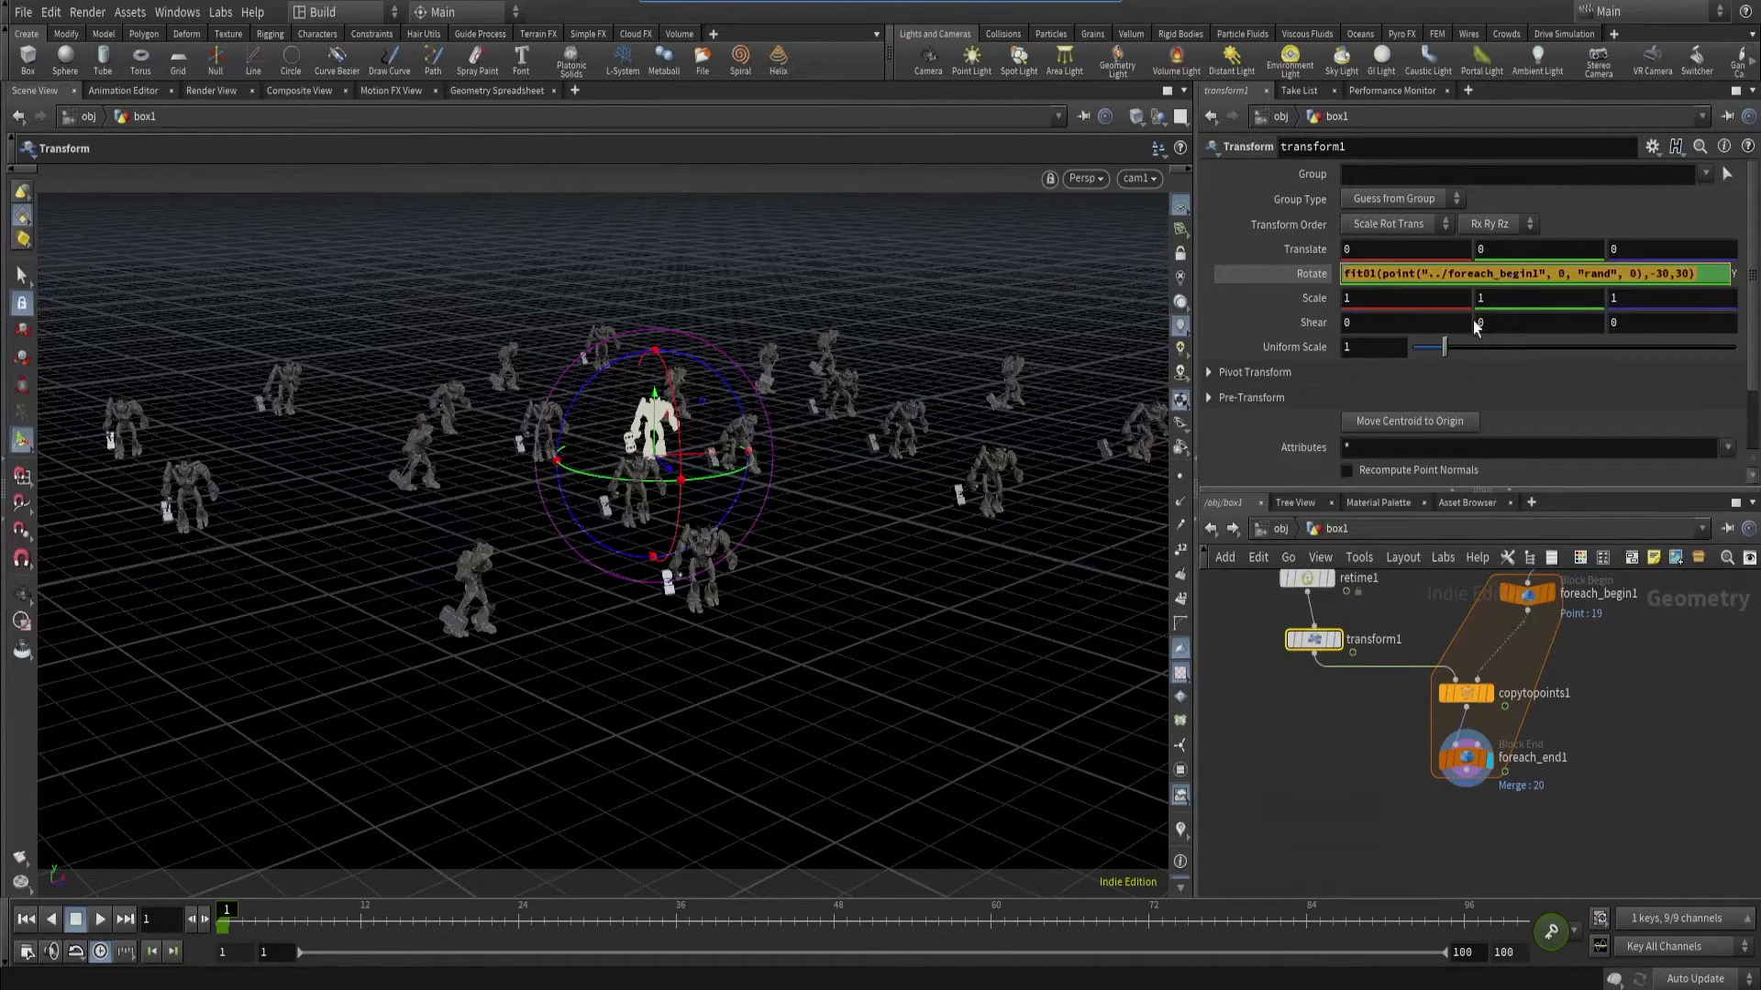
left_click(1376, 347)
type("fit01(point(\"../foreach_begin1\", 0, \"rand\", 0),-30,30)")
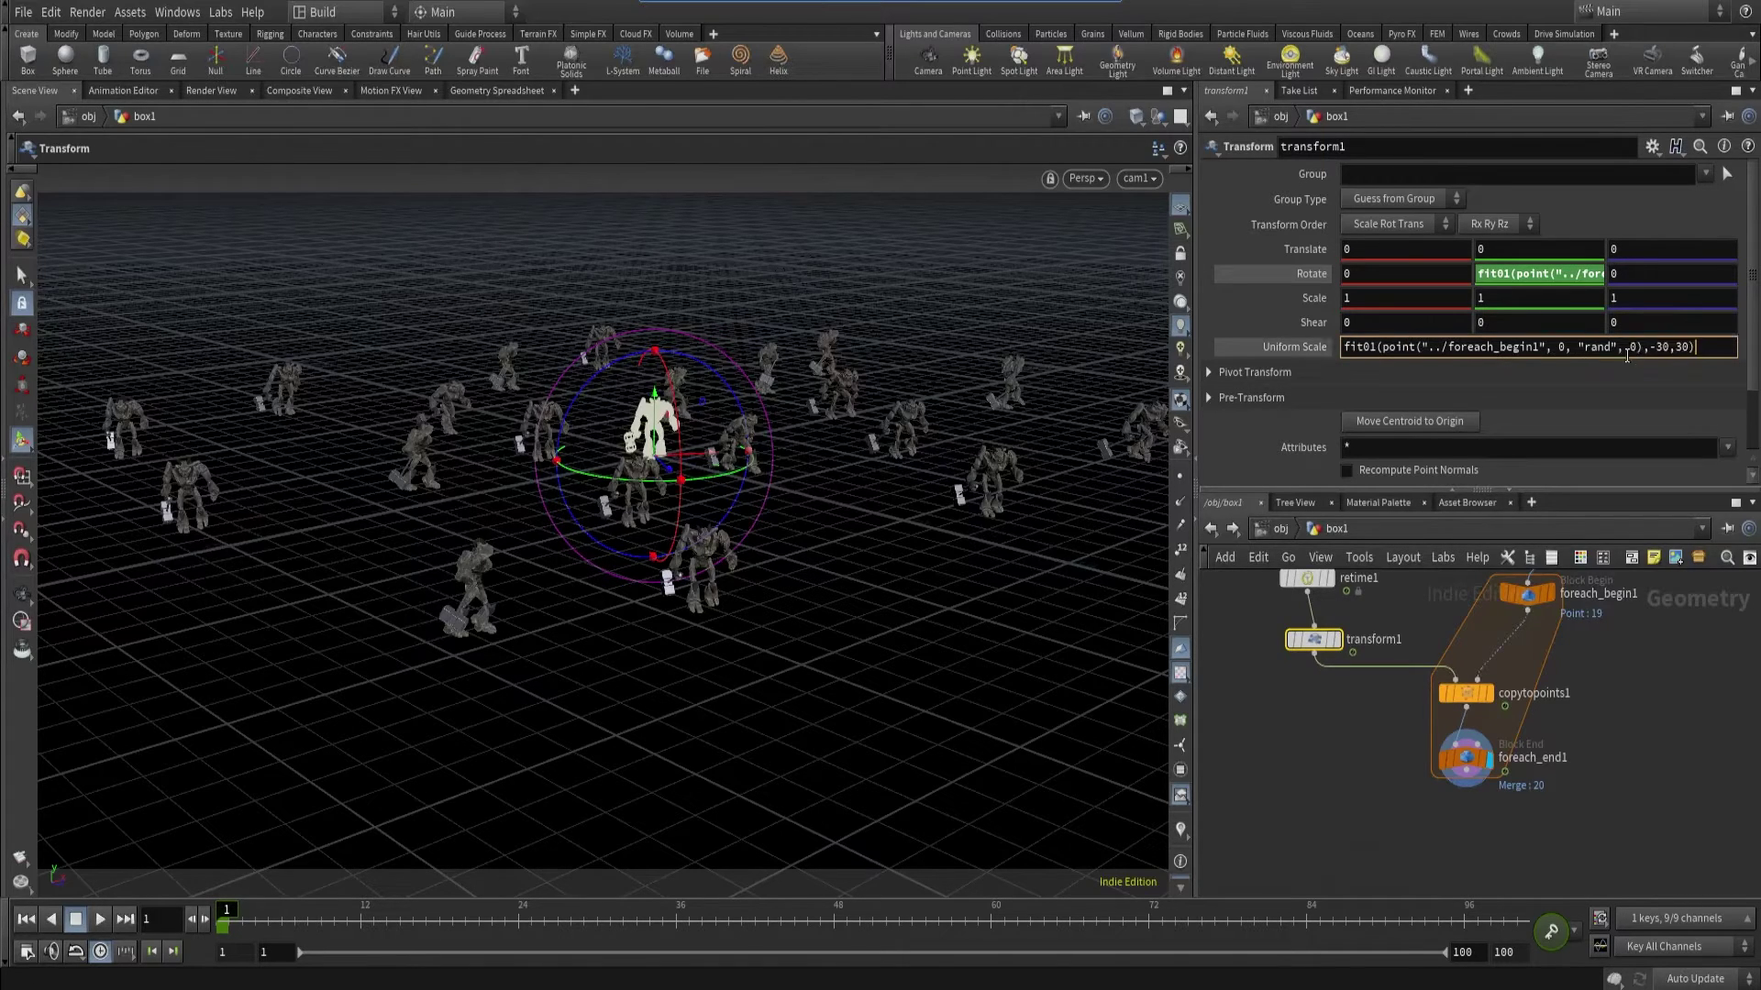
- Change the fit01 range in transform1's Uniform Scale expression to .5 and 1.5
left_click_drag(1649, 347, 1670, 348)
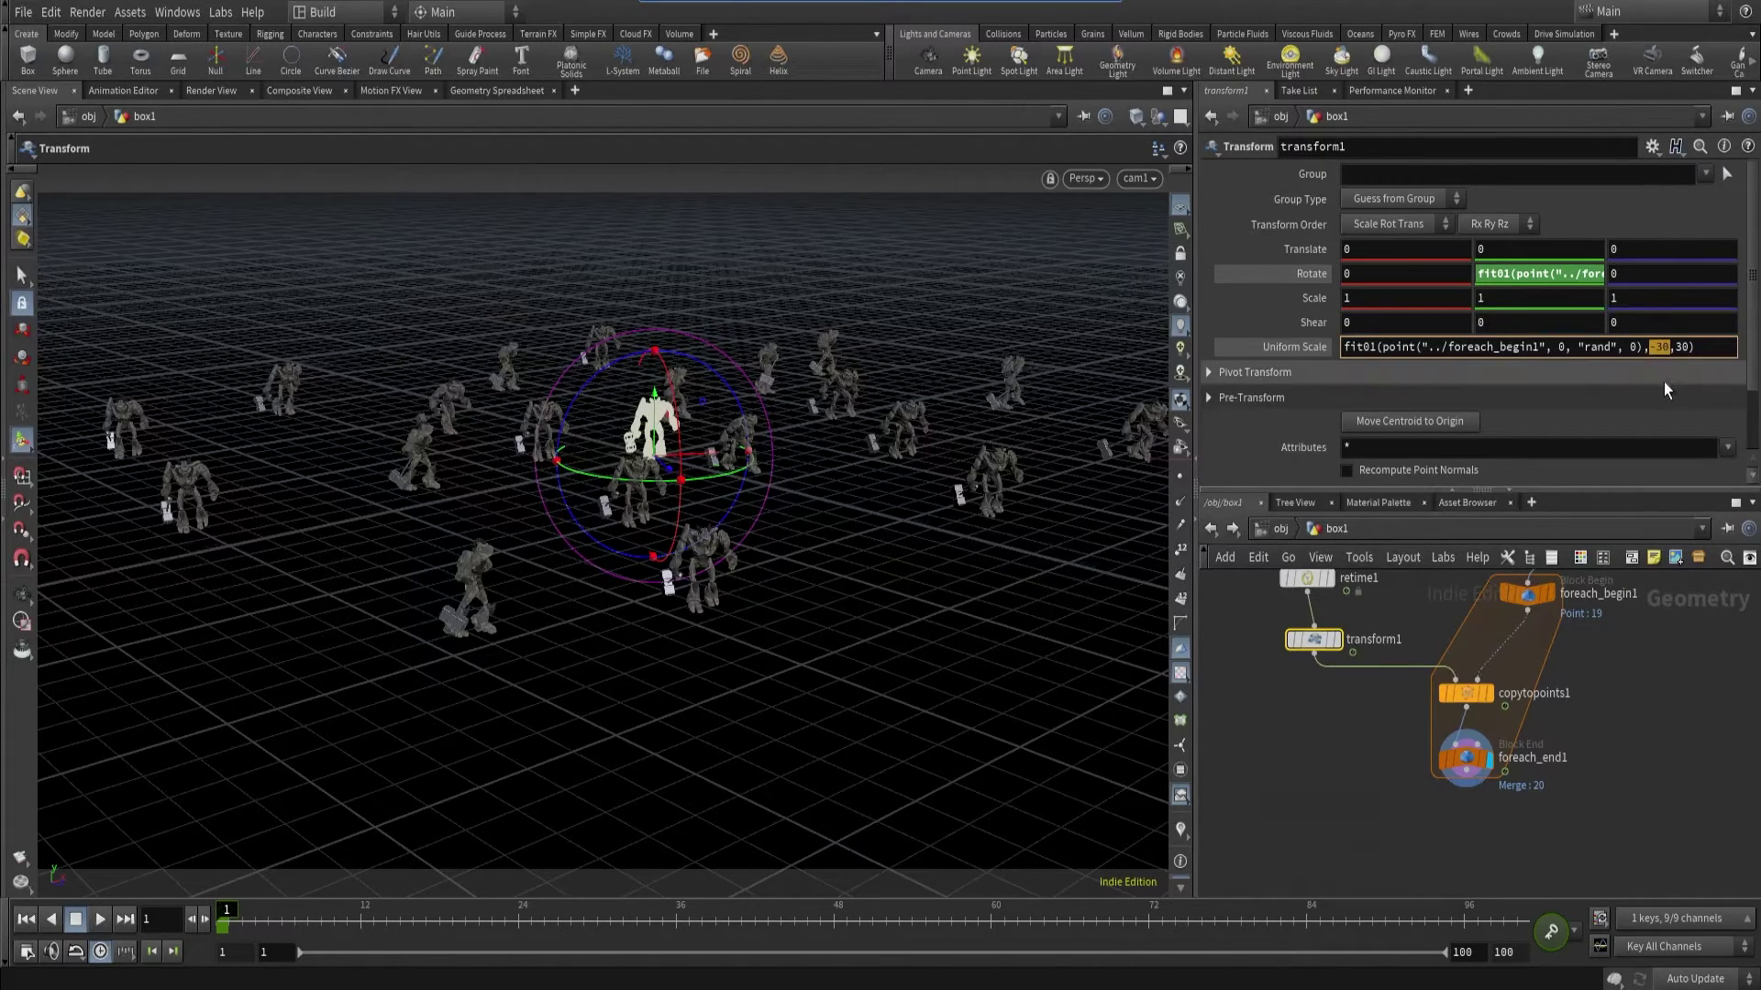
type(".5")
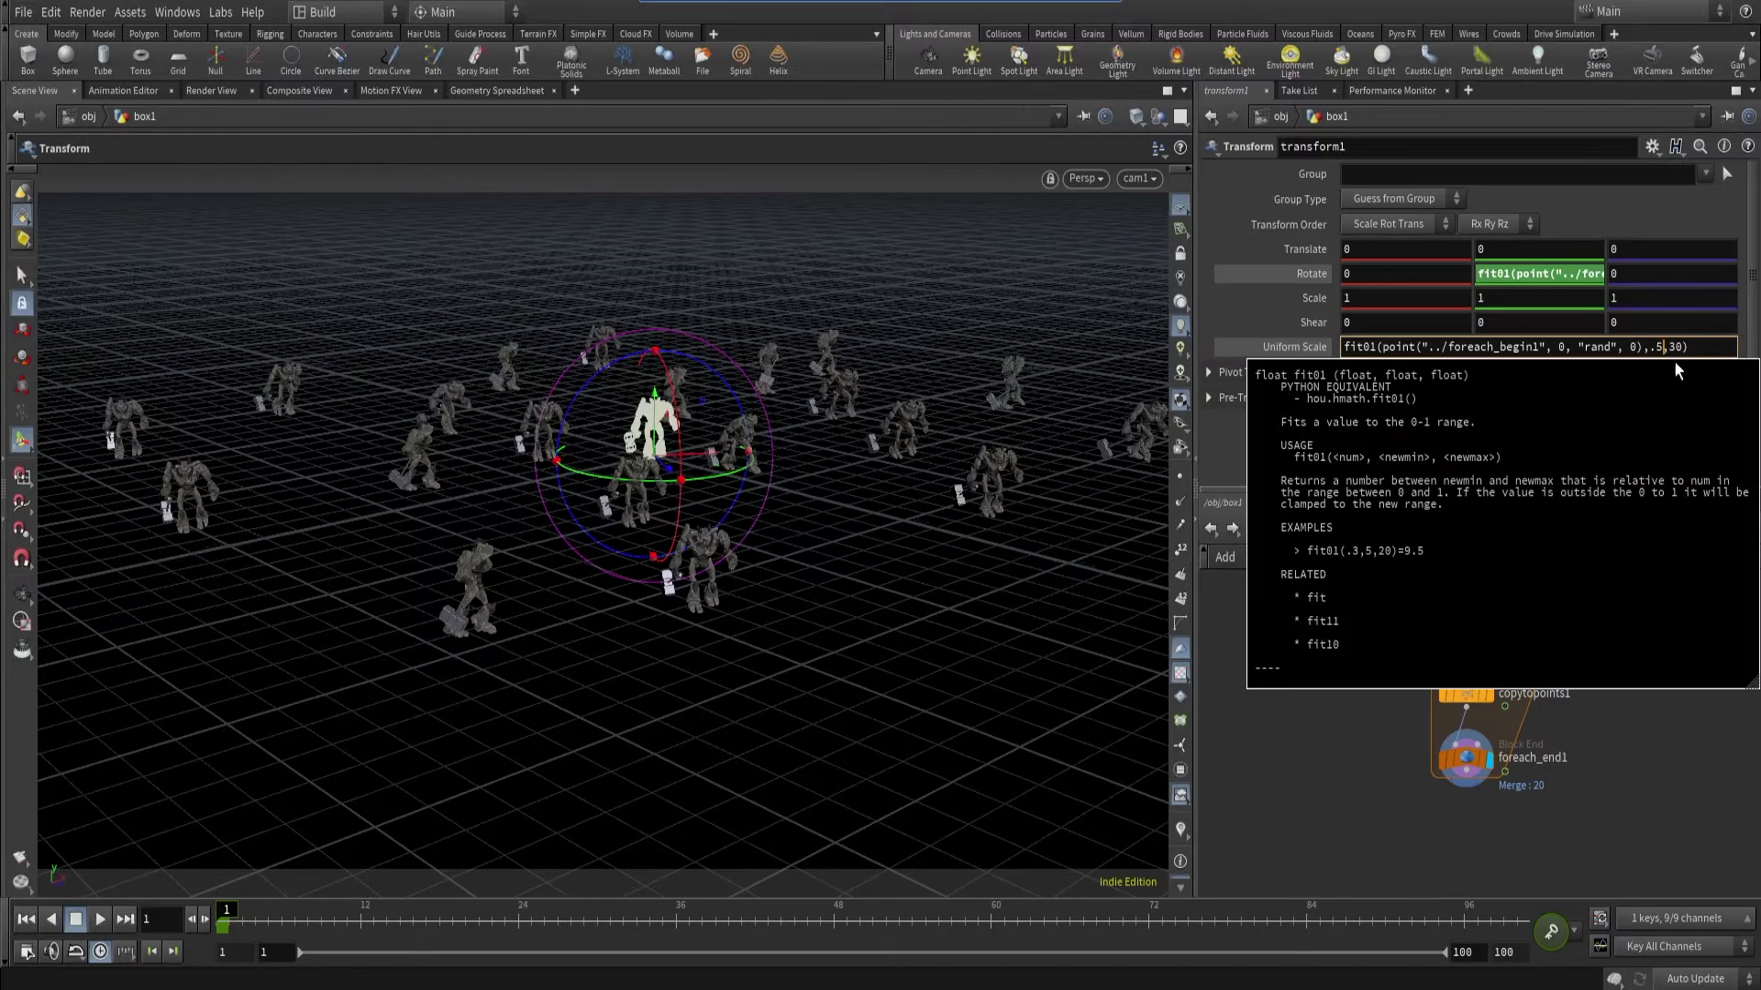
left_click_drag(1668, 347, 1679, 347)
type("1.5")
key("Return")
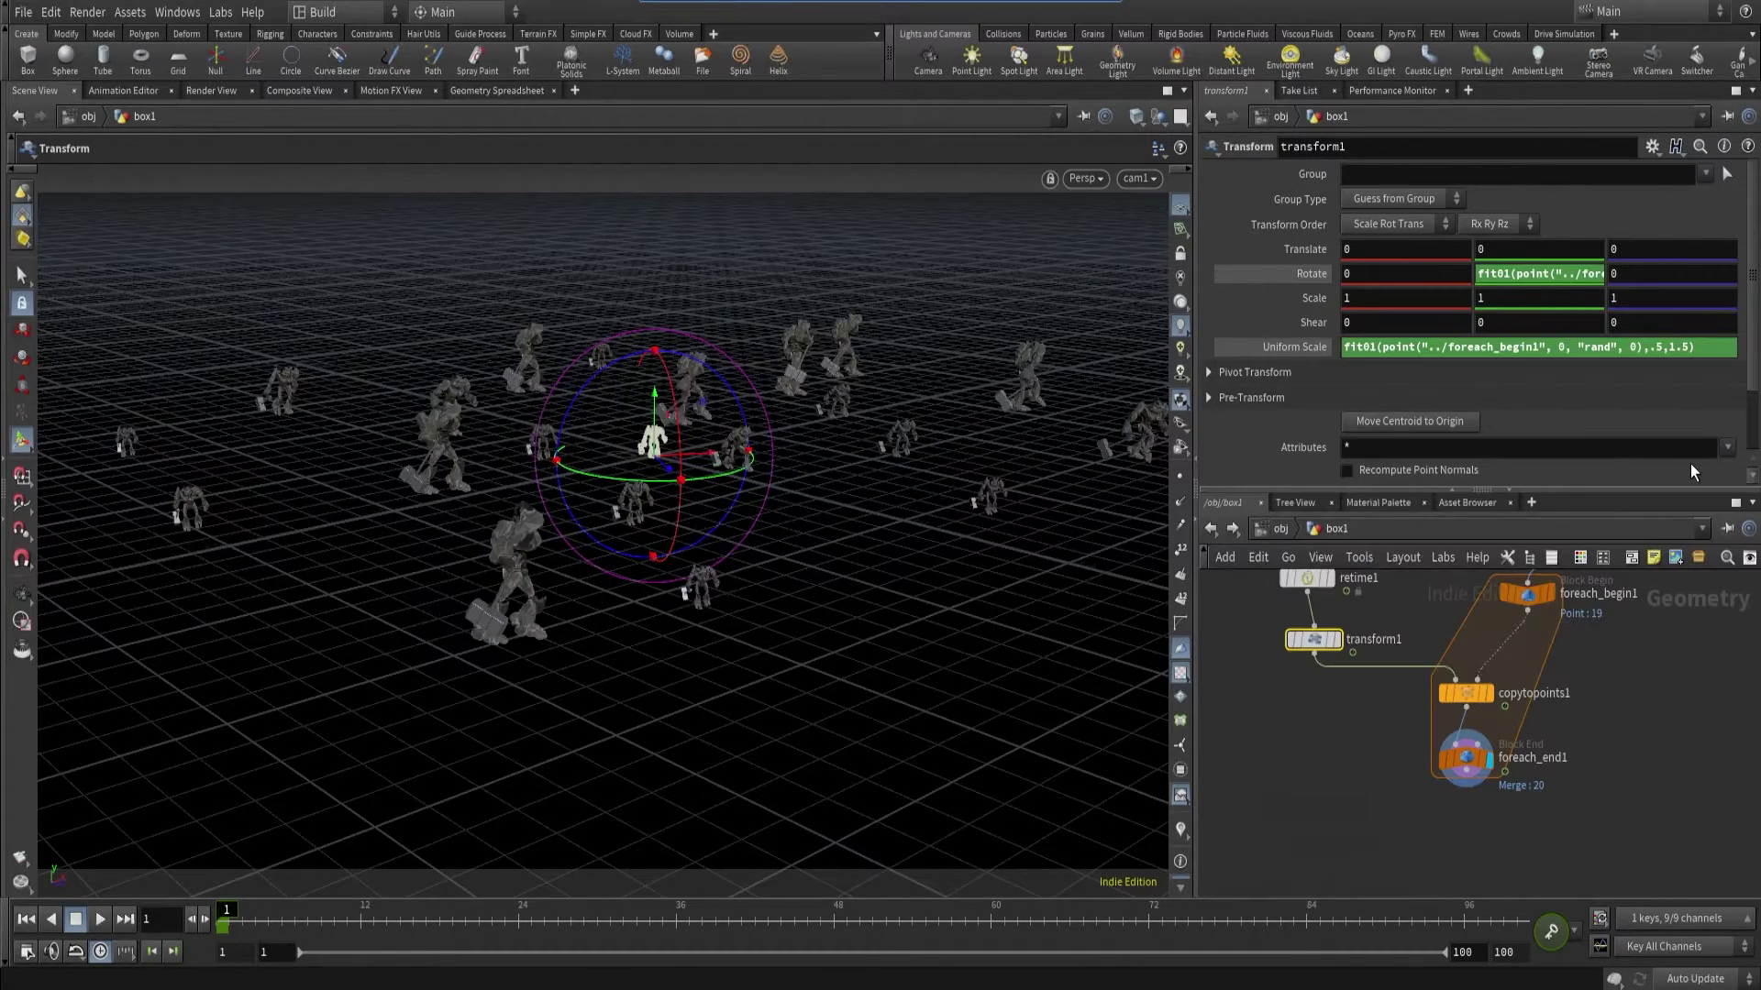
left_click(1307, 346)
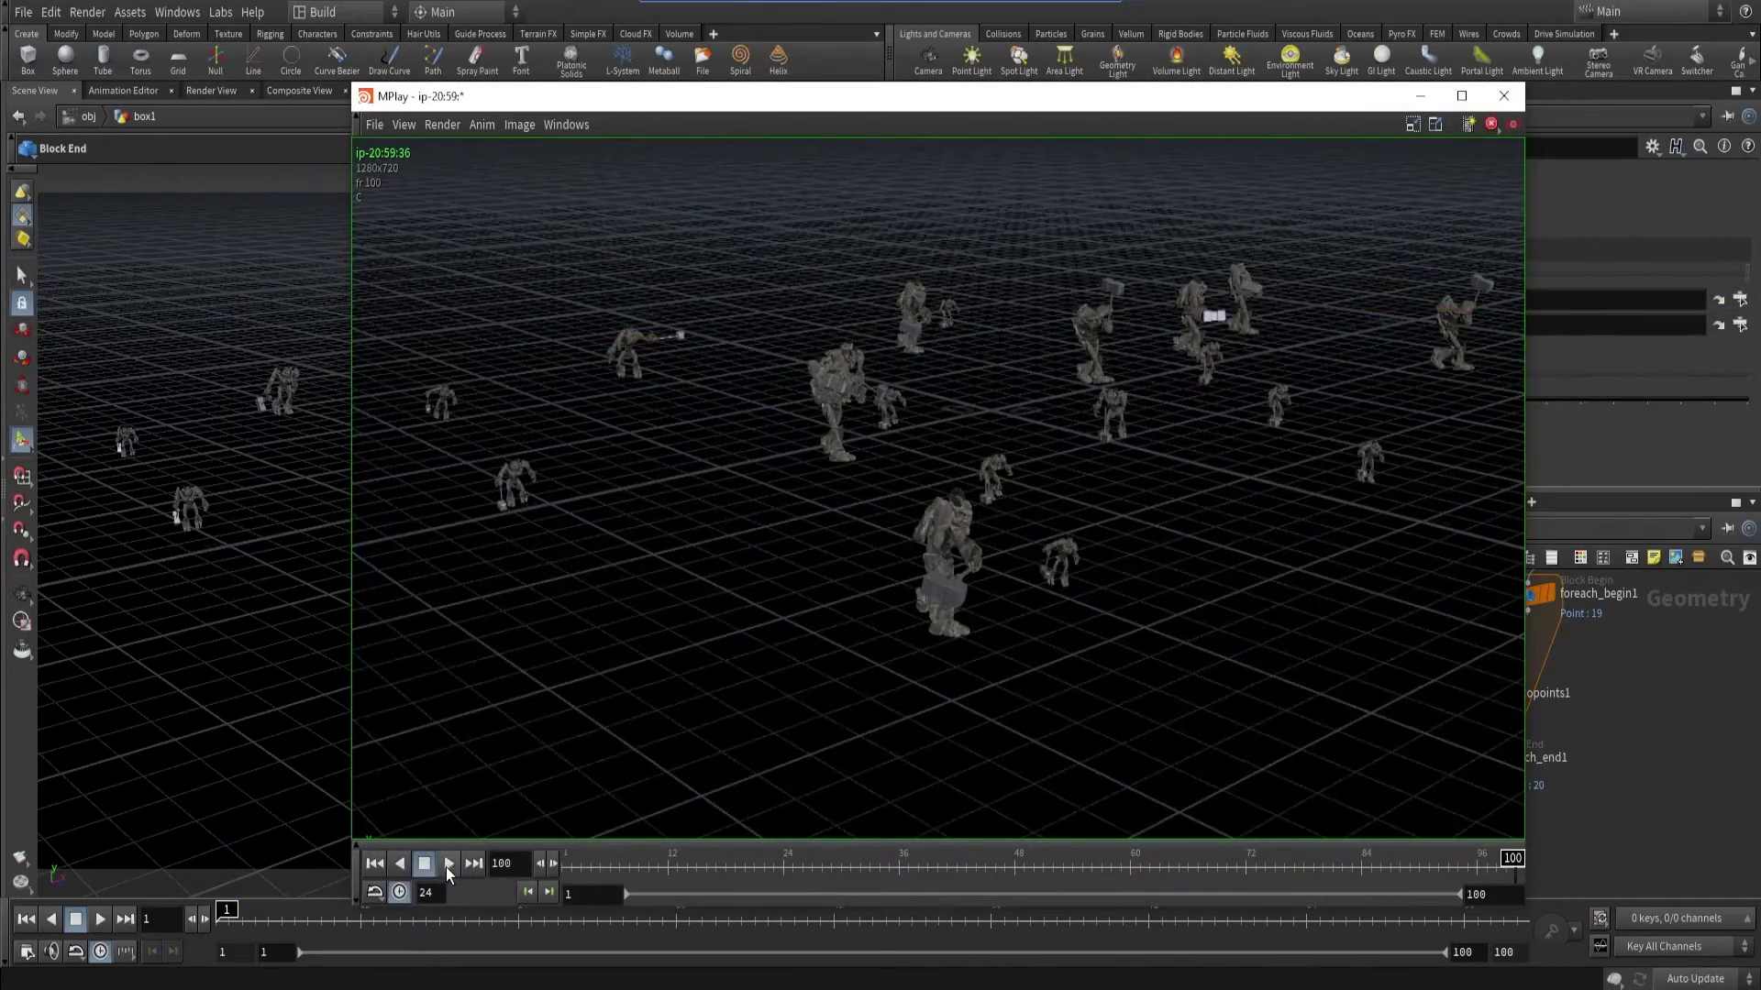
- Play the flipbook of the varied Crag copies in MPlay
left_click(448, 863)
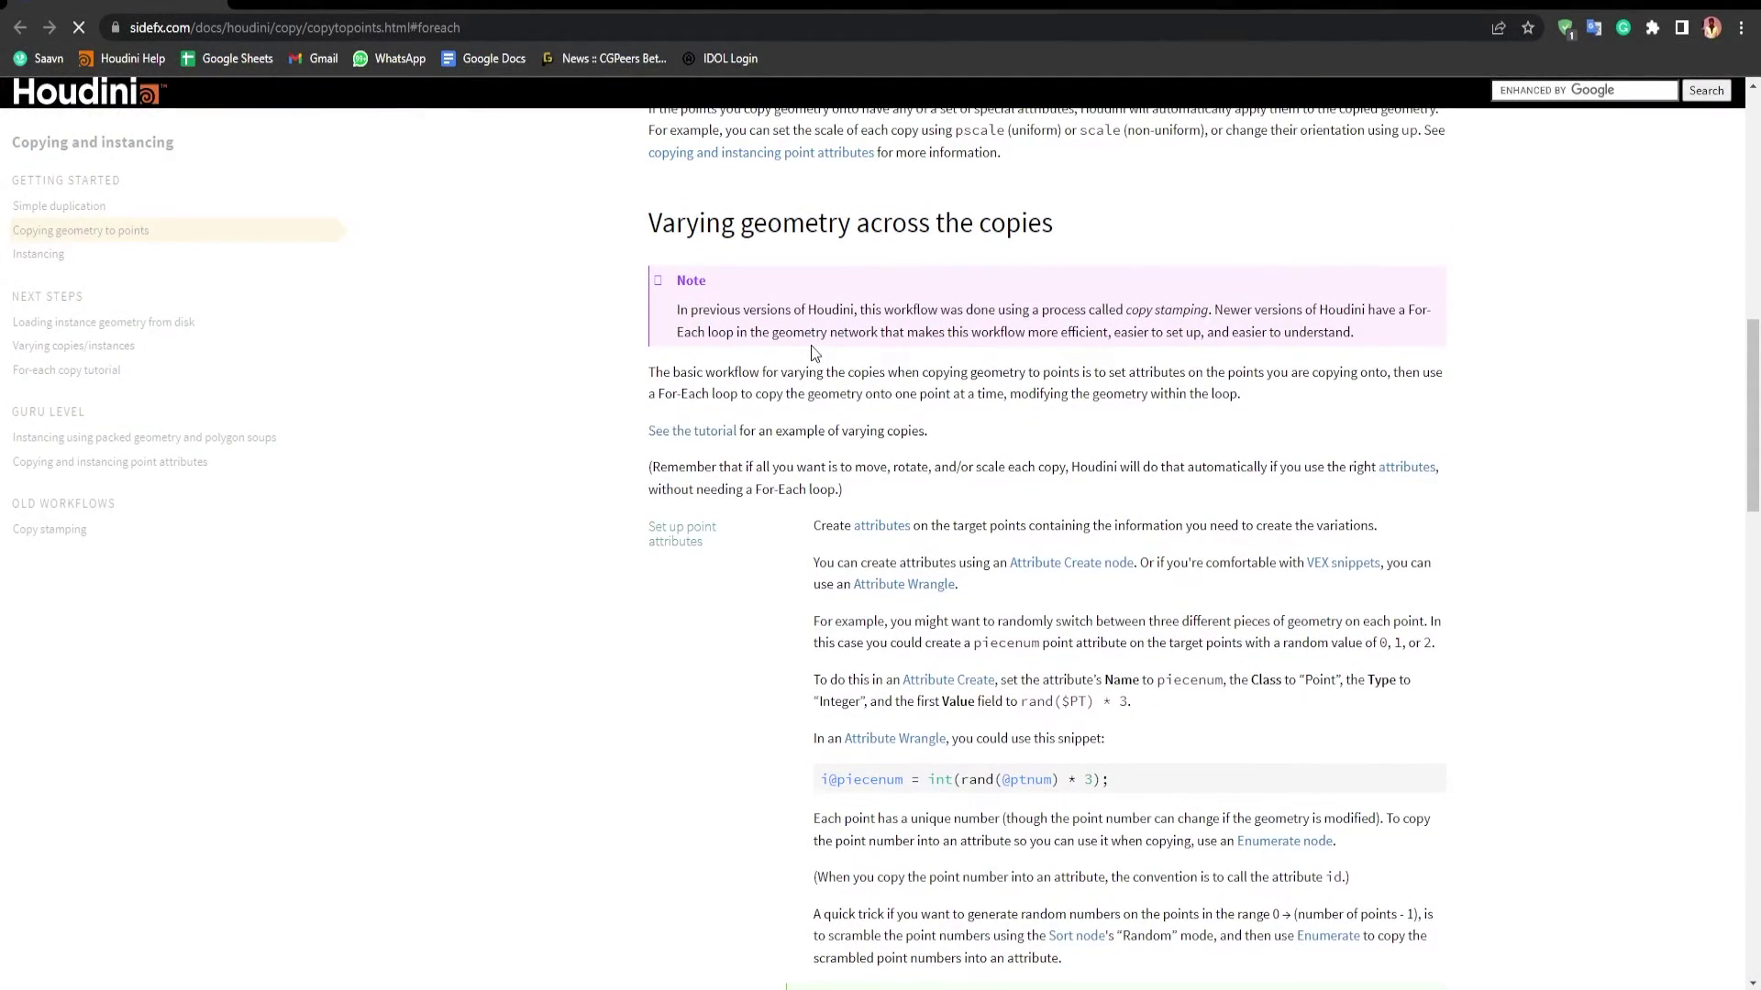
- In the browser's Houdini documentation, review the piecenum wrangle snippet on copy variation and open the compile block page to read its restrictions
left_click_drag(804, 779, 1174, 791)
scroll(1175, 791, "down", 3)
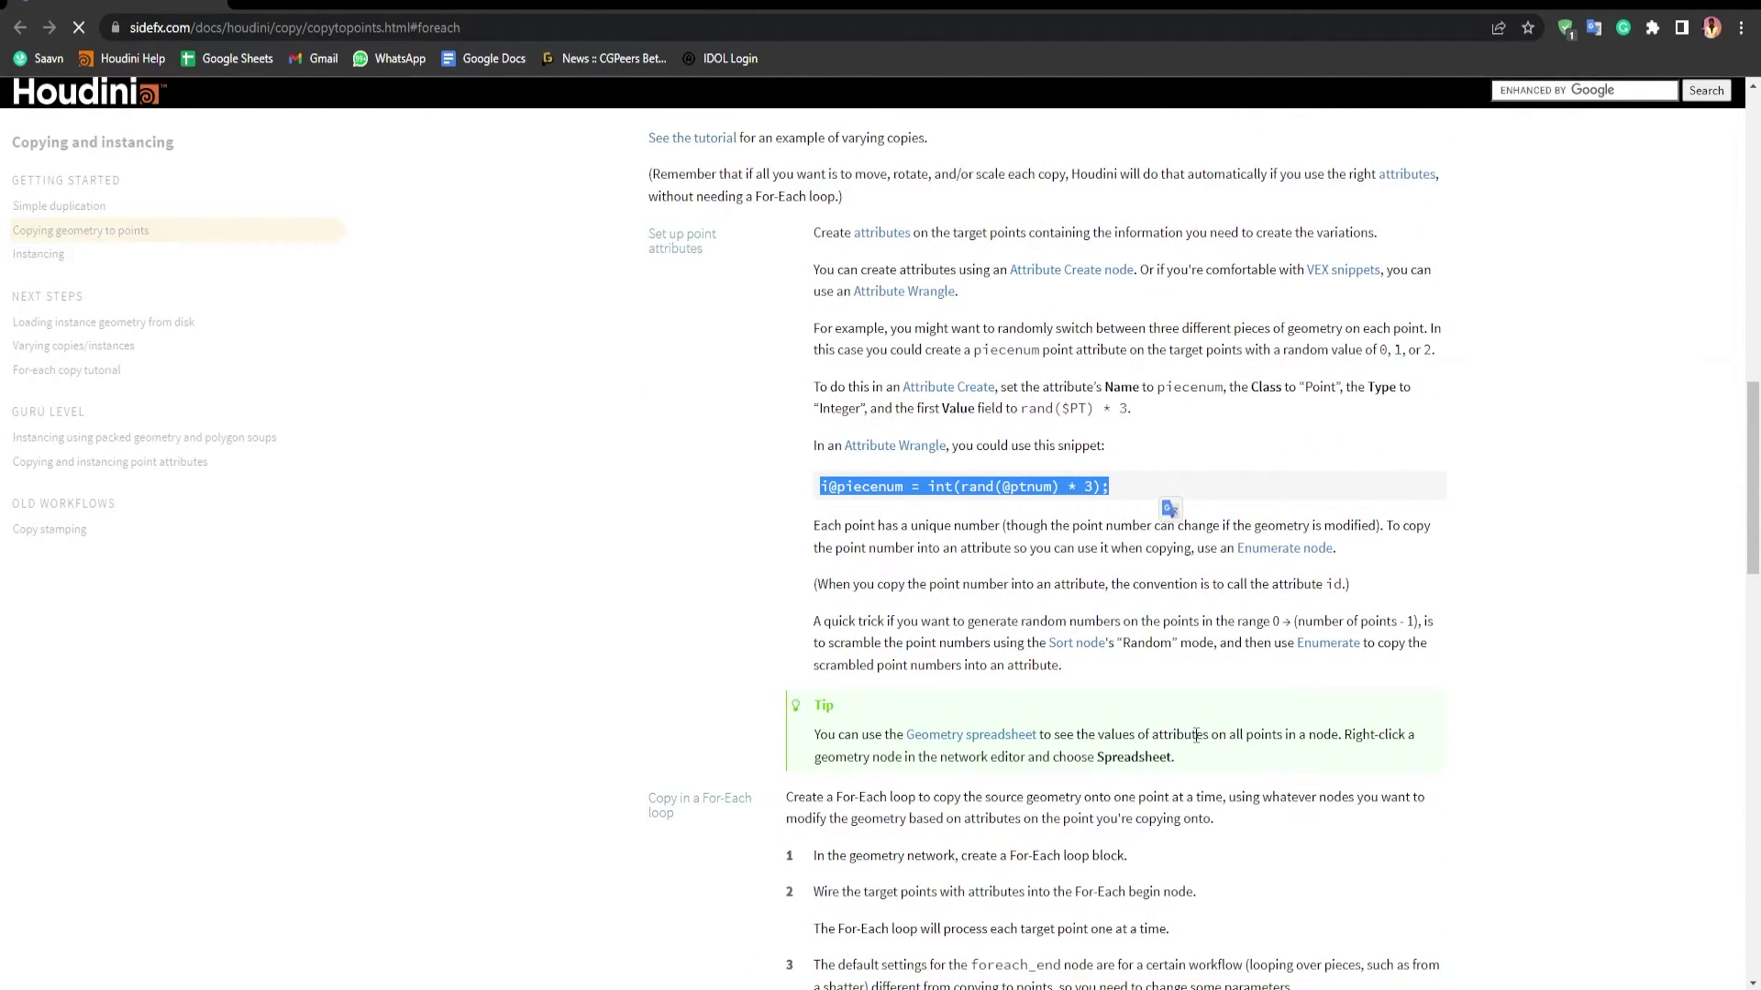
scroll(1195, 735, "down", 10)
left_click(835, 601)
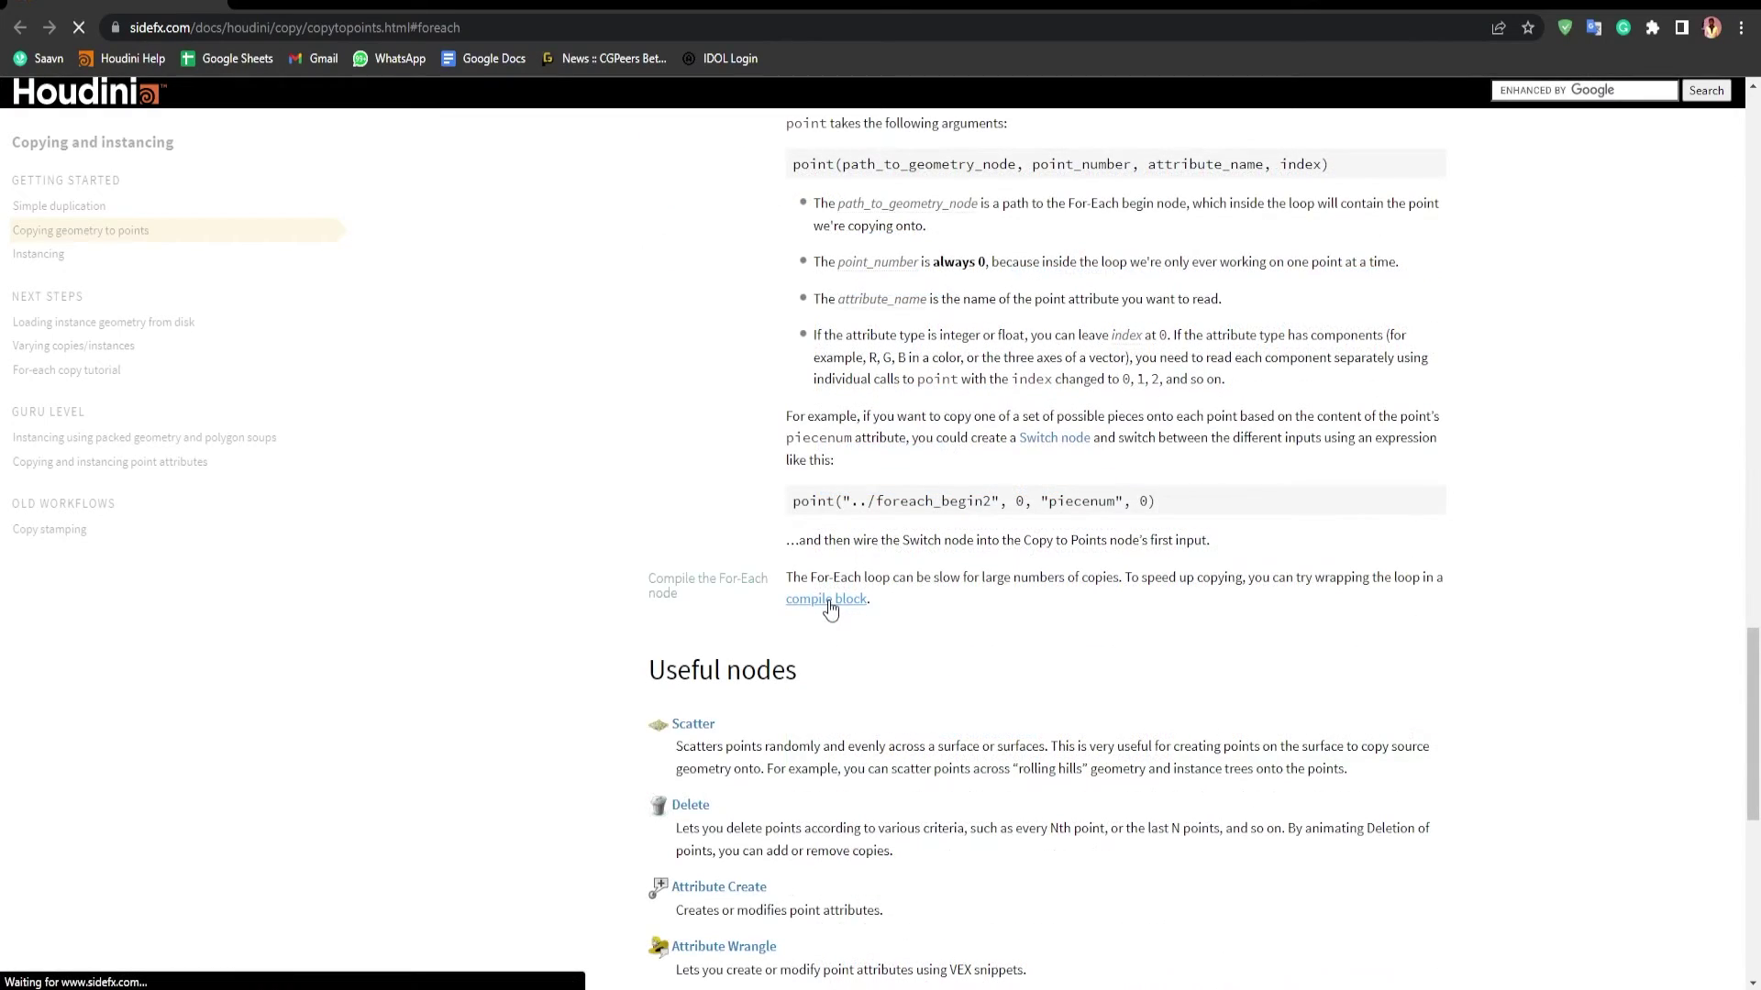
scroll(1003, 464, "down", 6)
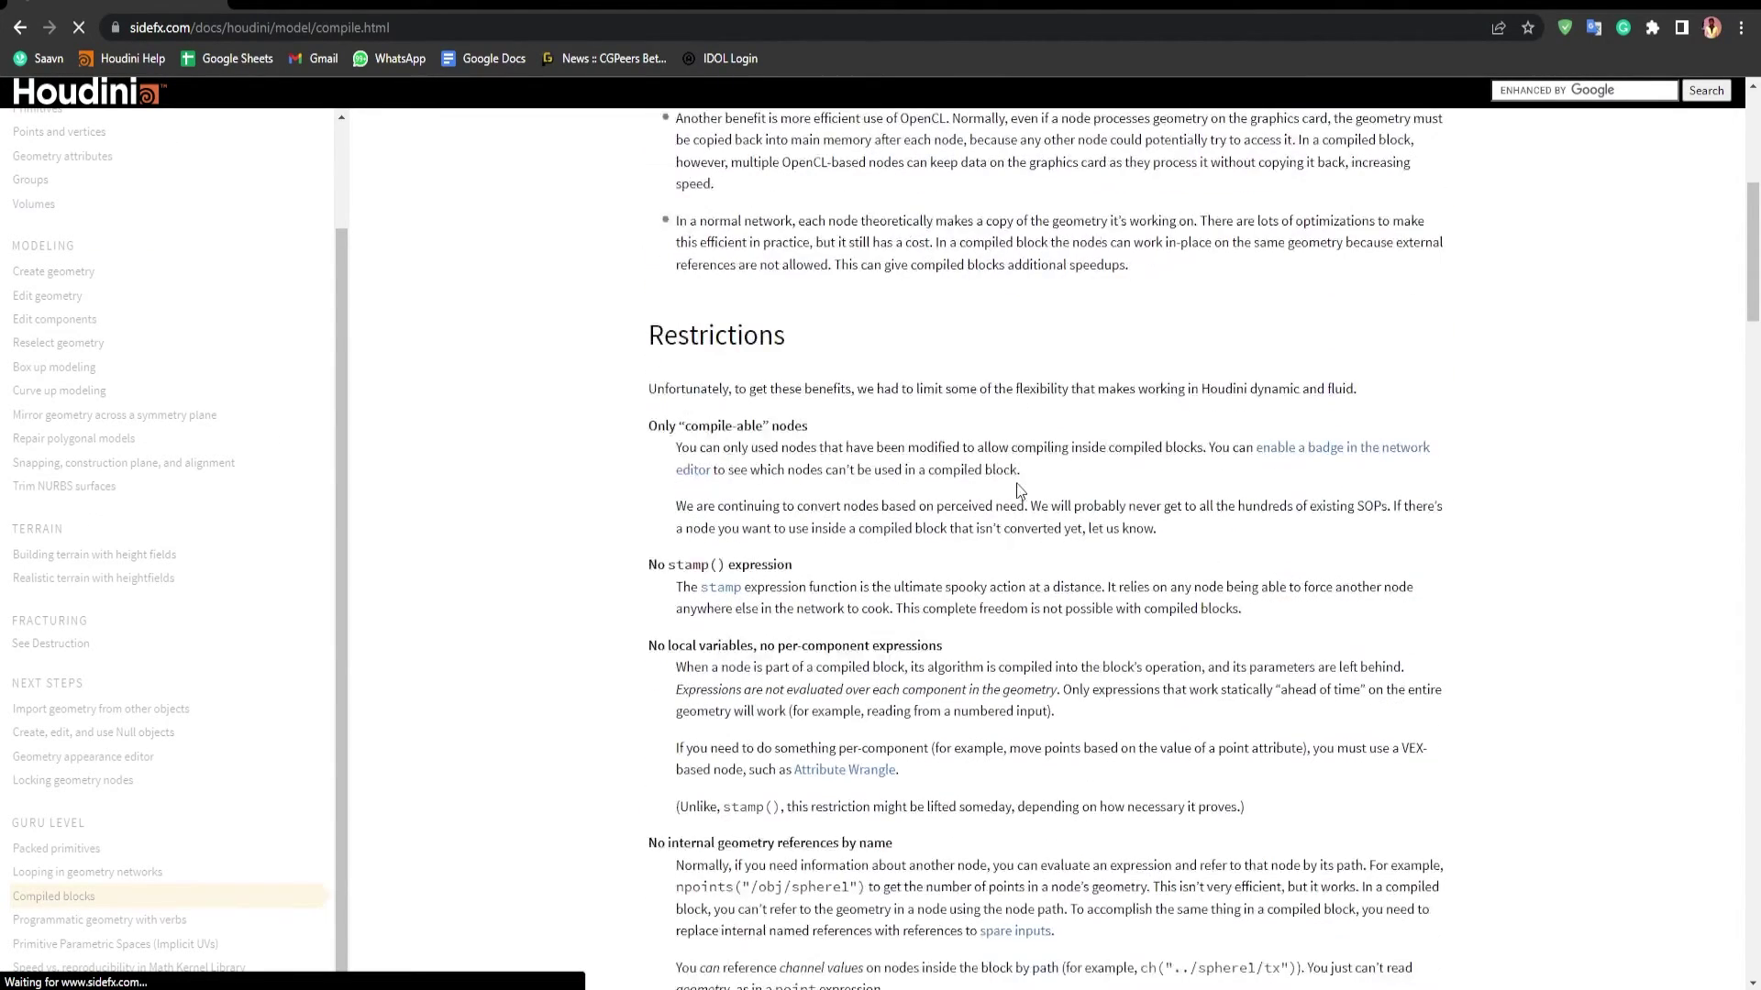